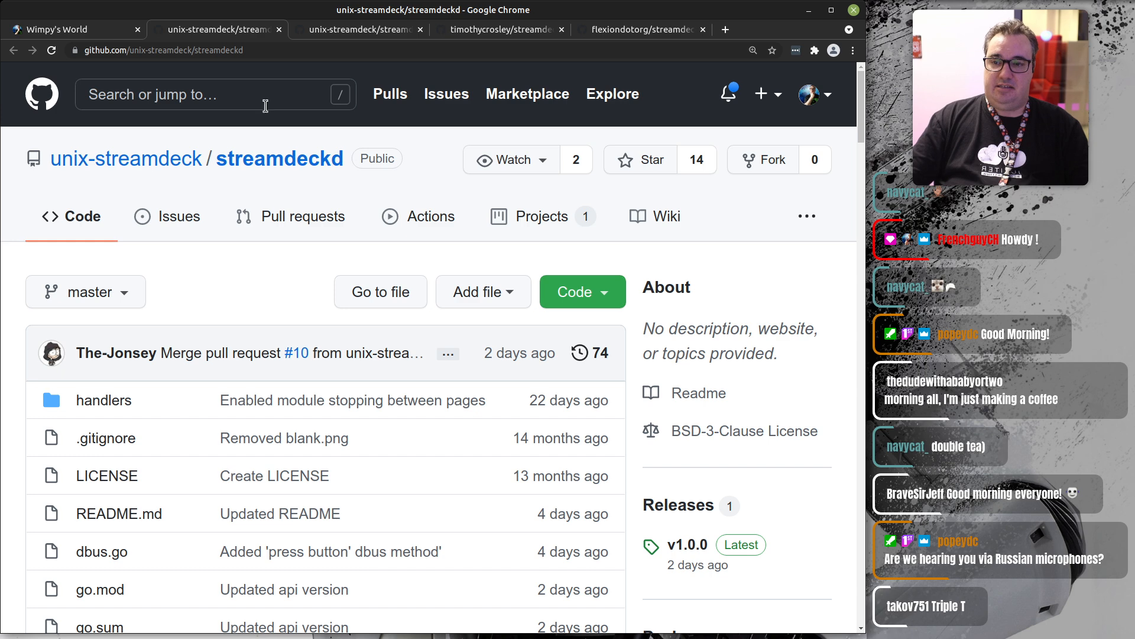
Examine the udev rules in the Installation section of the streamdeckd README, including their full product ID, mode and group entries.
{"action": "left_click", "coordinate": [349, 29]}
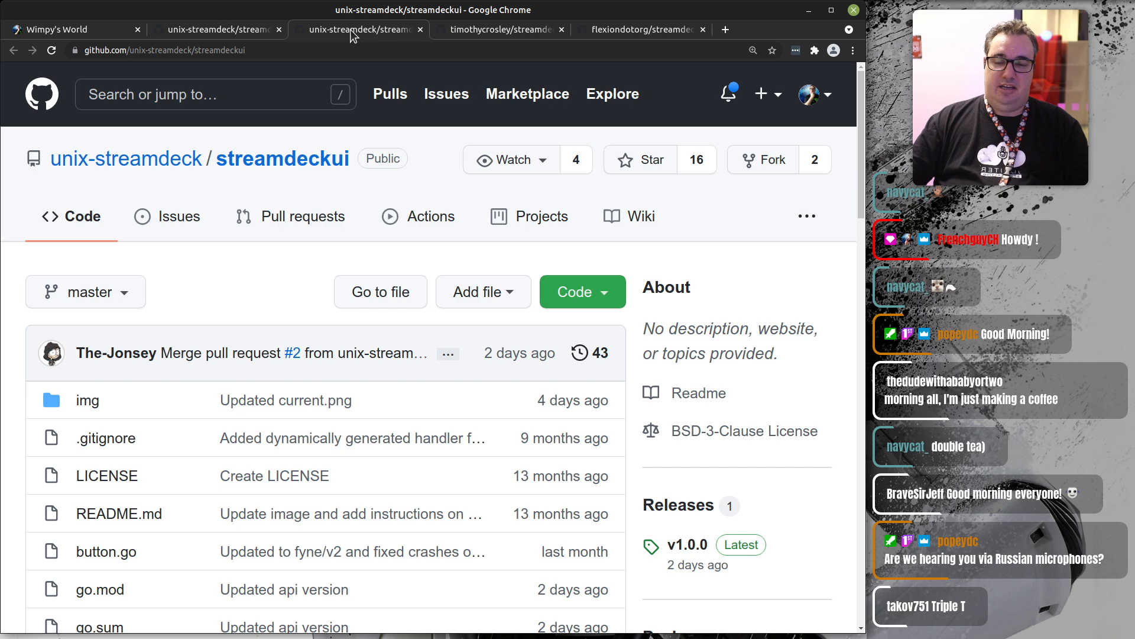
{"action": "left_click", "coordinate": [232, 29]}
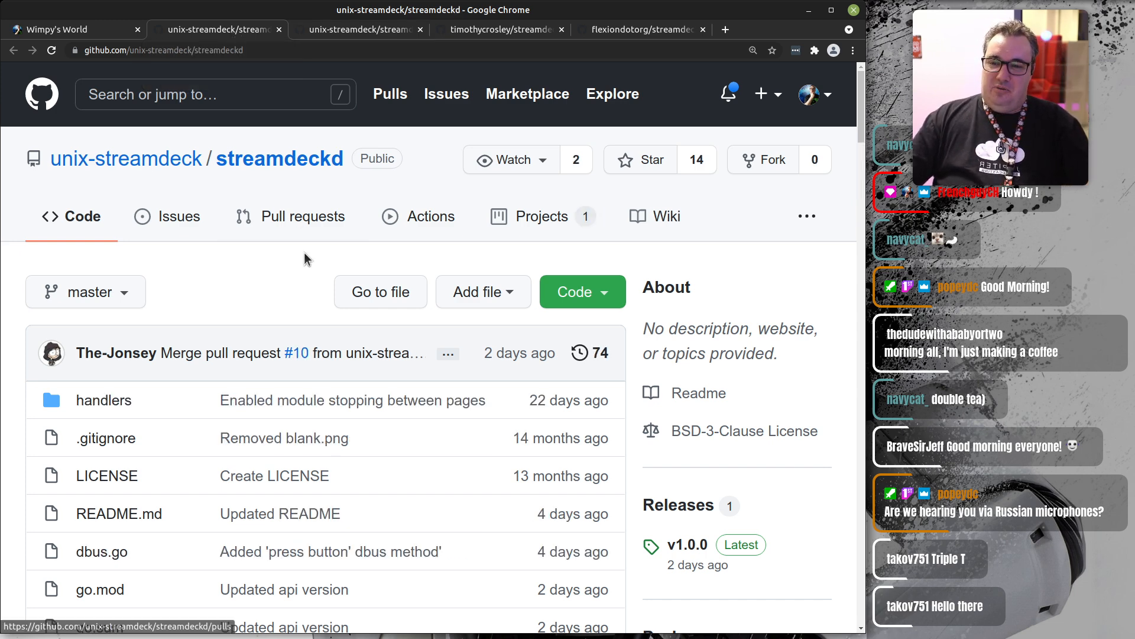
{"action": "scroll", "coordinate": [303, 254], "scroll_direction": "down", "scroll_amount": 3}
{"action": "scroll", "coordinate": [304, 254], "scroll_direction": "down", "scroll_amount": 5}
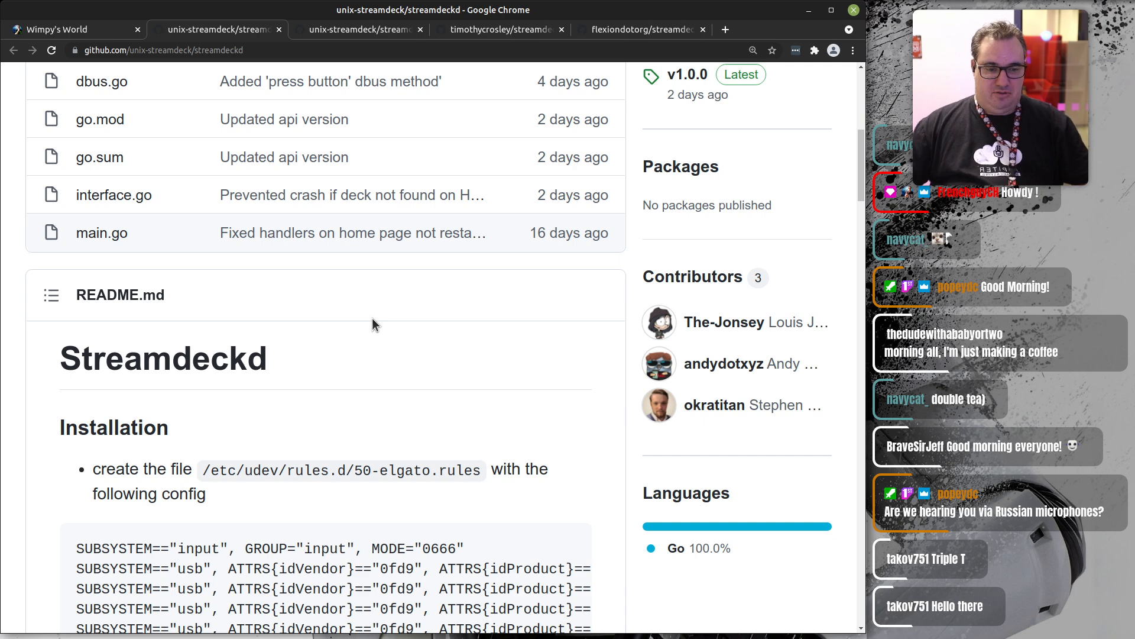
{"action": "scroll", "coordinate": [324, 335], "scroll_direction": "down", "scroll_amount": 3}
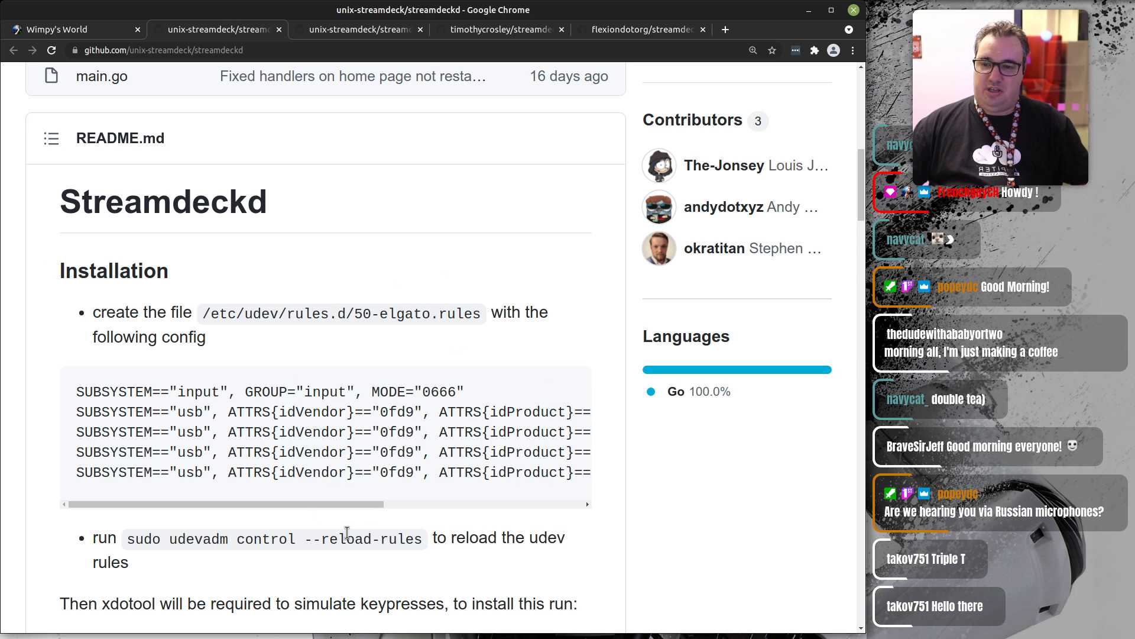
{"action": "left_click_drag", "start_coordinate": [308, 502], "coordinate": [280, 509]}
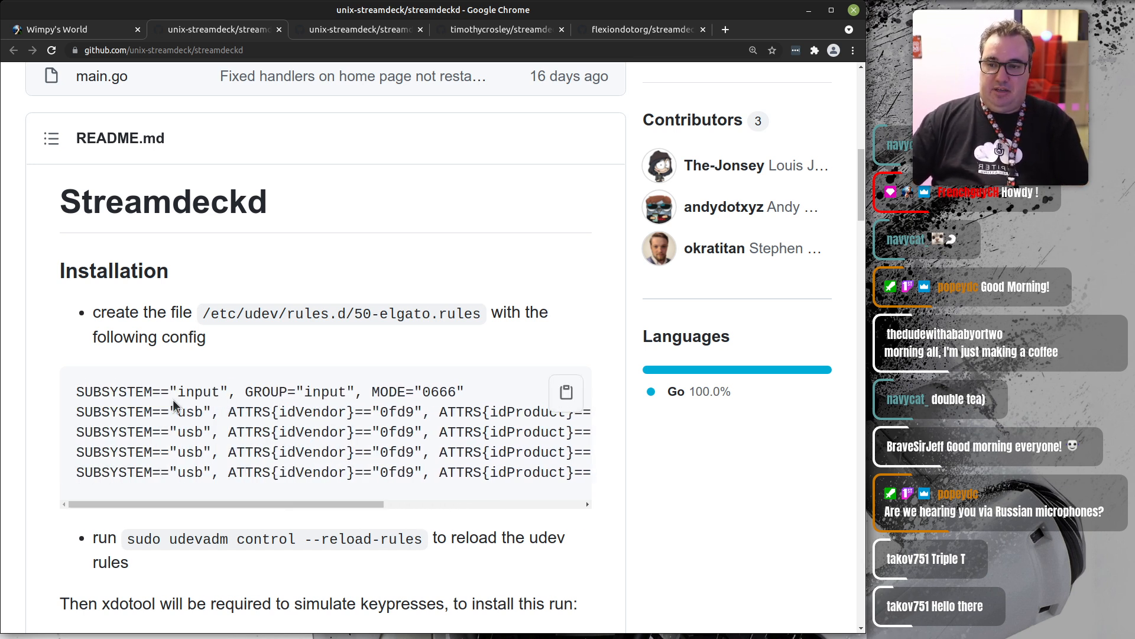
{"action": "left_click_drag", "start_coordinate": [75, 410], "coordinate": [612, 483]}
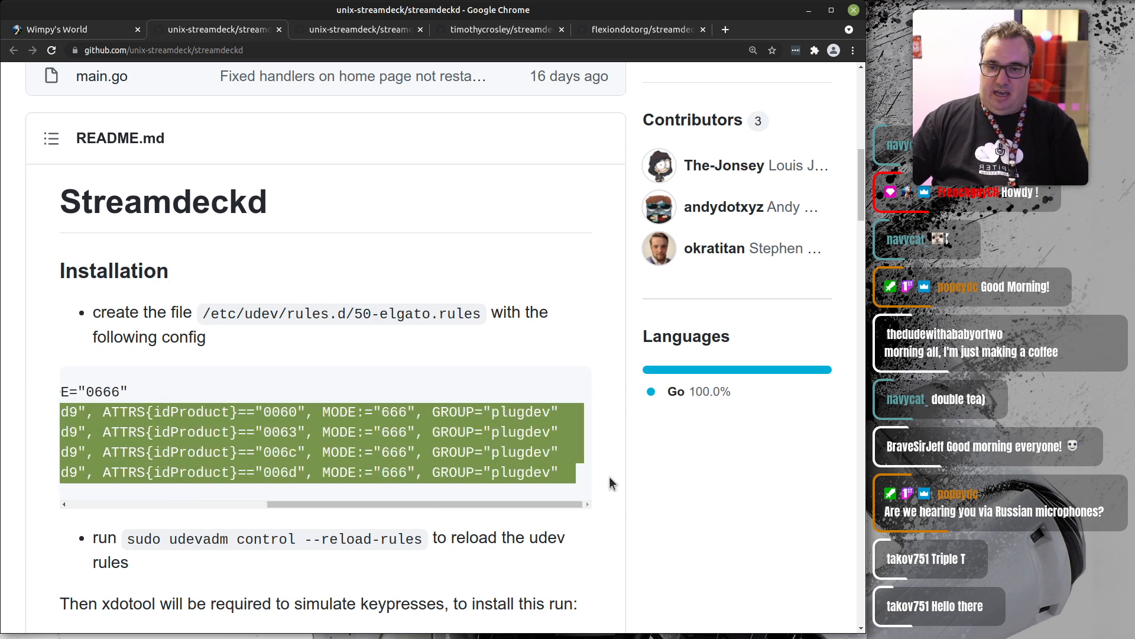
{"action": "left_click", "coordinate": [284, 412]}
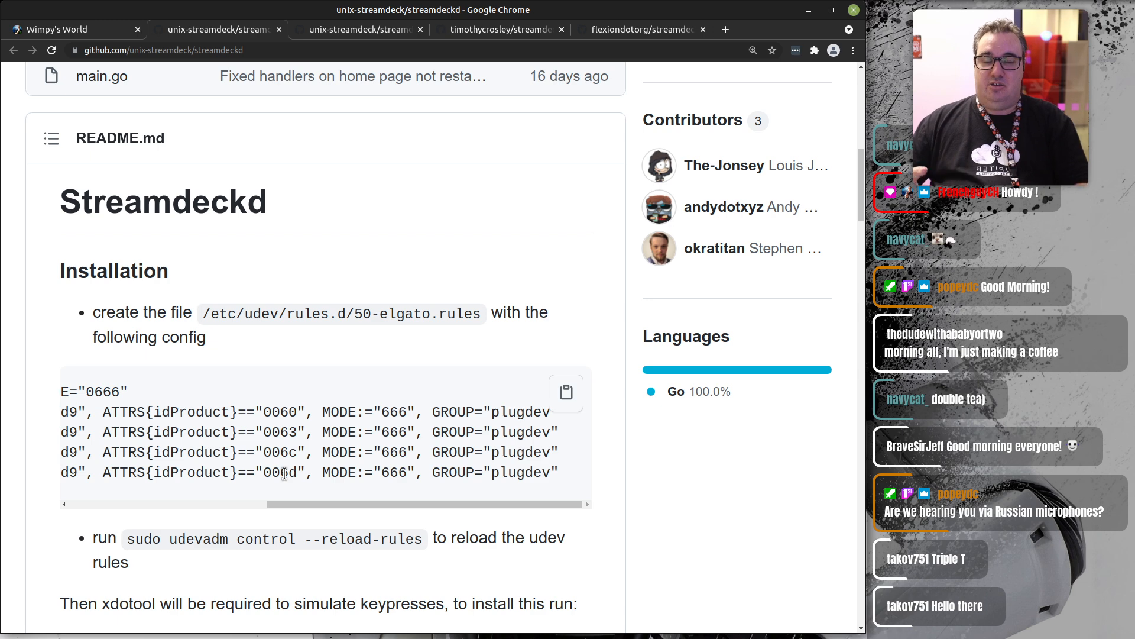
{"action": "left_click_drag", "start_coordinate": [293, 500], "coordinate": [84, 499]}
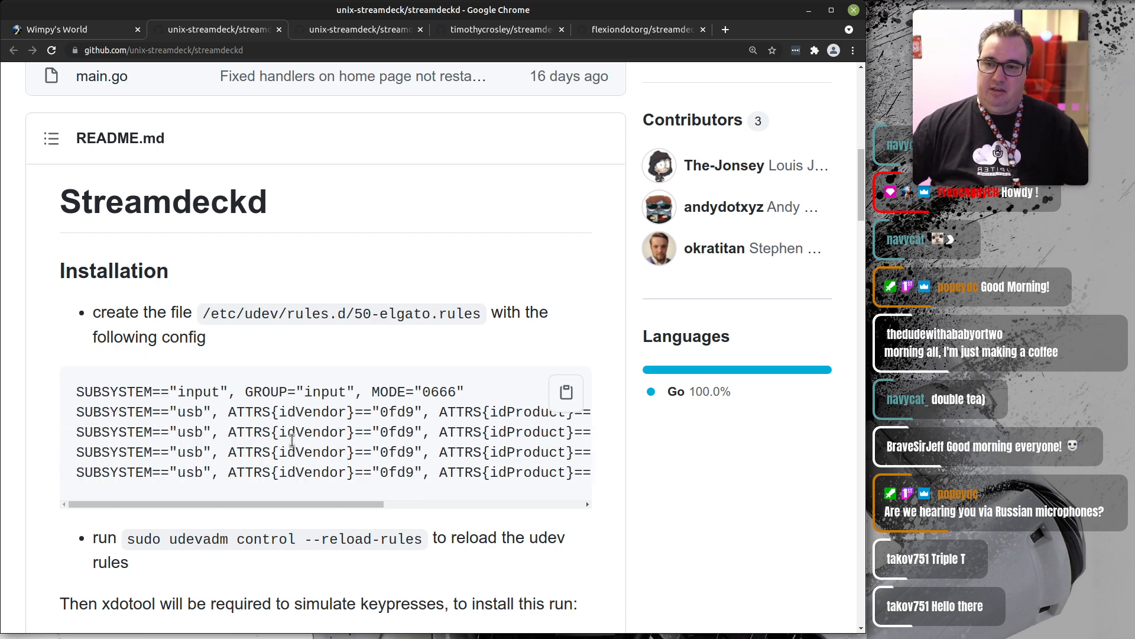
Read the streamdeckd README's xdotool install instructions, example JSON configuration and list of available button actions.
{"action": "scroll", "coordinate": [326, 442], "scroll_direction": "down", "scroll_amount": 5}
{"action": "scroll", "coordinate": [365, 474], "scroll_direction": "down", "scroll_amount": 2}
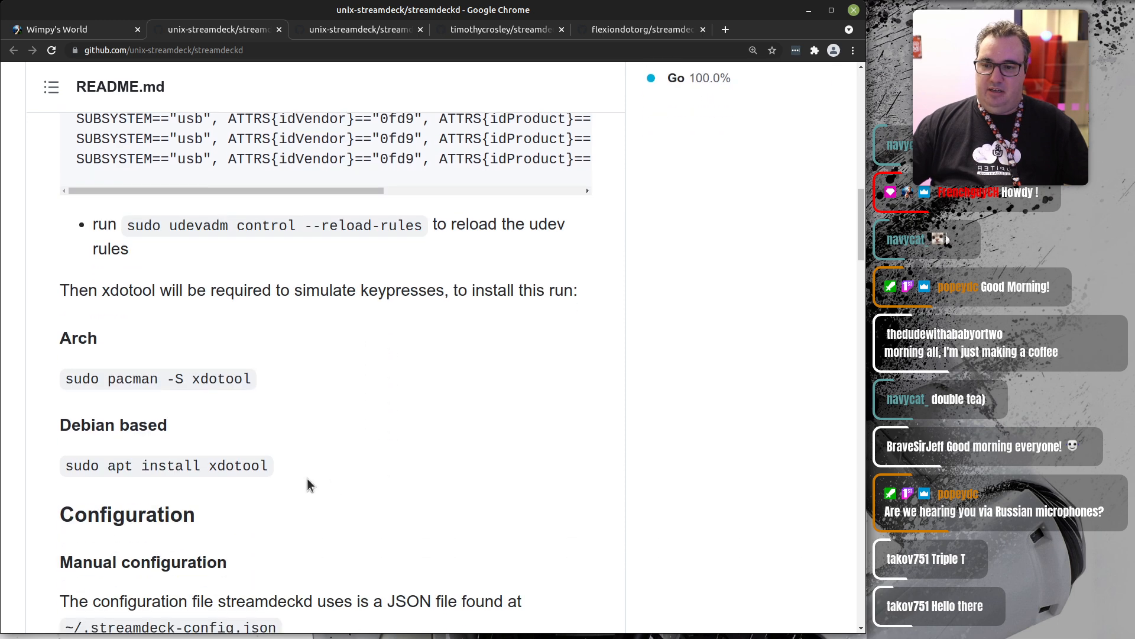
{"action": "left_click_drag", "start_coordinate": [268, 467], "coordinate": [208, 467]}
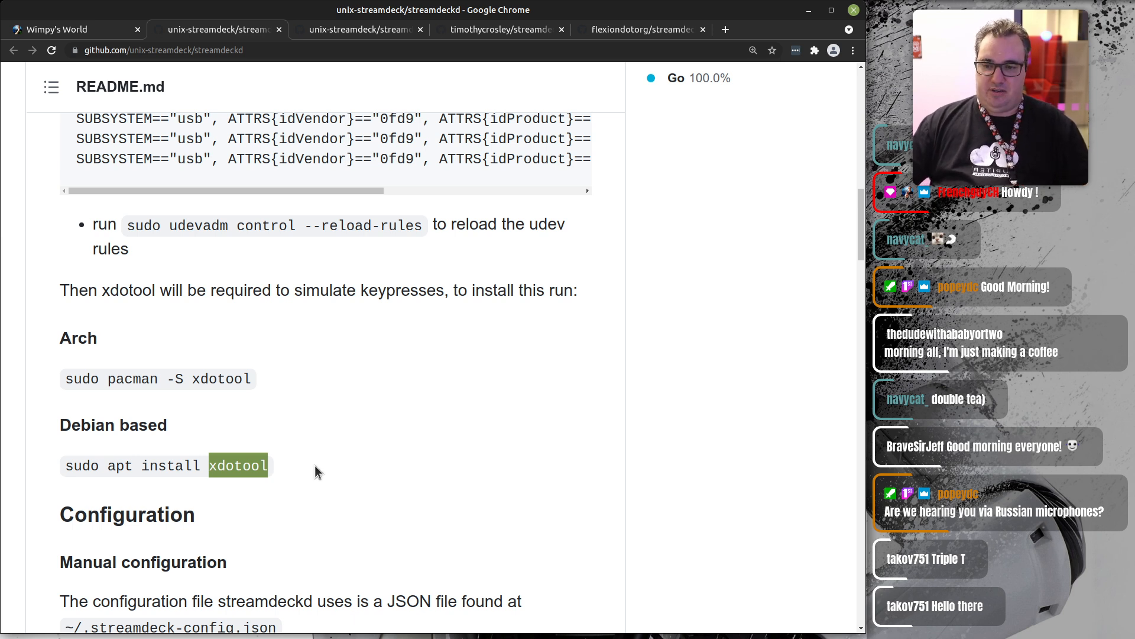
{"action": "scroll", "coordinate": [330, 421], "scroll_direction": "down", "scroll_amount": 1}
{"action": "scroll", "coordinate": [330, 421], "scroll_direction": "down", "scroll_amount": 2}
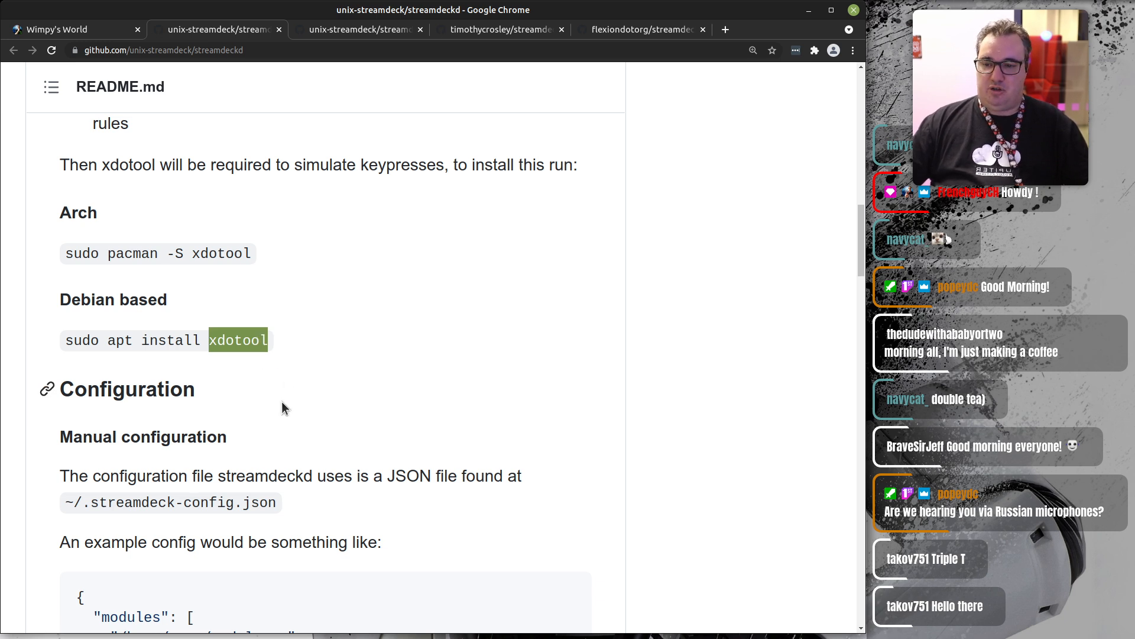
{"action": "scroll", "coordinate": [281, 402], "scroll_direction": "down", "scroll_amount": 3}
{"action": "scroll", "coordinate": [320, 408], "scroll_direction": "down", "scroll_amount": 3}
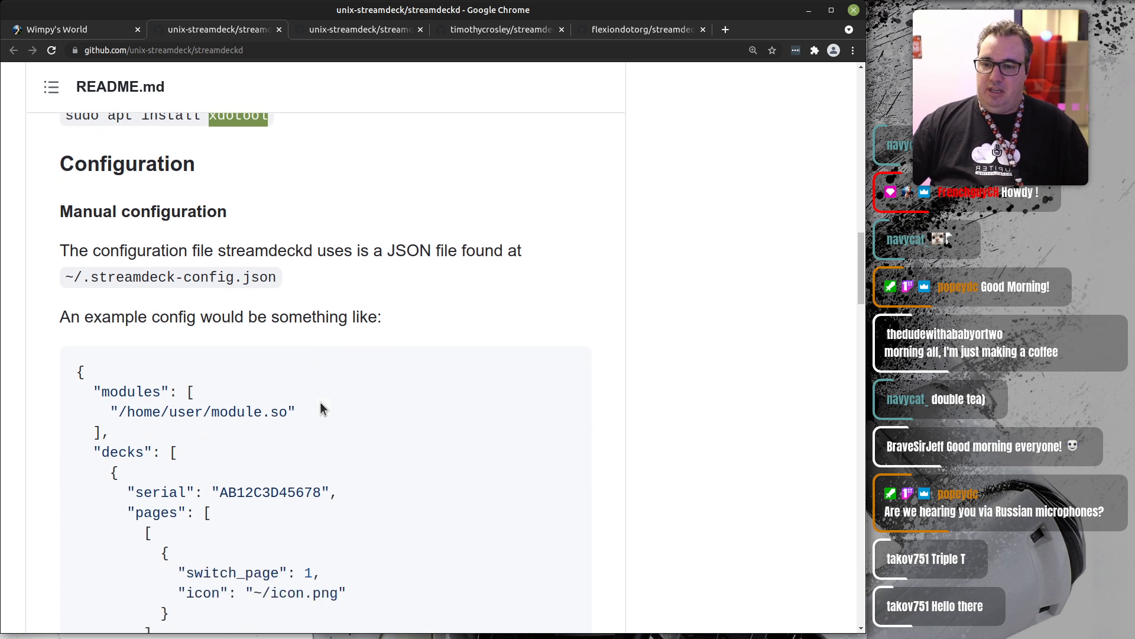
{"action": "scroll", "coordinate": [335, 447], "scroll_direction": "up", "scroll_amount": 4}
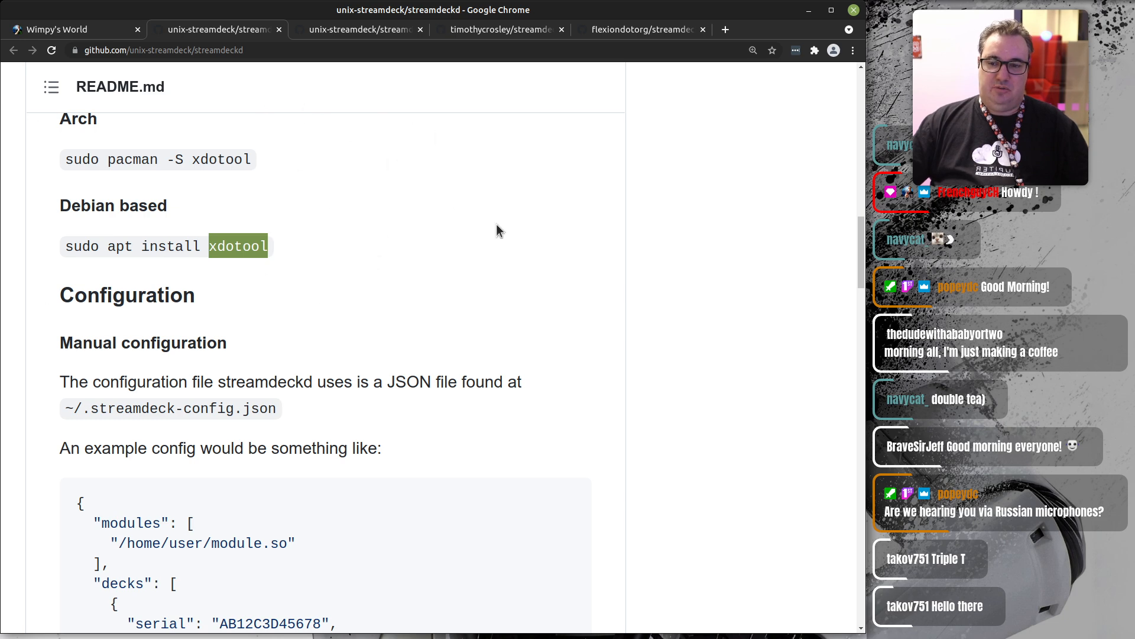
{"action": "scroll", "coordinate": [416, 371], "scroll_direction": "down", "scroll_amount": 4}
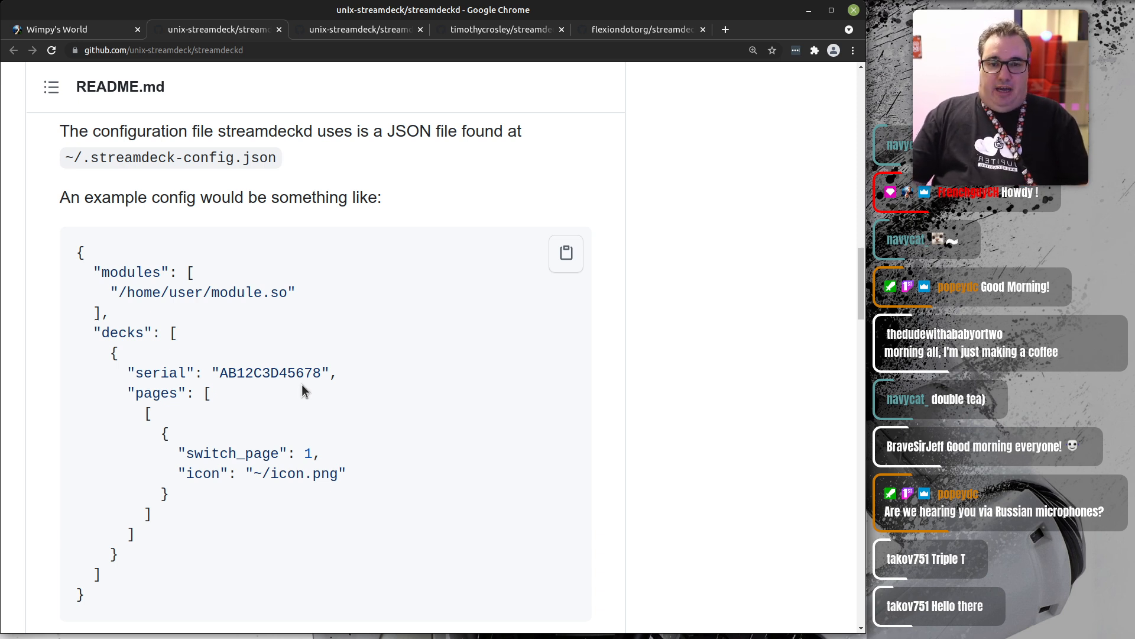
{"action": "scroll", "coordinate": [275, 367], "scroll_direction": "down", "scroll_amount": 4}
{"action": "scroll", "coordinate": [275, 375], "scroll_direction": "down", "scroll_amount": 5}
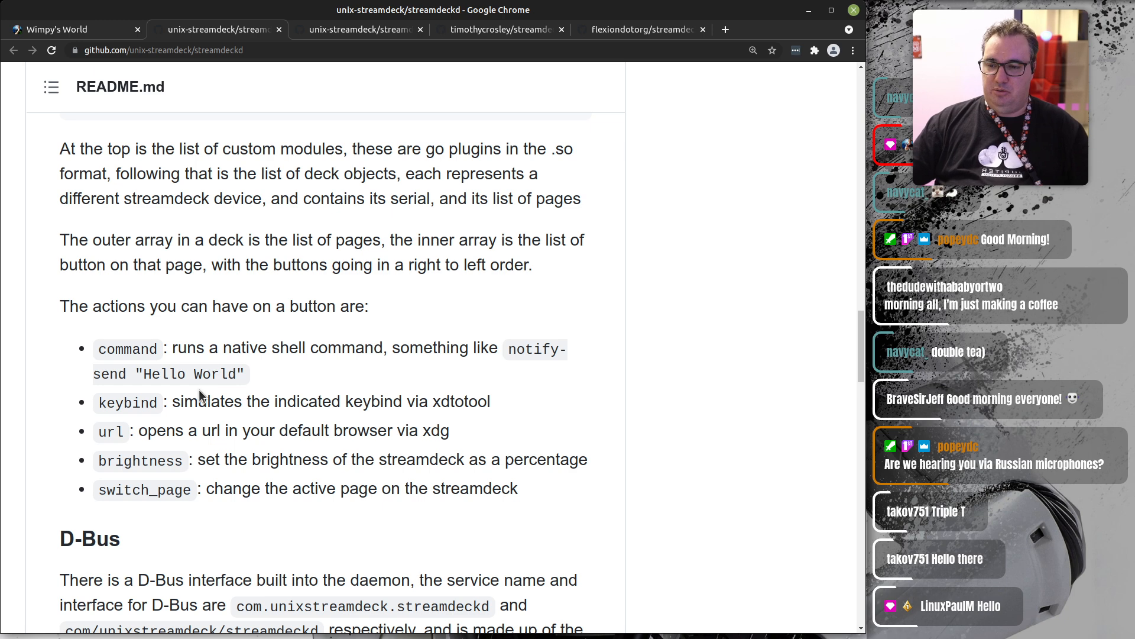
Read through the D-Bus interface section of the streamdeckd README, covering its methods and signals.
{"action": "scroll", "coordinate": [199, 391], "scroll_direction": "down", "scroll_amount": 3}
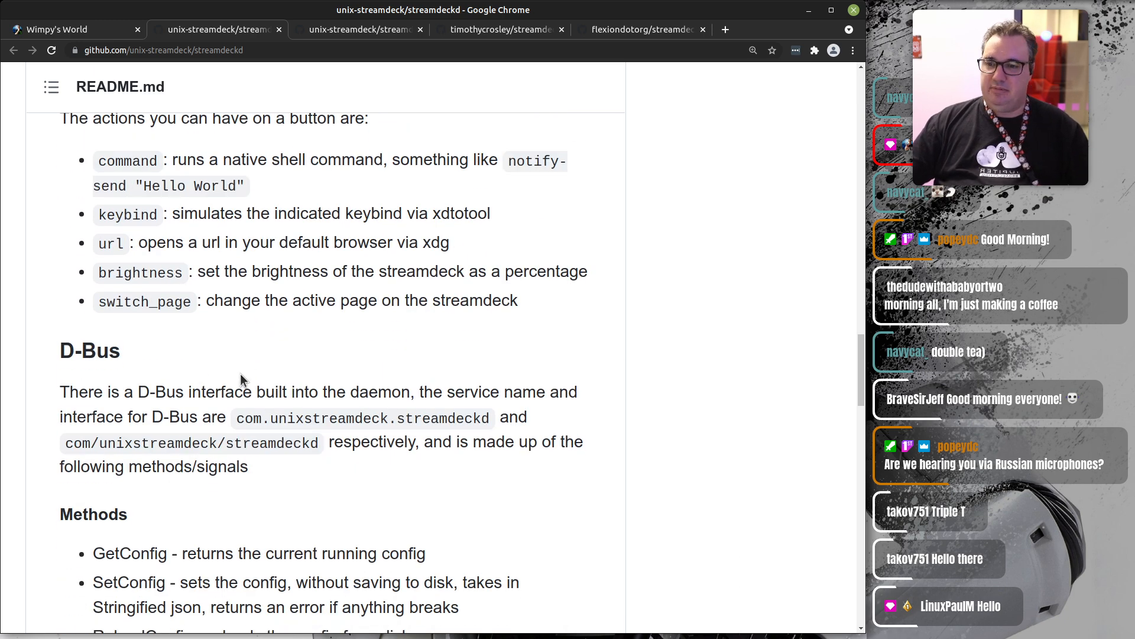
{"action": "scroll", "coordinate": [240, 380], "scroll_direction": "down", "scroll_amount": 2}
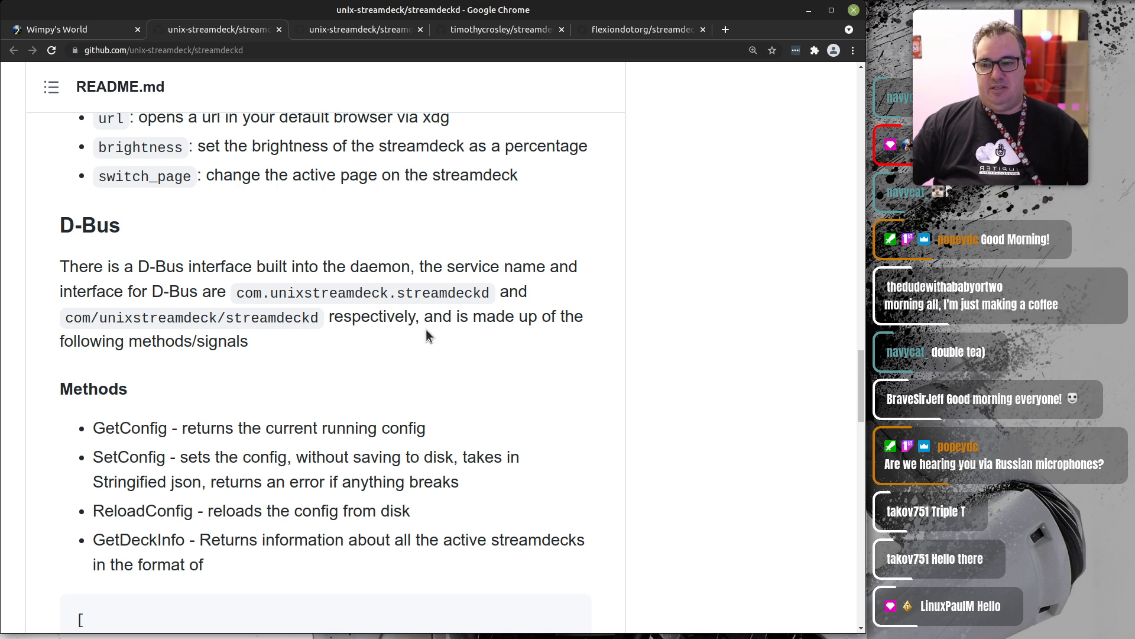
{"action": "scroll", "coordinate": [352, 358], "scroll_direction": "down", "scroll_amount": 3}
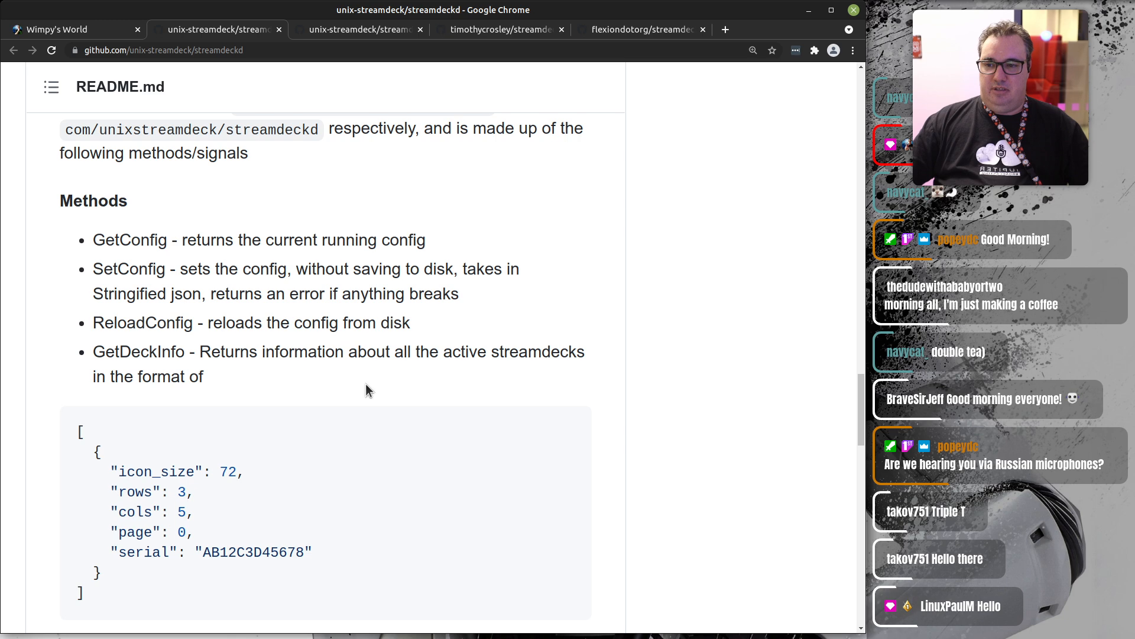
{"action": "scroll", "coordinate": [367, 390], "scroll_direction": "down", "scroll_amount": 2}
{"action": "scroll", "coordinate": [367, 389], "scroll_direction": "down", "scroll_amount": 2}
{"action": "scroll", "coordinate": [366, 384], "scroll_direction": "down", "scroll_amount": 3}
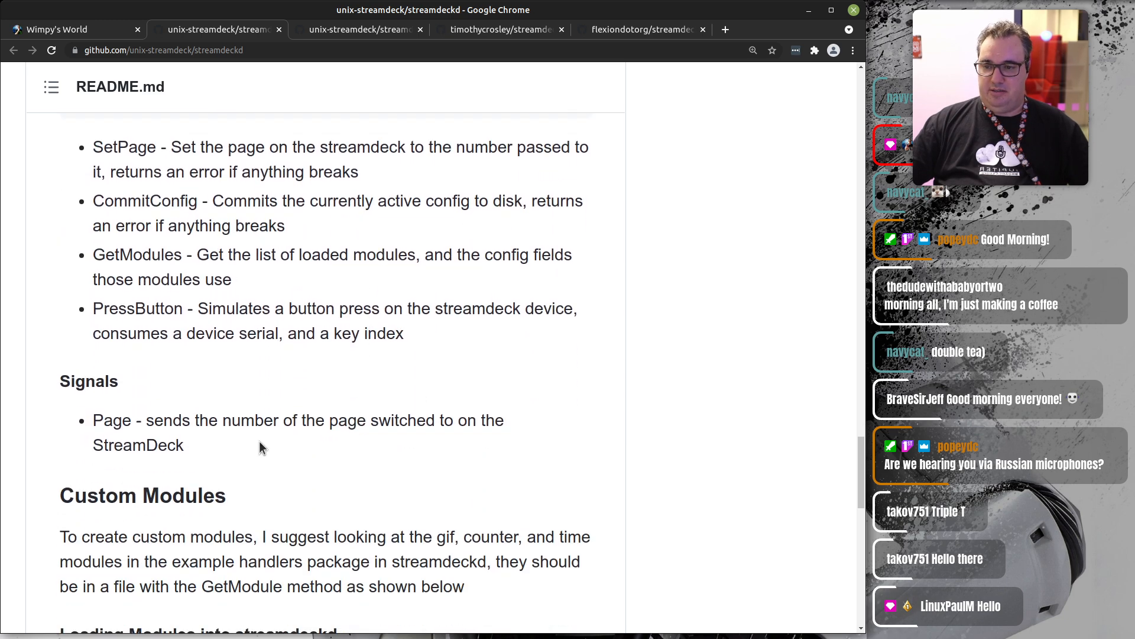
Examine the Custom Modules section and its GetModule code example, and return to the list of button actions.
{"action": "scroll", "coordinate": [259, 442], "scroll_direction": "down", "scroll_amount": 3}
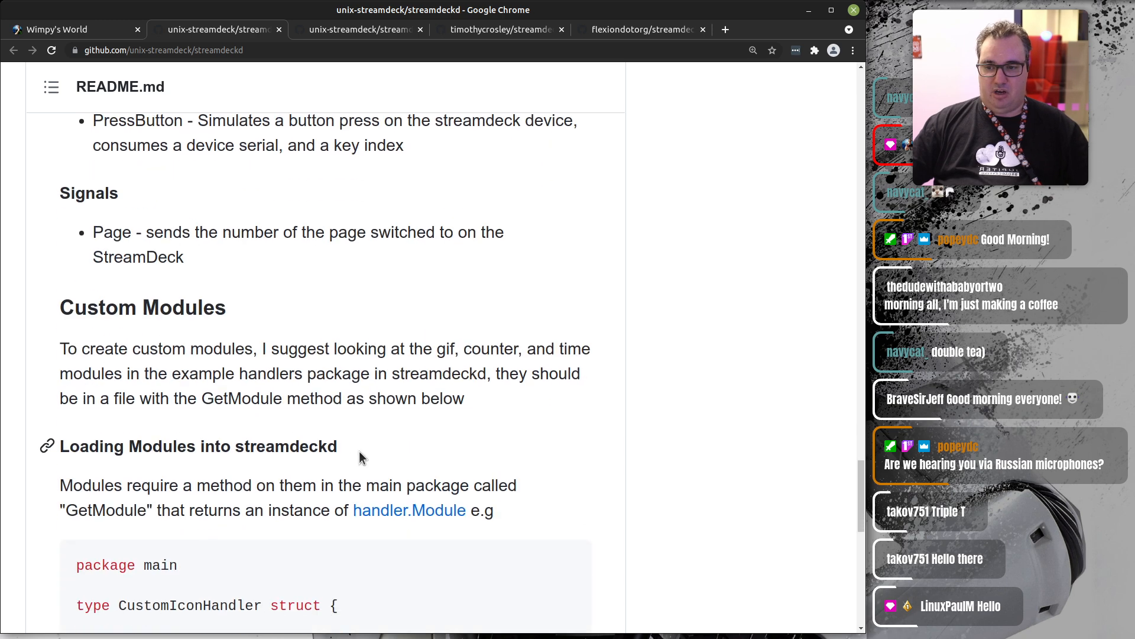
{"action": "scroll", "coordinate": [359, 434], "scroll_direction": "down", "scroll_amount": 4}
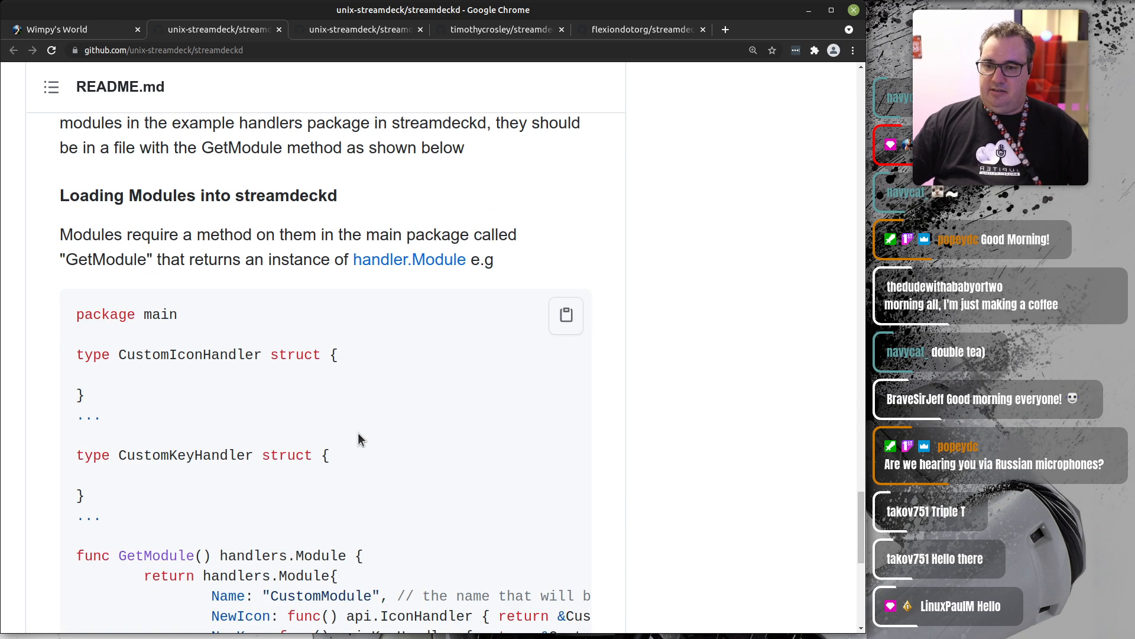
{"action": "scroll", "coordinate": [358, 437], "scroll_direction": "up", "scroll_amount": 5}
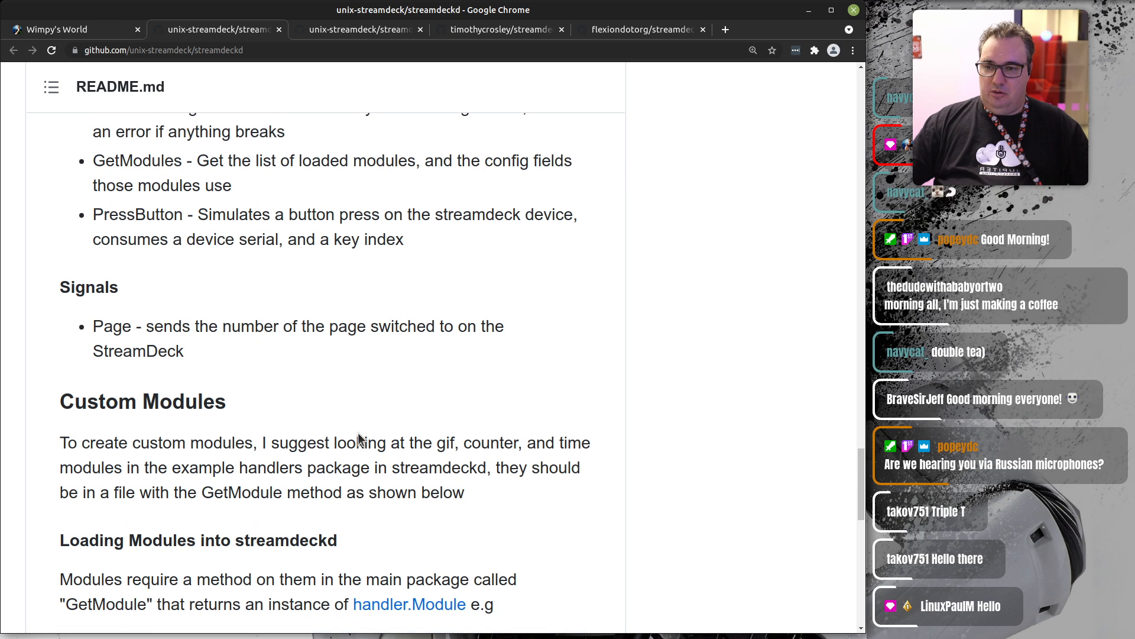
{"action": "scroll", "coordinate": [359, 438], "scroll_direction": "down", "scroll_amount": 3}
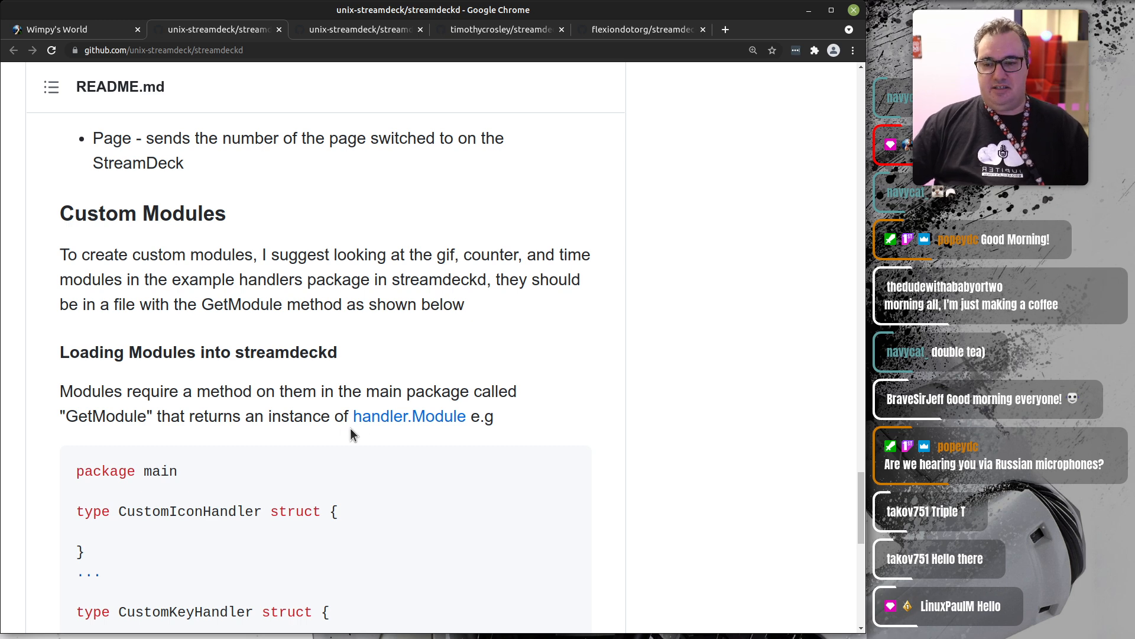
{"action": "scroll", "coordinate": [328, 436], "scroll_direction": "down", "scroll_amount": 3}
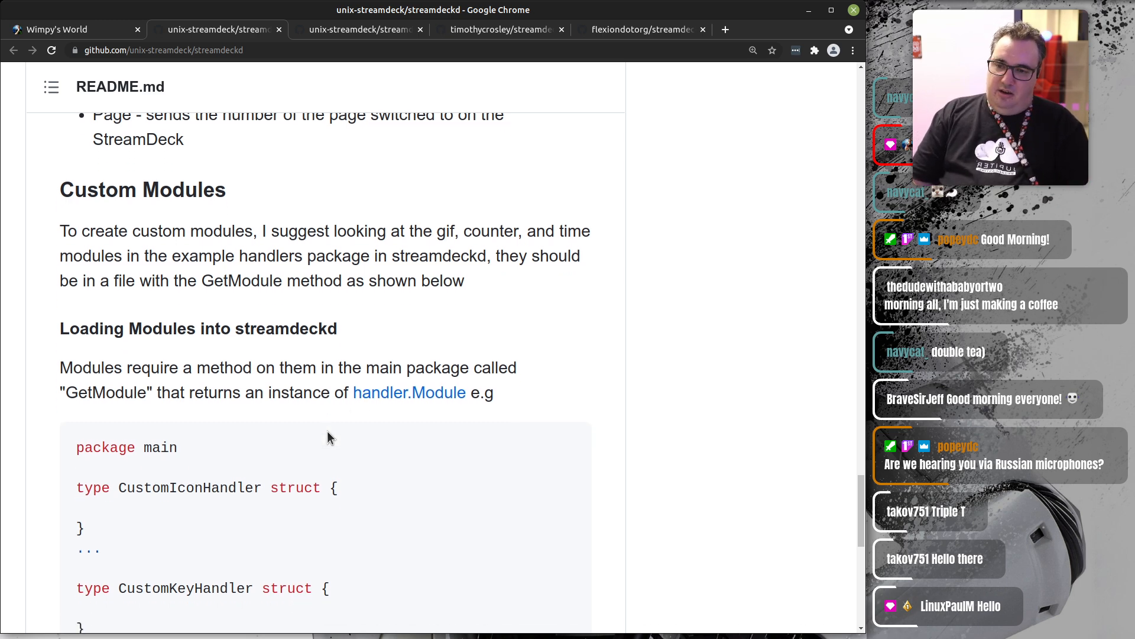
{"action": "scroll", "coordinate": [328, 437], "scroll_direction": "down", "scroll_amount": 6}
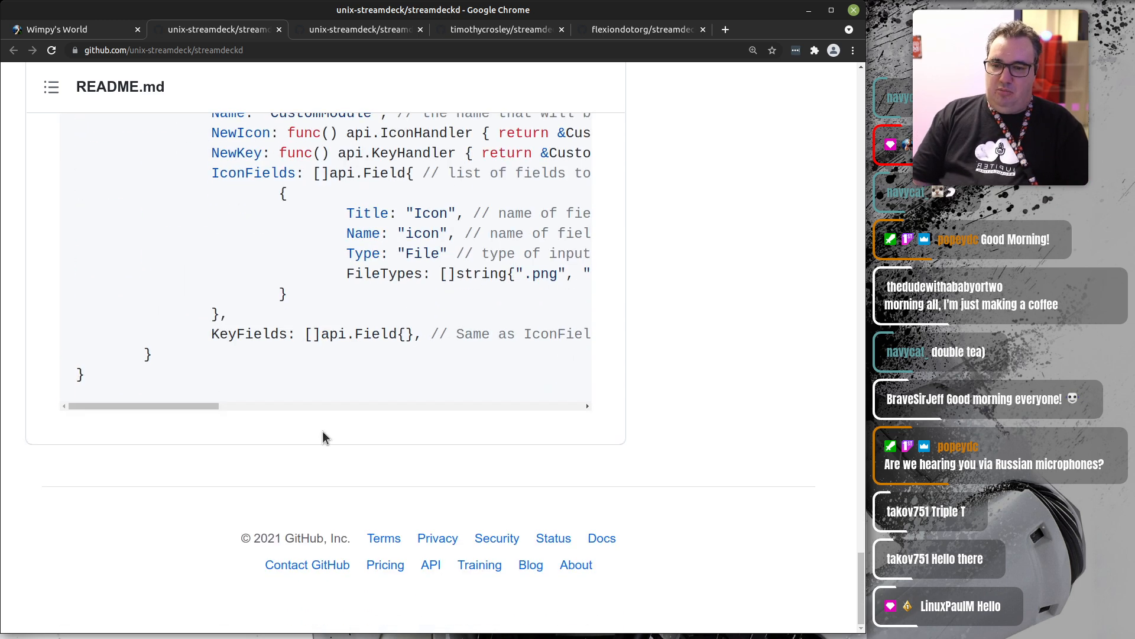
{"action": "scroll", "coordinate": [321, 431], "scroll_direction": "up", "scroll_amount": 15}
{"action": "scroll", "coordinate": [314, 427], "scroll_direction": "up", "scroll_amount": 5}
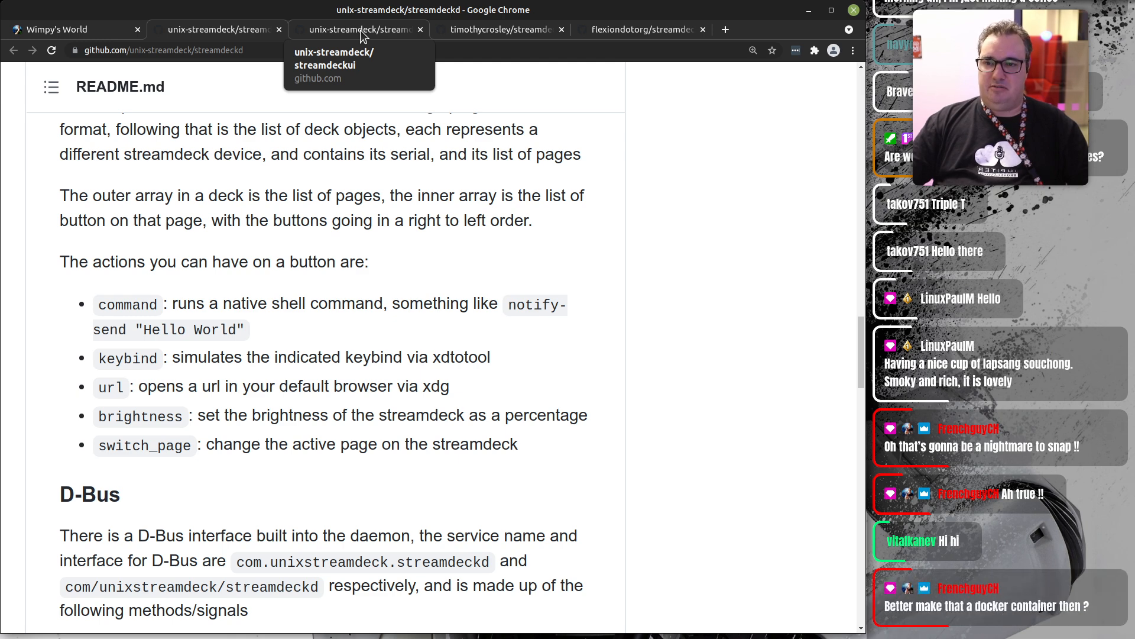
Open the streamdeckui repository and read its README's Usage section, highlighting the go get command for streamdeckd.
{"action": "left_click", "coordinate": [363, 31]}
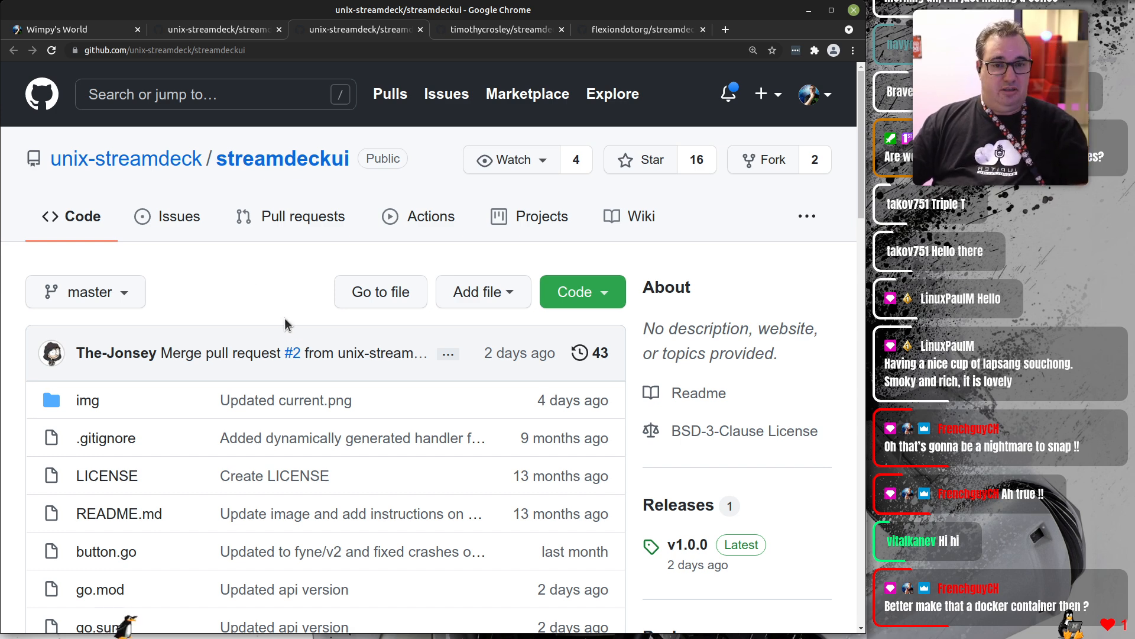
{"action": "scroll", "coordinate": [282, 317], "scroll_direction": "down", "scroll_amount": 2}
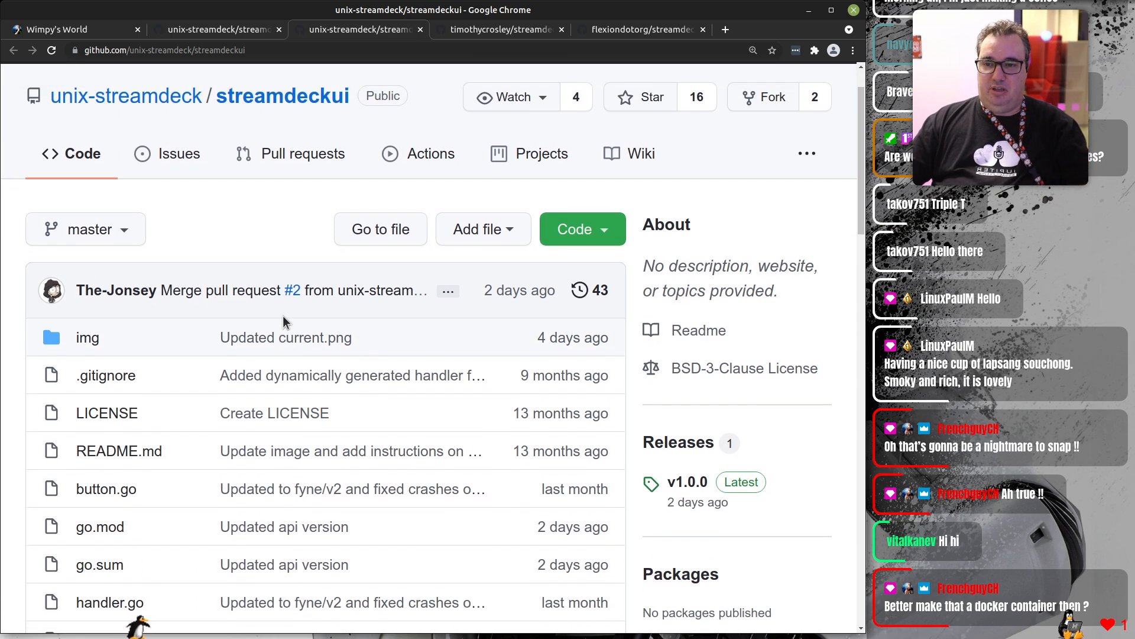
{"action": "scroll", "coordinate": [284, 349], "scroll_direction": "down", "scroll_amount": 2}
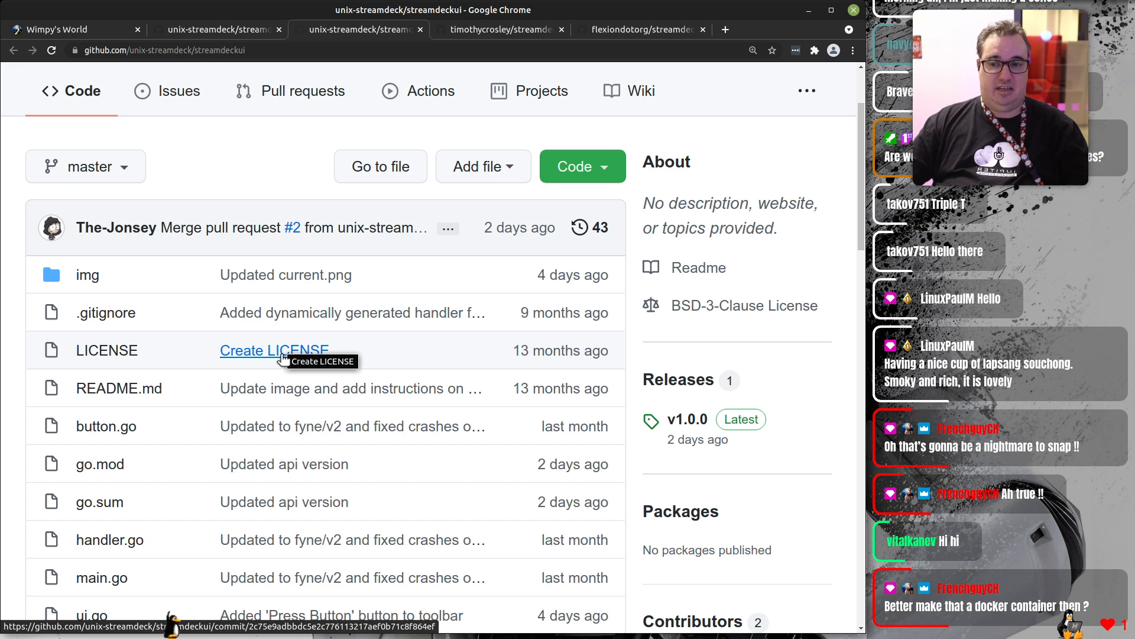
{"action": "scroll", "coordinate": [284, 355], "scroll_direction": "down", "scroll_amount": 2}
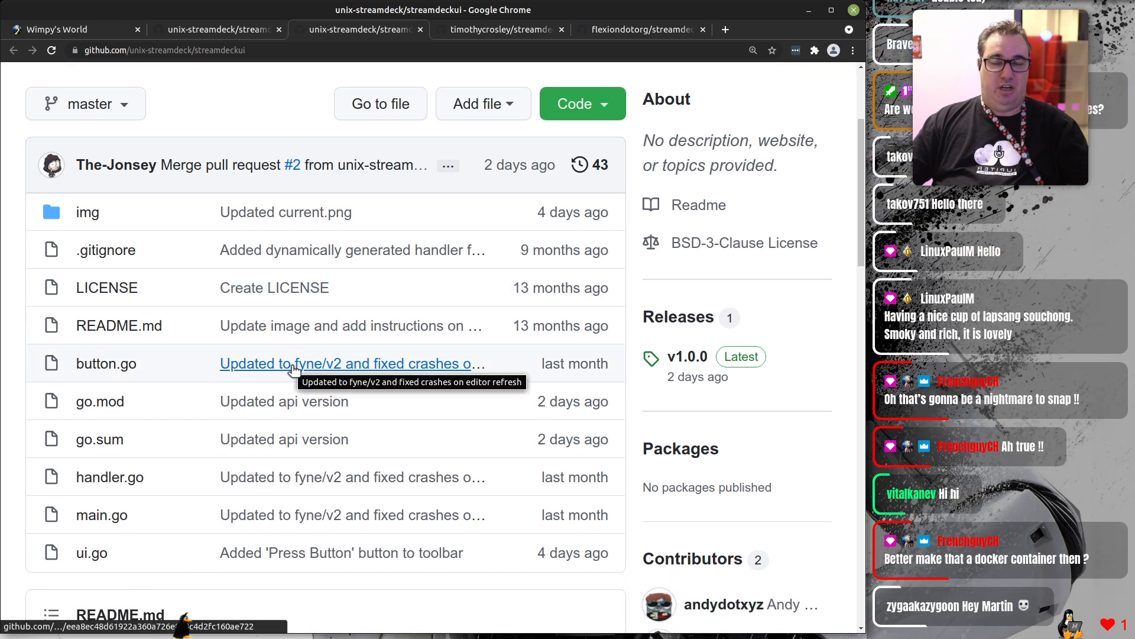
{"action": "scroll", "coordinate": [289, 383], "scroll_direction": "down", "scroll_amount": 5}
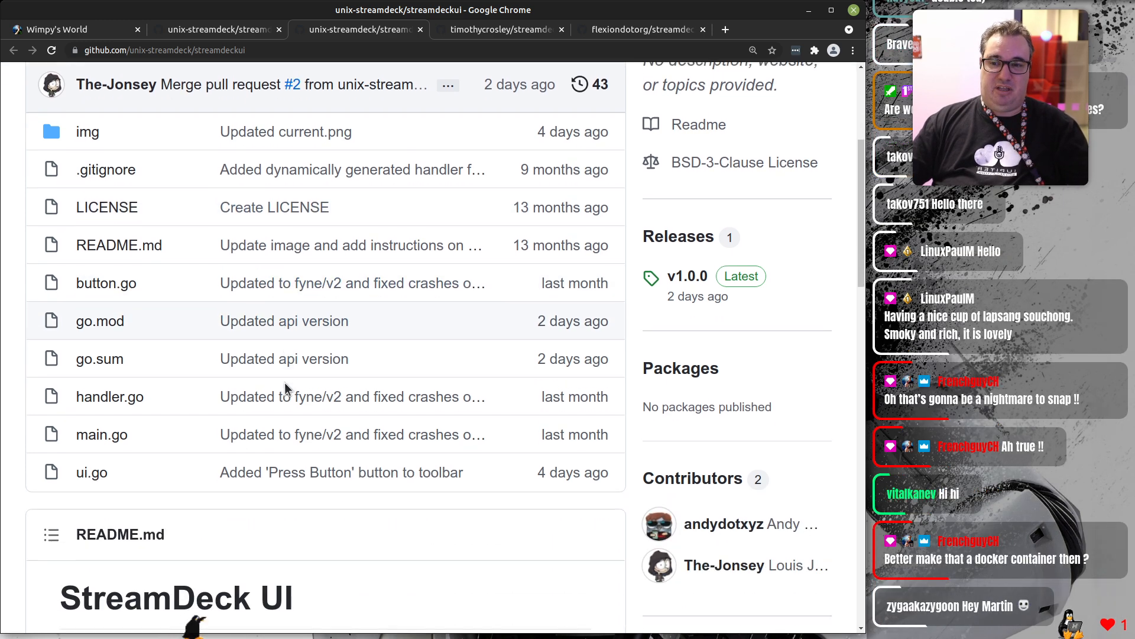
{"action": "scroll", "coordinate": [339, 365], "scroll_direction": "down", "scroll_amount": 2}
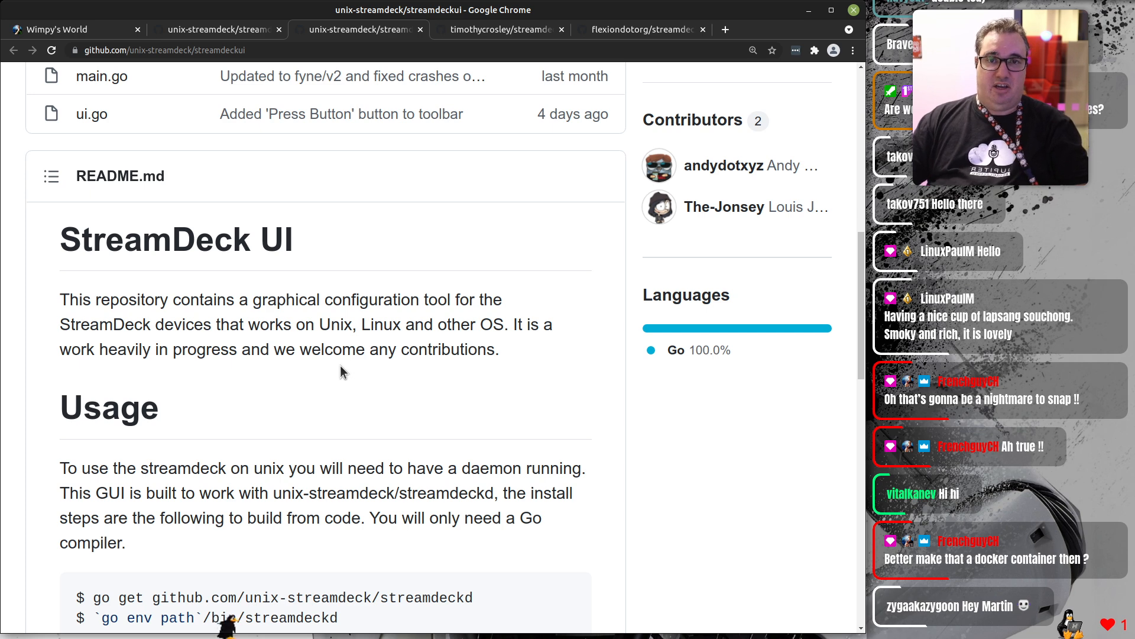
{"action": "scroll", "coordinate": [317, 375], "scroll_direction": "down", "scroll_amount": 3}
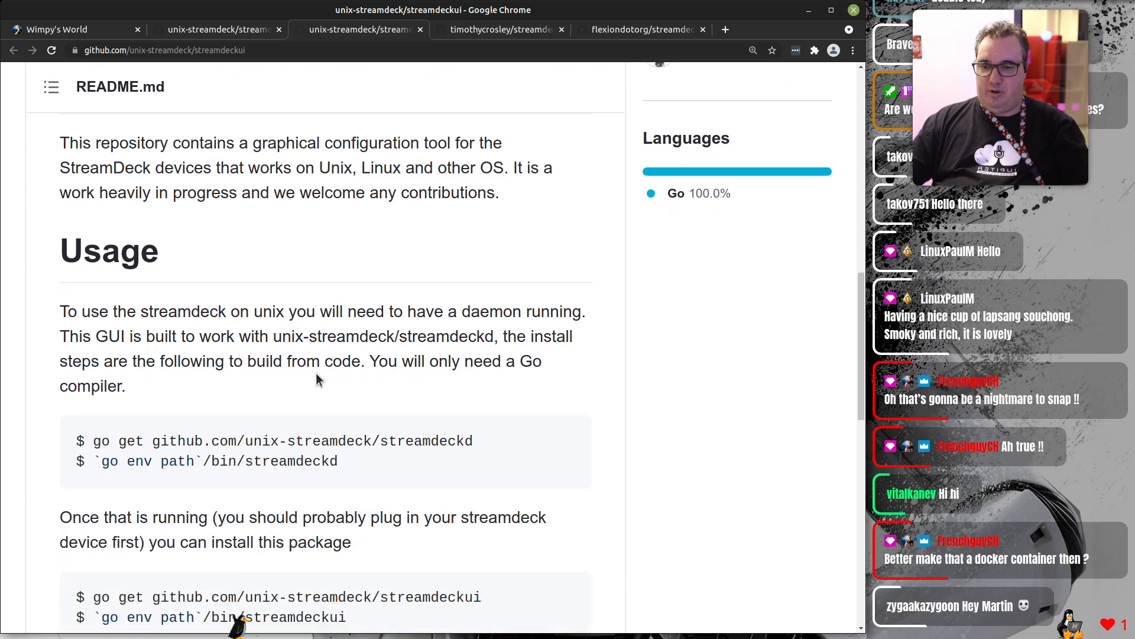
{"action": "scroll", "coordinate": [302, 323], "scroll_direction": "down", "scroll_amount": 3}
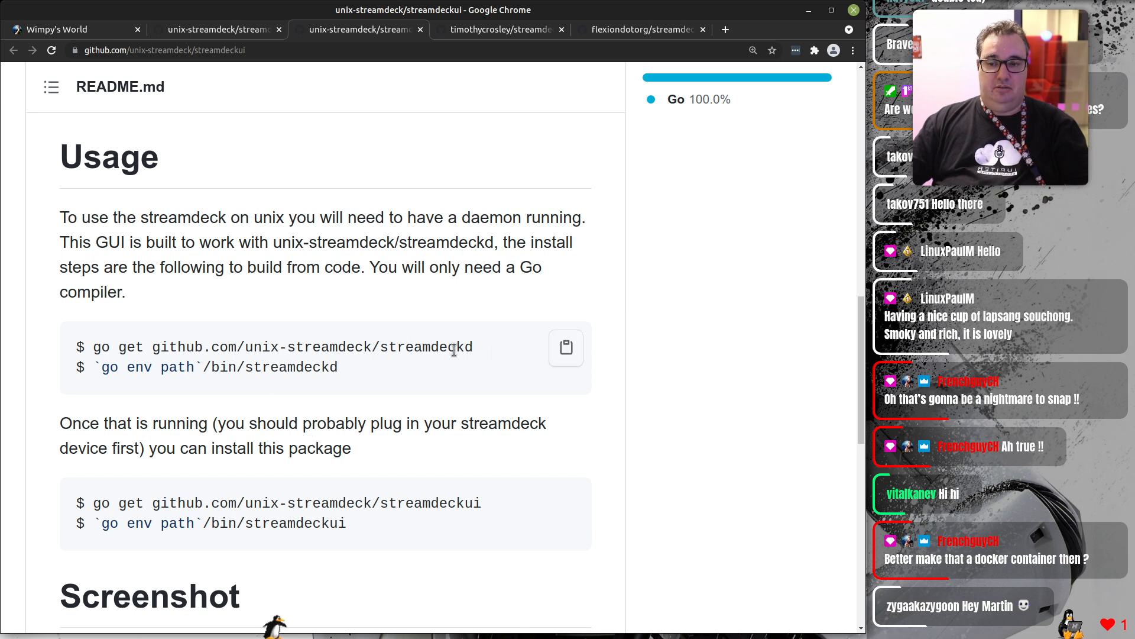
{"action": "left_click_drag", "start_coordinate": [474, 349], "coordinate": [96, 353]}
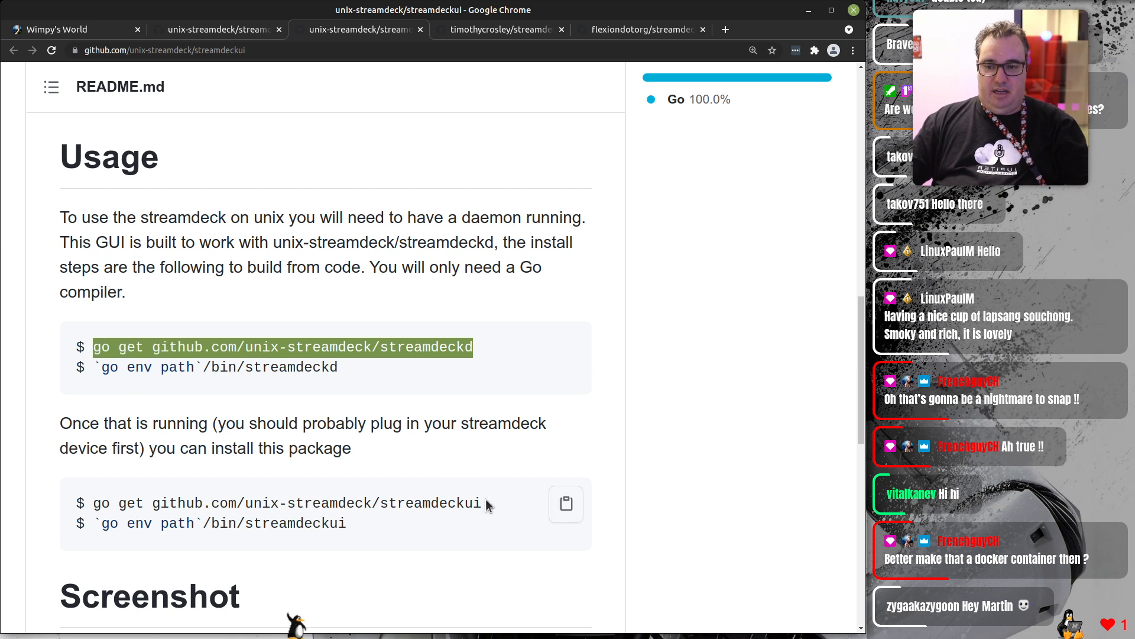
Highlight the go get command for streamdeckui in the README, examine the GUI screenshot, and return to the repository's file list.
{"action": "left_click_drag", "start_coordinate": [485, 501], "coordinate": [76, 504]}
{"action": "left_click_drag", "start_coordinate": [314, 488], "coordinate": [94, 502]}
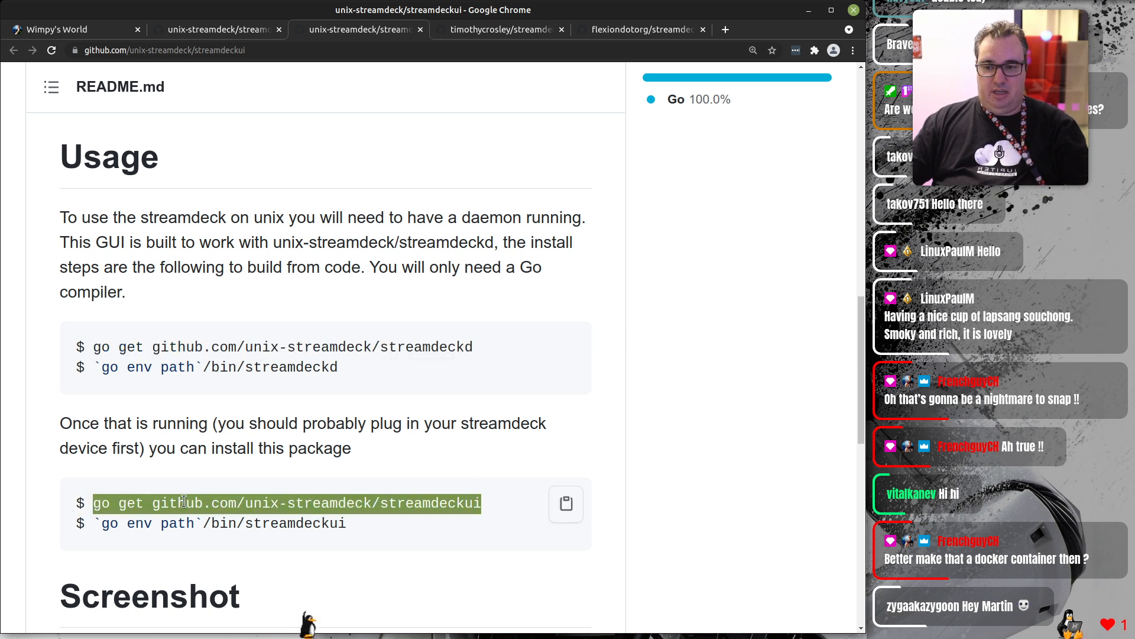
{"action": "scroll", "coordinate": [433, 391], "scroll_direction": "down", "scroll_amount": 2}
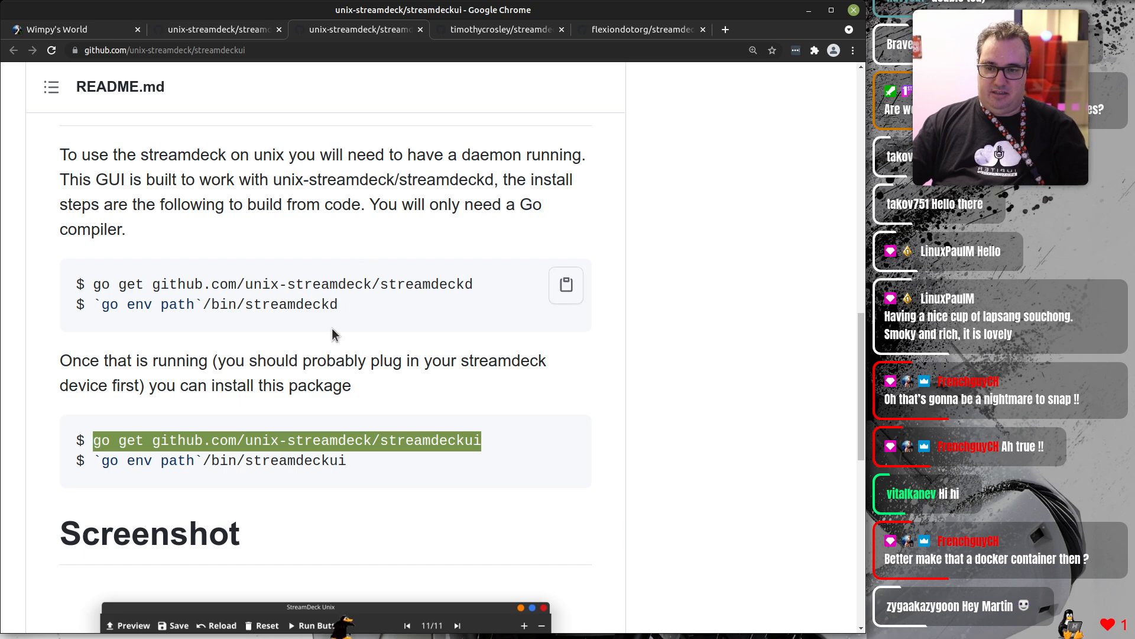
{"action": "scroll", "coordinate": [371, 346], "scroll_direction": "down", "scroll_amount": 12}
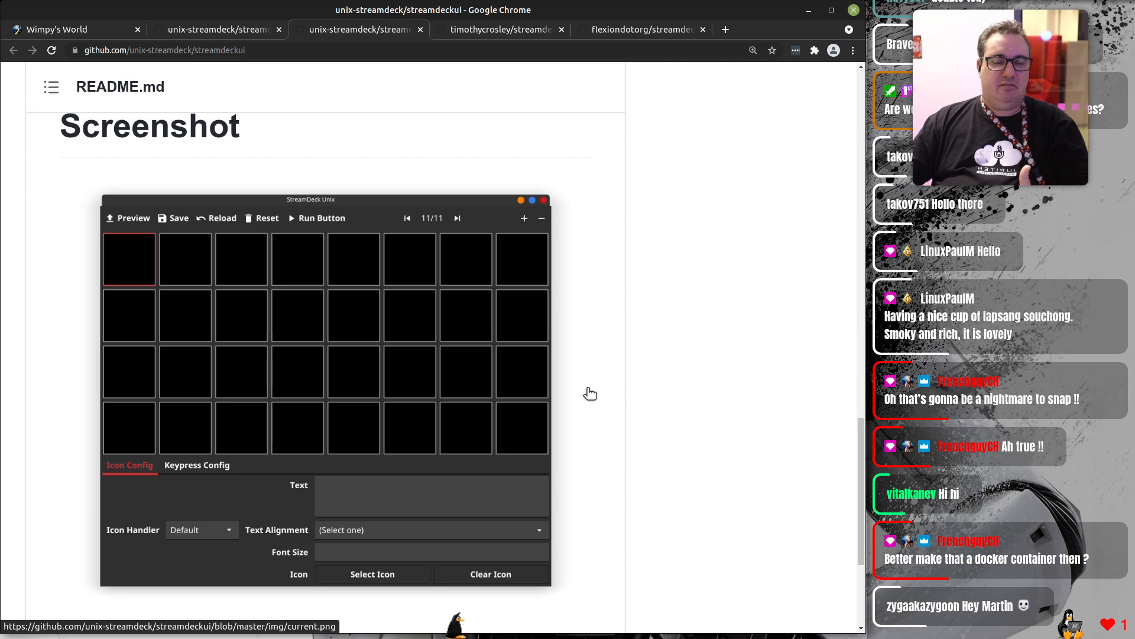
{"action": "scroll", "coordinate": [589, 397], "scroll_direction": "down", "scroll_amount": 7}
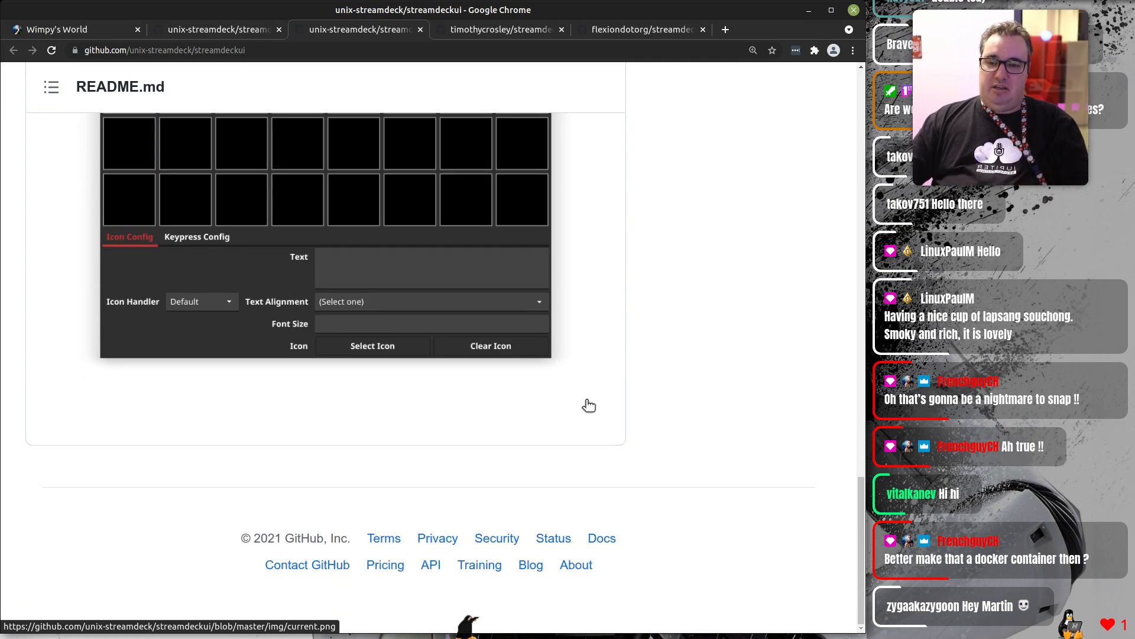
{"action": "scroll", "coordinate": [588, 403], "scroll_direction": "up", "scroll_amount": 8}
{"action": "scroll", "coordinate": [585, 406], "scroll_direction": "up", "scroll_amount": 15}
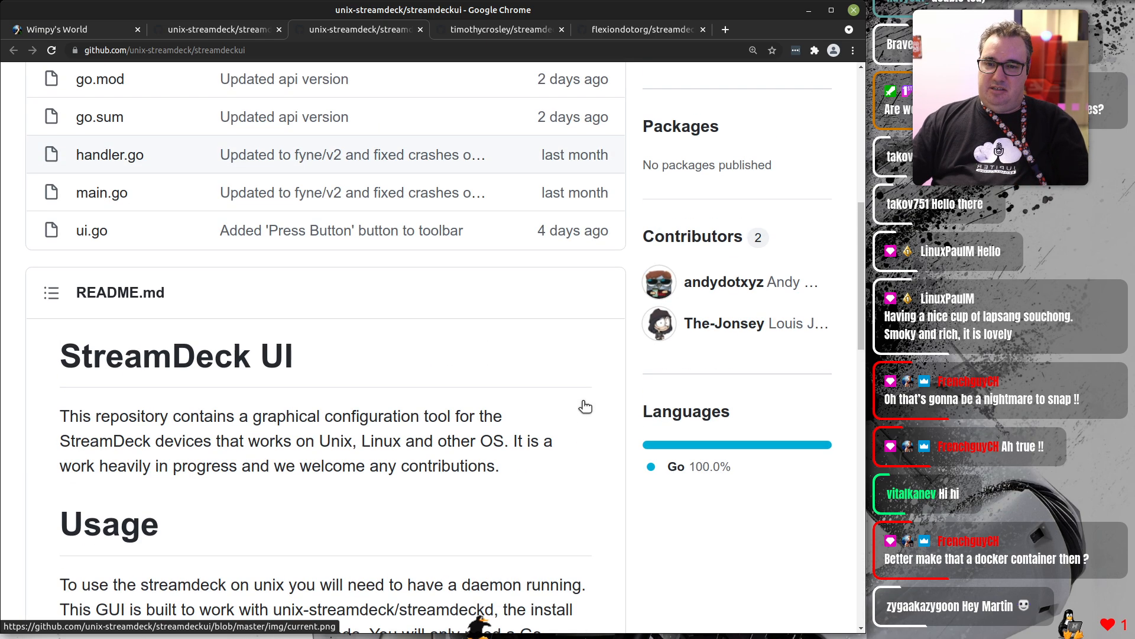
{"action": "scroll", "coordinate": [585, 406], "scroll_direction": "up", "scroll_amount": 10}
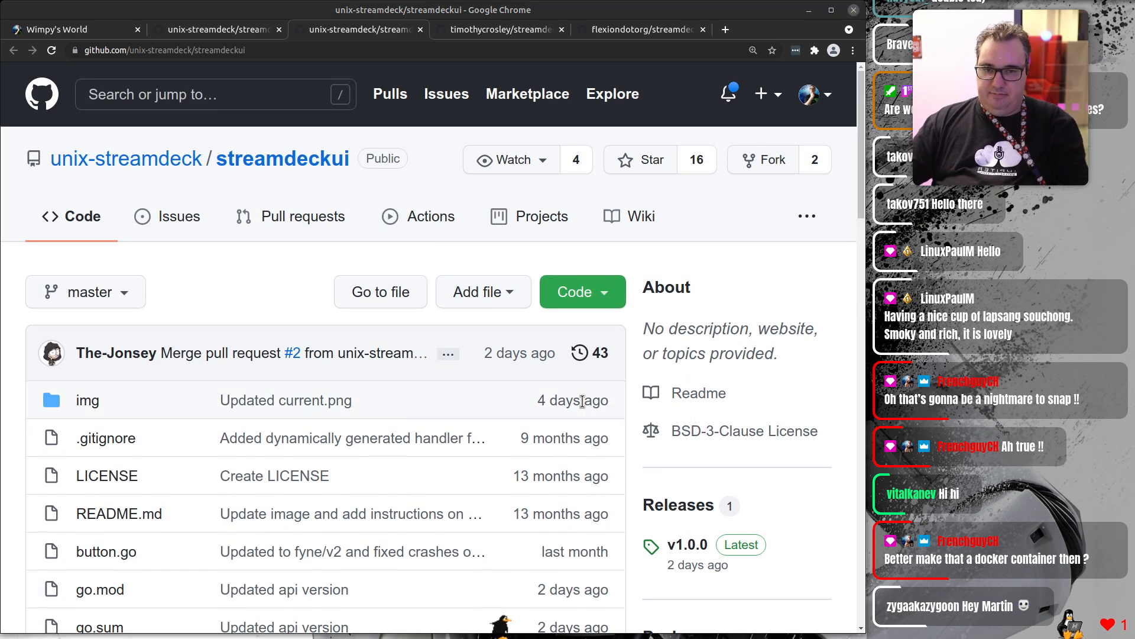
Open a Tilix terminal window, enlarge it to cover the browser area, and increase its text size by four levels.
{"action": "key", "text": "ctrl+alt+t"}
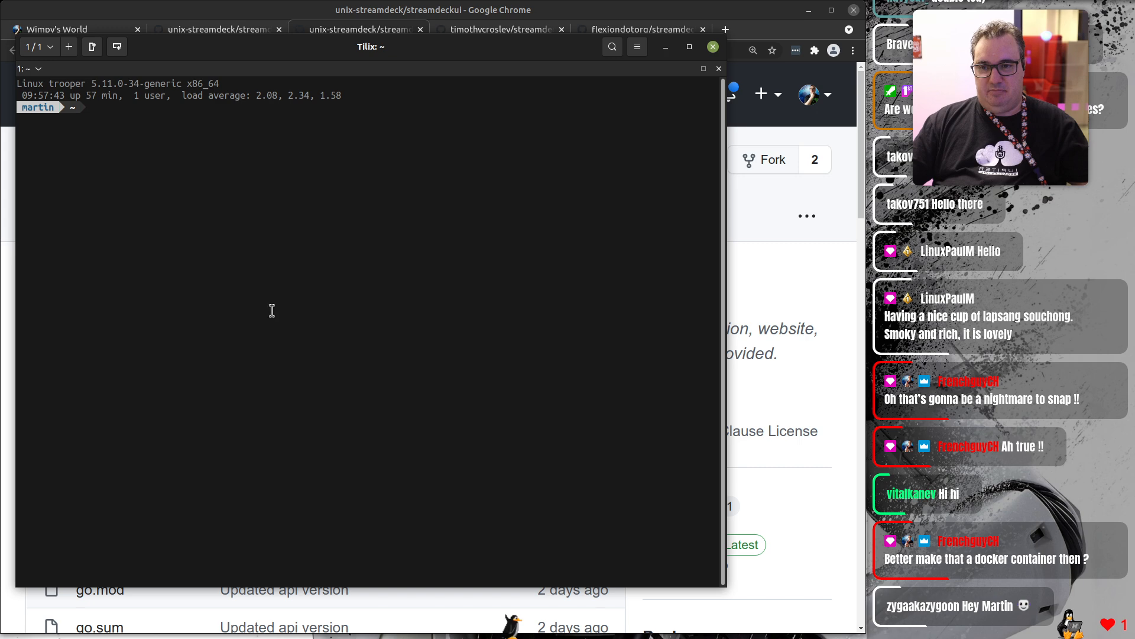
{"action": "left_click_drag", "start_coordinate": [306, 51], "coordinate": [288, 12]}
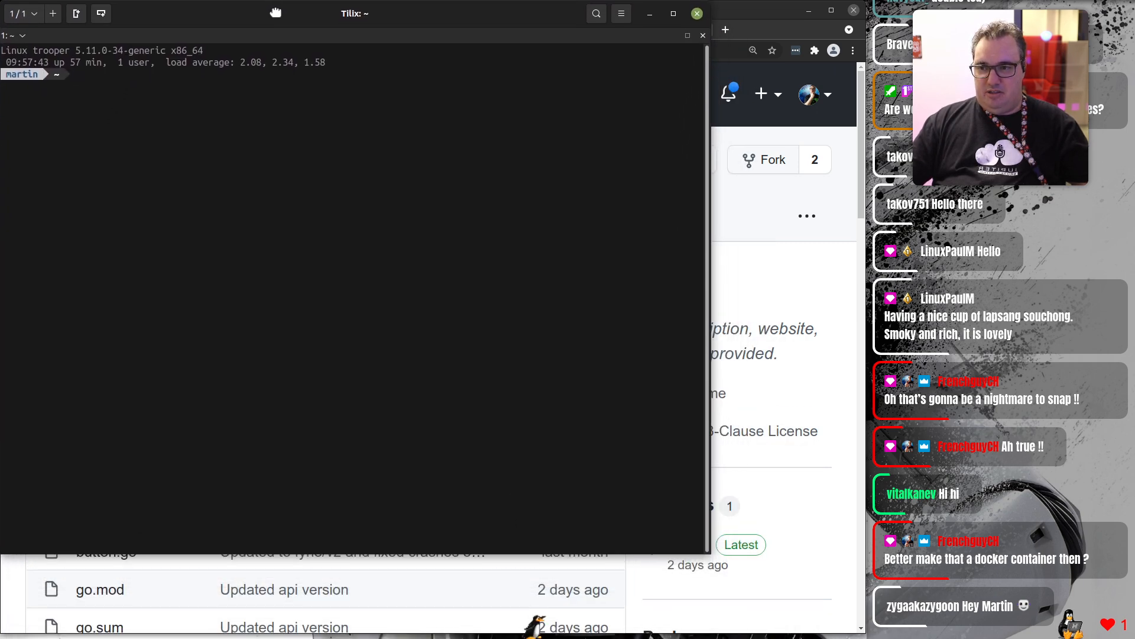
{"action": "left_click_drag", "start_coordinate": [711, 555], "coordinate": [868, 635]}
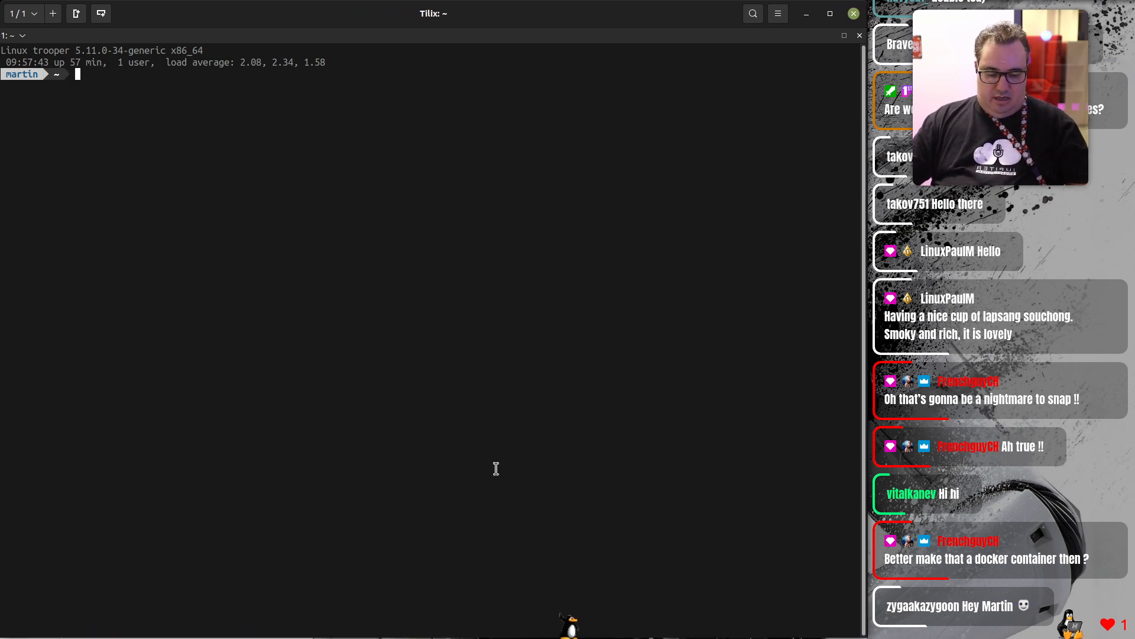
{"action": "key", "text": "ctrl+plus"}
{"action": "key", "text": "ctrl+plus"}
{"action": "key", "text": "ctrl+plus"}
{"action": "key", "text": "ctrl+plus"}
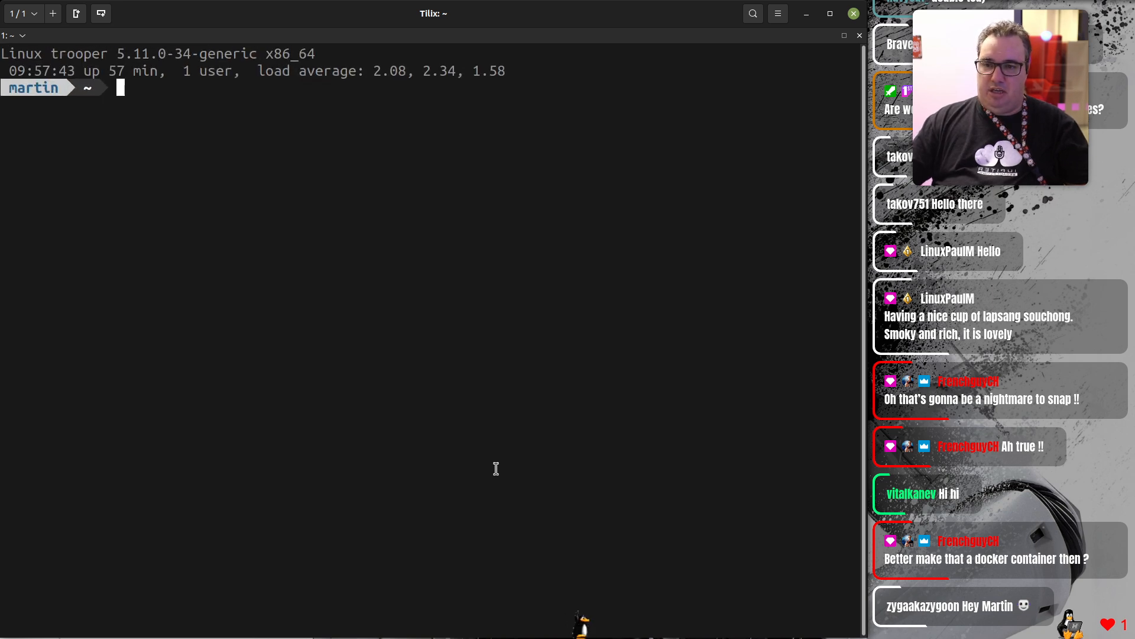
Split the terminal into upper and lower panes, enlarge the lower pane's text, and make that pane shorter than the upper one.
{"action": "right_click", "coordinate": [450, 363]}
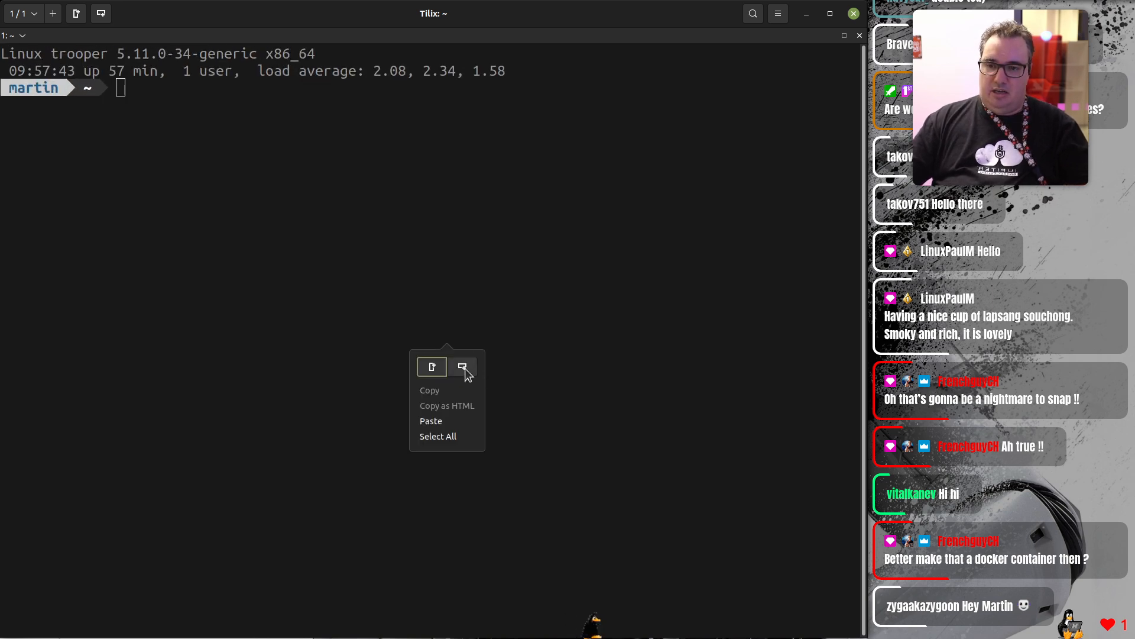
{"action": "left_click", "coordinate": [464, 367]}
{"action": "key", "text": "ctrl+plus"}
{"action": "key", "text": "ctrl+plus"}
{"action": "key", "text": "ctrl+plus"}
{"action": "key", "text": "ctrl+plus"}
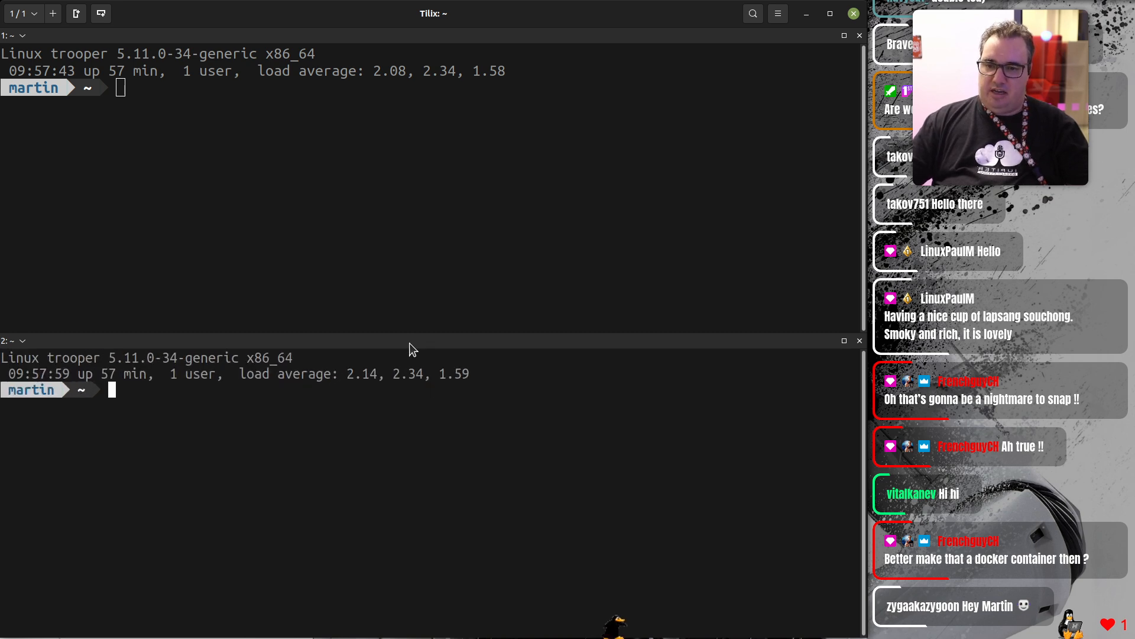
{"action": "left_click_drag", "start_coordinate": [438, 332], "coordinate": [450, 405]}
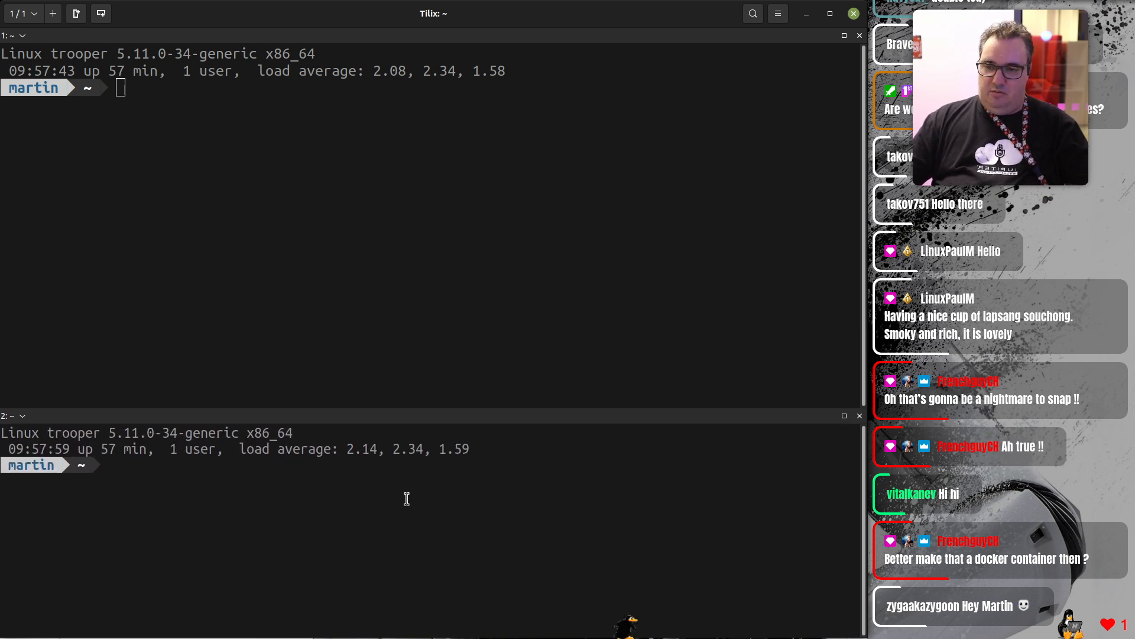
In the lower terminal pane, change to the ~/streamdeck/ directory and list its contents with ls -l.
{"action": "type", "text": "cd ~/"}
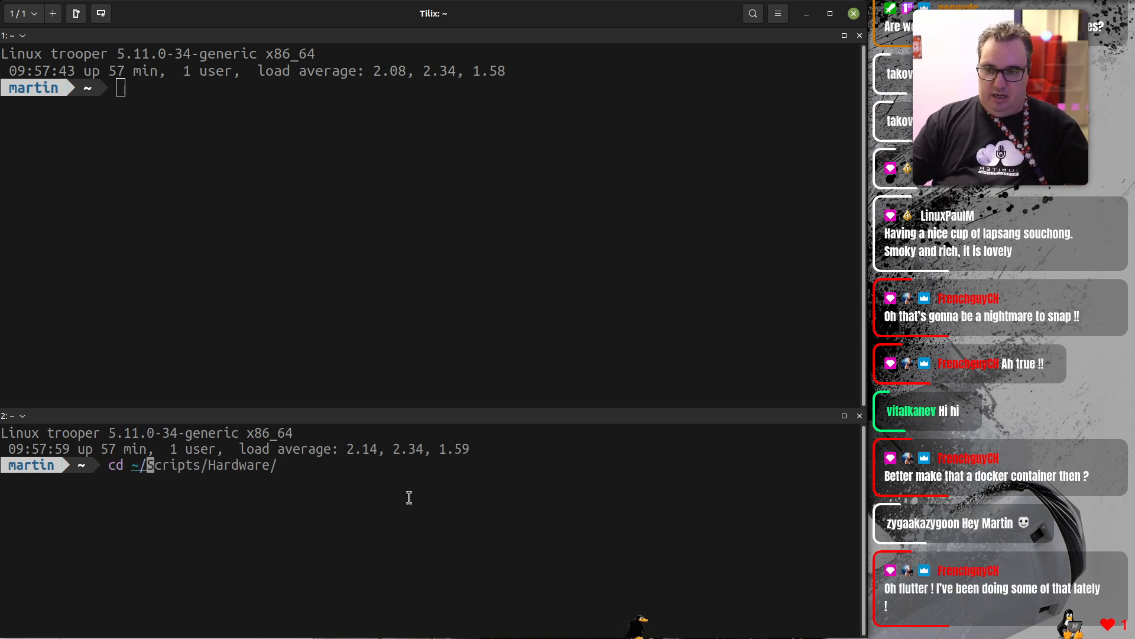
{"action": "type", "text": "stre"}
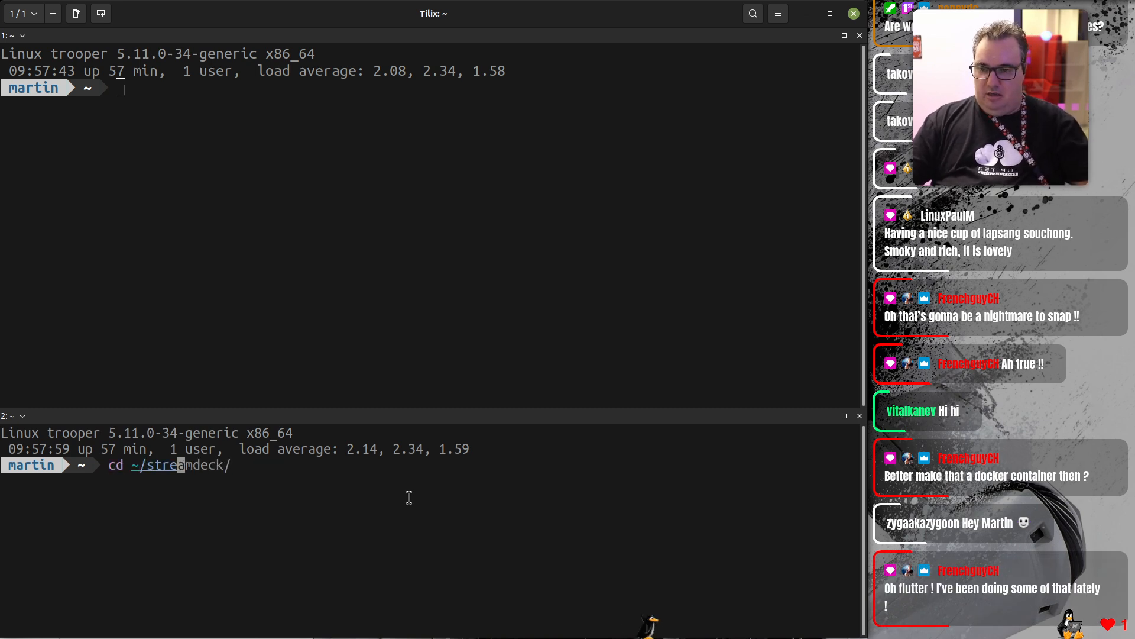
{"action": "key", "text": "Right"}
{"action": "key", "text": "Return"}
{"action": "type", "text": "ls "}
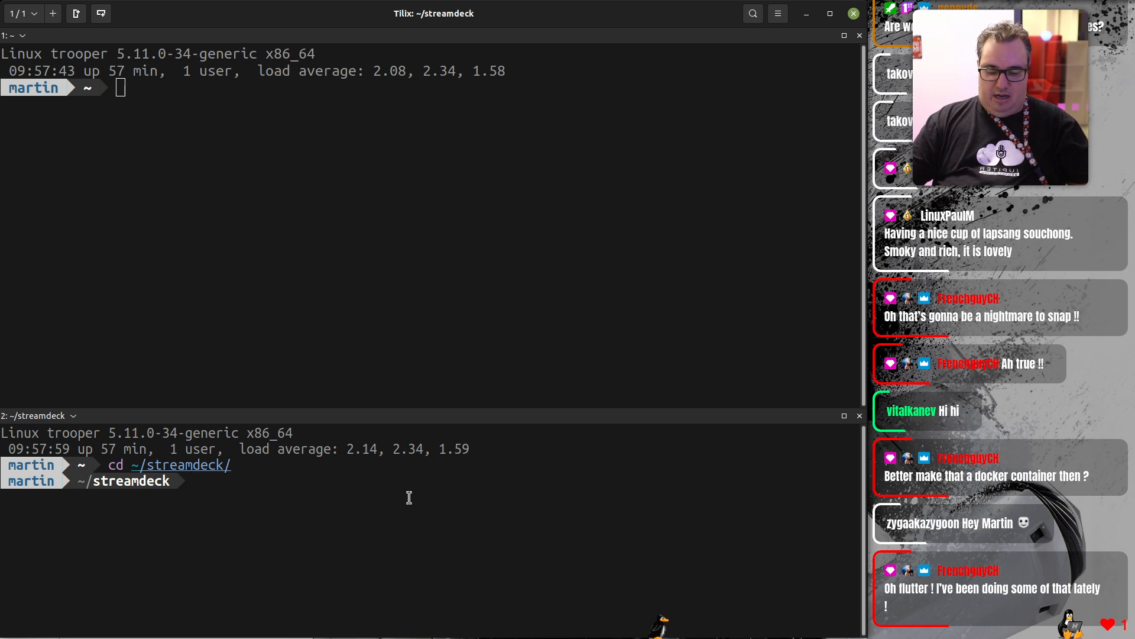
{"action": "type", "text": "-l"}
{"action": "key", "text": "Return"}
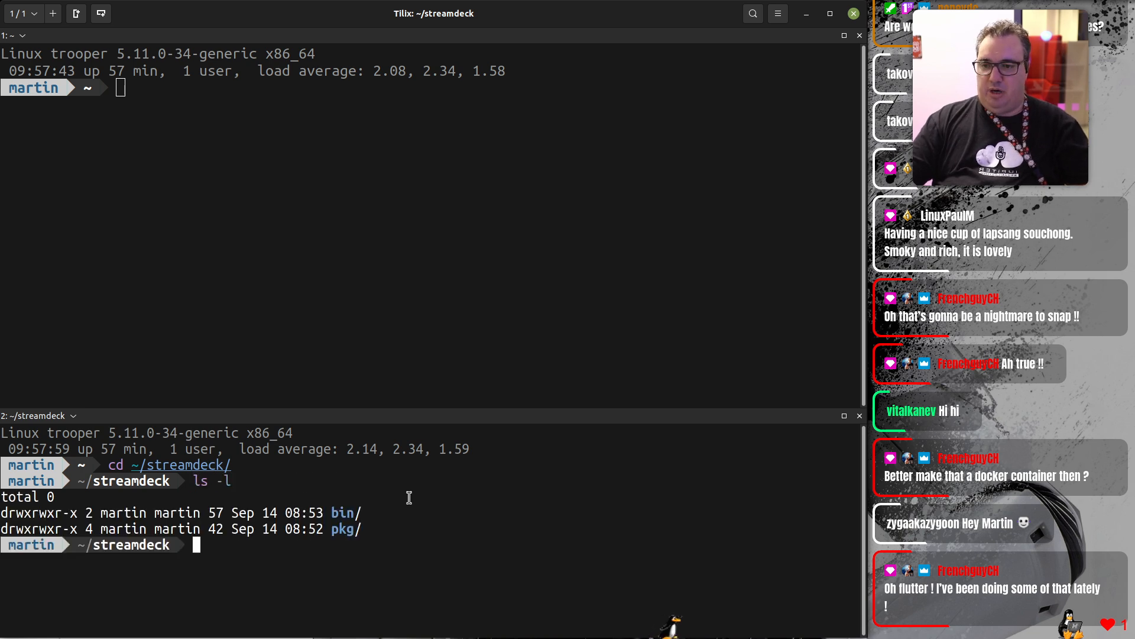
Change into the bin/ subdirectory and list its files with ls, ls -l and ls -lh to check their sizes.
{"action": "type", "text": "tr"}
{"action": "key", "text": "BackSpace"}
{"action": "key", "text": "BackSpace"}
{"action": "type", "text": "cd bin/"}
{"action": "key", "text": "Return"}
{"action": "type", "text": "ls"}
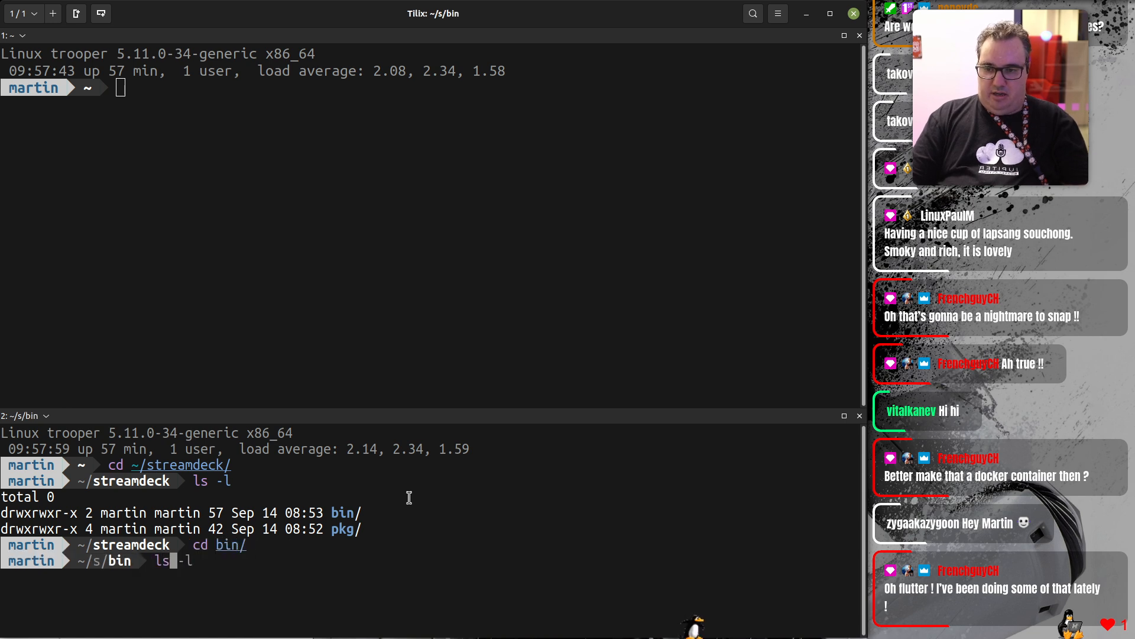
{"action": "key", "text": "Return"}
{"action": "type", "text": "ls -l"}
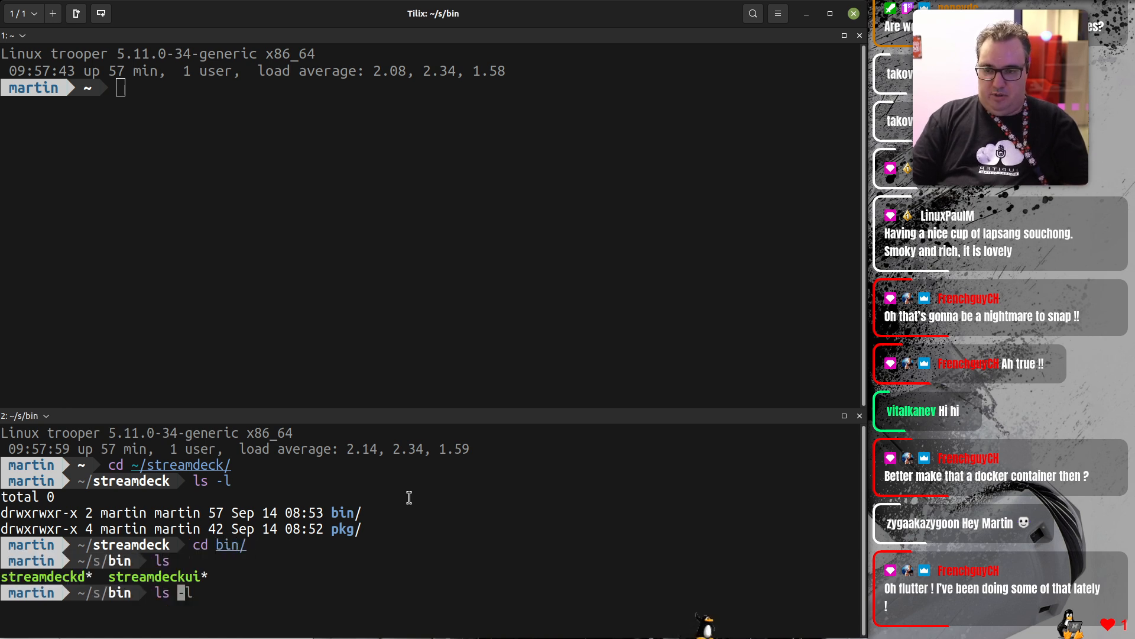
{"action": "key", "text": "Return"}
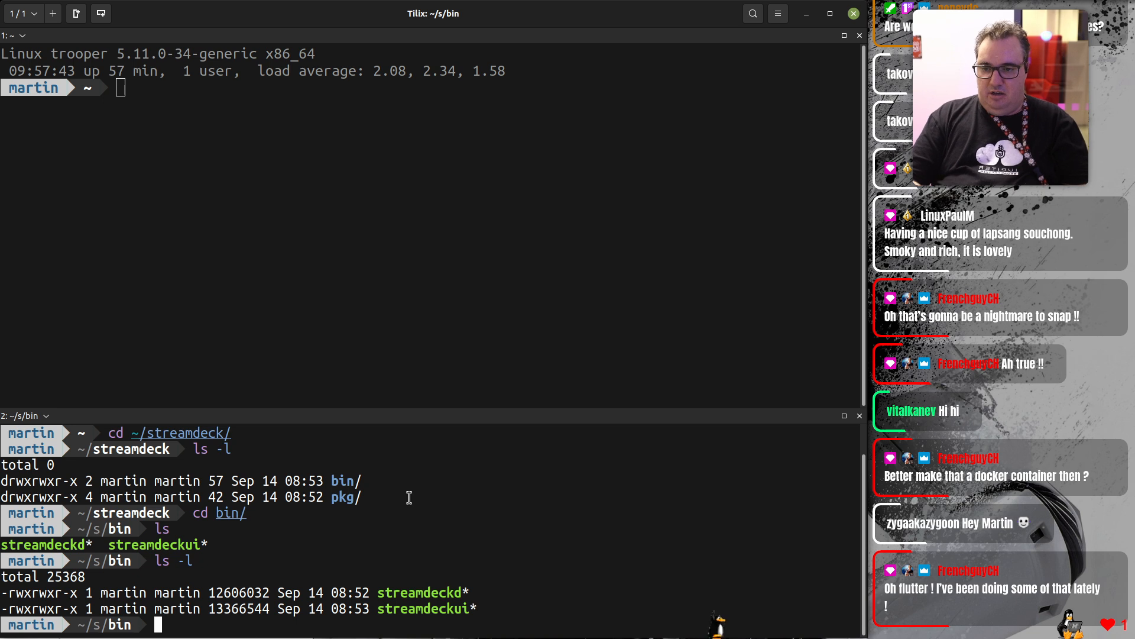
{"action": "type", "text": "ls -lh"}
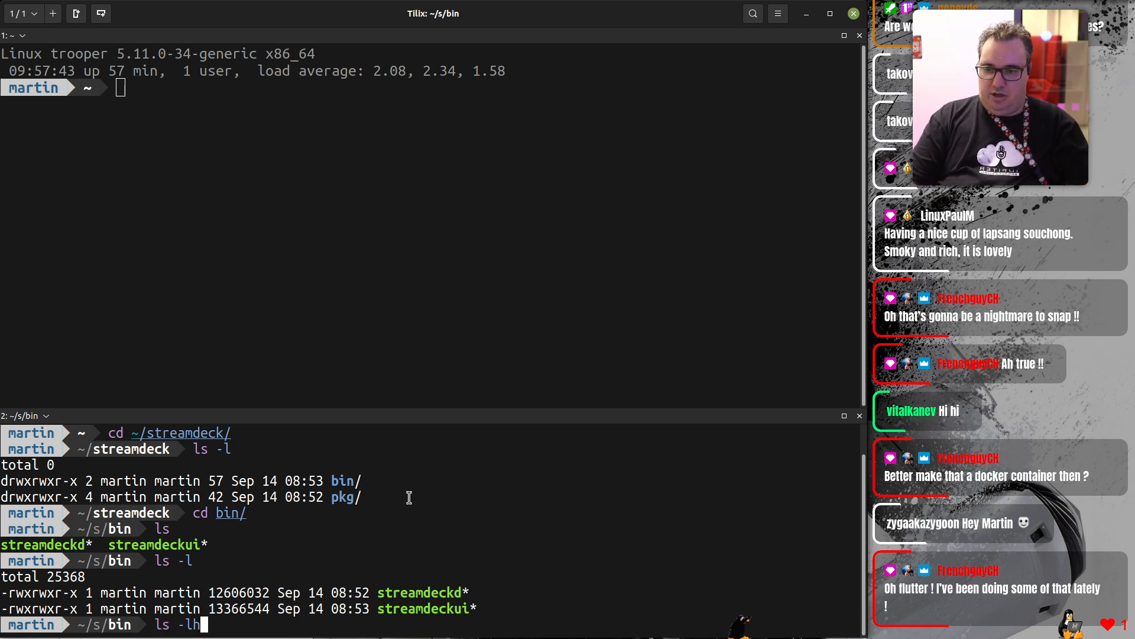
{"action": "key", "text": "Return"}
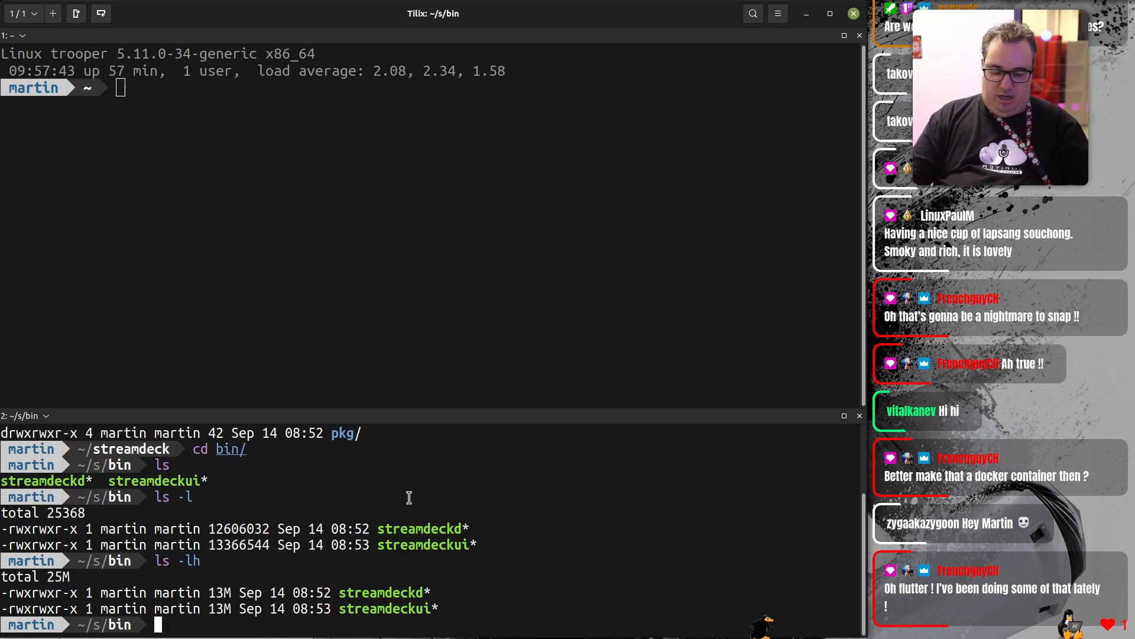
Start the Stream Deck daemon from the bin directory with ./streamdeckd.
{"action": "type", "text": "./streamdeckui"}
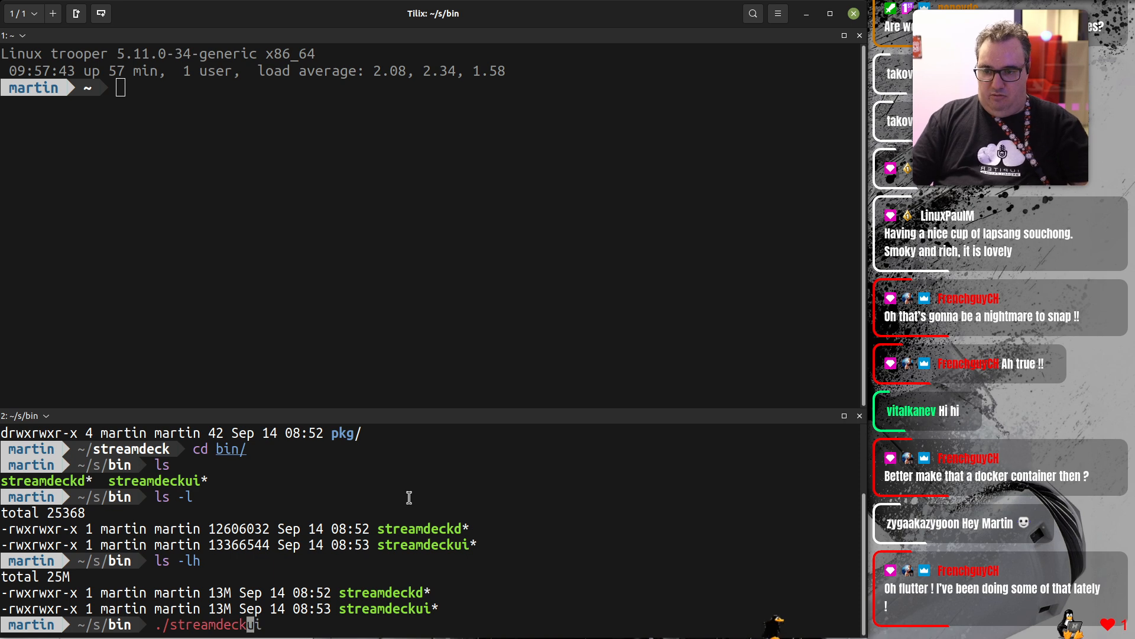
{"action": "key", "text": "BackSpace"}
{"action": "key", "text": "BackSpace"}
{"action": "type", "text": "d"}
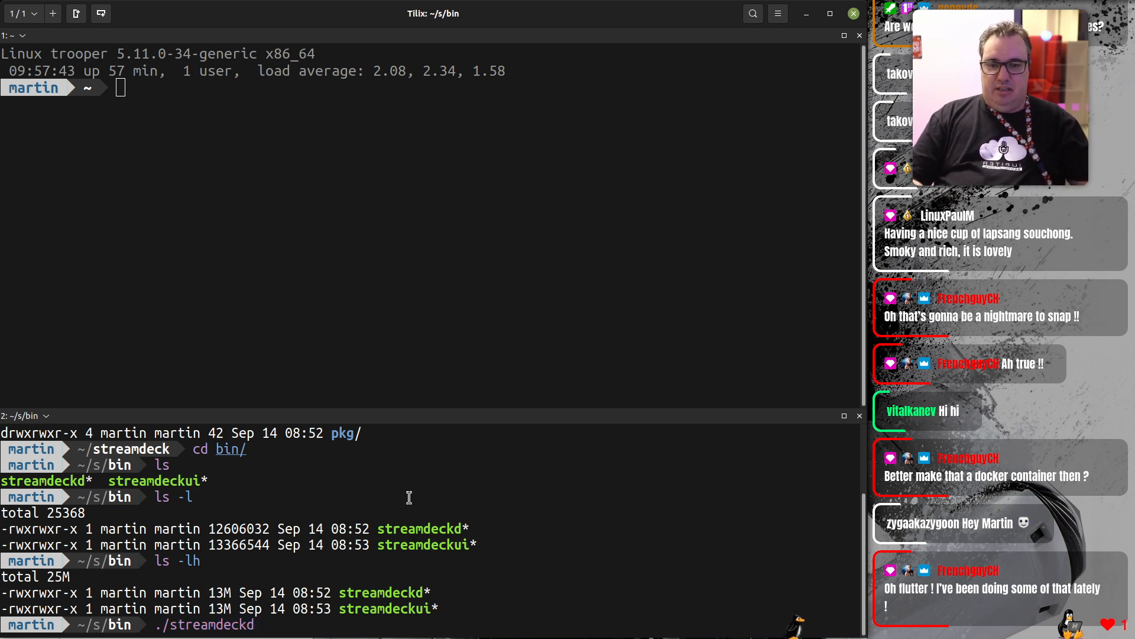
{"action": "key", "text": "Return"}
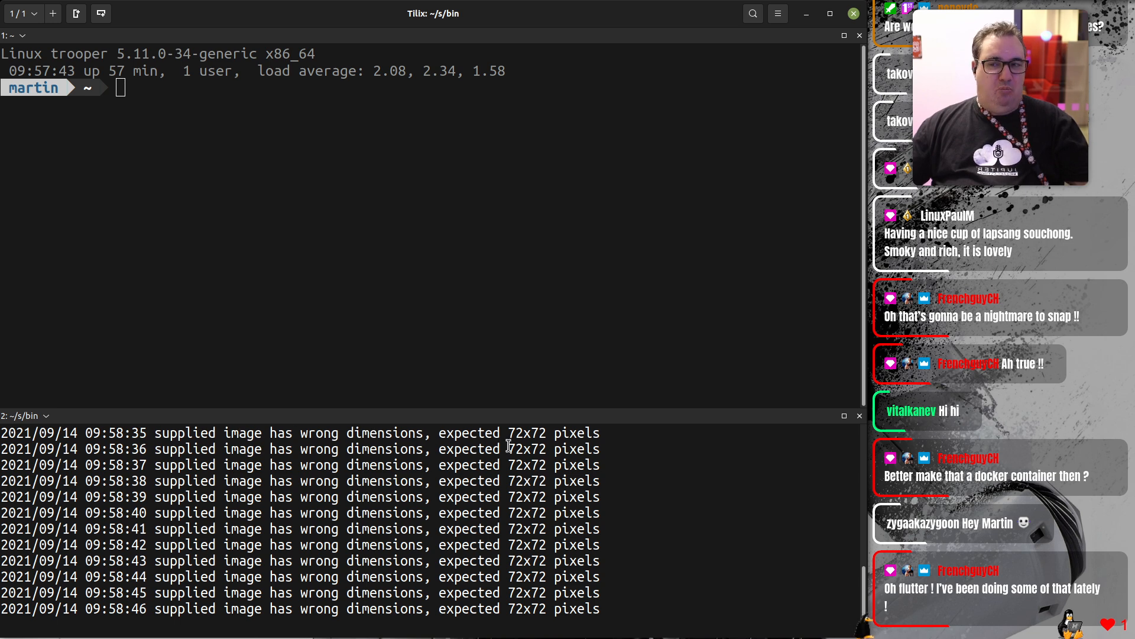
In the upper terminal pane, change to the streamdeck/bin/ directory and list its files with ls.
{"action": "left_click", "coordinate": [403, 313]}
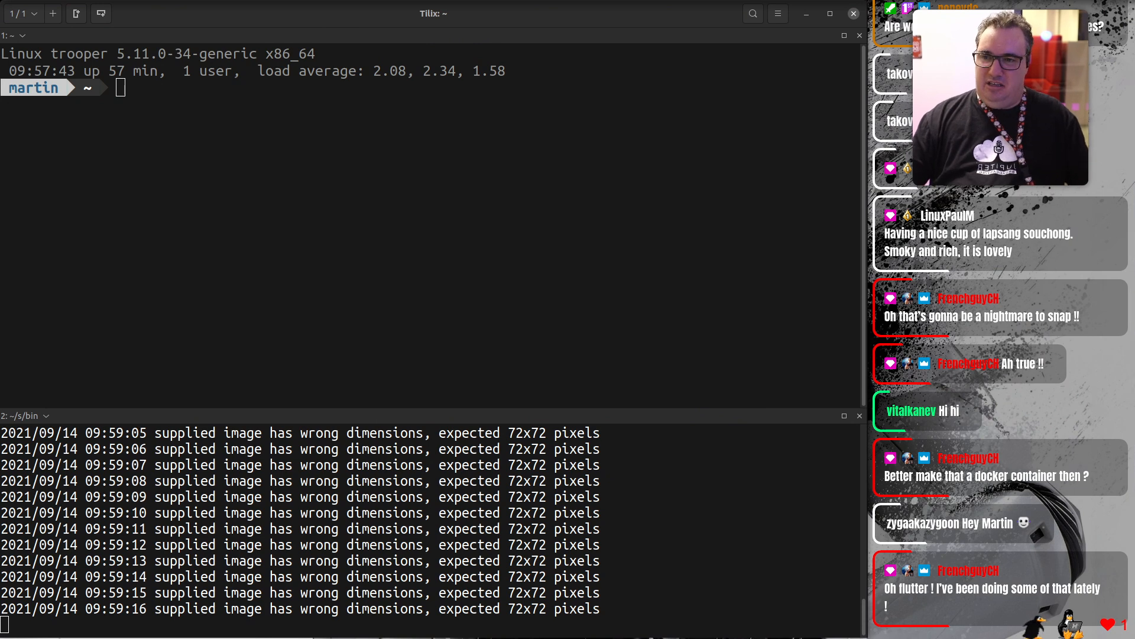
{"action": "left_click", "coordinate": [391, 157]}
{"action": "type", "text": "cd stre"}
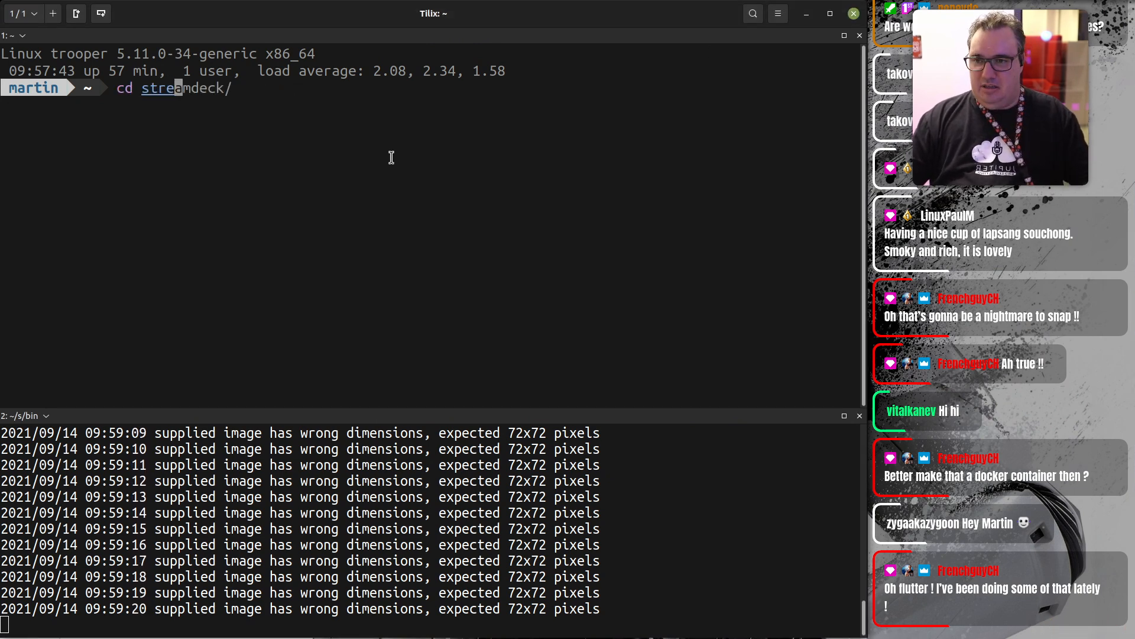
{"action": "key", "text": "Right"}
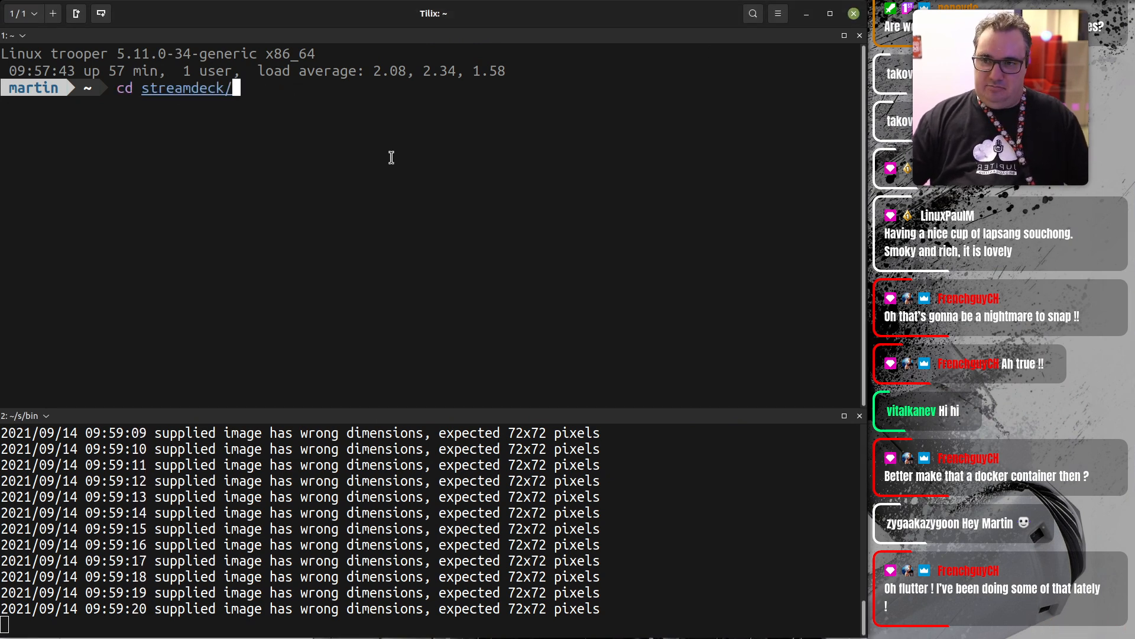
{"action": "type", "text": "bi"}
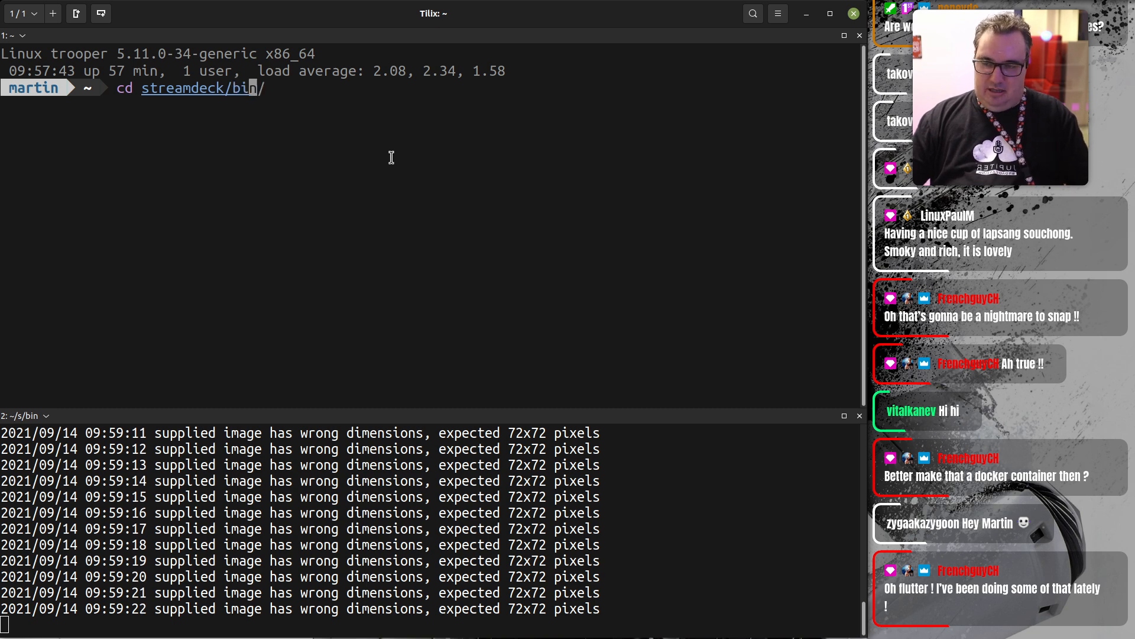
{"action": "key", "text": "Right"}
{"action": "key", "text": "Return"}
{"action": "type", "text": "ls"}
{"action": "key", "text": "Return"}
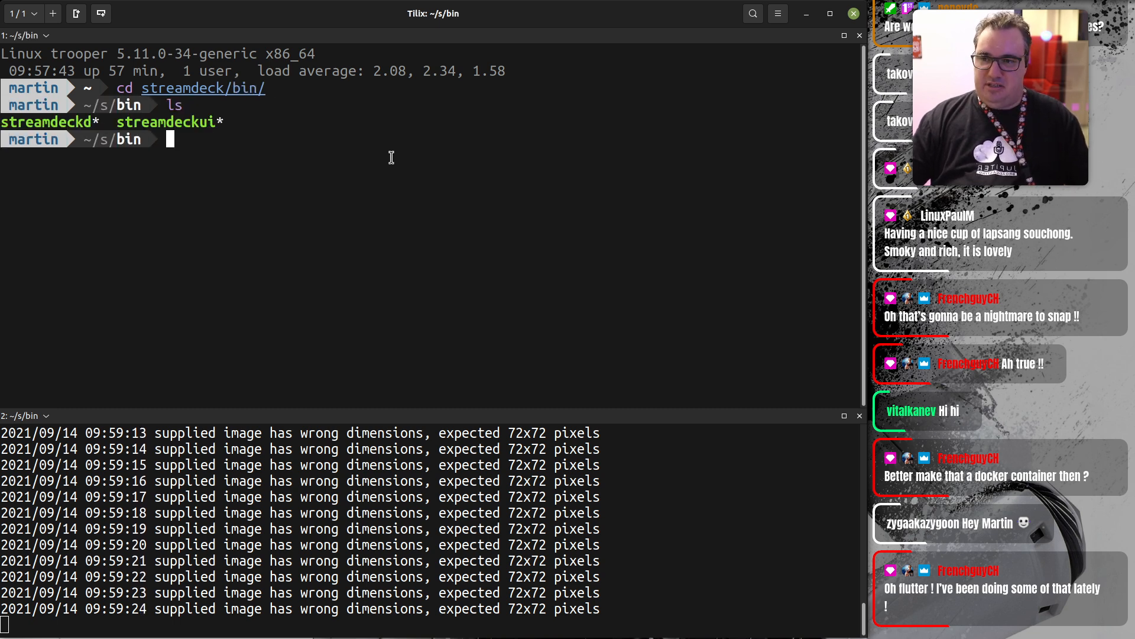
Launch the Stream Deck configuration GUI with ./streamdeckui.
{"action": "type", "text": "./streamdeckui"}
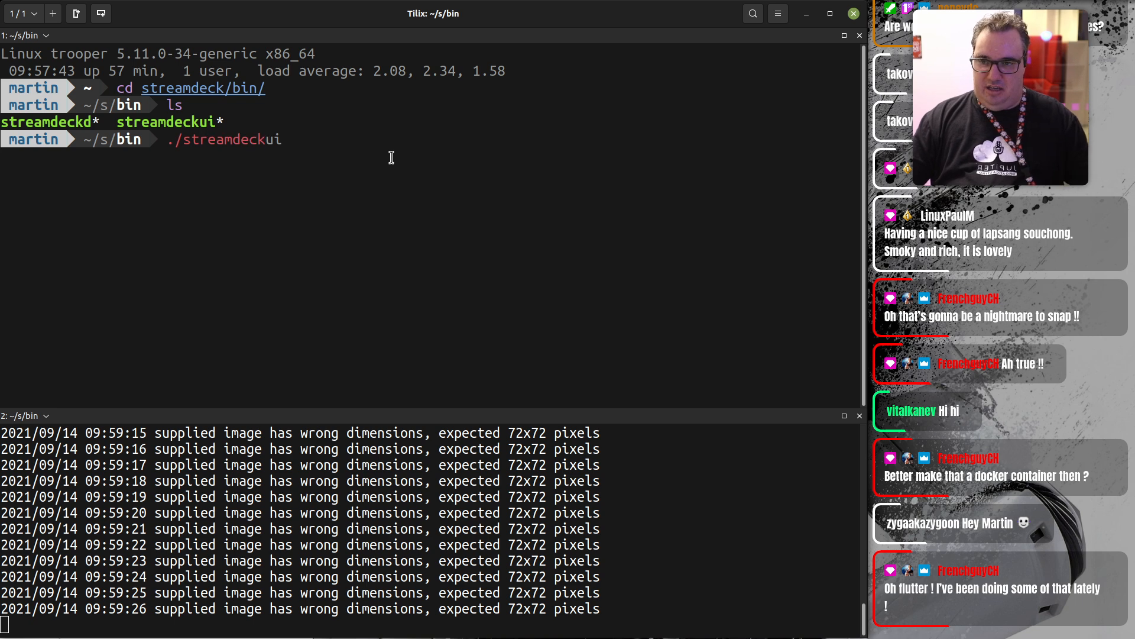
{"action": "key", "text": "Right"}
{"action": "key", "text": "Return"}
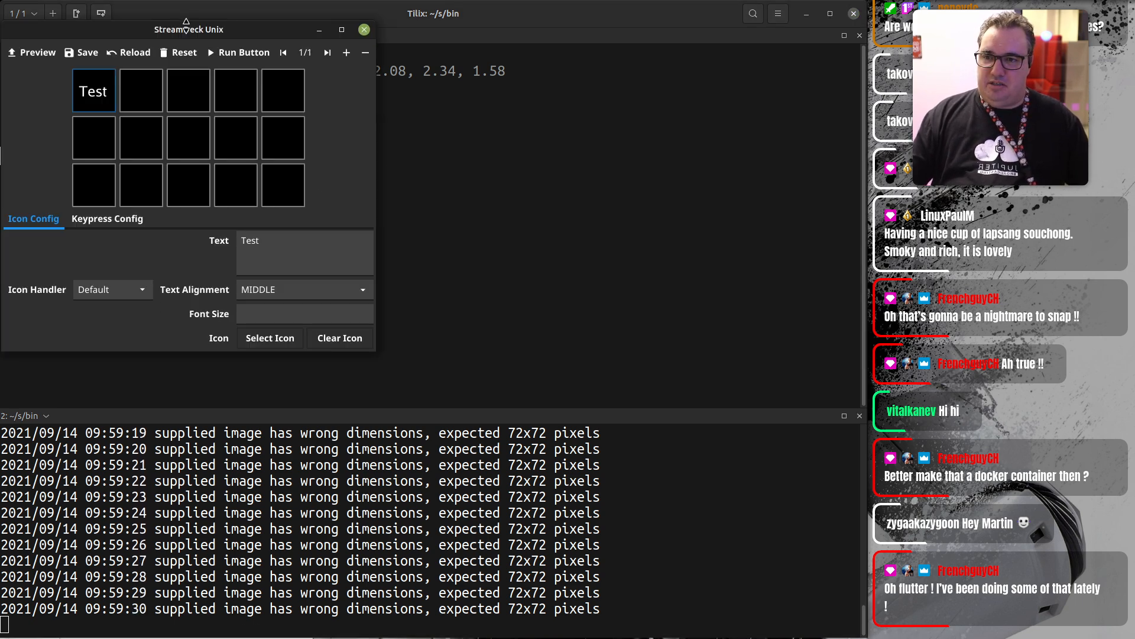
Move the StreamDeck Unix window clear of the terminal commands and set the Test button's icon handler to Time.
{"action": "left_click_drag", "start_coordinate": [194, 24], "coordinate": [471, 74]}
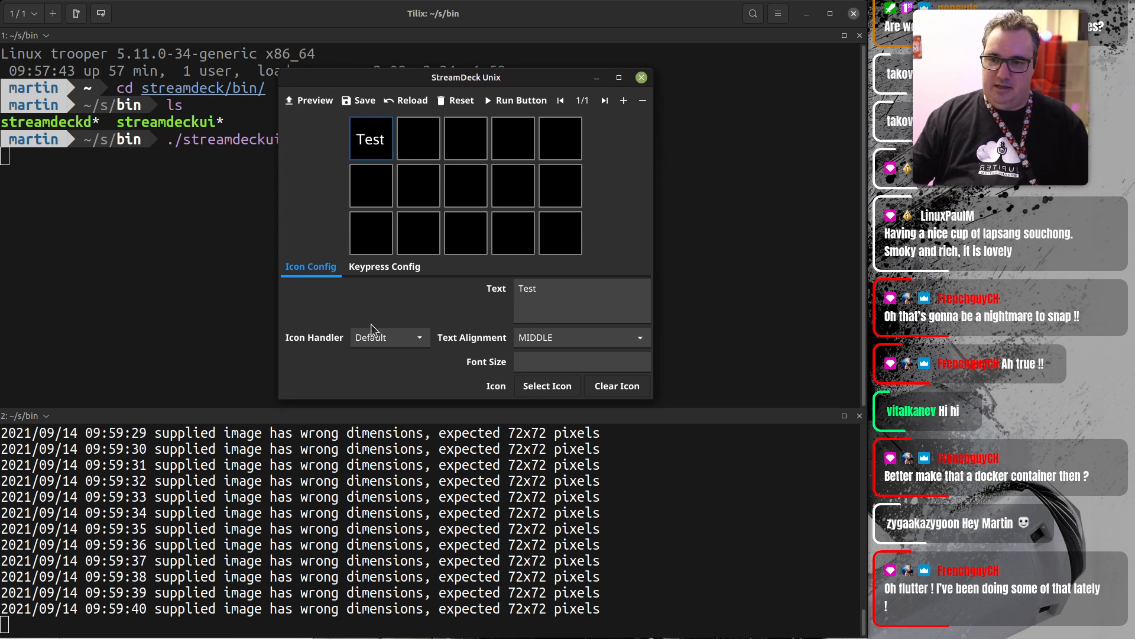
{"action": "left_click", "coordinate": [389, 338]}
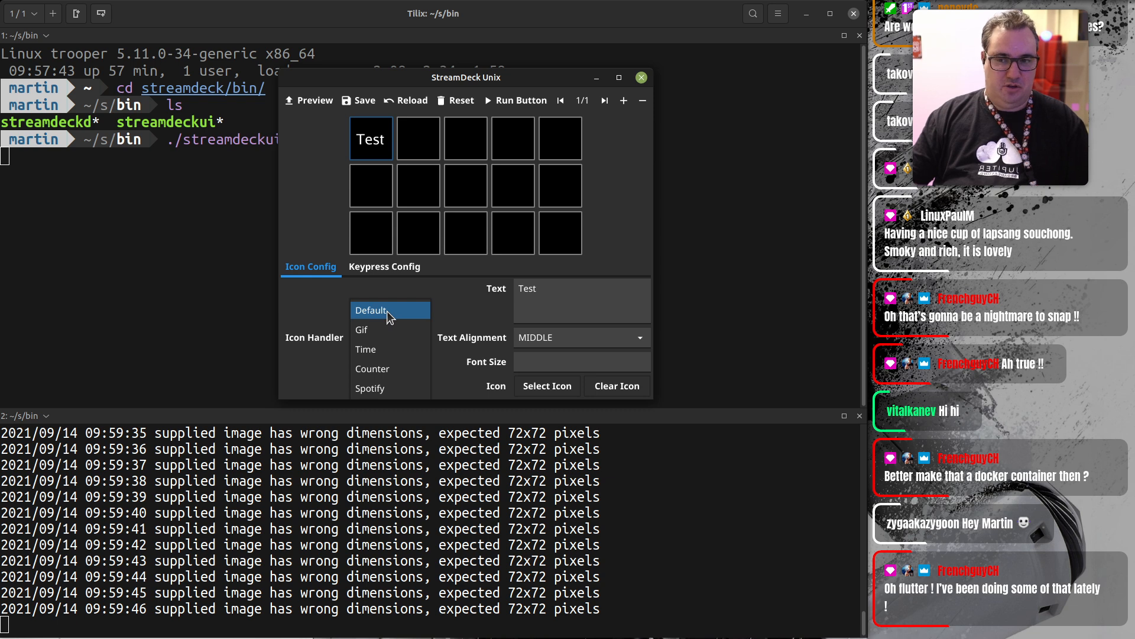
{"action": "left_click", "coordinate": [391, 349]}
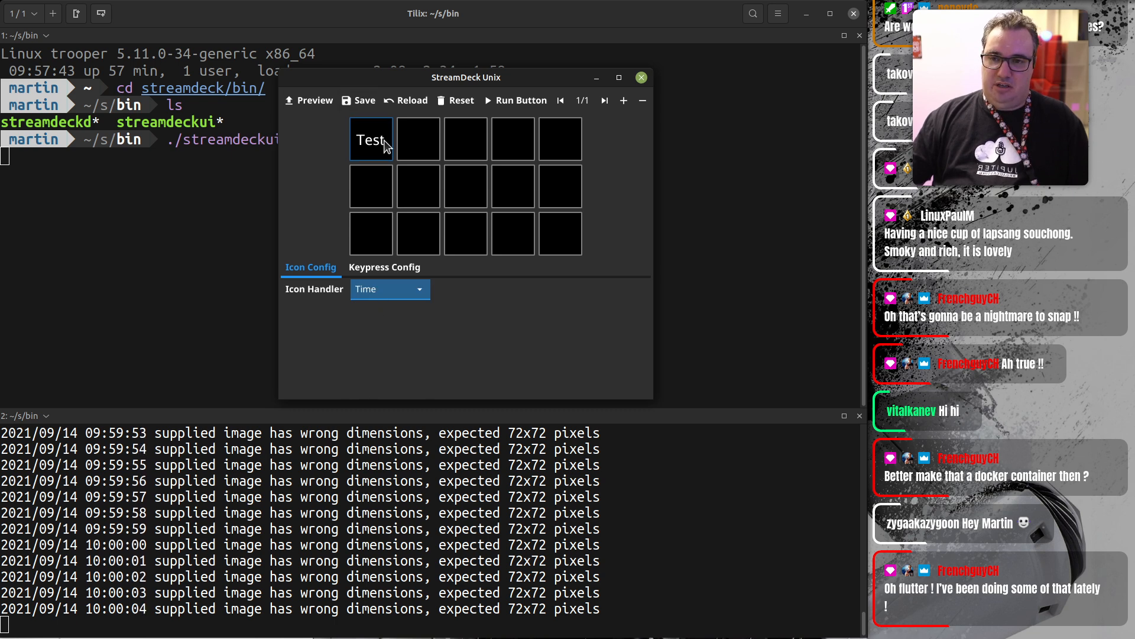
Preview the Time handler on the deck, and preview the first two top-row buttons with their icon handlers set to Counter.
{"action": "left_click", "coordinate": [318, 101]}
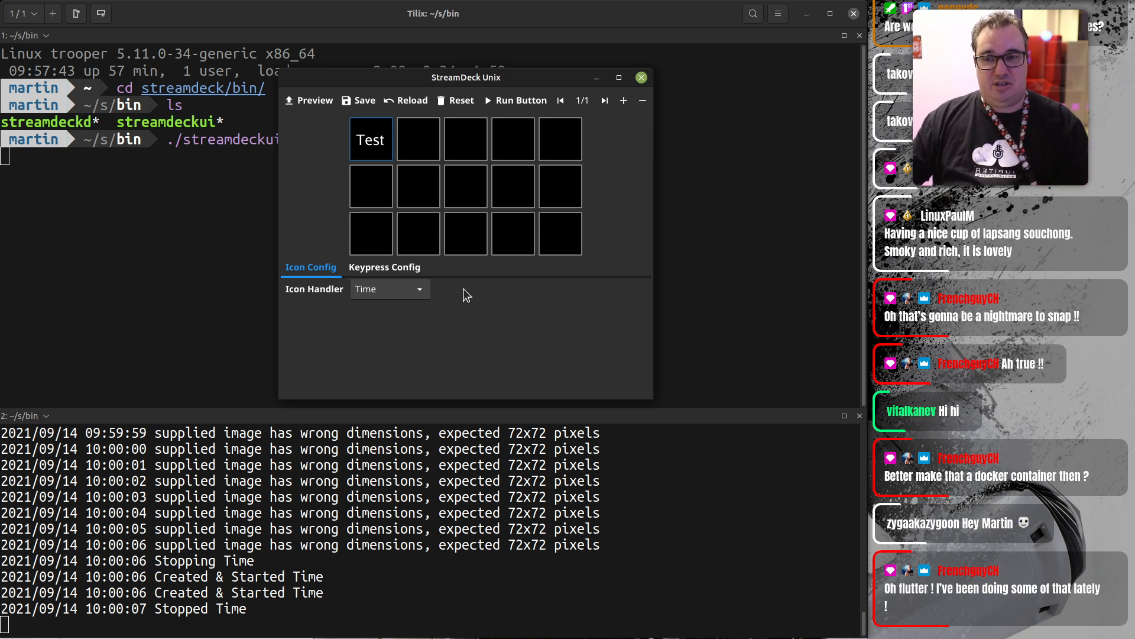
{"action": "left_click", "coordinate": [385, 288]}
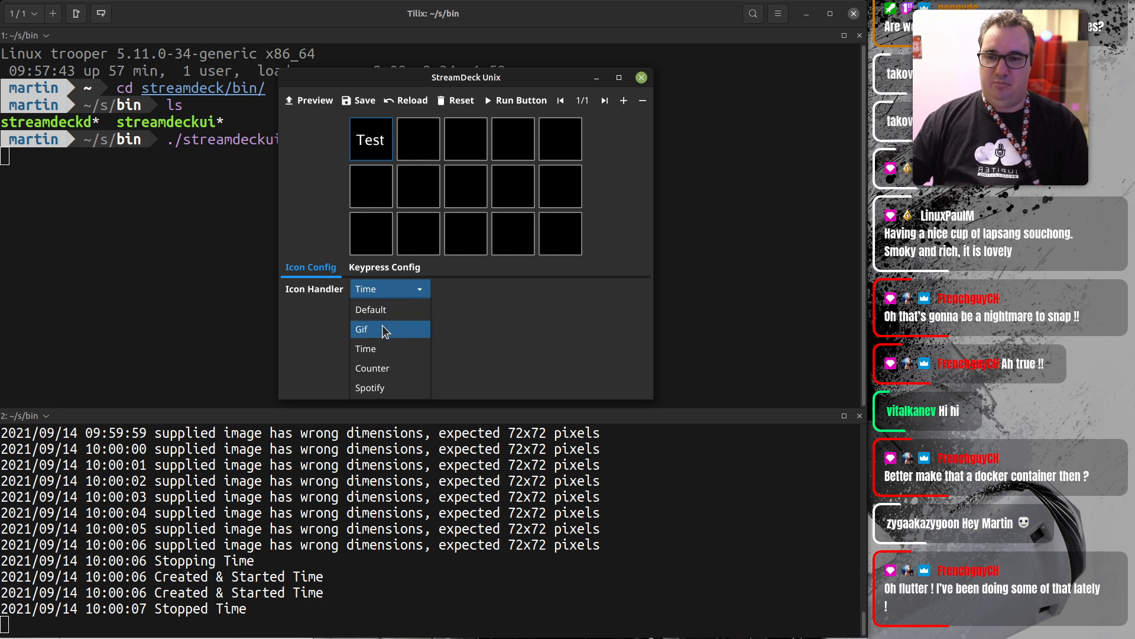
{"action": "left_click", "coordinate": [379, 369]}
{"action": "left_click", "coordinate": [418, 157]}
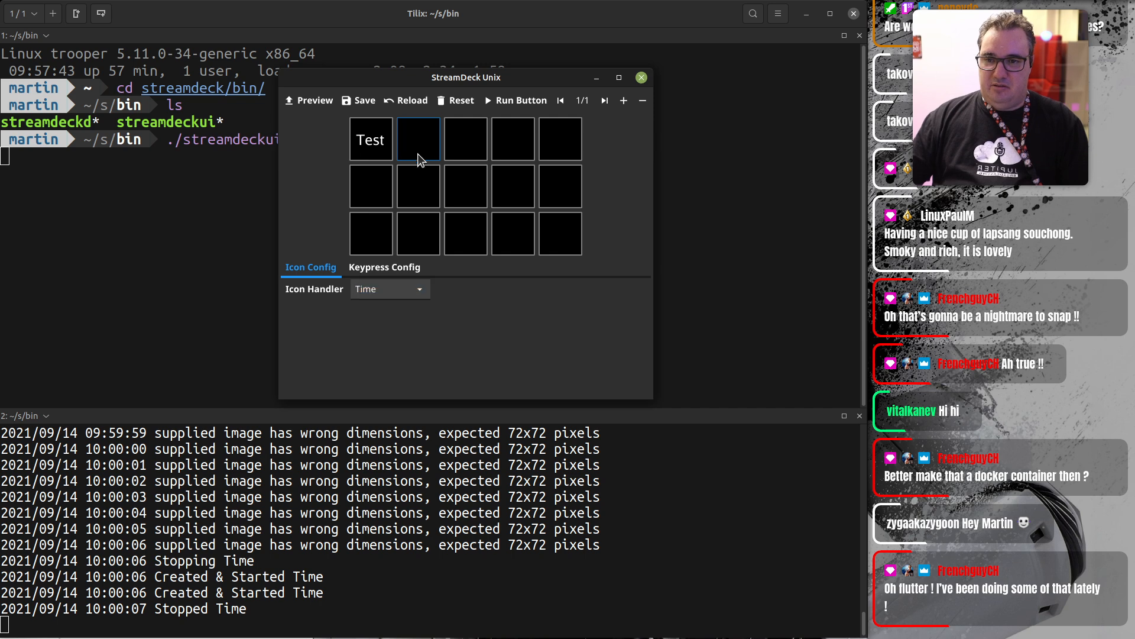
{"action": "left_click", "coordinate": [406, 290]}
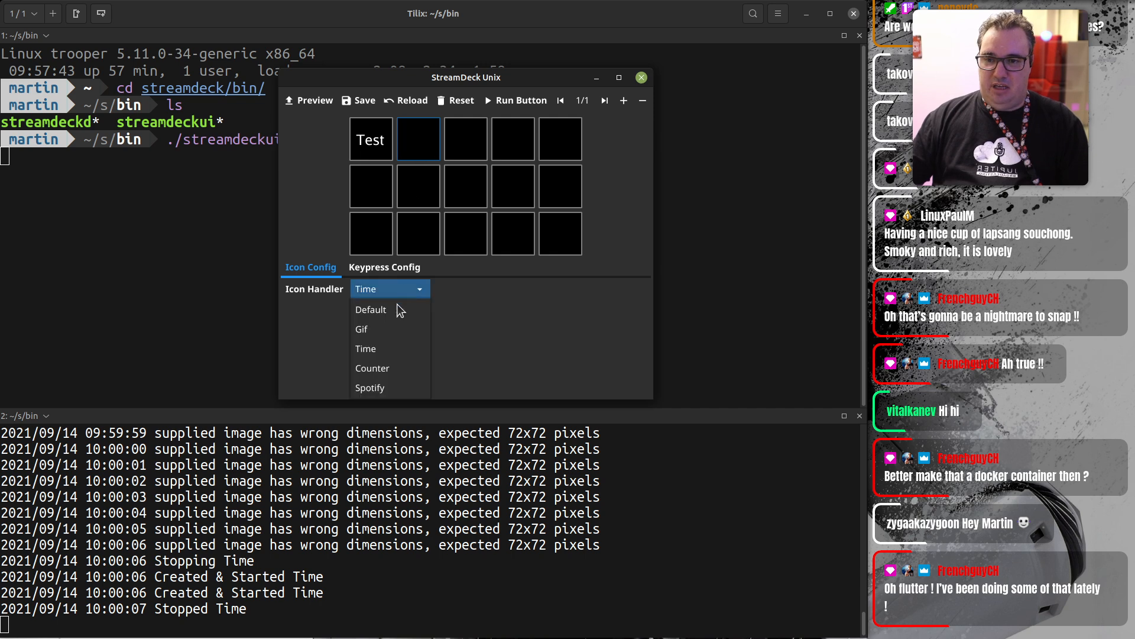
{"action": "left_click", "coordinate": [393, 368]}
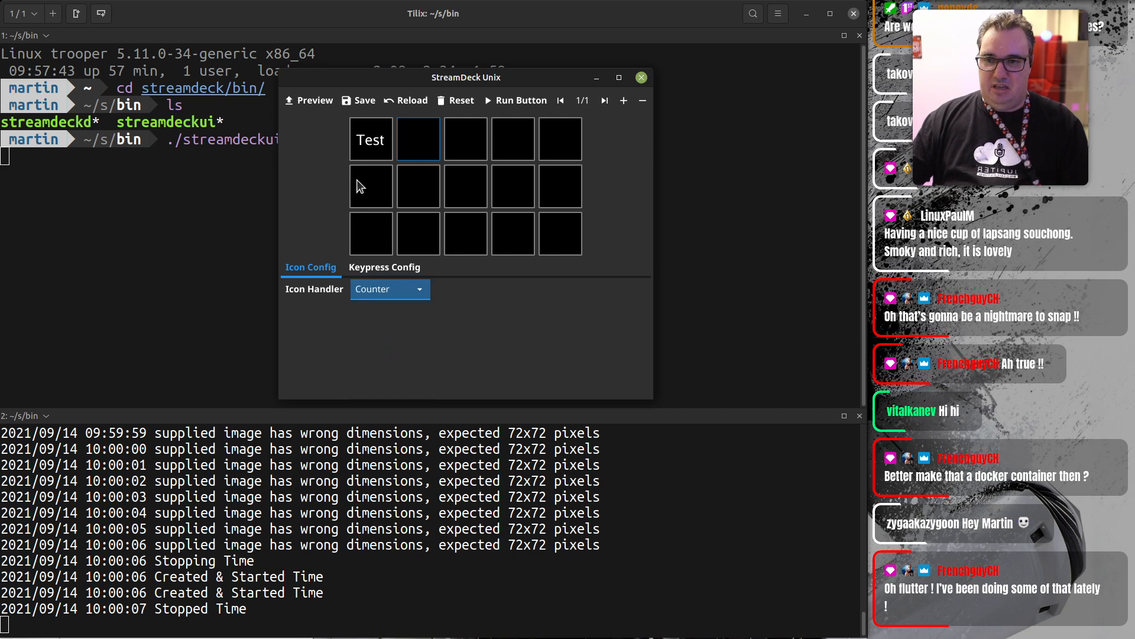
{"action": "left_click", "coordinate": [315, 99]}
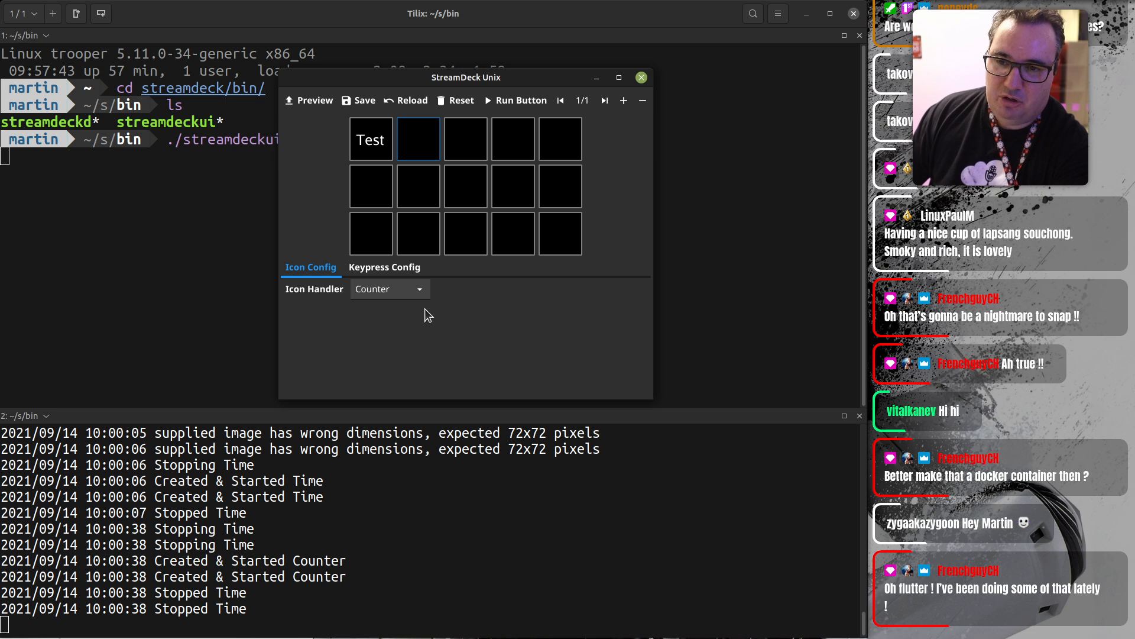
Set the third top-row button's icon handler to Spotify, then save the configuration and preview it on the deck.
{"action": "left_click", "coordinate": [419, 290]}
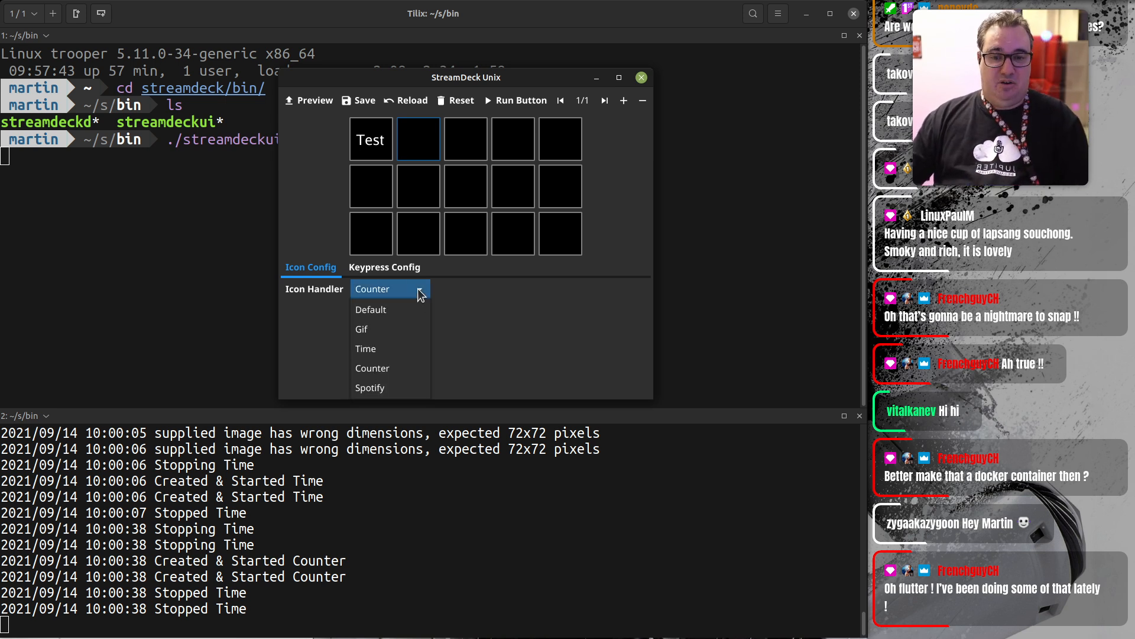
{"action": "left_click", "coordinate": [418, 289]}
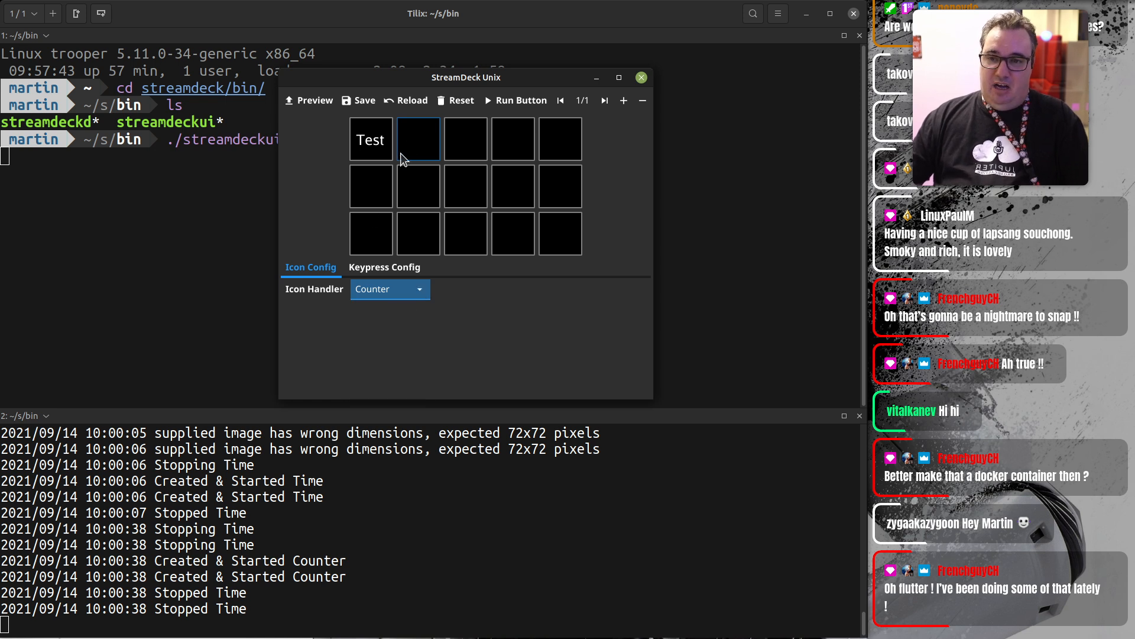
{"action": "left_click", "coordinate": [477, 140]}
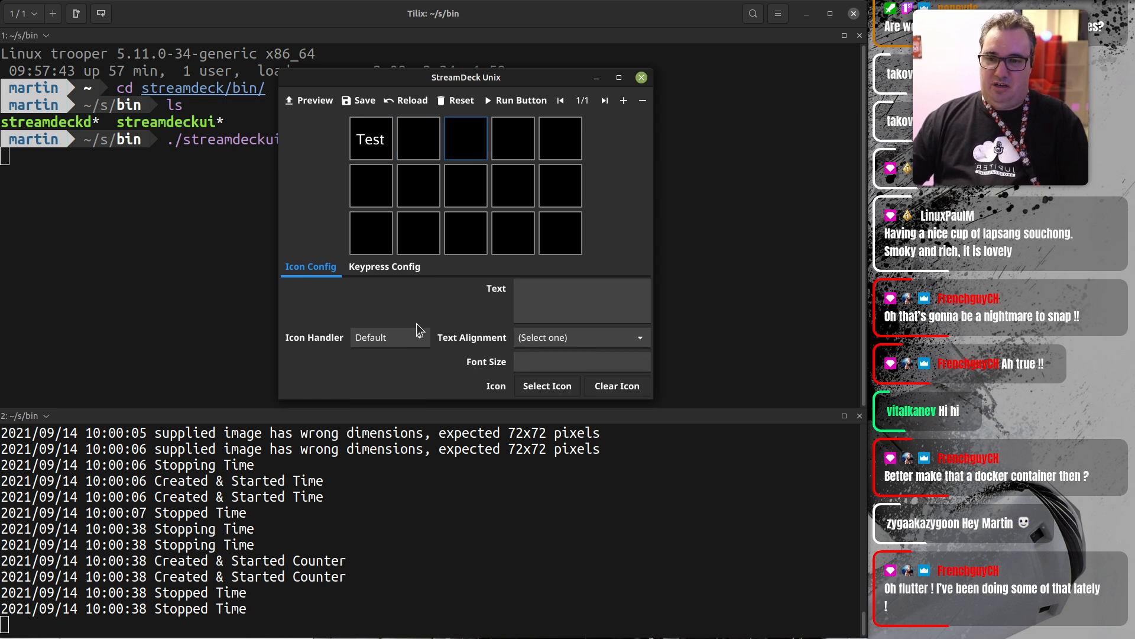
{"action": "left_click", "coordinate": [406, 337]}
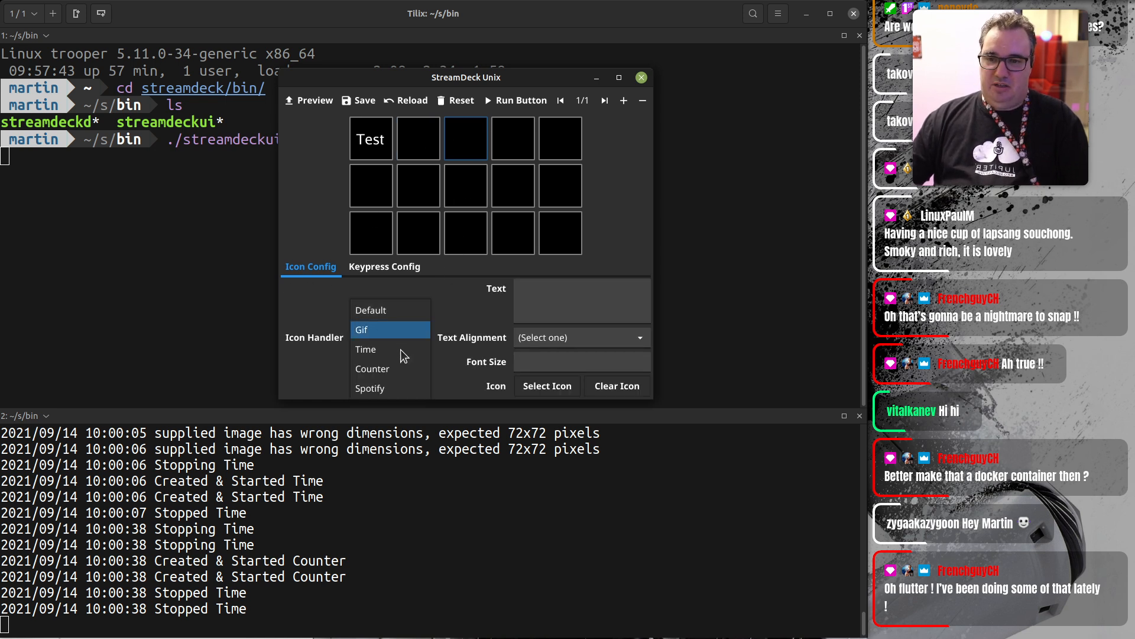
{"action": "left_click", "coordinate": [386, 390]}
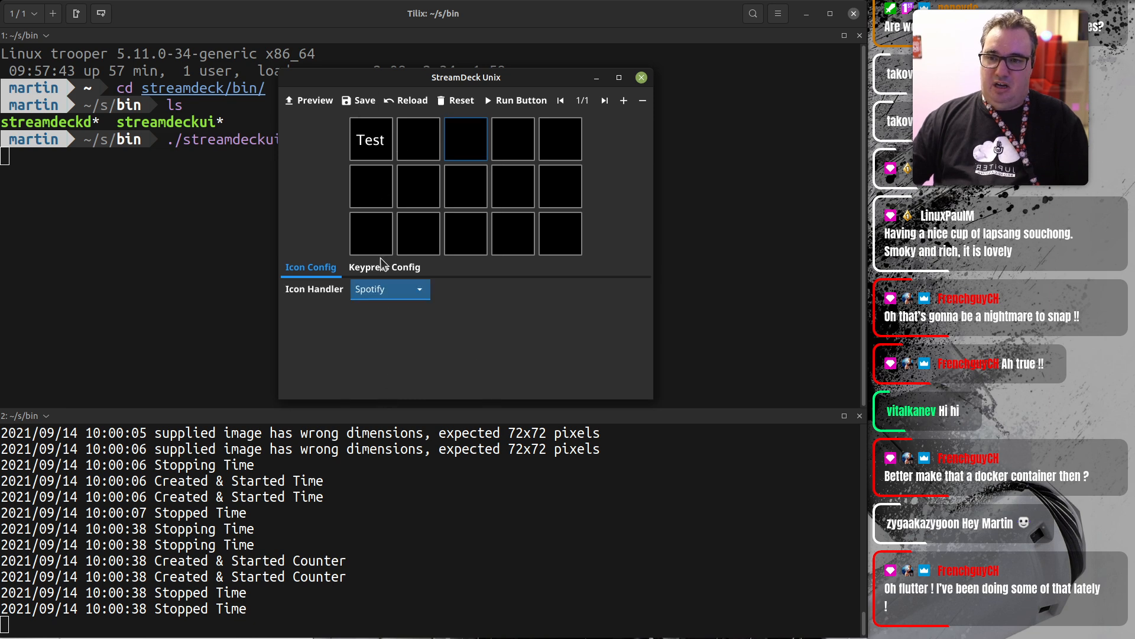
{"action": "left_click", "coordinate": [362, 102]}
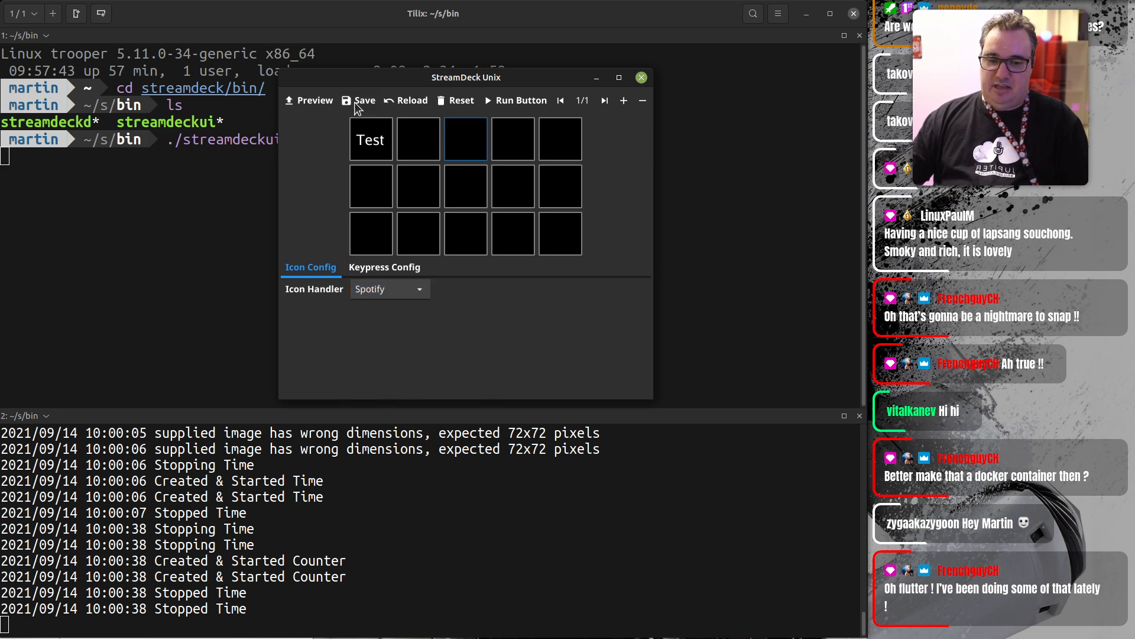
{"action": "left_click", "coordinate": [313, 100]}
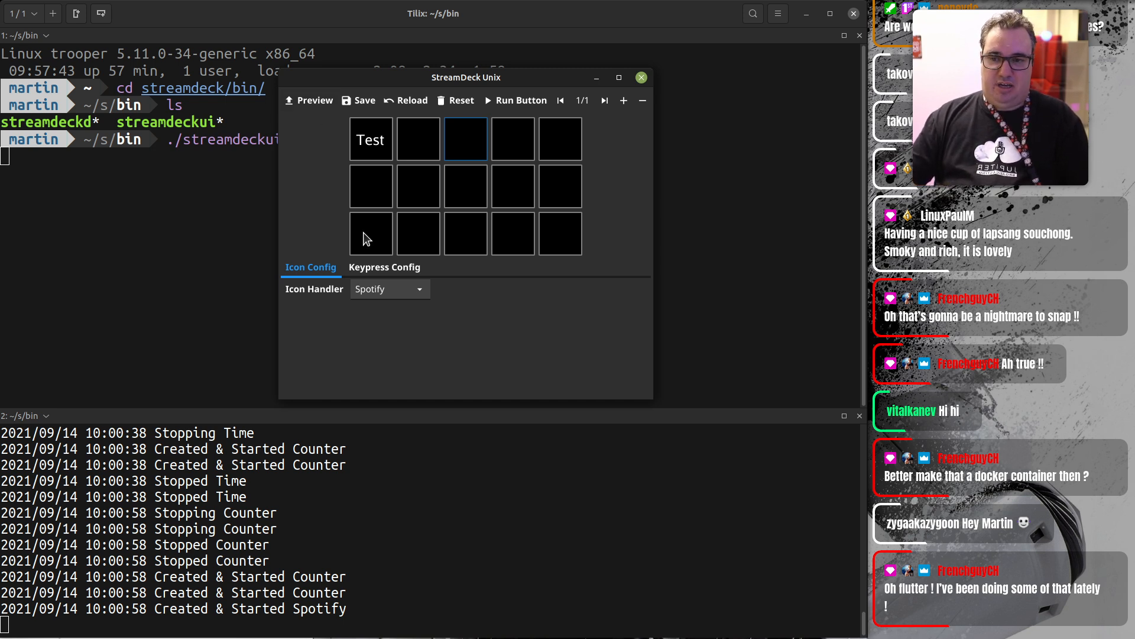
Examine the available icon handlers, plus the keypress and icon settings of the first button in the second row.
{"action": "left_click", "coordinate": [380, 296]}
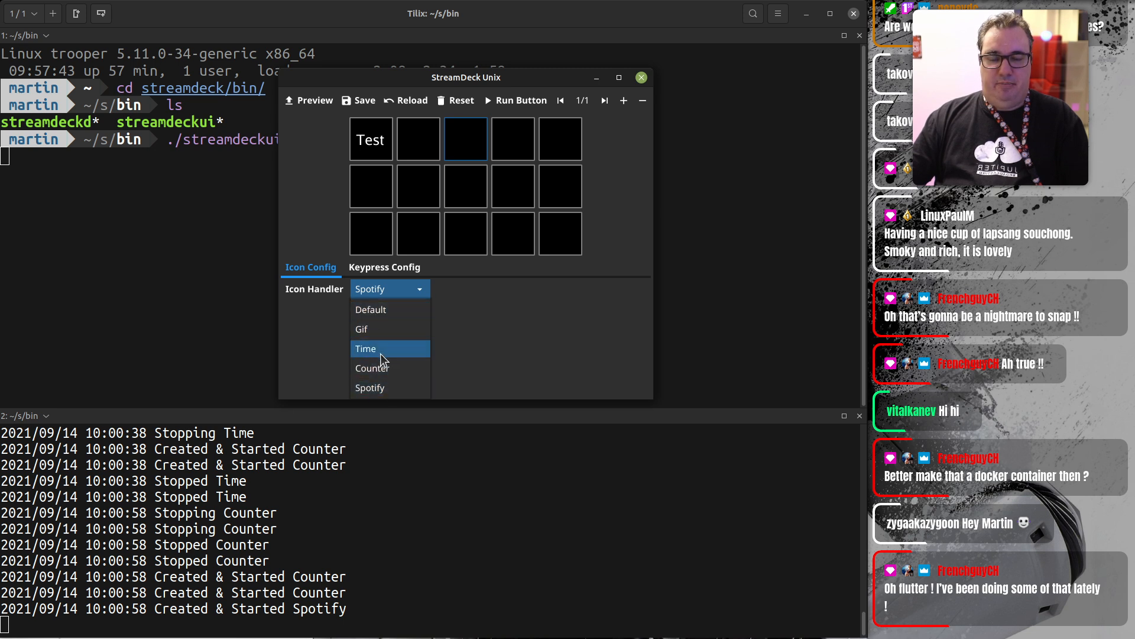
{"action": "left_click", "coordinate": [524, 385]}
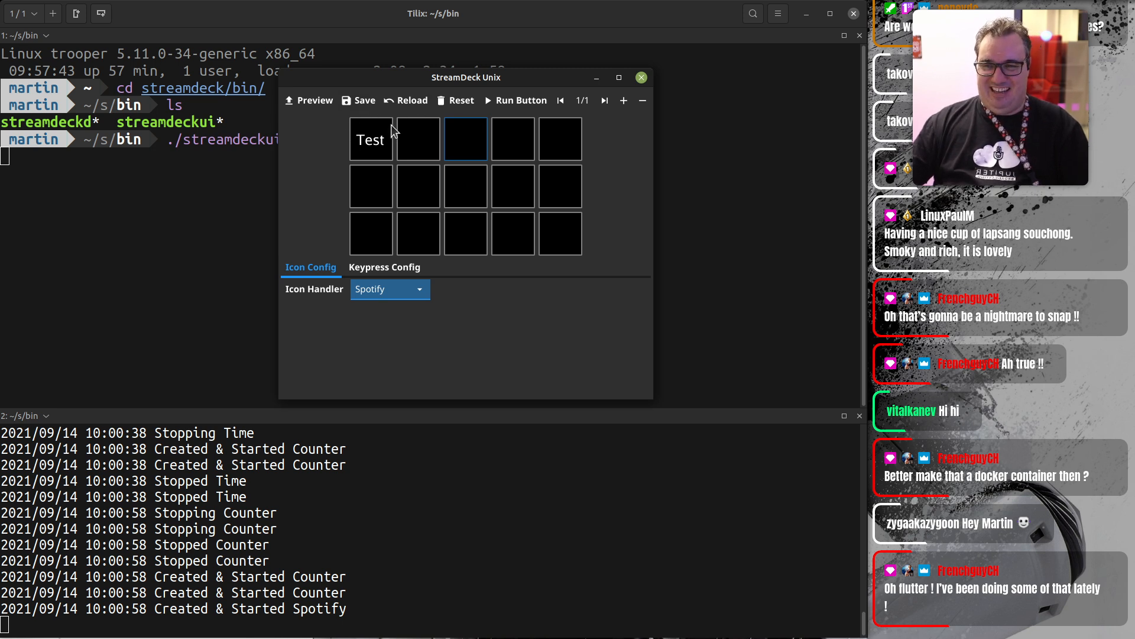
{"action": "left_click", "coordinate": [368, 270]}
{"action": "left_click", "coordinate": [384, 183]}
{"action": "left_click", "coordinate": [505, 290]}
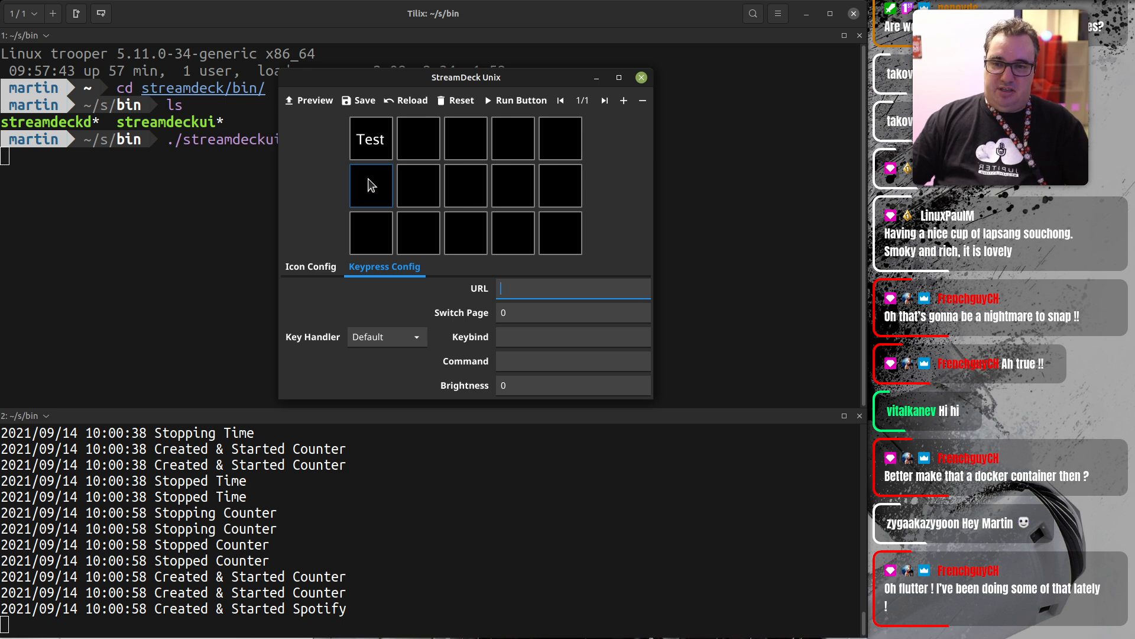
{"action": "left_click", "coordinate": [314, 265]}
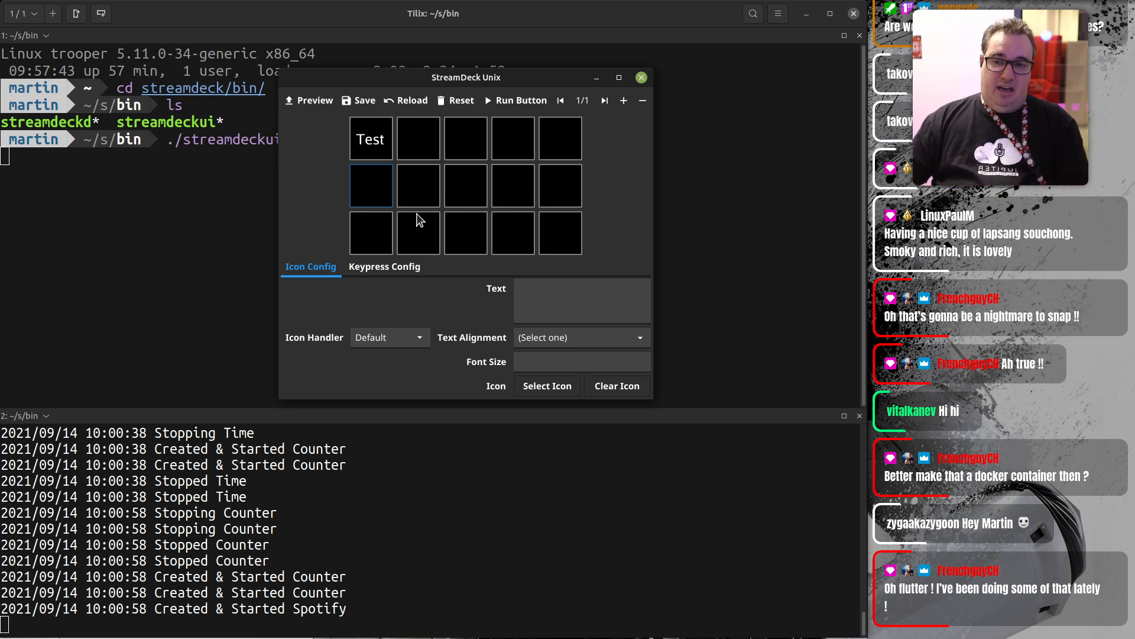
{"action": "left_click", "coordinate": [534, 393]}
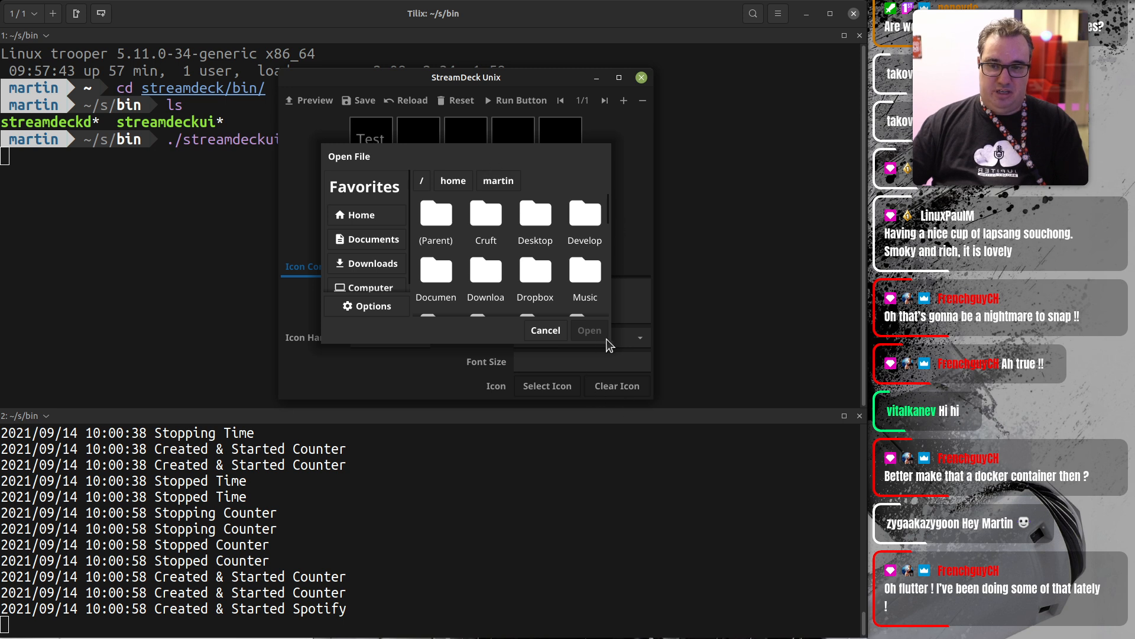
{"action": "scroll", "coordinate": [354, 252], "scroll_direction": "down", "scroll_amount": 1}
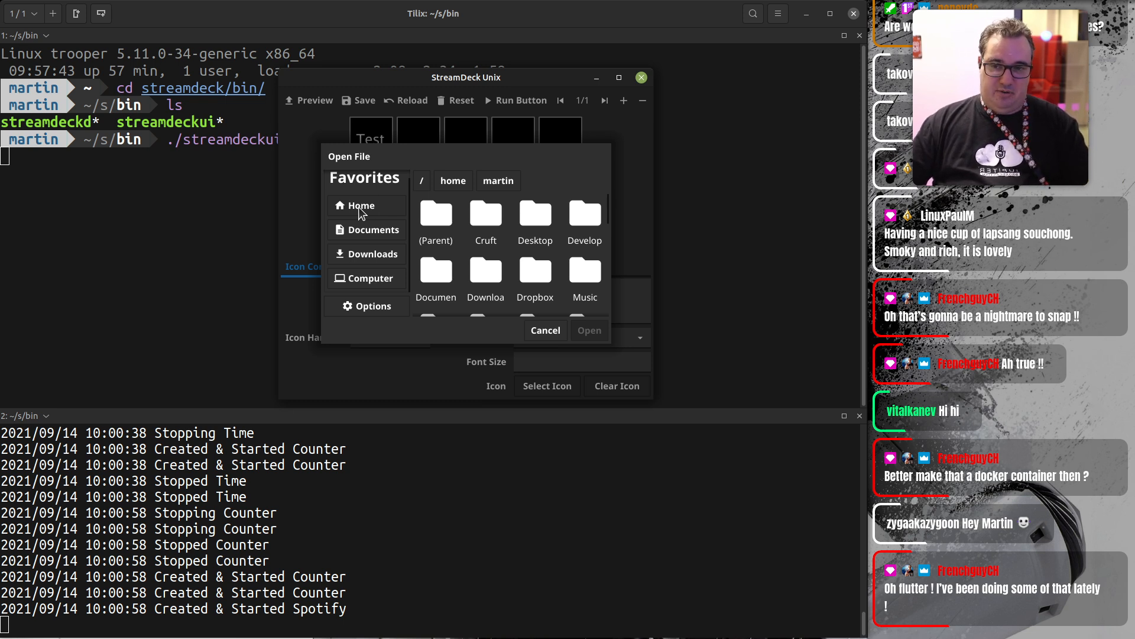
{"action": "double_click", "coordinate": [537, 273]}
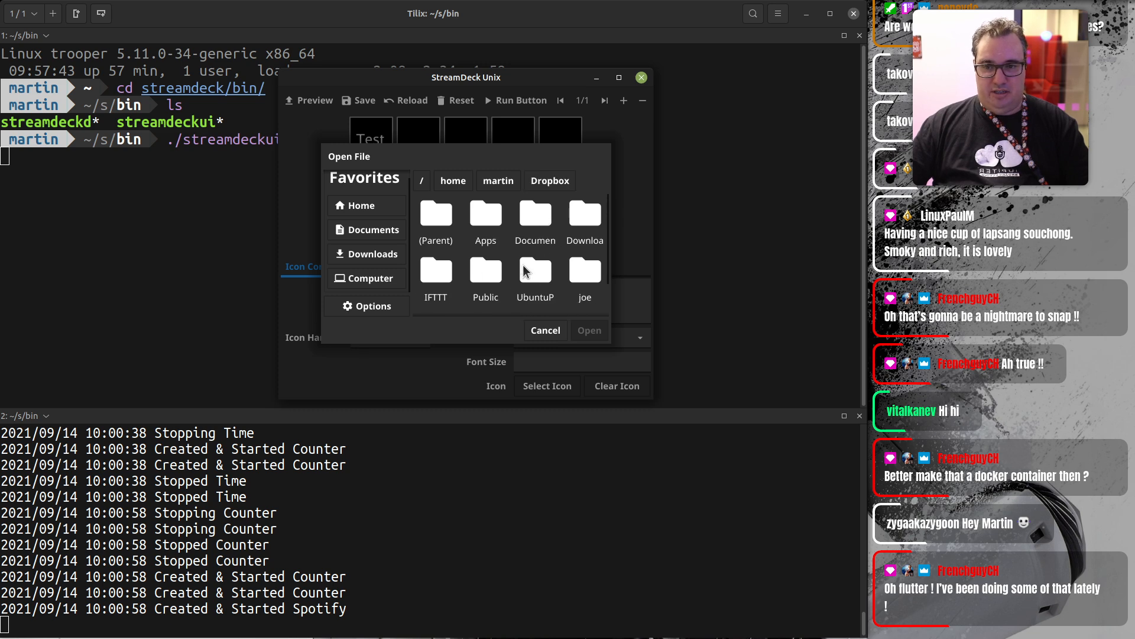
{"action": "double_click", "coordinate": [535, 219]}
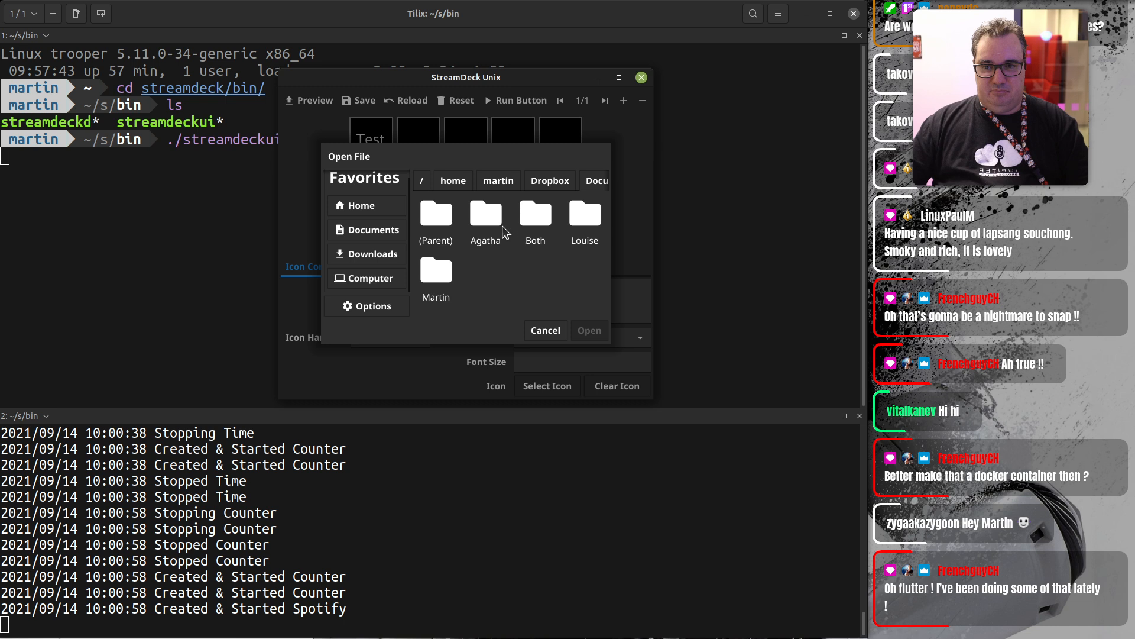
{"action": "double_click", "coordinate": [438, 271]}
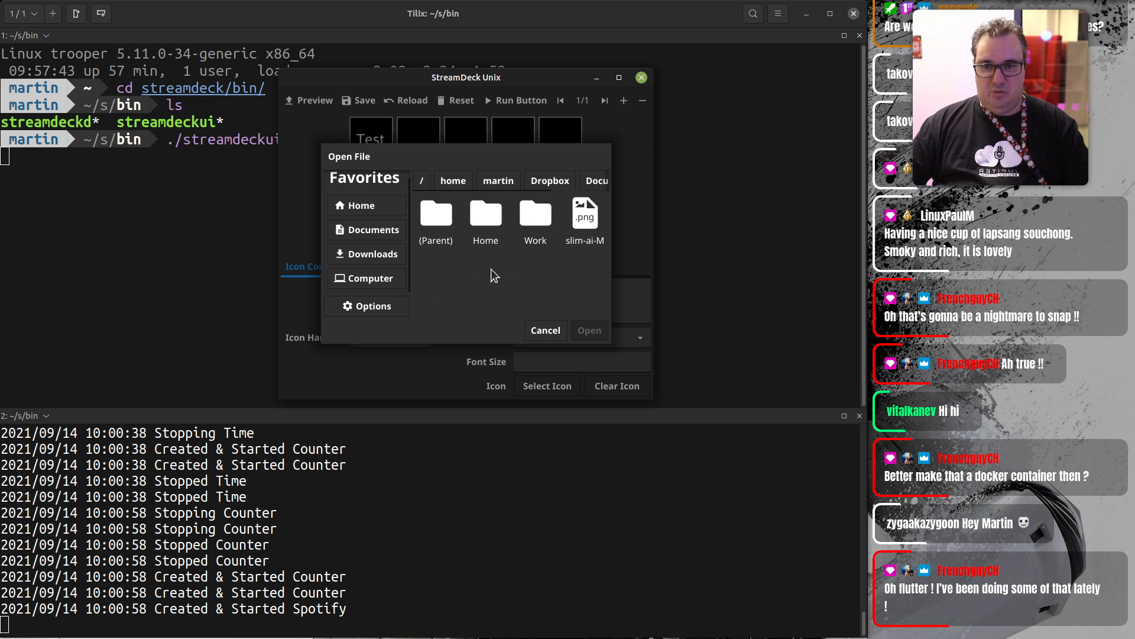
{"action": "double_click", "coordinate": [485, 222]}
{"action": "scroll", "coordinate": [491, 269], "scroll_direction": "down", "scroll_amount": 3}
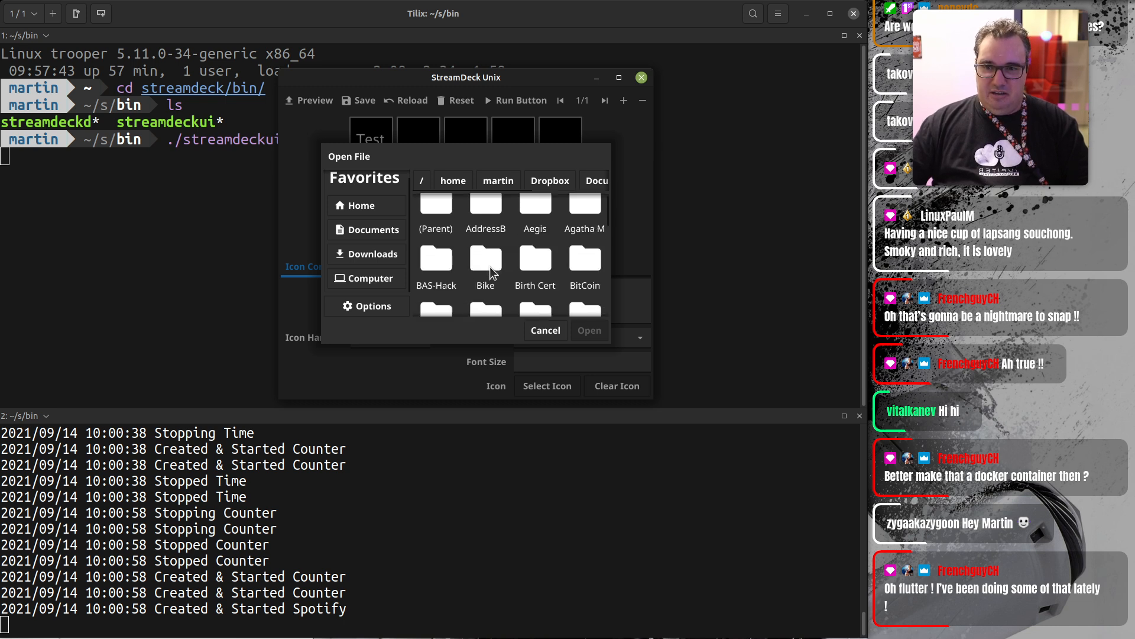
{"action": "scroll", "coordinate": [509, 277], "scroll_direction": "down", "scroll_amount": 5}
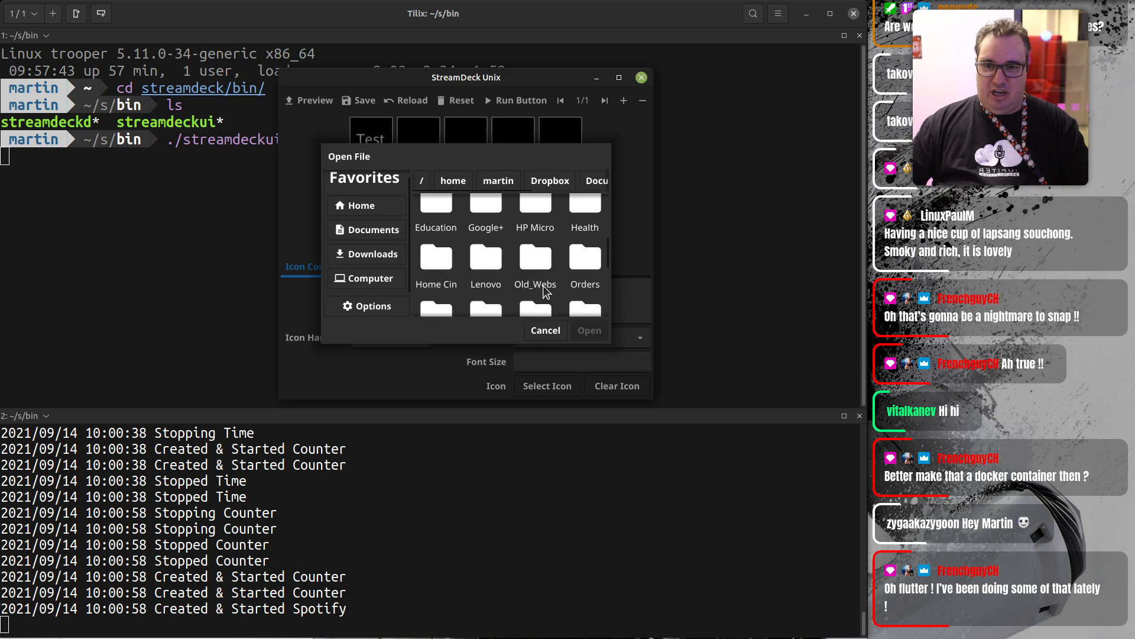
{"action": "scroll", "coordinate": [524, 272], "scroll_direction": "down", "scroll_amount": 3}
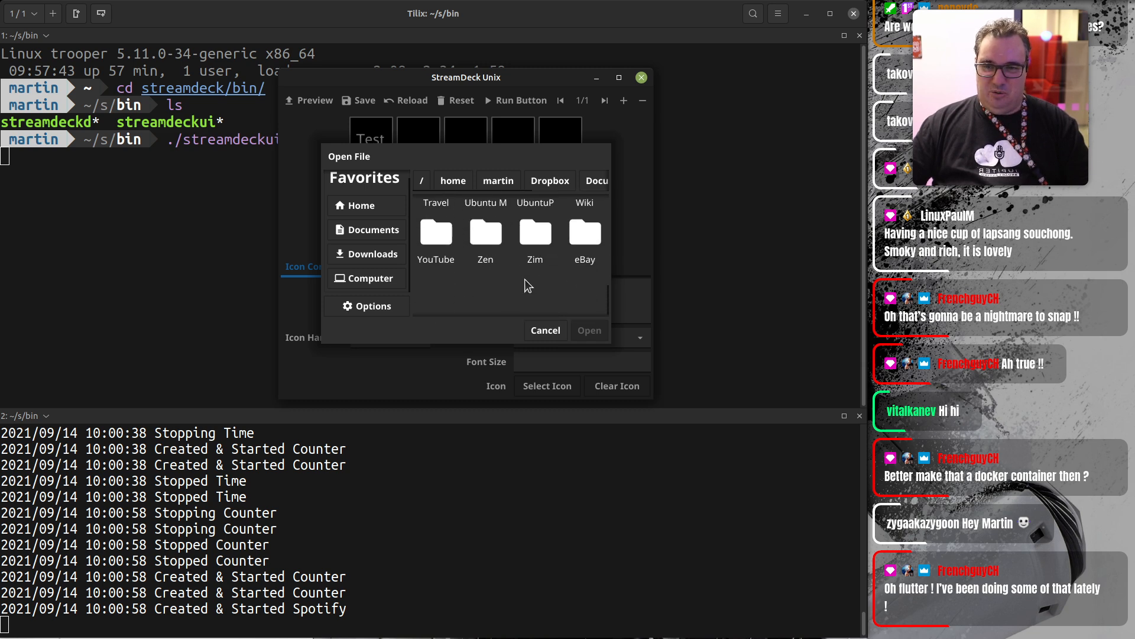
{"action": "scroll", "coordinate": [535, 278], "scroll_direction": "up", "scroll_amount": 10}
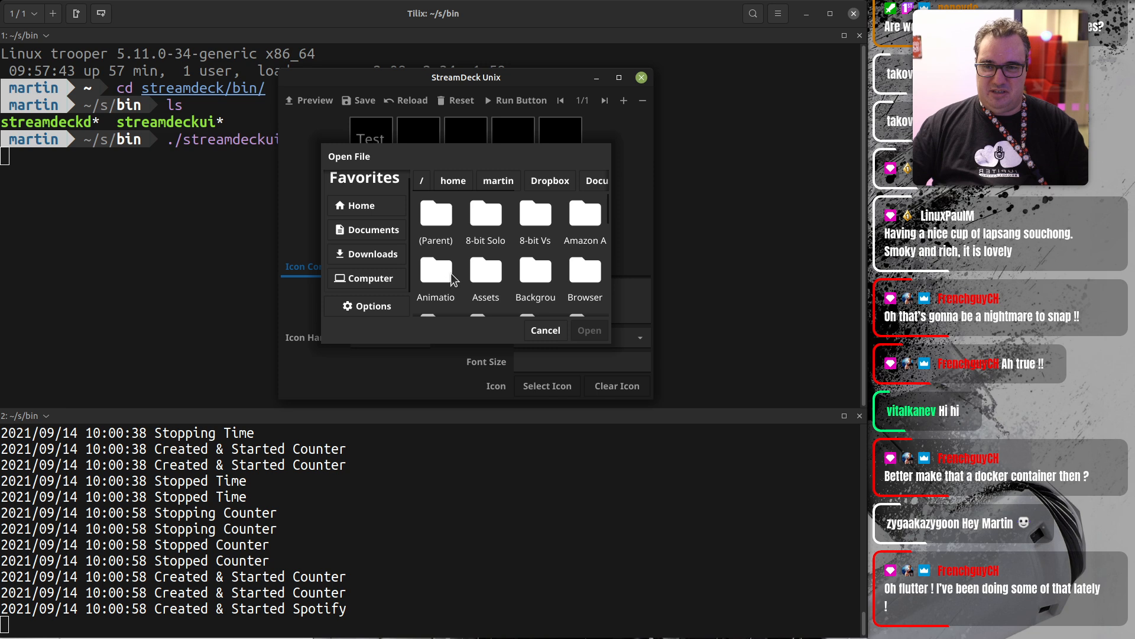
{"action": "scroll", "coordinate": [547, 265], "scroll_direction": "down", "scroll_amount": 4}
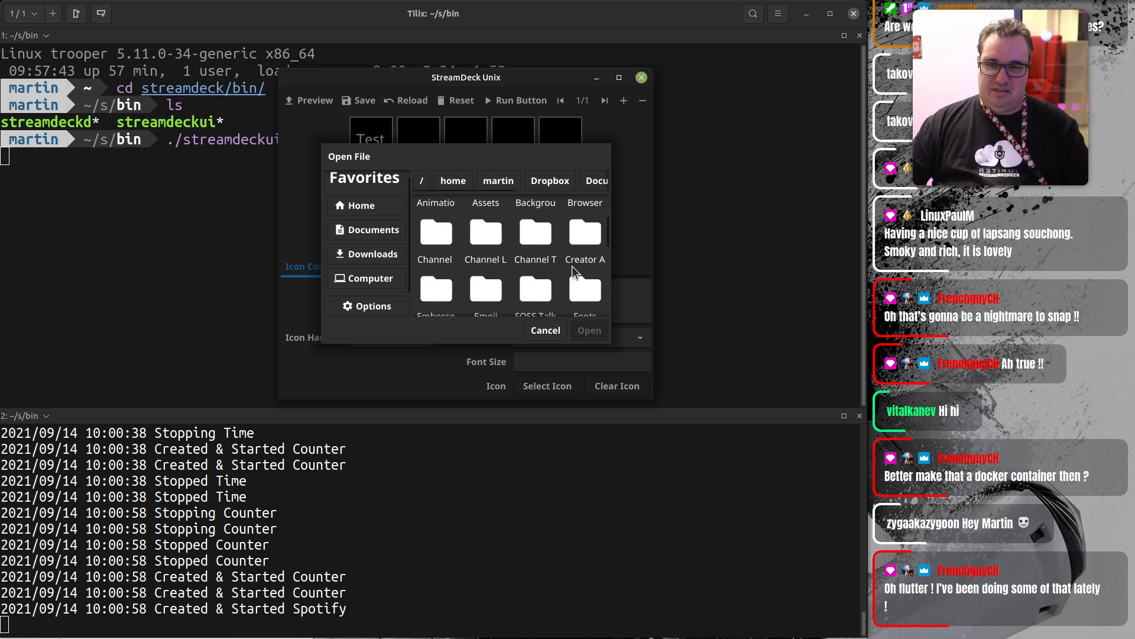
{"action": "scroll", "coordinate": [569, 269], "scroll_direction": "down", "scroll_amount": 5}
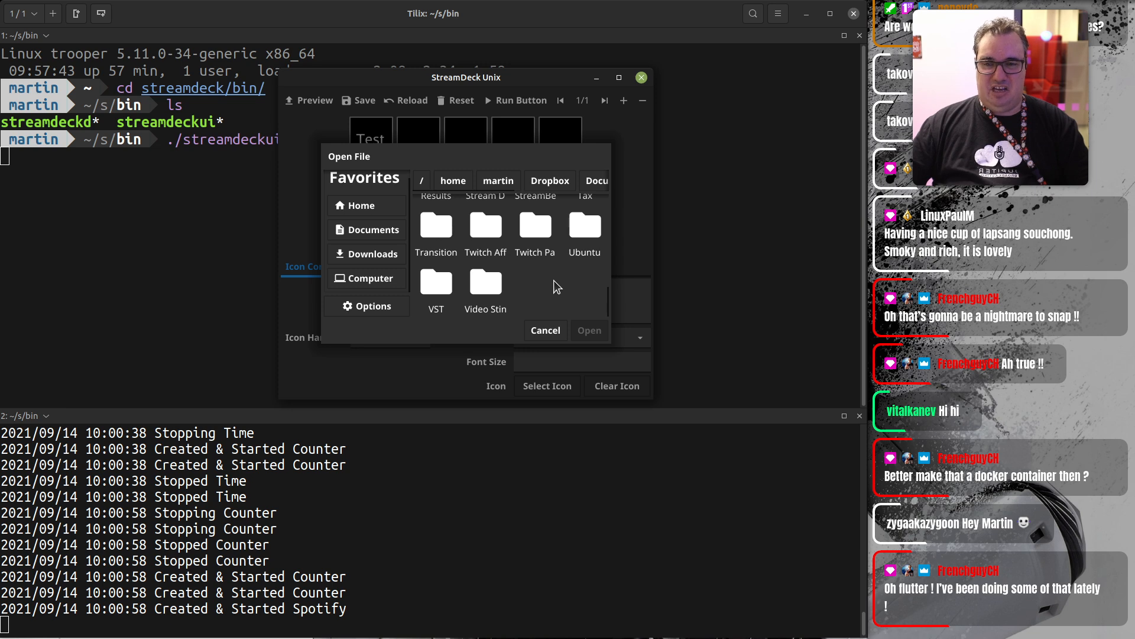
{"action": "scroll", "coordinate": [541, 289], "scroll_direction": "up", "scroll_amount": 2}
{"action": "scroll", "coordinate": [541, 291], "scroll_direction": "up", "scroll_amount": 1}
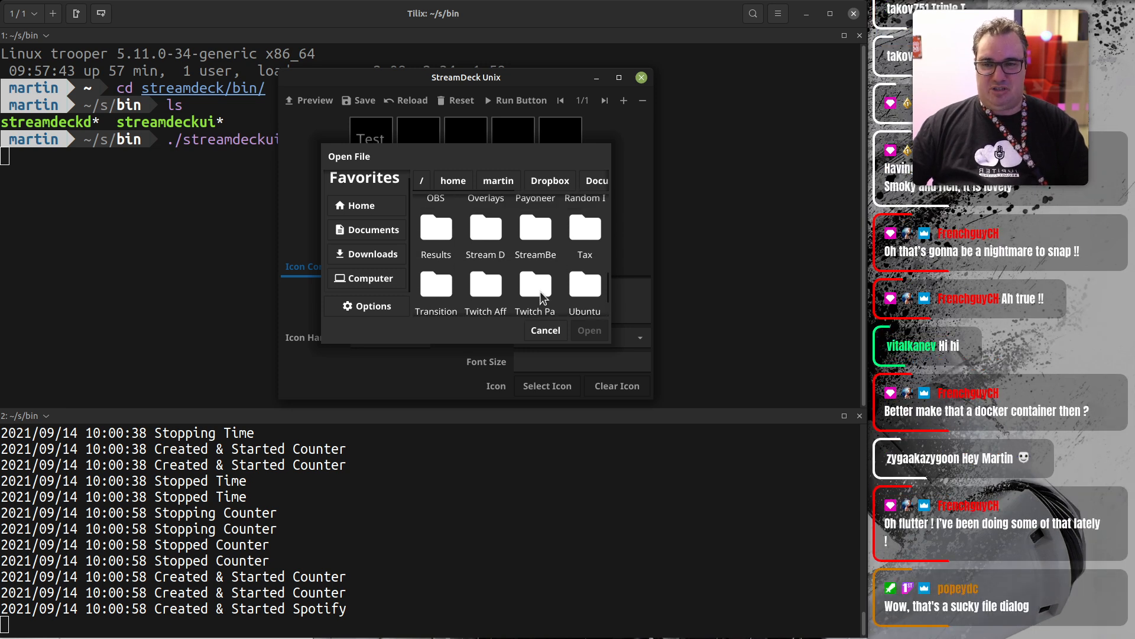
{"action": "double_click", "coordinate": [495, 235]}
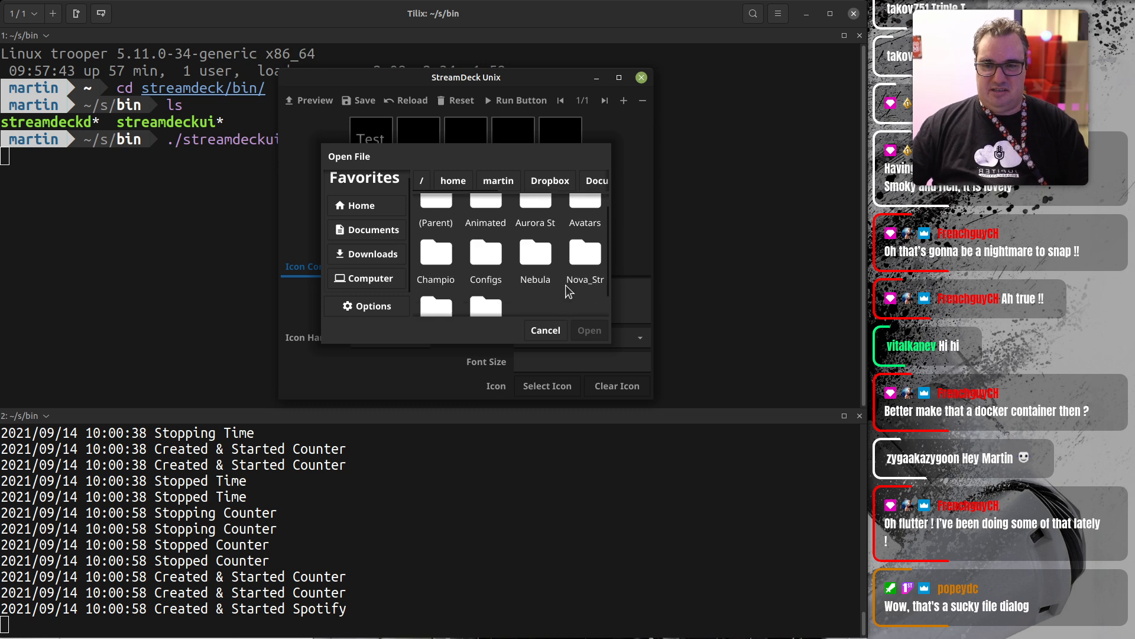
{"action": "scroll", "coordinate": [497, 260], "scroll_direction": "down", "scroll_amount": 1}
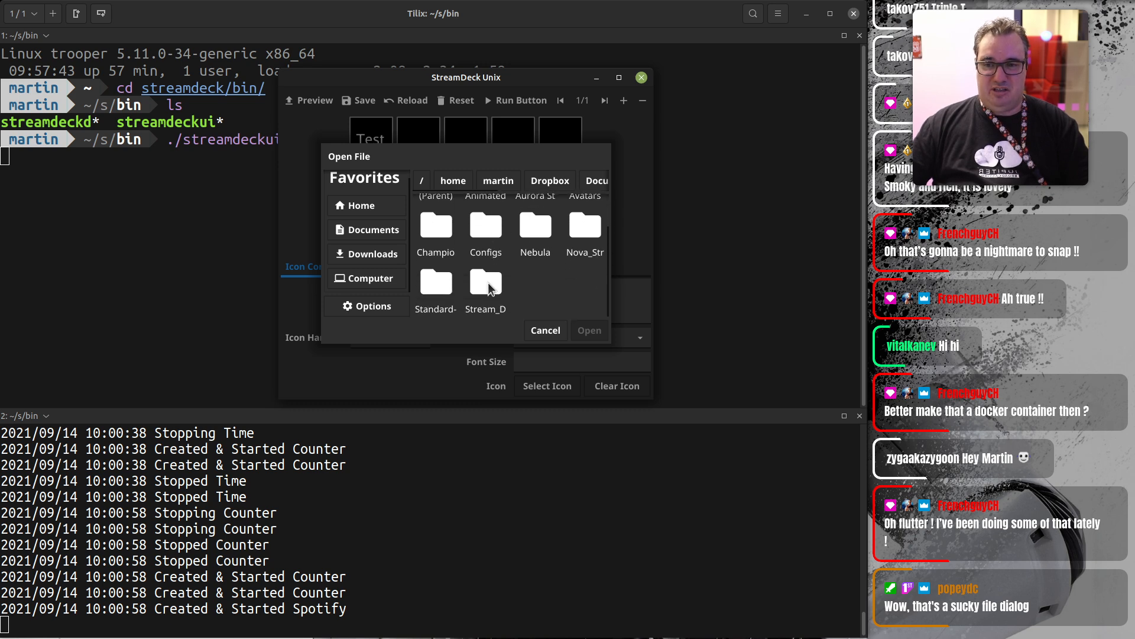
{"action": "scroll", "coordinate": [464, 274], "scroll_direction": "up", "scroll_amount": 2}
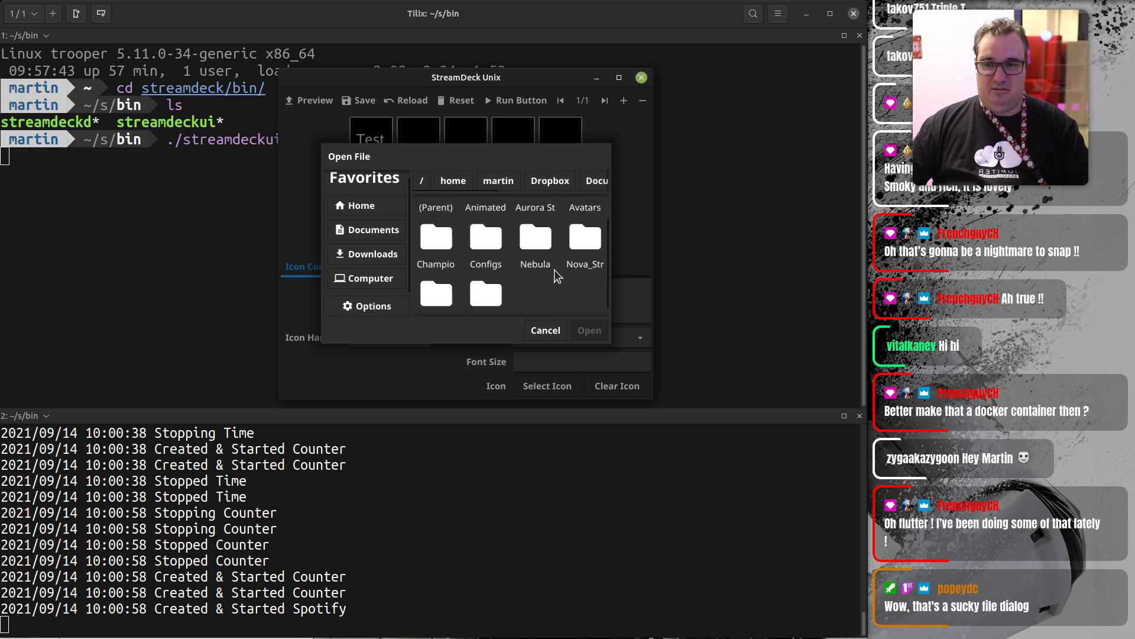
{"action": "left_click", "coordinate": [543, 331]}
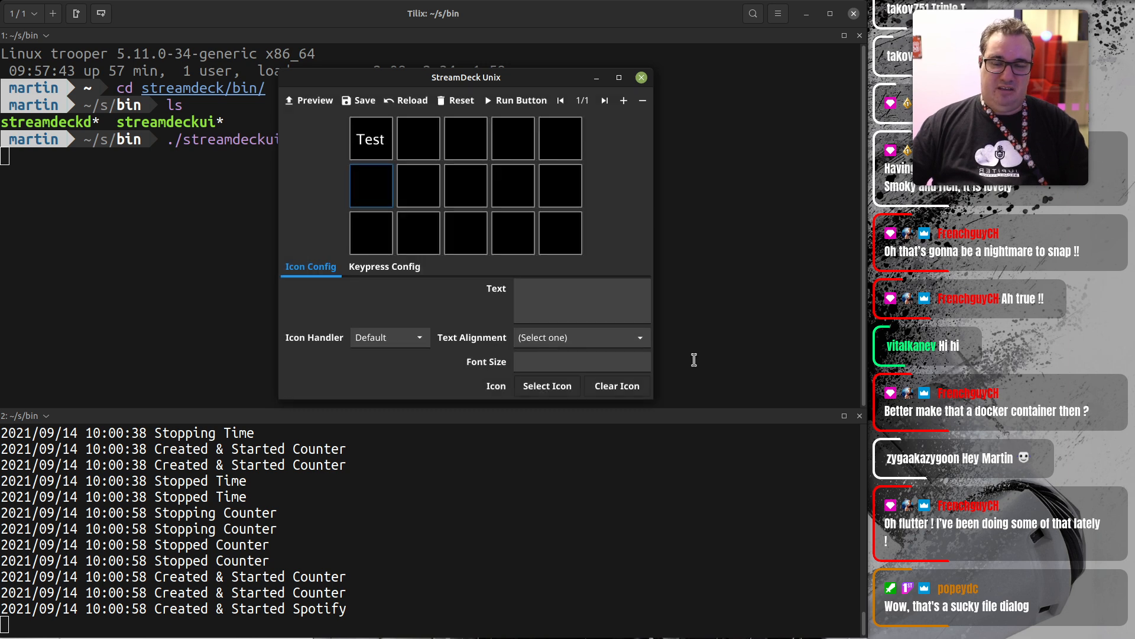
{"action": "left_click", "coordinate": [534, 387]}
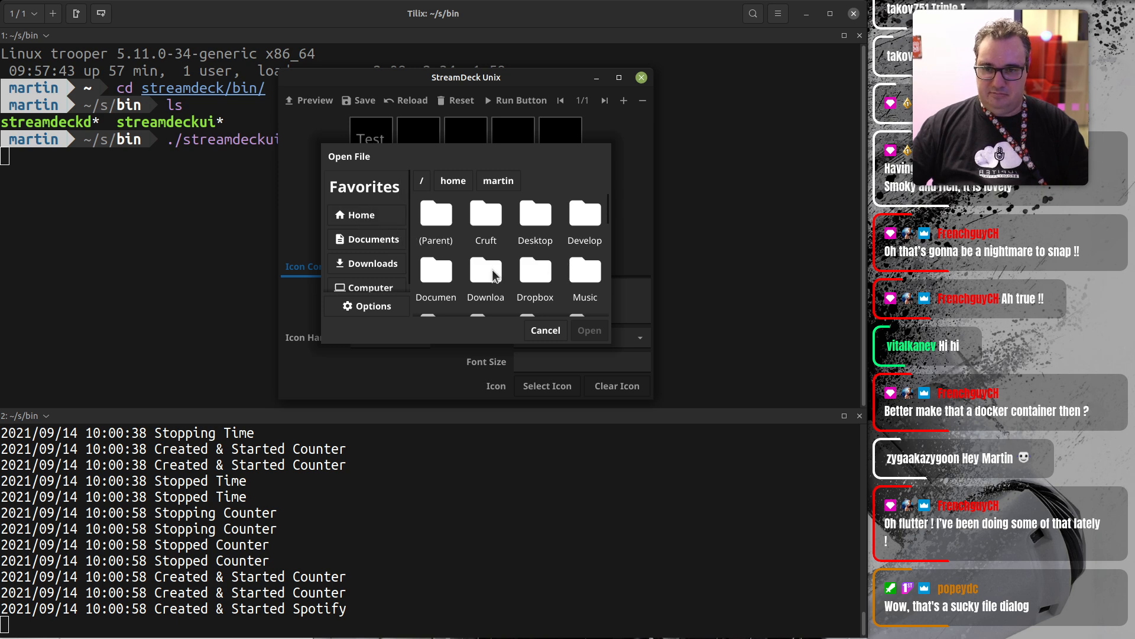
{"action": "double_click", "coordinate": [534, 273]}
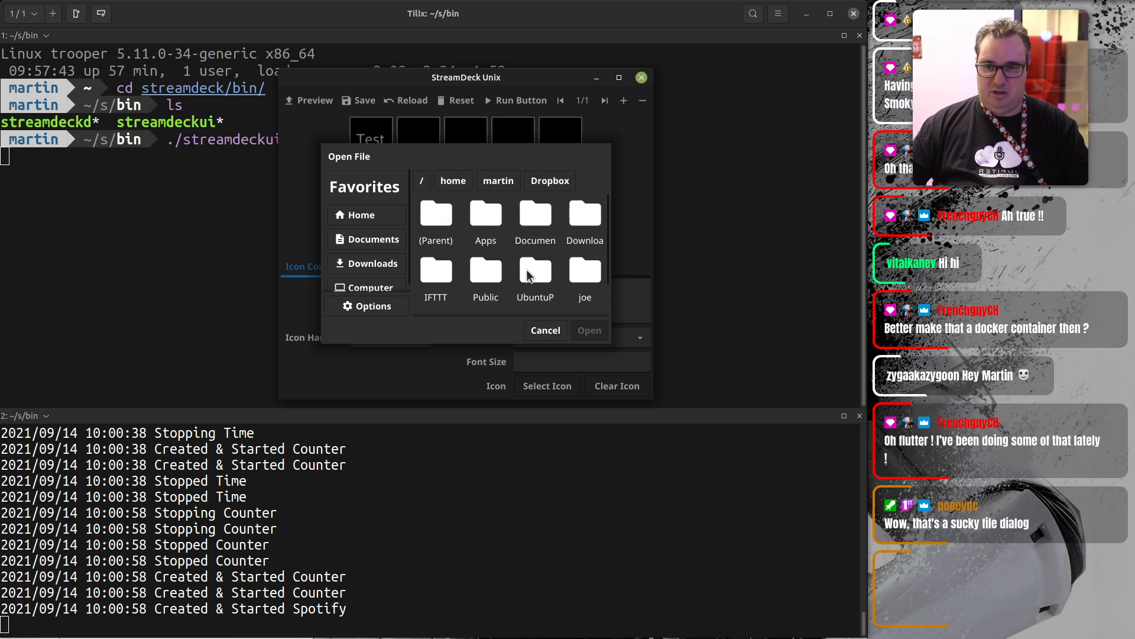
{"action": "double_click", "coordinate": [534, 218]}
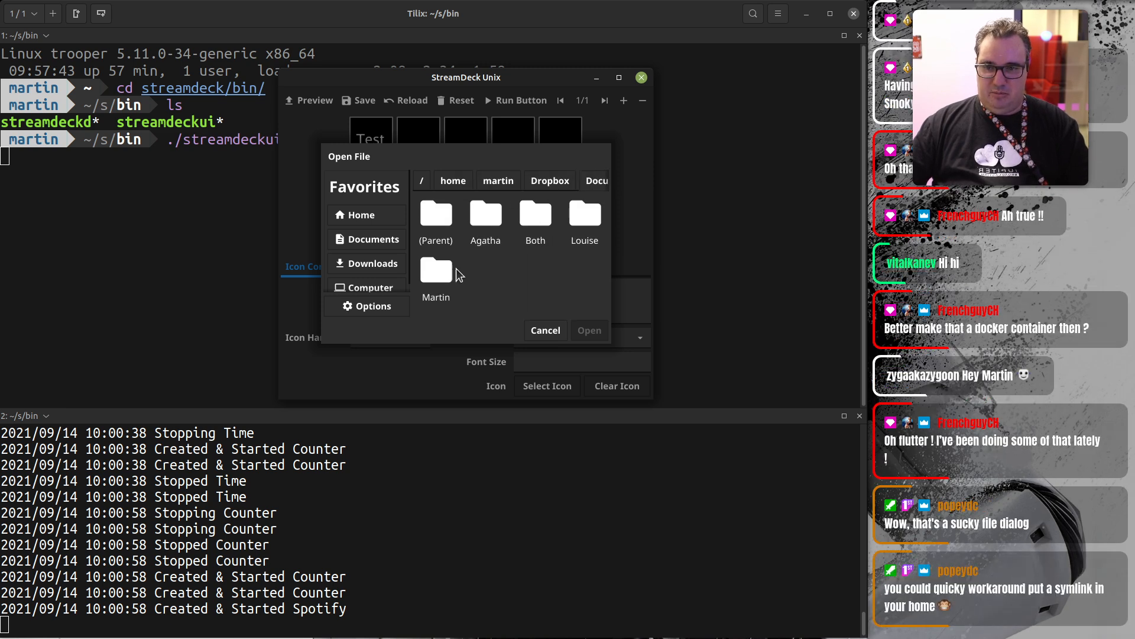
{"action": "left_click", "coordinate": [429, 281]}
{"action": "left_click", "coordinate": [488, 217]}
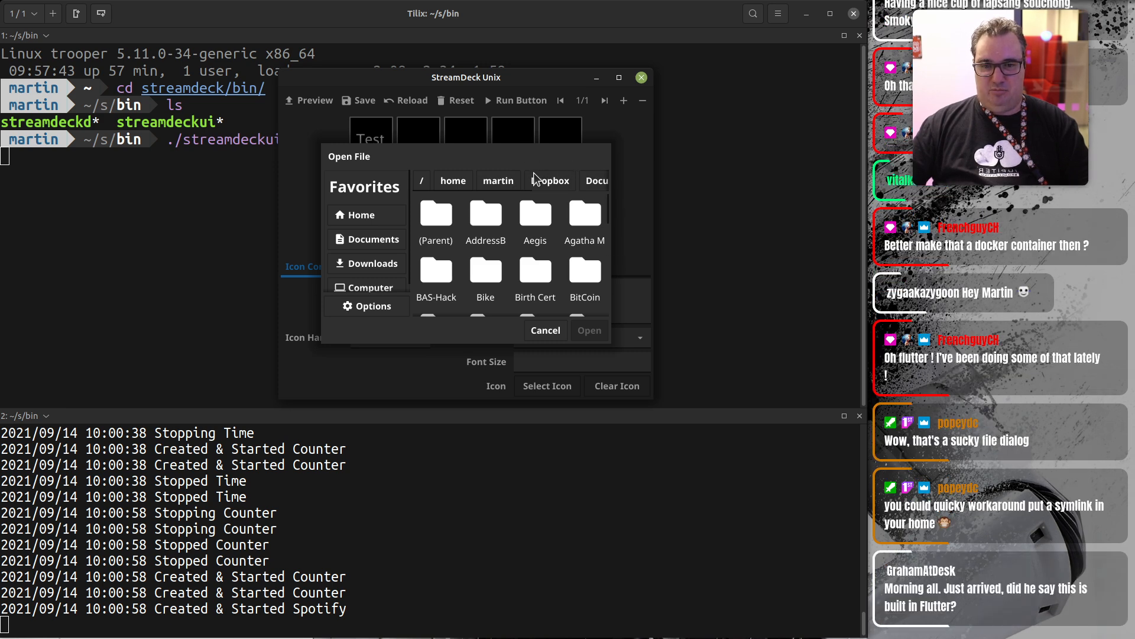
{"action": "left_click", "coordinate": [545, 330]}
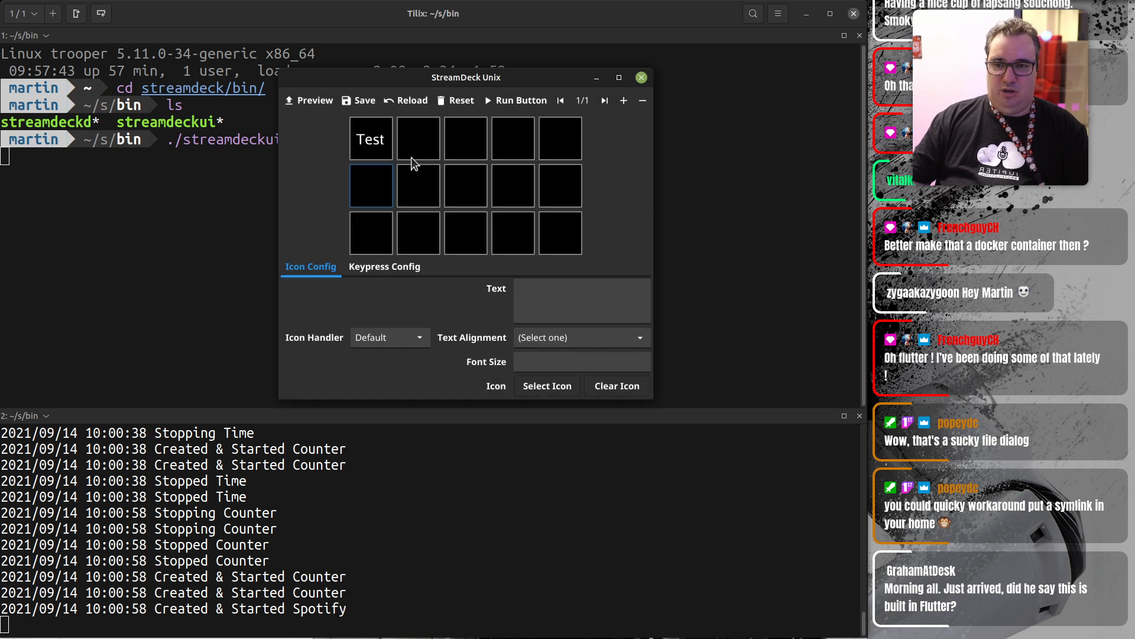
Set the first top-row button's icon handler to Default and replace its text with "Some Text".
{"action": "left_click", "coordinate": [382, 142]}
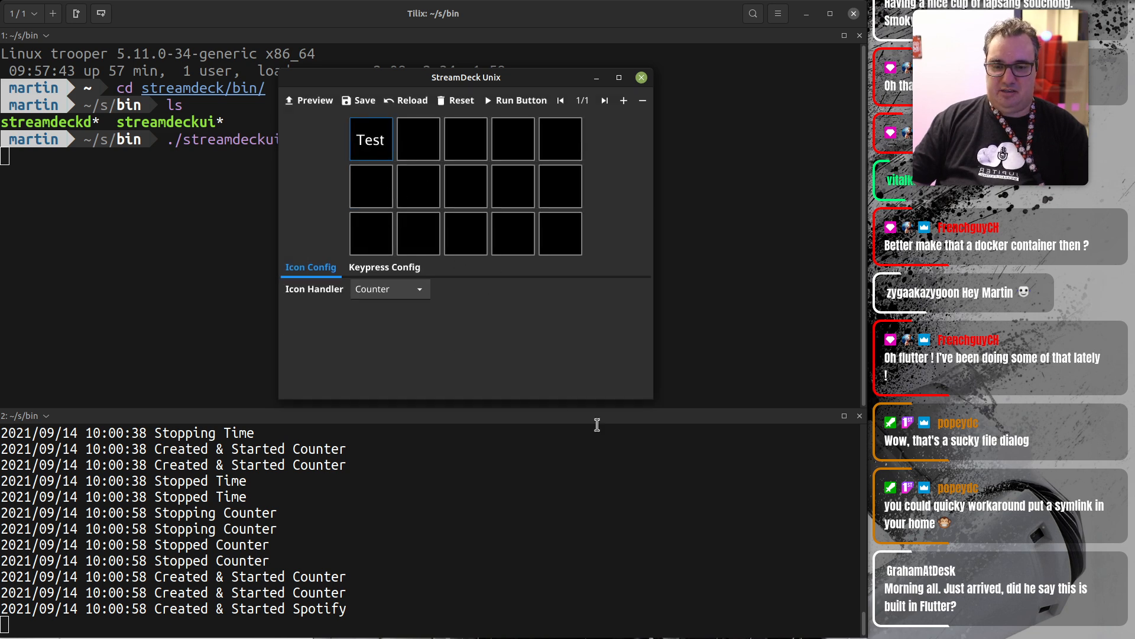
{"action": "left_click", "coordinate": [357, 292]}
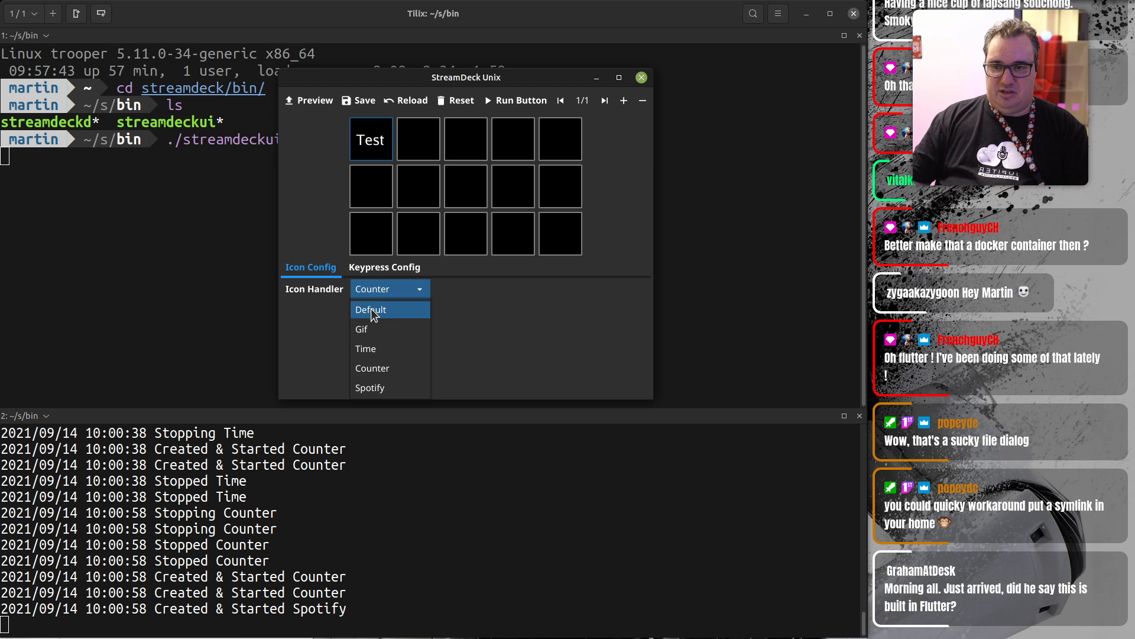
{"action": "left_click", "coordinate": [371, 307]}
{"action": "left_click", "coordinate": [552, 300]}
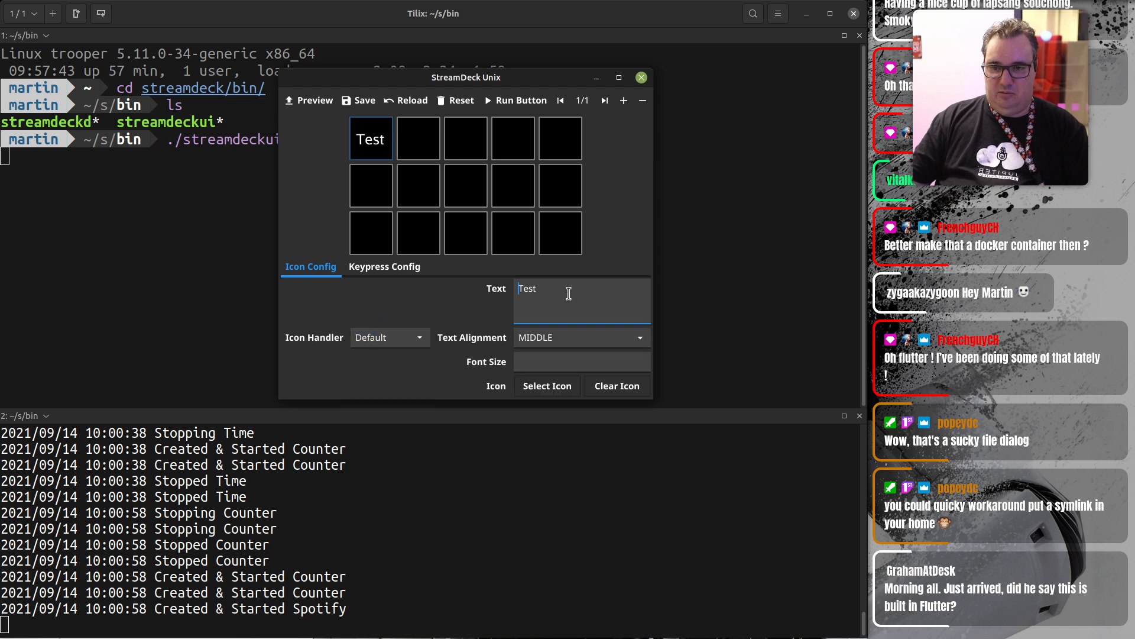
{"action": "left_click_drag", "start_coordinate": [565, 289], "coordinate": [486, 282]}
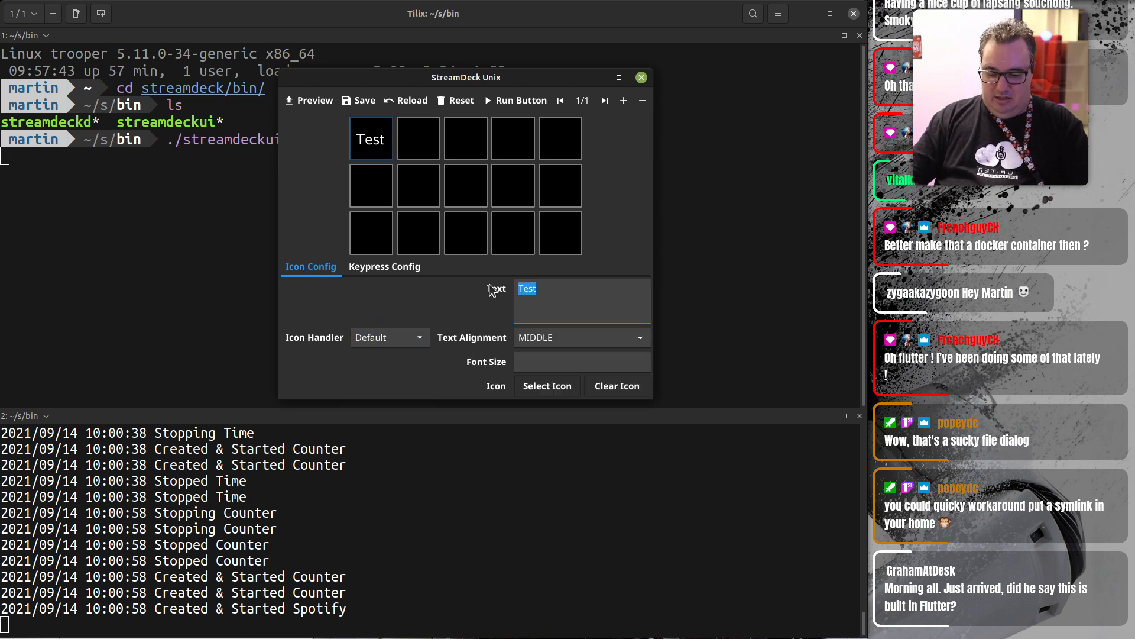
{"action": "type", "text": "Some Tes"}
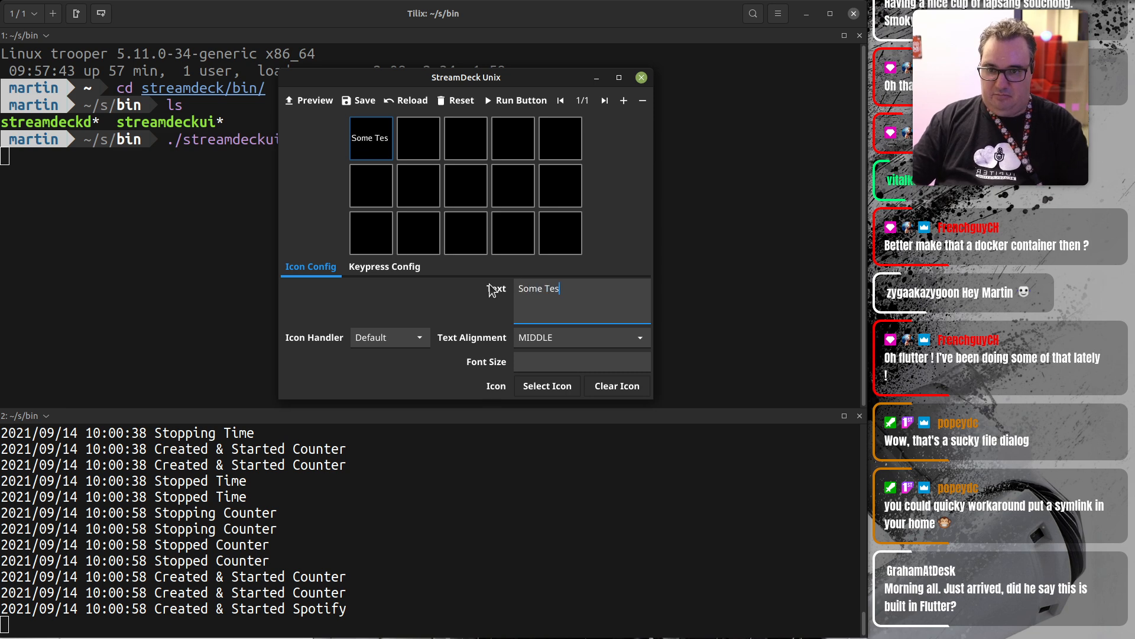
{"action": "key", "text": "BackSpace"}
{"action": "type", "text": "xt"}
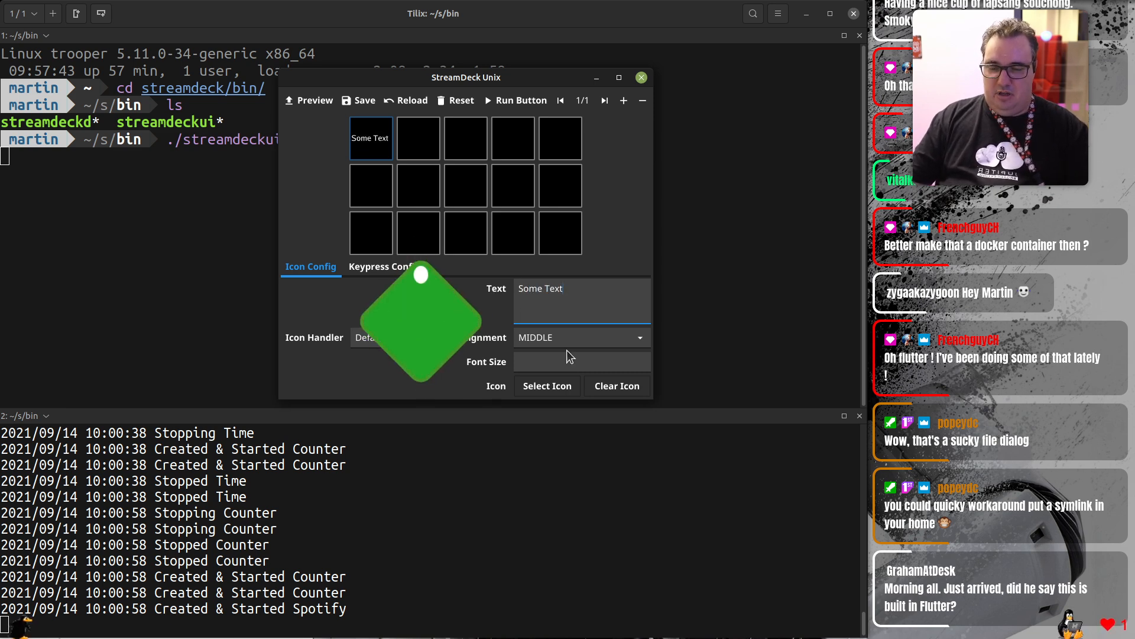
Try BOTTOM text alignment on the "Some Text" button with a deck preview, and preview it again with MIDDLE alignment.
{"action": "left_click", "coordinate": [574, 338]}
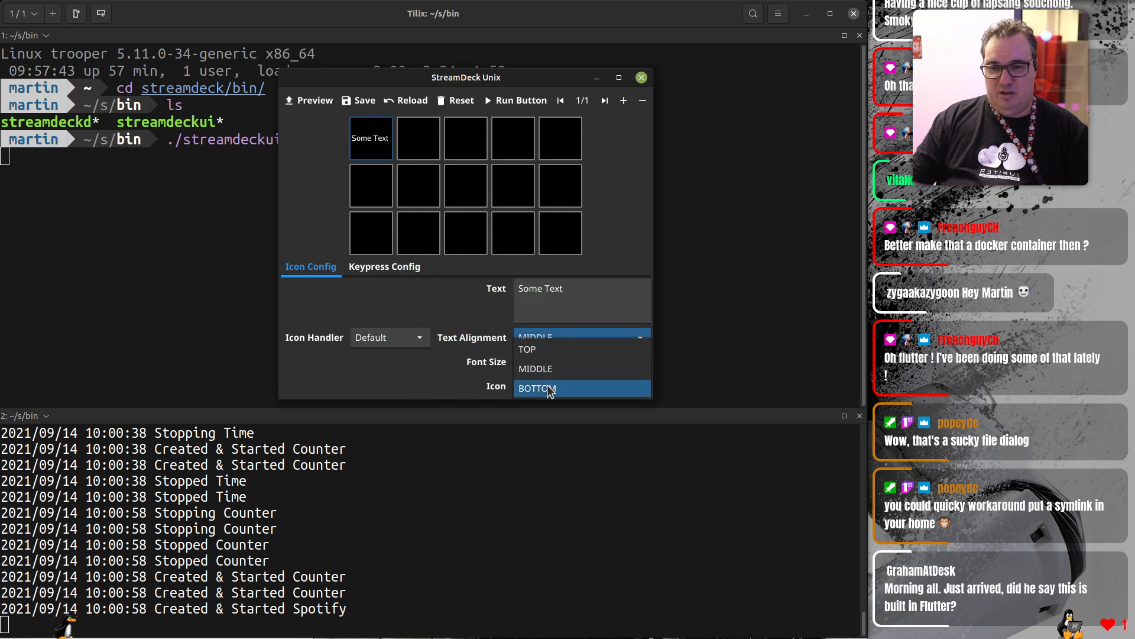
{"action": "left_click", "coordinate": [566, 387]}
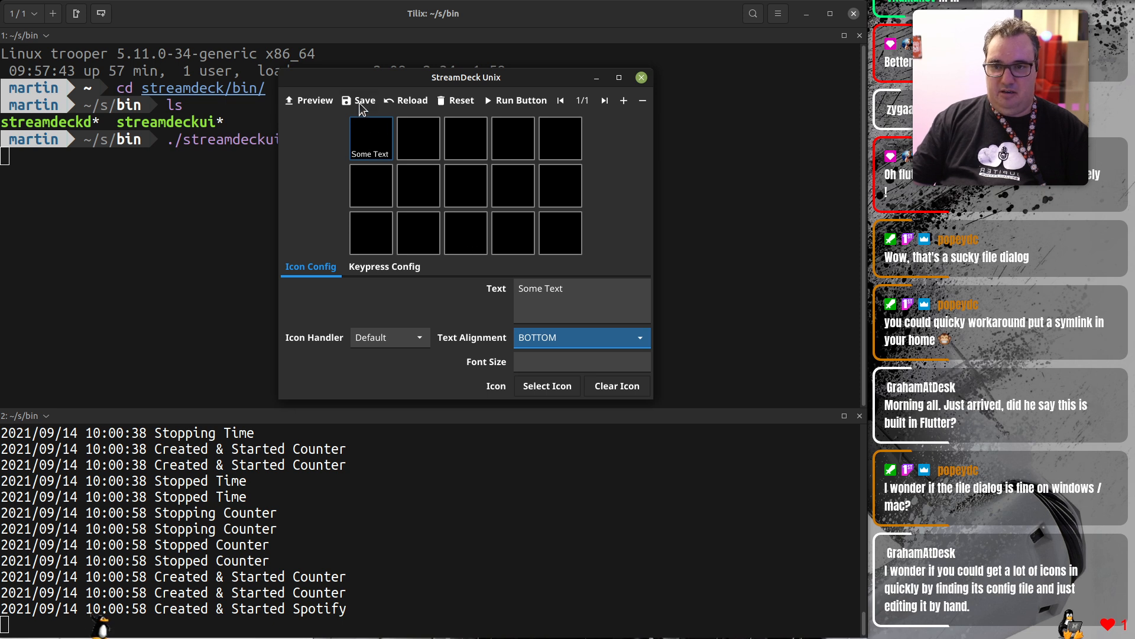
{"action": "left_click", "coordinate": [322, 102]}
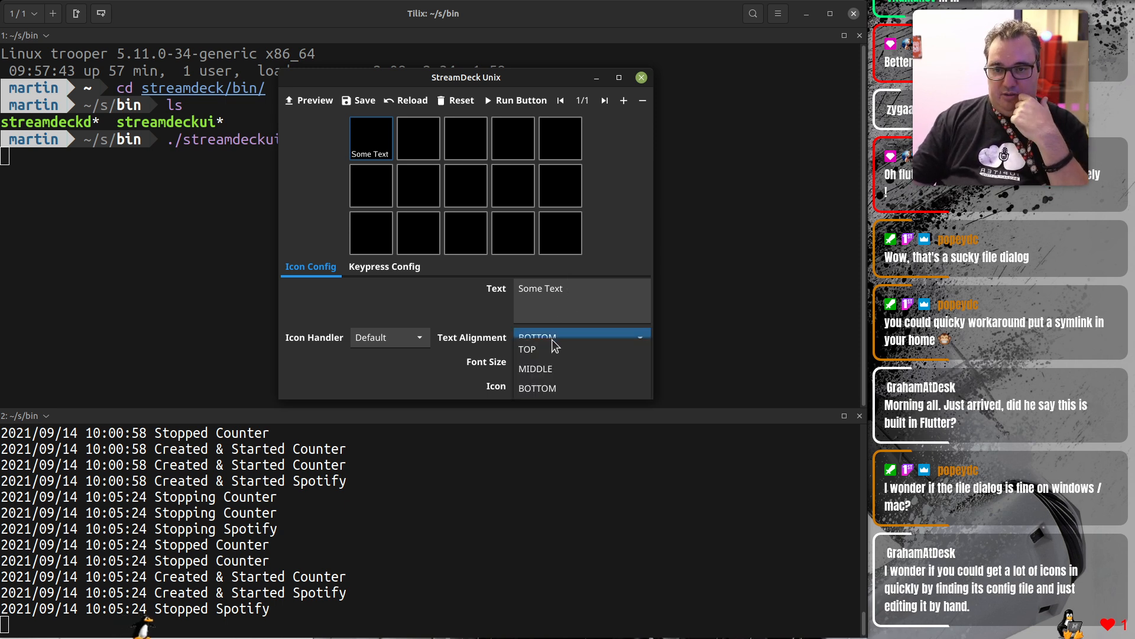
{"action": "left_click", "coordinate": [540, 368]}
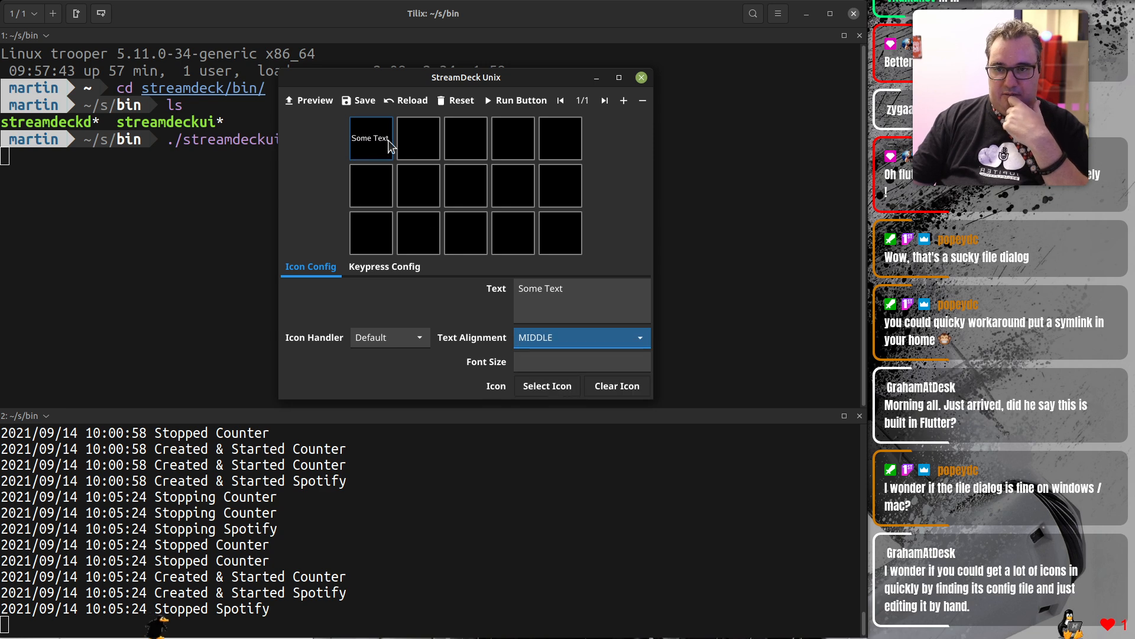
{"action": "left_click", "coordinate": [322, 101]}
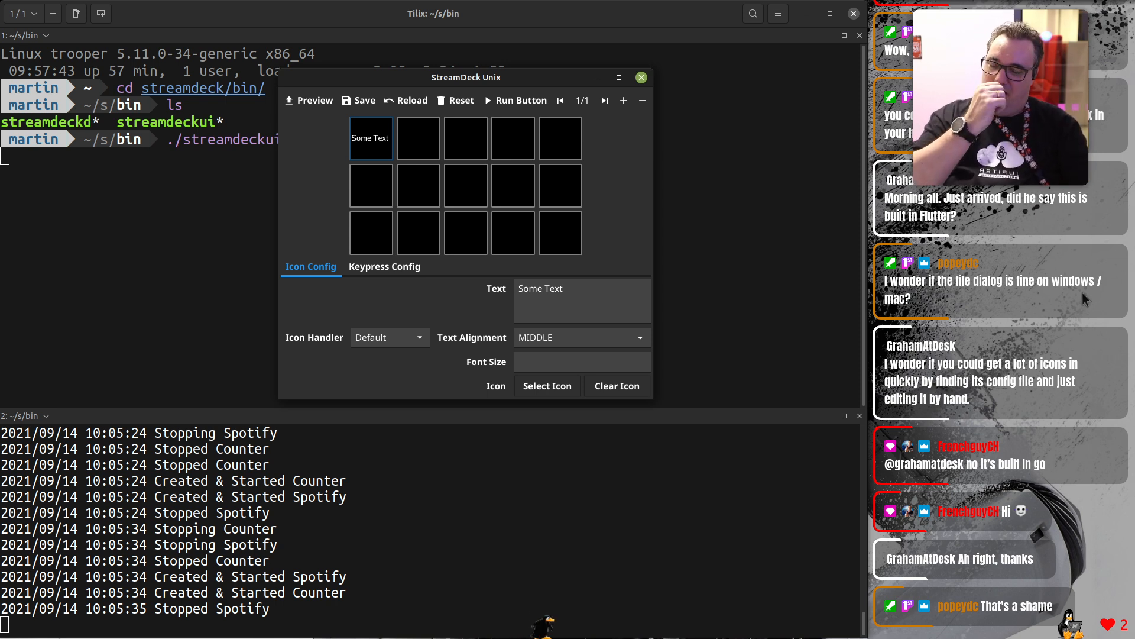
Set the second top-row button's icon handler to Default.
{"action": "left_click", "coordinate": [418, 136]}
{"action": "left_click", "coordinate": [475, 142]}
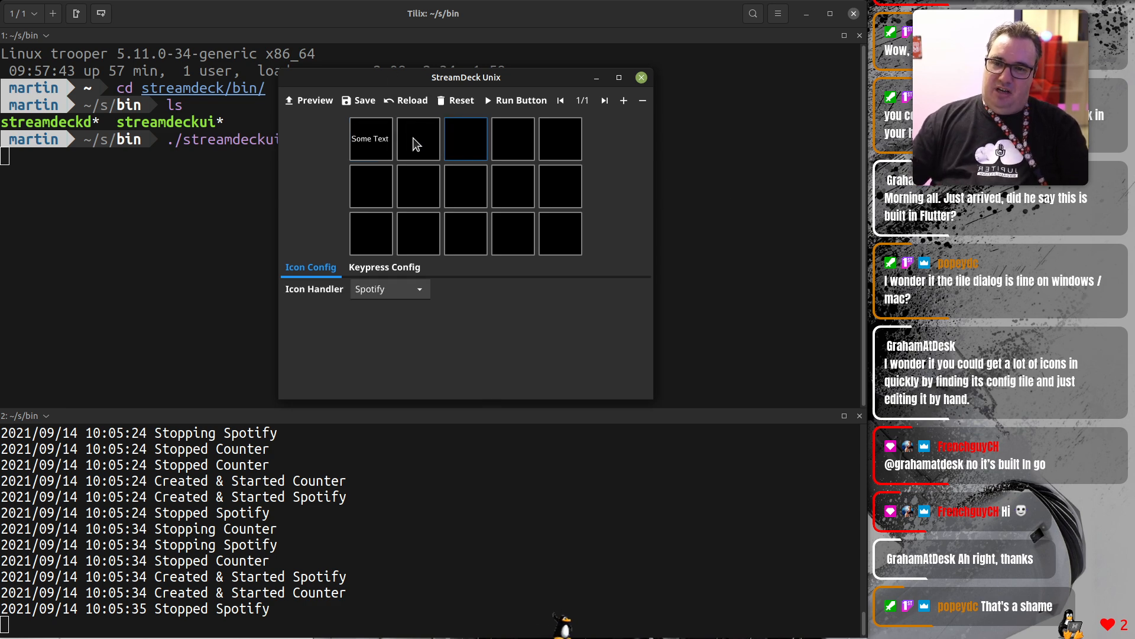
{"action": "left_click", "coordinate": [382, 142]}
{"action": "left_click", "coordinate": [408, 145]}
{"action": "left_click", "coordinate": [379, 290]}
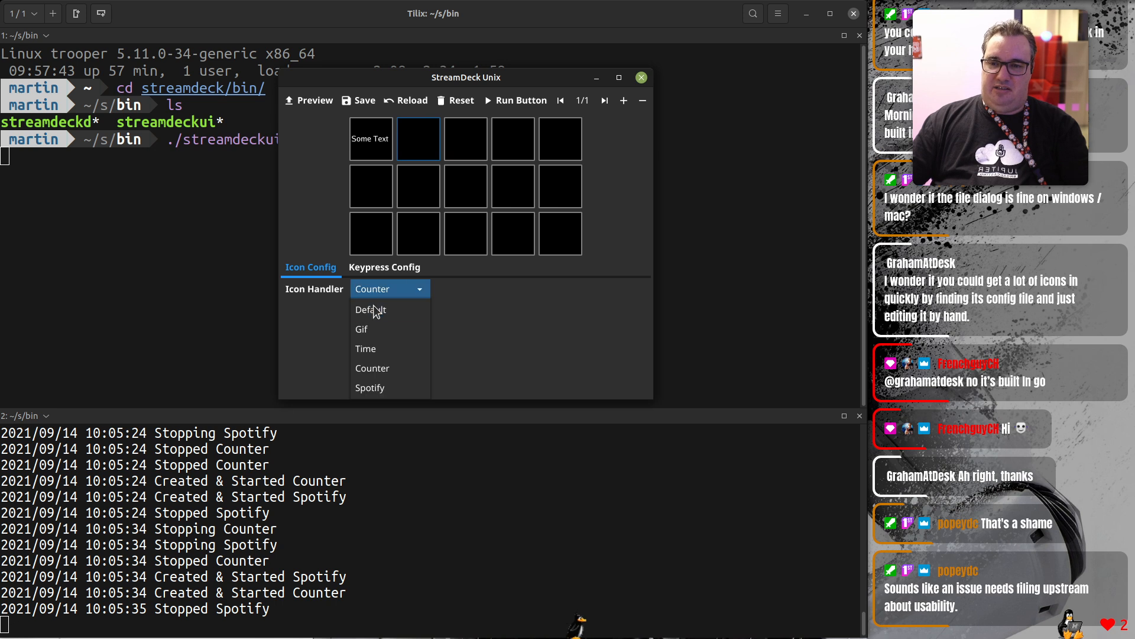
{"action": "left_click", "coordinate": [374, 311]}
Label the first top-row button "Vol 10%" and the second one "Vol 20%", and reselect the first button.
{"action": "left_click", "coordinate": [375, 151]}
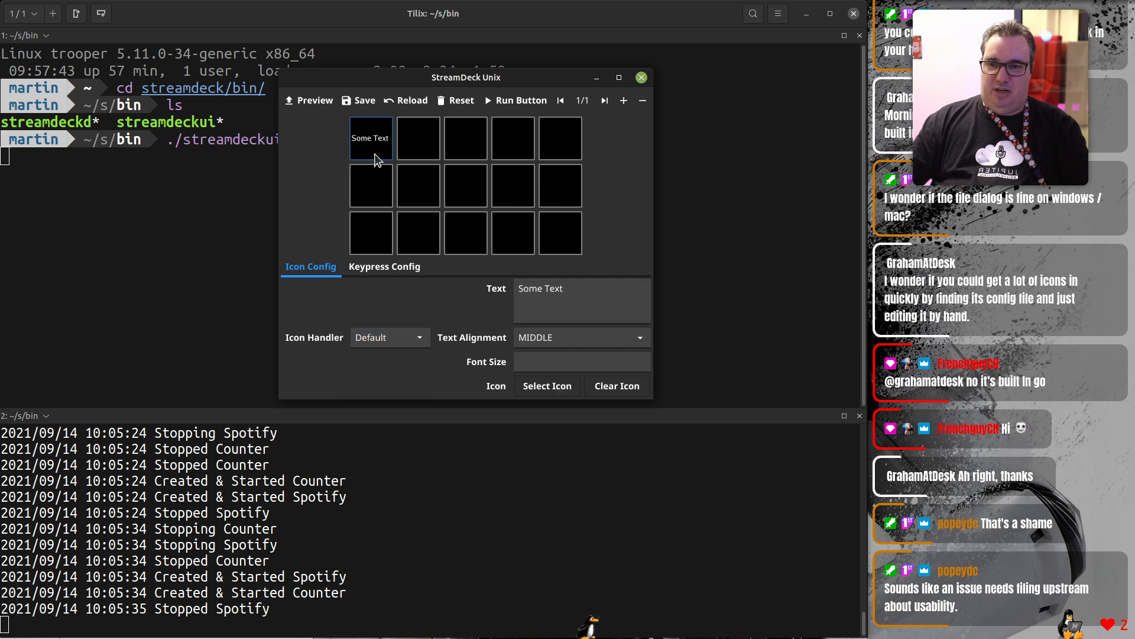
{"action": "left_click_drag", "start_coordinate": [575, 288], "coordinate": [494, 288]}
{"action": "type", "text": "Vol 10%"}
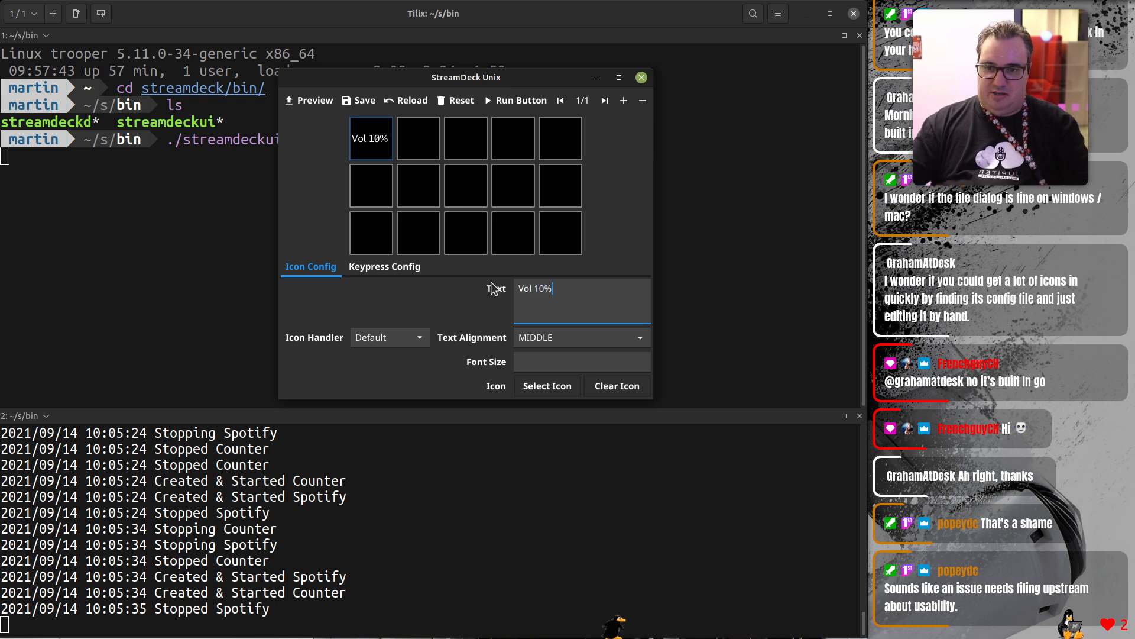
{"action": "left_click", "coordinate": [418, 141]}
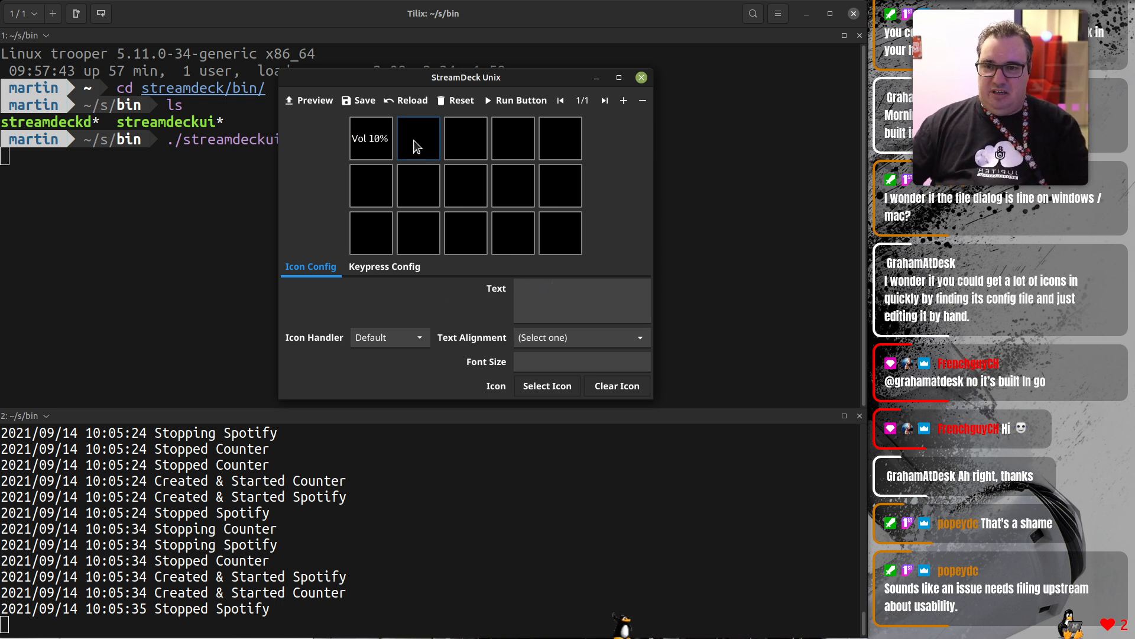
{"action": "left_click", "coordinate": [545, 305]}
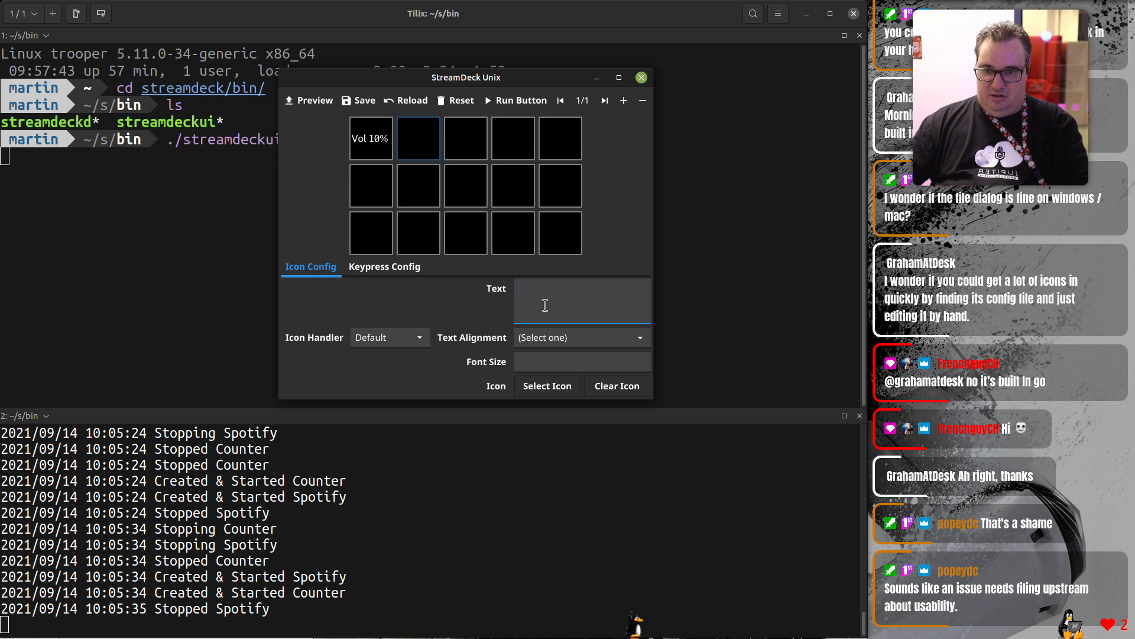
{"action": "type", "text": "Vol 20%"}
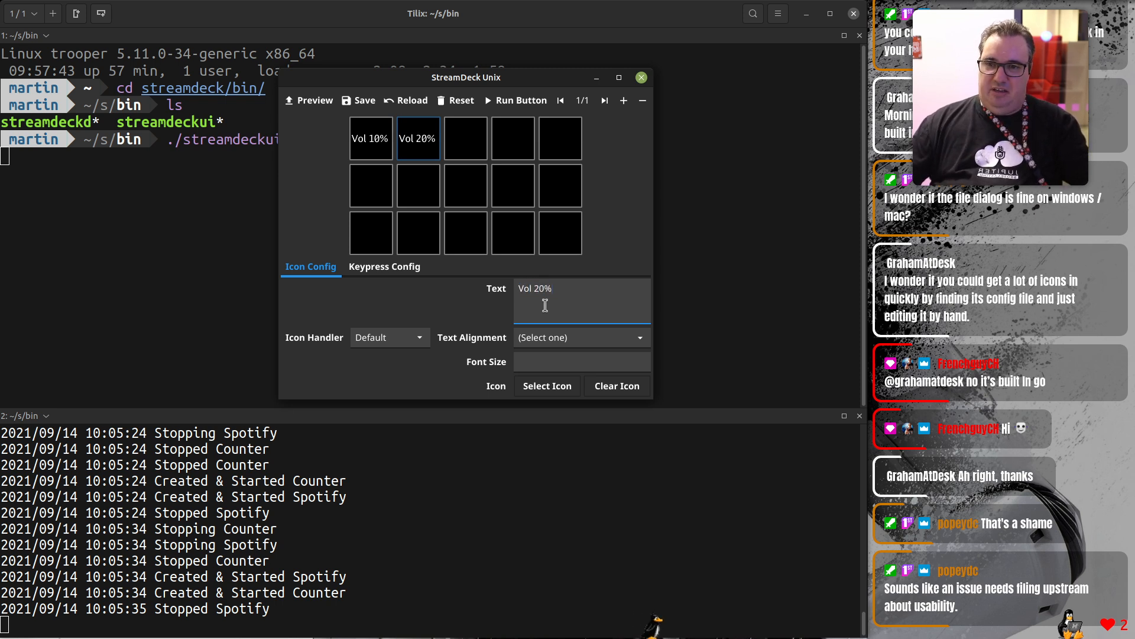
{"action": "left_click", "coordinate": [369, 142]}
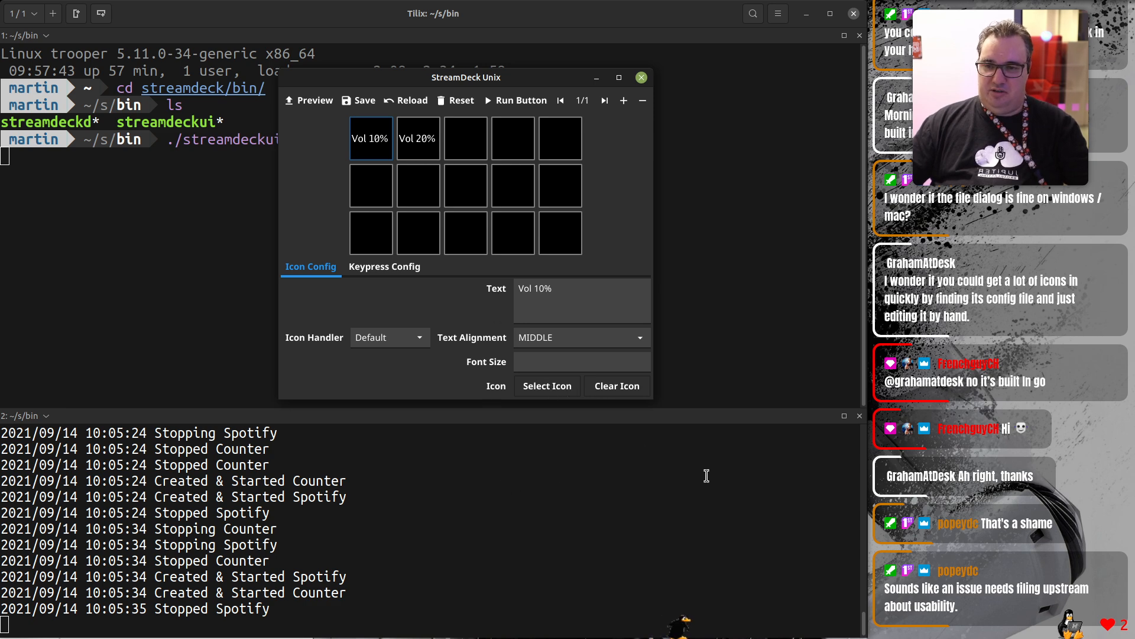
Open a new terminal window and begin an ln -s command whose source path starts at the home folder (~/).
{"action": "key", "text": "ctrl+alt+t"}
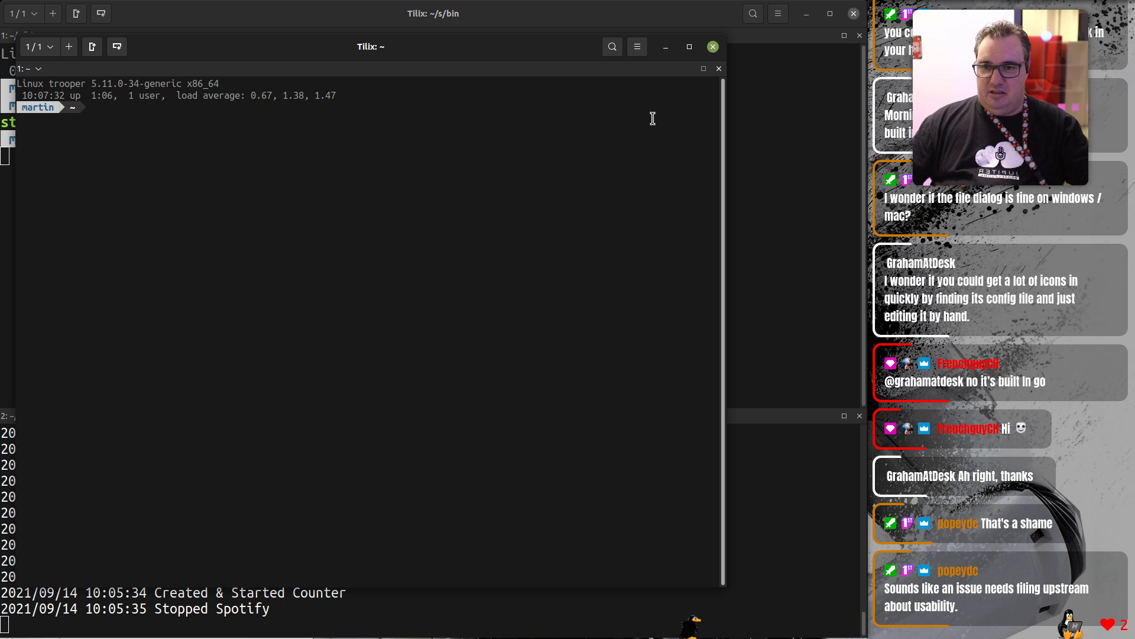
{"action": "left_click_drag", "start_coordinate": [553, 58], "coordinate": [659, 64]}
{"action": "type", "text": "lns"}
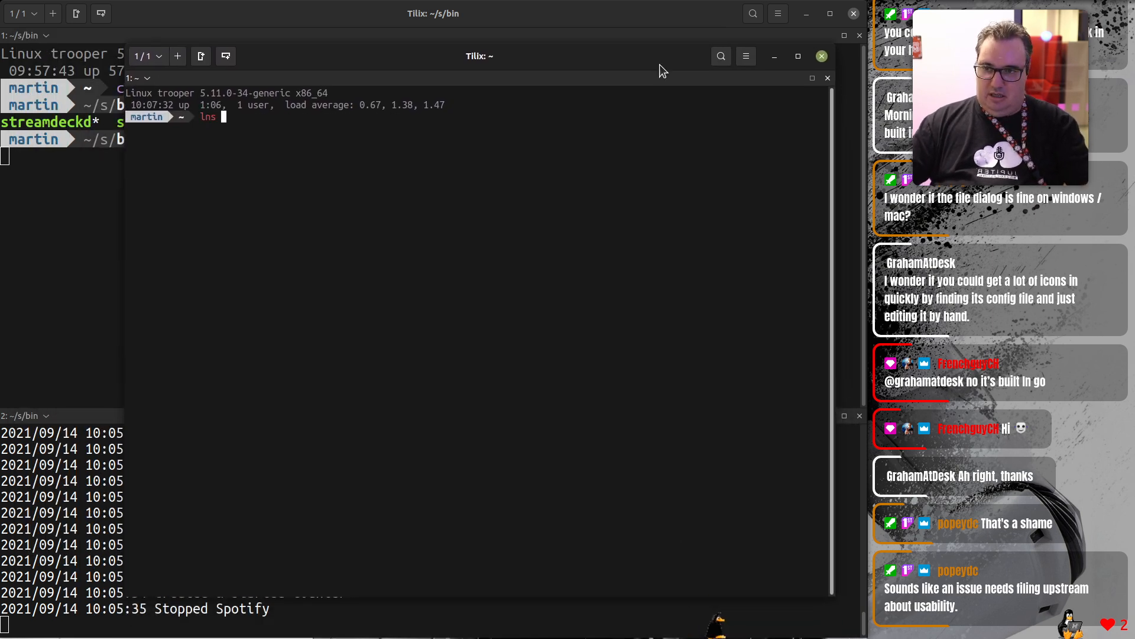
{"action": "key", "text": "BackSpace"}
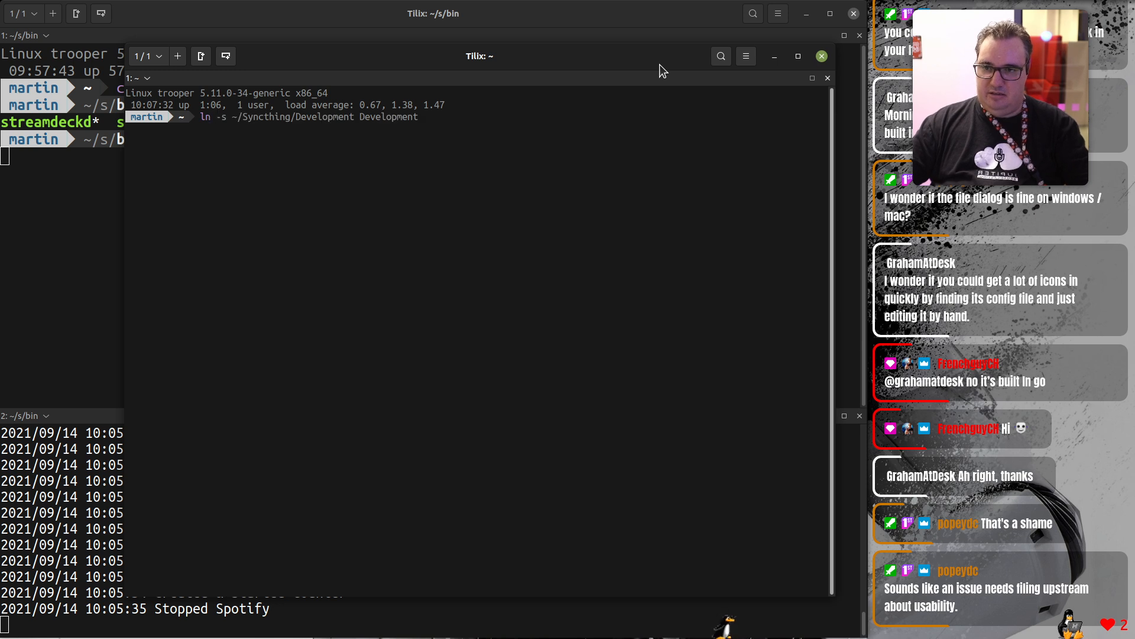
{"action": "key", "text": "Right"}
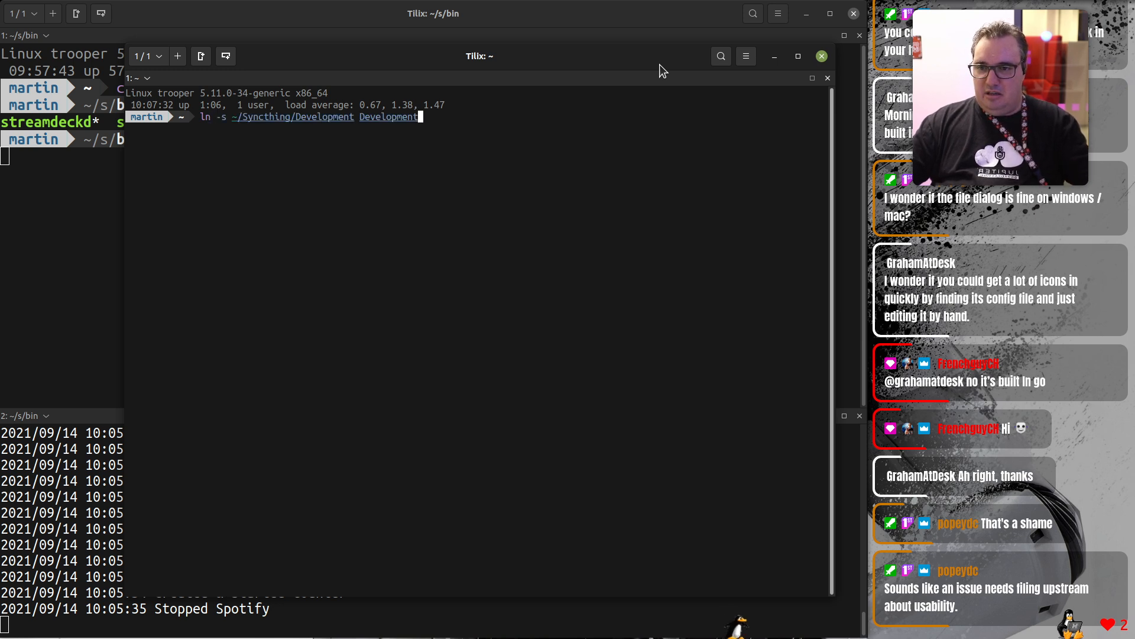
{"action": "key", "text": "BackSpace"}
{"action": "key", "text": "BackSpace"}
{"action": "key", "text": "BackSpace"}
{"action": "key", "text": "BackSpace"}
{"action": "key", "text": "BackSpace"}
{"action": "key", "text": "BackSpace"}
{"action": "key", "text": "BackSpace"}
{"action": "key", "text": "BackSpace"}
{"action": "key", "text": "BackSpace"}
{"action": "key", "text": "BackSpace"}
{"action": "key", "text": "BackSpace"}
{"action": "key", "text": "BackSpace"}
{"action": "key", "text": "BackSpace"}
{"action": "key", "text": "BackSpace"}
{"action": "key", "text": "BackSpace"}
{"action": "key", "text": "BackSpace"}
{"action": "key", "text": "BackSpace"}
{"action": "key", "text": "BackSpace"}
{"action": "key", "text": "BackSpace"}
{"action": "key", "text": "BackSpace"}
{"action": "key", "text": "BackSpace"}
{"action": "key", "text": "BackSpace"}
{"action": "key", "text": "BackSpace"}
{"action": "key", "text": "BackSpace"}
{"action": "key", "text": "BackSpace"}
{"action": "key", "text": "BackSpace"}
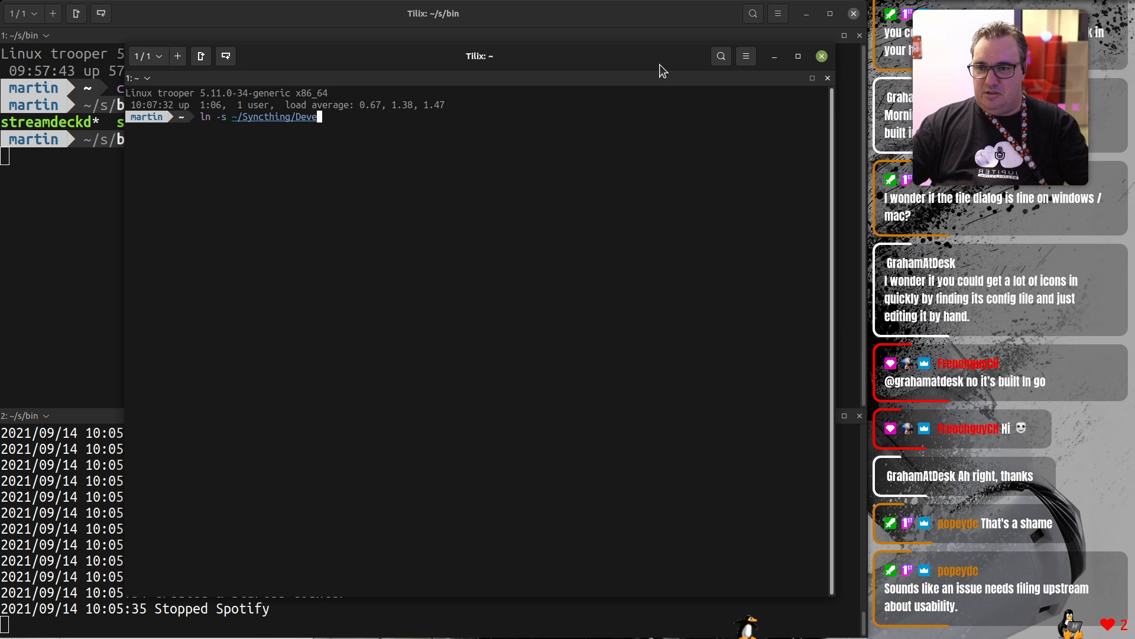
Extend the ln -s source path through the Dropbox documents folder to YouTube/Stream\ Deck/, discarding the suggested 8-bit Vs folder.
{"action": "type", "text": "/Dropbox/Documents/Mart"}
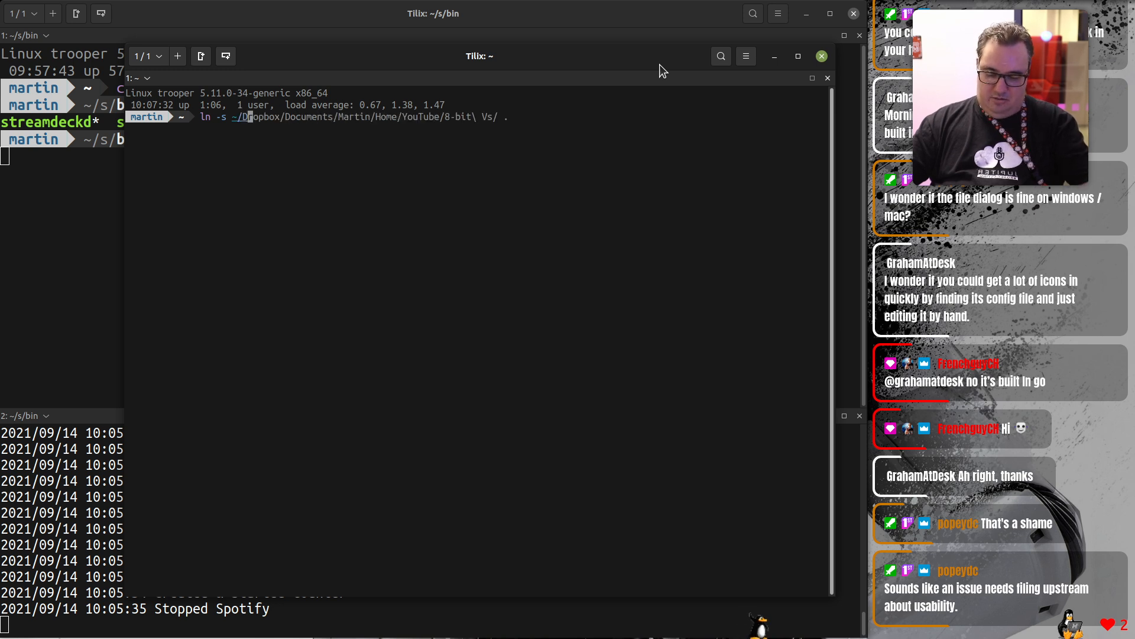
{"action": "key", "text": "Right"}
{"action": "key", "text": "BackSpace"}
{"action": "key", "text": "BackSpace"}
{"action": "key", "text": "BackSpace"}
{"action": "key", "text": "BackSpace"}
{"action": "key", "text": "BackSpace"}
{"action": "key", "text": "BackSpace"}
{"action": "key", "text": "BackSpace"}
{"action": "key", "text": "BackSpace"}
{"action": "key", "text": "BackSpace"}
{"action": "key", "text": "BackSpace"}
{"action": "key", "text": "BackSpace"}
{"action": "key", "text": "BackSpace"}
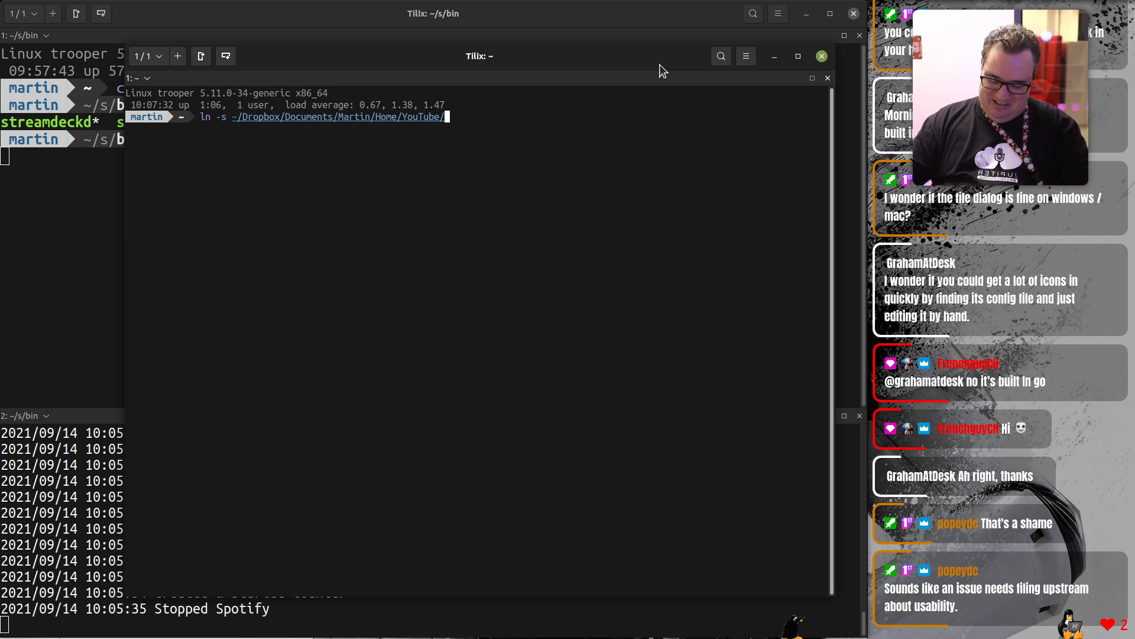
{"action": "type", "text": "Stream\\ Deck/"}
{"action": "key", "text": "Tab"}
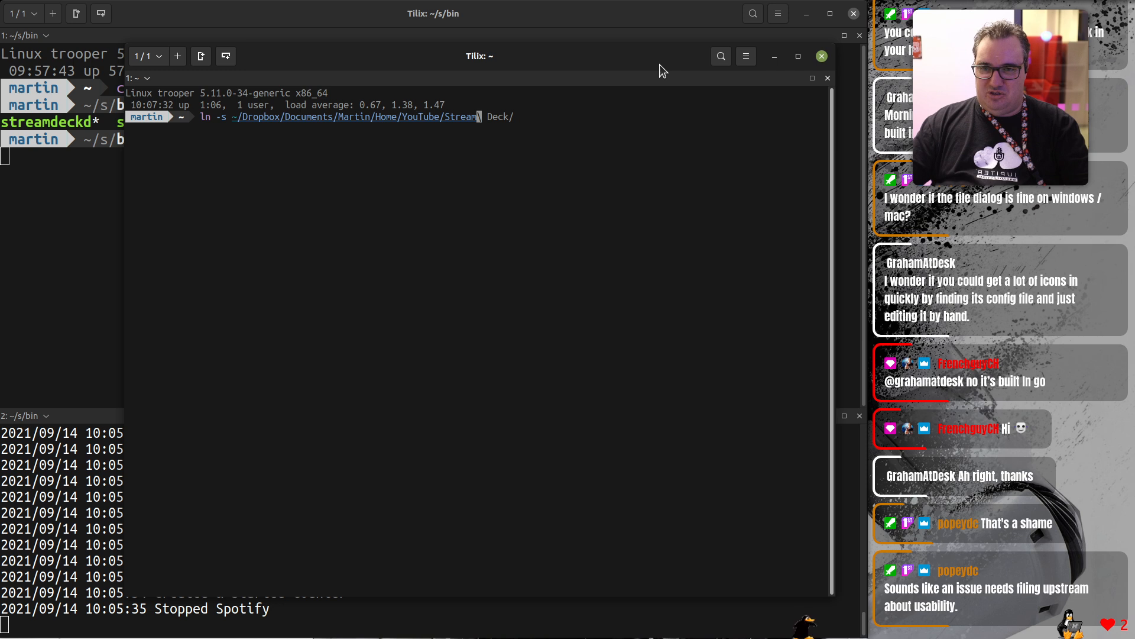
{"action": "key", "text": "Right"}
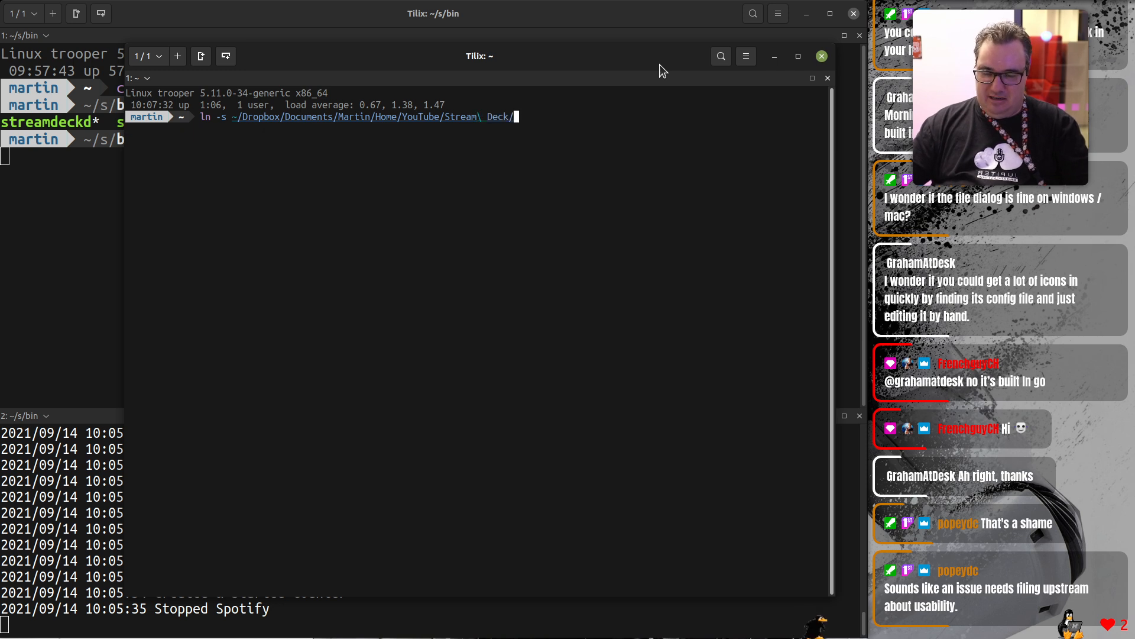
List the Stream Deck folder's completions, complete the source path with Standard-Clarity-Icons/, and run the command with SD_Icons/ as the link name.
{"action": "key", "text": "Tab"}
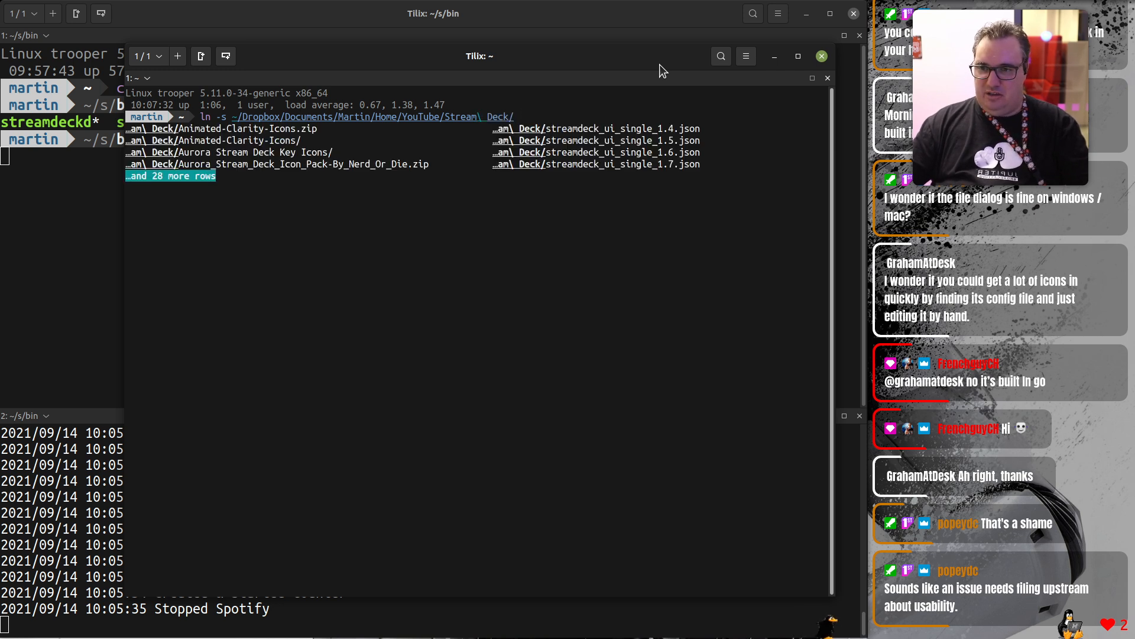
{"action": "key", "text": "Tab"}
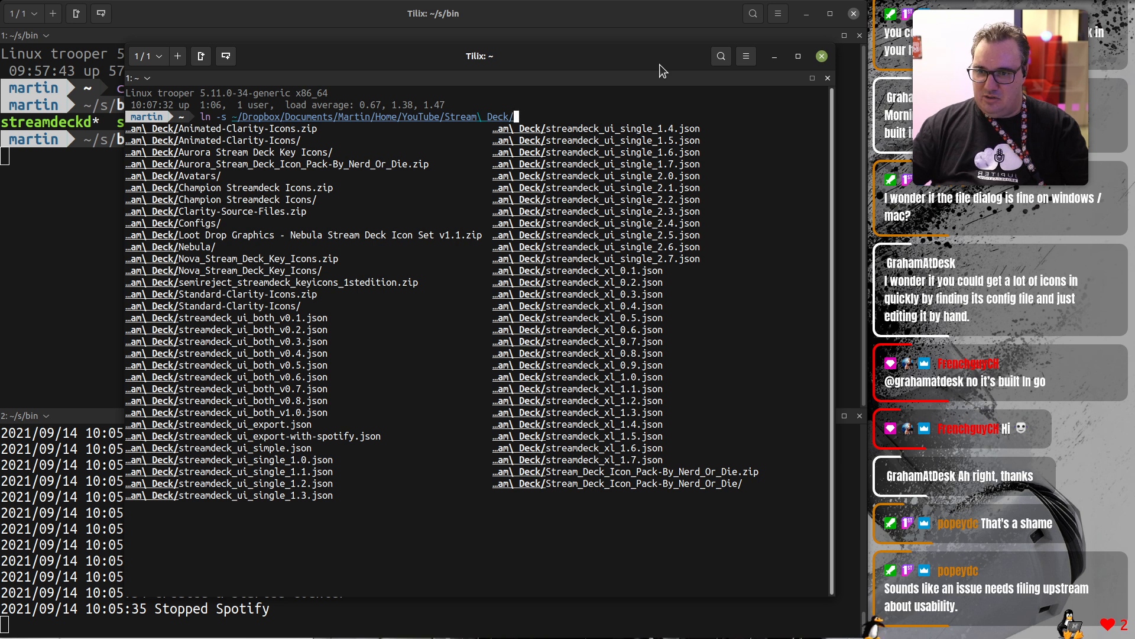
{"action": "type", "text": "St"}
{"action": "key", "text": "Tab"}
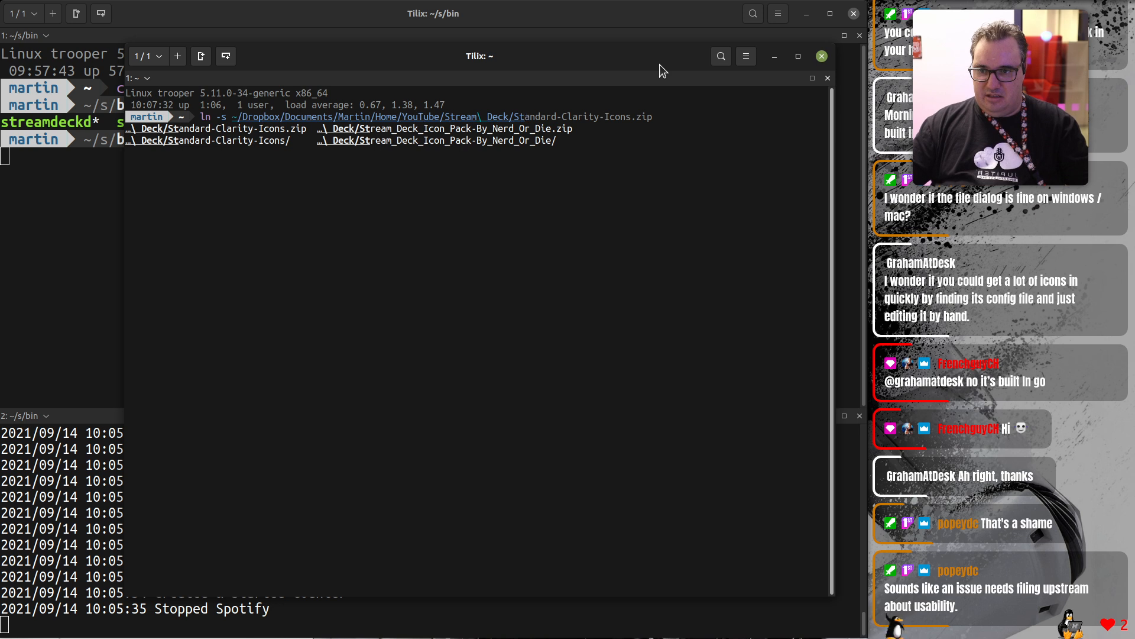
{"action": "type", "text": "andard"}
{"action": "key", "text": "Tab"}
{"action": "type", "text": "/"}
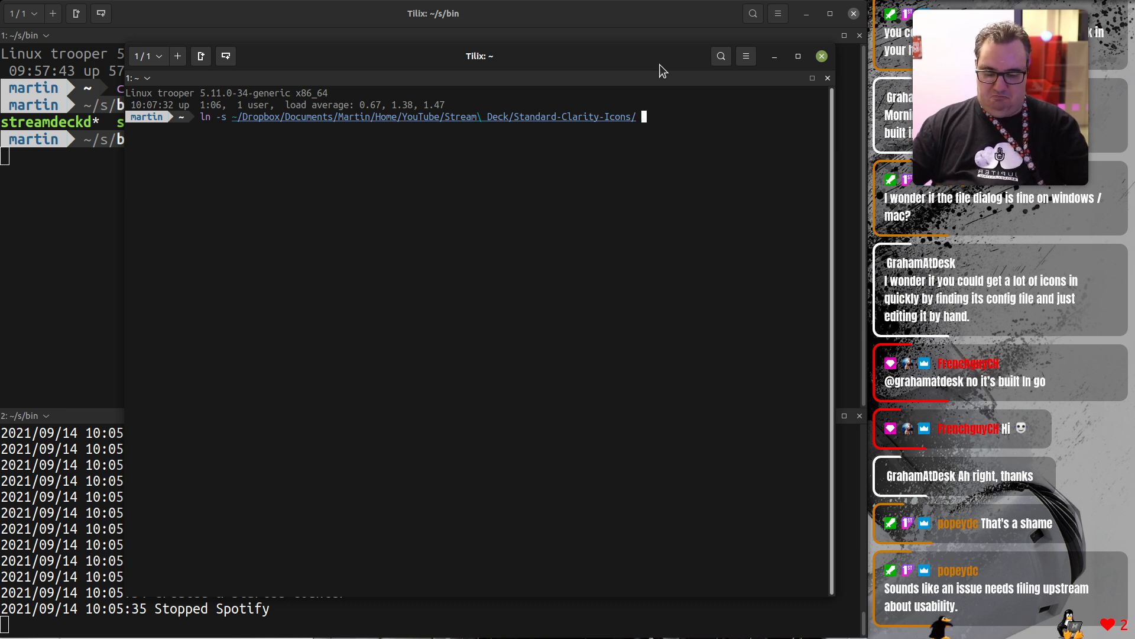
{"action": "type", "text": " SD_Icons/"}
{"action": "key", "text": "Return"}
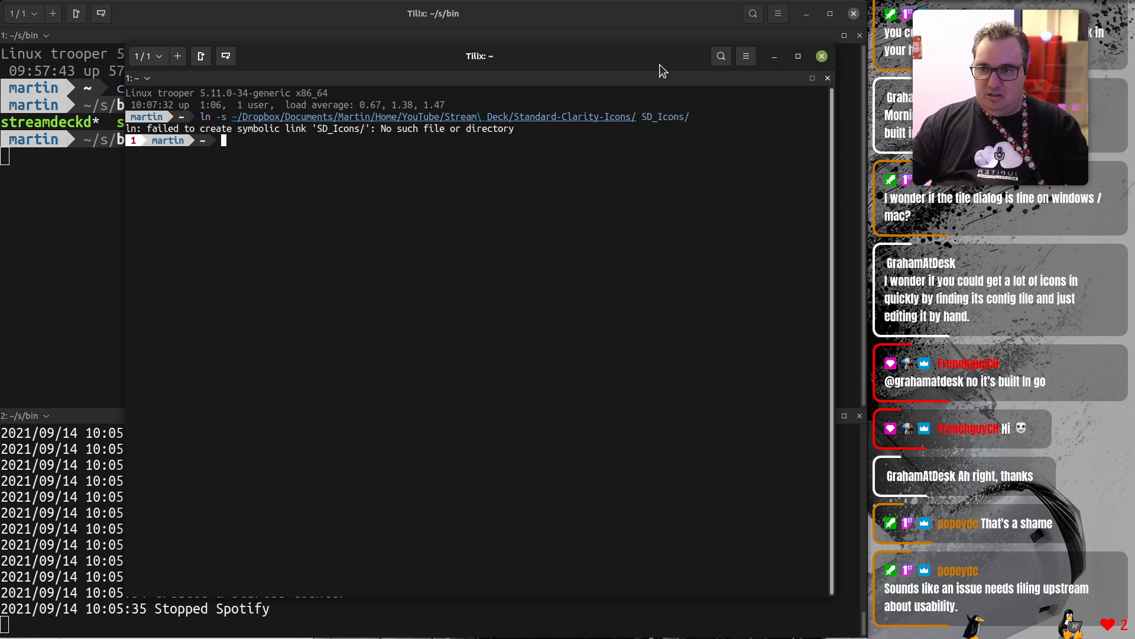
Rerun the ln -s command with its arguments swapped, placing SD_Icons/ before the Standard-Clarity-Icons/ path.
{"action": "key", "text": "Up"}
{"action": "key", "text": "BackSpace"}
{"action": "key", "text": "BackSpace"}
{"action": "key", "text": "BackSpace"}
{"action": "key", "text": "BackSpace"}
{"action": "key", "text": "BackSpace"}
{"action": "key", "text": "BackSpace"}
{"action": "key", "text": "BackSpace"}
{"action": "key", "text": "BackSpace"}
{"action": "key", "text": "BackSpace"}
{"action": "key", "text": "BackSpace"}
{"action": "key", "text": "ctrl+Left"}
{"action": "key", "text": "ctrl+Left"}
{"action": "key", "text": "ctrl+Left"}
{"action": "key", "text": "ctrl+Left"}
{"action": "key", "text": "ctrl+Left"}
{"action": "key", "text": "ctrl+Left"}
{"action": "key", "text": "ctrl+Left"}
{"action": "key", "text": "ctrl+Left"}
{"action": "key", "text": "ctrl+Left"}
{"action": "key", "text": "ctrl+Left"}
{"action": "key", "text": "Left"}
{"action": "type", "text": "SD_Icons/ ~/"}
{"action": "key", "text": "BackSpace"}
{"action": "key", "text": "BackSpace"}
{"action": "type", "text": "/"}
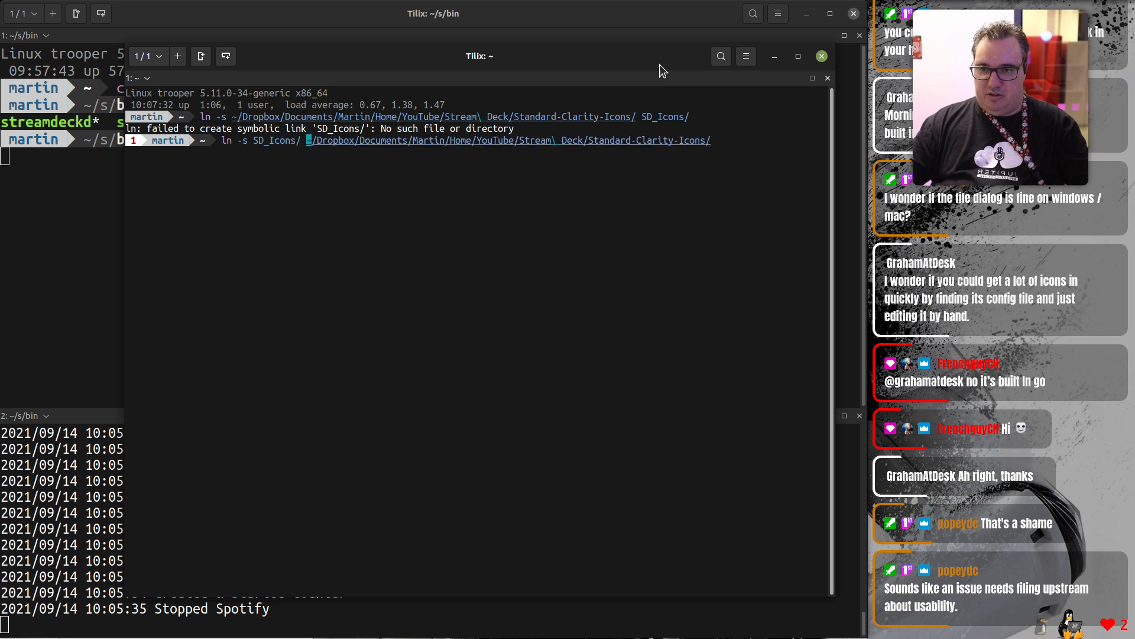
{"action": "key", "text": "Return"}
List the home folder in long format, check it for the SD_Icons link, and clear the terminal.
{"action": "type", "text": "ls -l"}
{"action": "key", "text": "Return"}
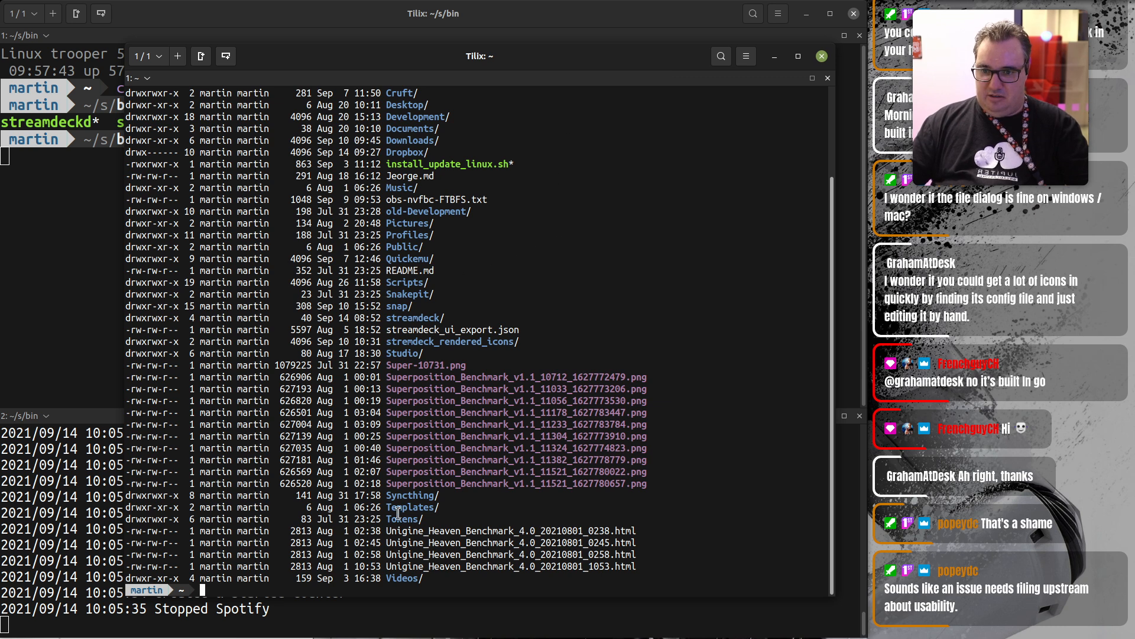
{"action": "scroll", "coordinate": [438, 297], "scroll_direction": "up", "scroll_amount": 3}
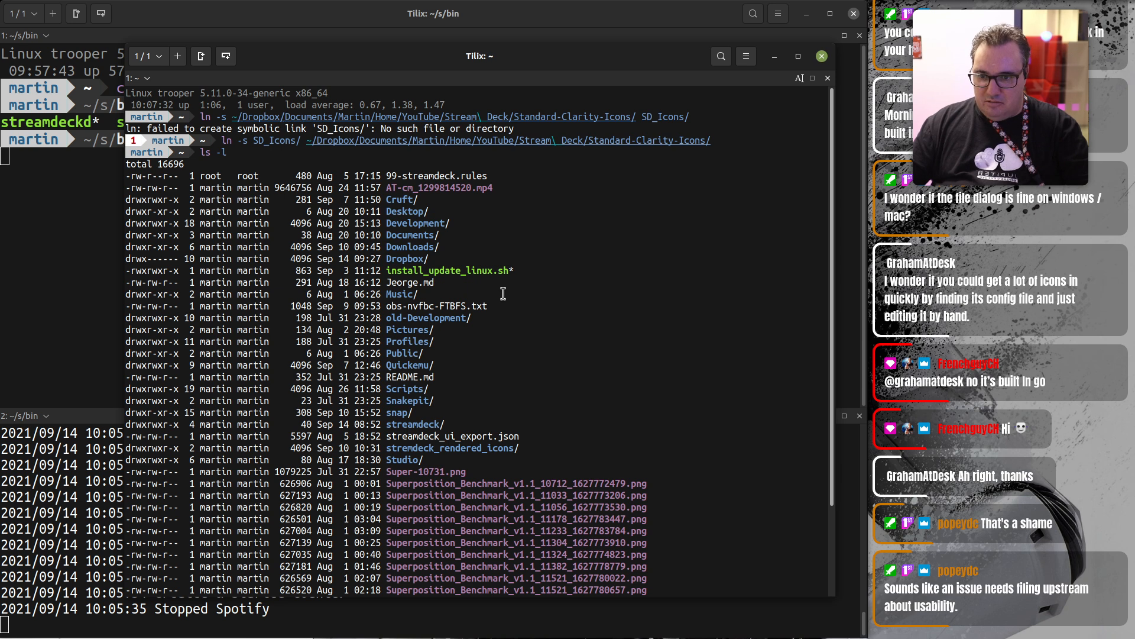
{"action": "scroll", "coordinate": [503, 294], "scroll_direction": "down", "scroll_amount": 3}
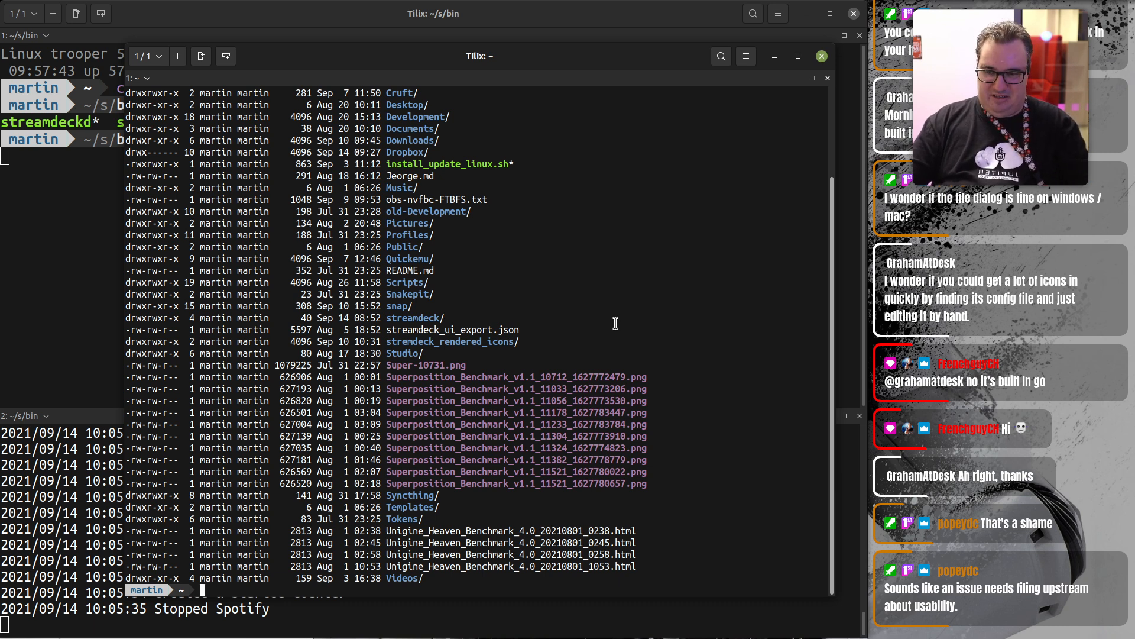
{"action": "type", "text": "clear"}
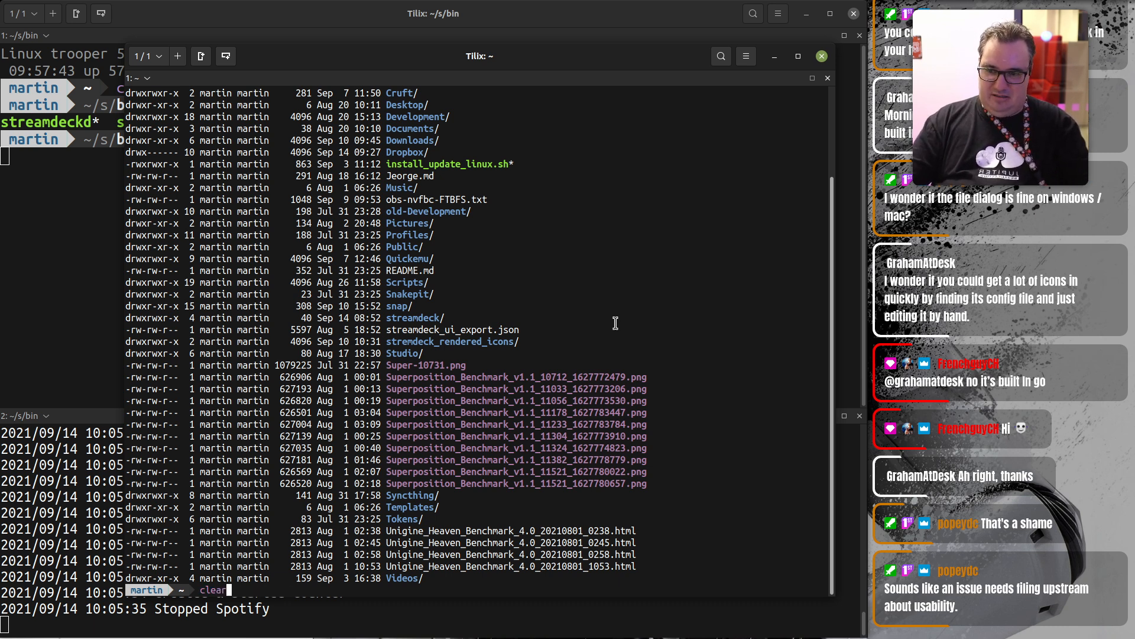
{"action": "key", "text": "Return"}
Turn the previous ln -s command into ls -l and list the Standard-Clarity-Icons folder in long format.
{"action": "key", "text": "Up"}
{"action": "key", "text": "Up"}
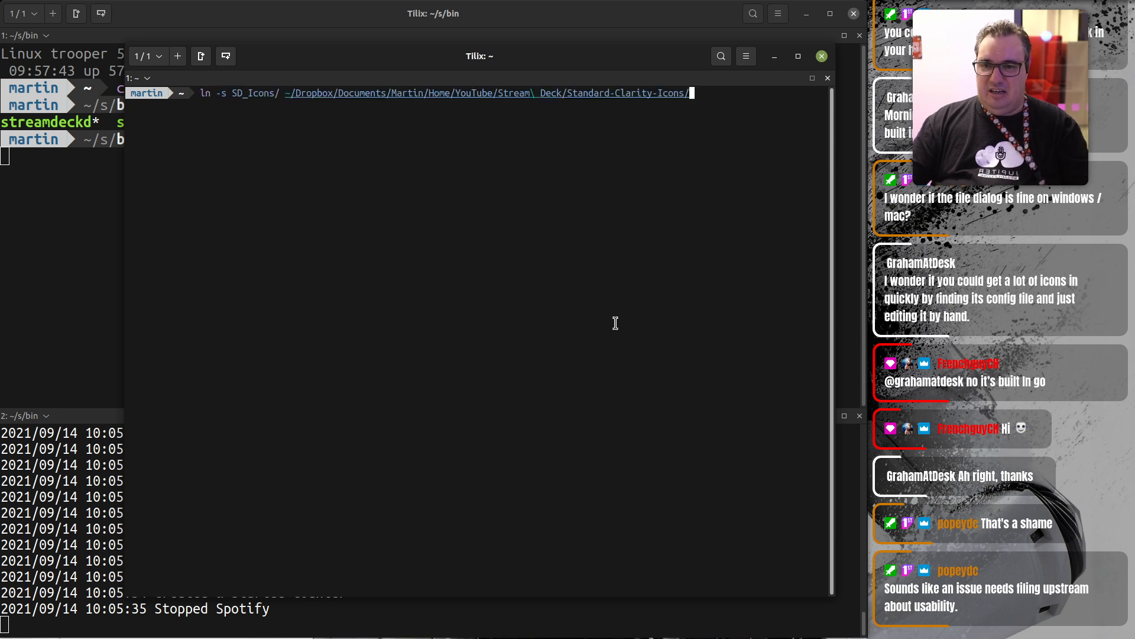
{"action": "key", "text": "Left"}
{"action": "key", "text": "Left"}
{"action": "key", "text": "Left"}
{"action": "key", "text": "Left"}
{"action": "key", "text": "Left"}
{"action": "key", "text": "Left"}
{"action": "key", "text": "Left"}
{"action": "key", "text": "Left"}
{"action": "key", "text": "Left"}
{"action": "key", "text": "Left"}
{"action": "key", "text": "Left"}
{"action": "key", "text": "Left"}
{"action": "key", "text": "Left"}
{"action": "key", "text": "Left"}
{"action": "key", "text": "Left"}
{"action": "key", "text": "Left"}
{"action": "key", "text": "Left"}
{"action": "key", "text": "Left"}
{"action": "key", "text": "Left"}
{"action": "key", "text": "Left"}
{"action": "key", "text": "Left"}
{"action": "key", "text": "Left"}
{"action": "key", "text": "Left"}
{"action": "key", "text": "Left"}
{"action": "key", "text": "Left"}
{"action": "key", "text": "BackSpace"}
{"action": "key", "text": "BackSpace"}
{"action": "key", "text": "BackSpace"}
{"action": "key", "text": "BackSpace"}
{"action": "key", "text": "BackSpace"}
{"action": "key", "text": "BackSpace"}
{"action": "key", "text": "BackSpace"}
{"action": "key", "text": "BackSpace"}
{"action": "key", "text": "BackSpace"}
{"action": "key", "text": "BackSpace"}
{"action": "key", "text": "BackSpace"}
{"action": "key", "text": "BackSpace"}
{"action": "key", "text": "BackSpace"}
{"action": "key", "text": "BackSpace"}
{"action": "key", "text": "BackSpace"}
{"action": "key", "text": "BackSpace"}
{"action": "type", "text": "ls -"}
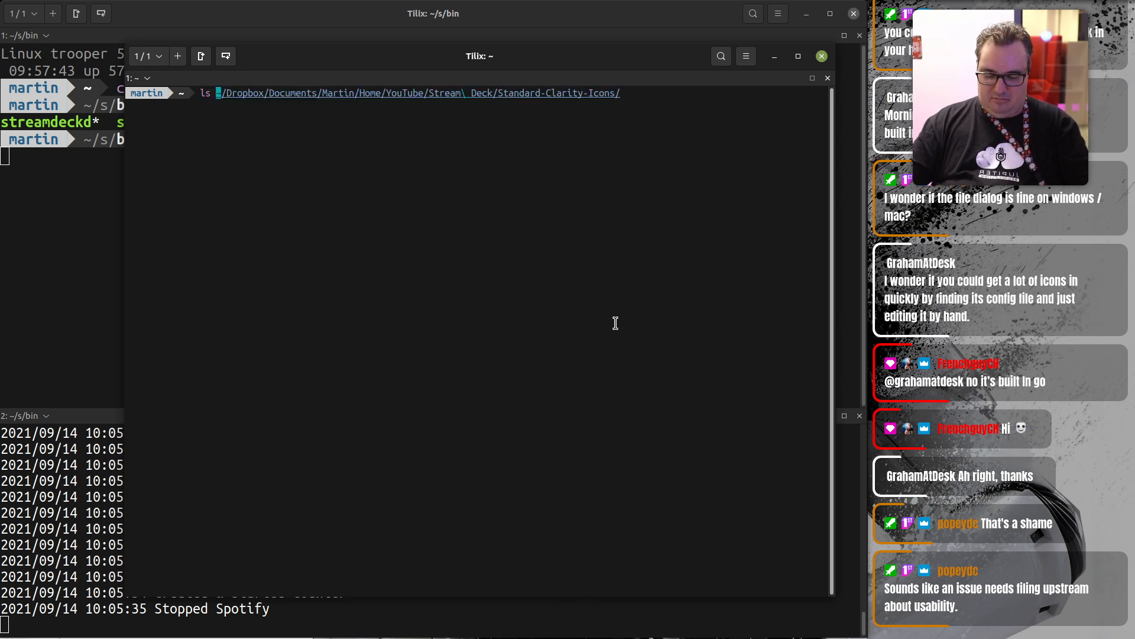
{"action": "type", "text": "l"}
{"action": "key", "text": "Return"}
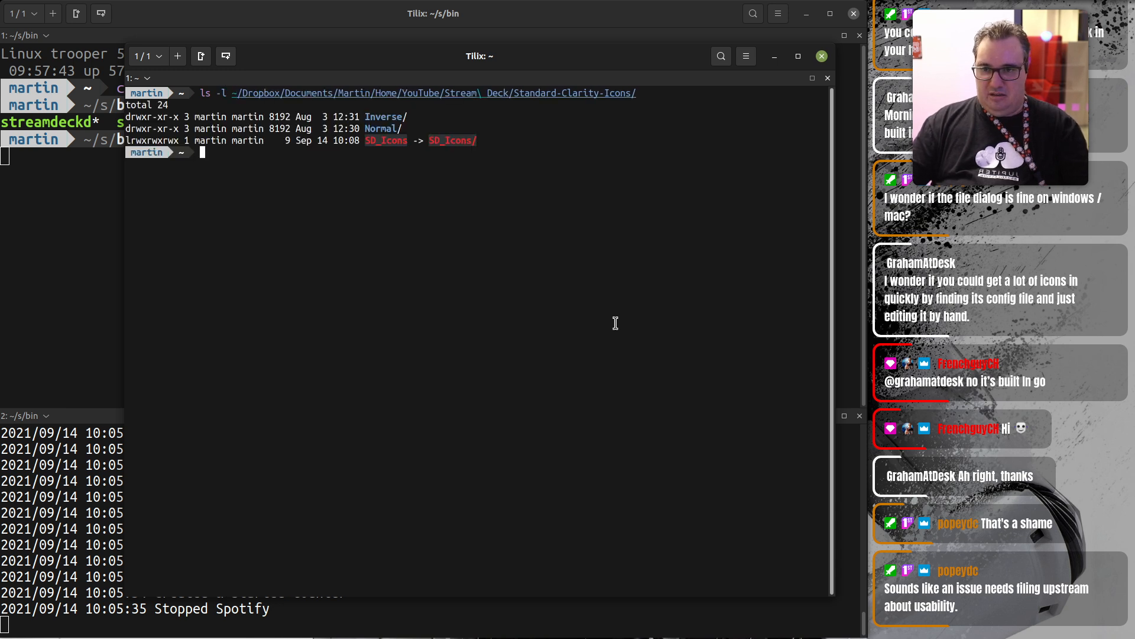
Recall the ls -l command and rewrite it as ln -s SD_Icons/ followed by the Standard-Clarity-Icons path.
{"action": "key", "text": "Up"}
{"action": "key", "text": "ctrl+w"}
{"action": "key", "text": "BackSpace"}
{"action": "key", "text": "BackSpace"}
{"action": "key", "text": "BackSpace"}
{"action": "key", "text": "BackSpace"}
{"action": "key", "text": "BackSpace"}
{"action": "type", "text": "n -s SD_Icons/"}
{"action": "key", "text": "ctrl+y"}
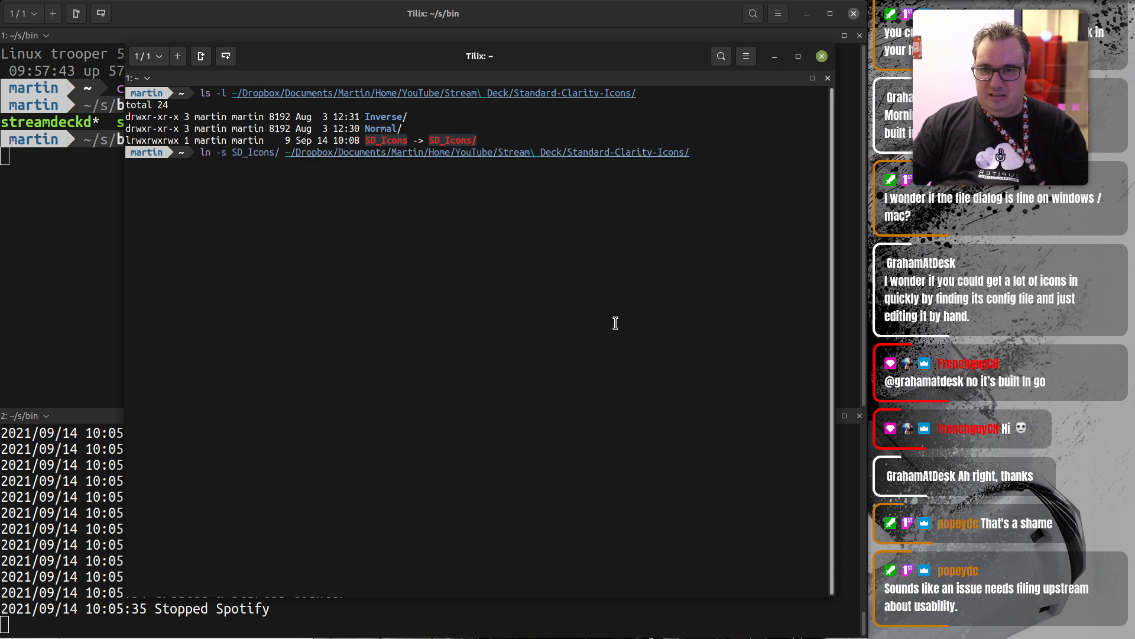
Remove SD_Icons/ from before the Standard-Clarity-Icons path so that only ln -s precedes it.
{"action": "key", "text": "Left"}
{"action": "key", "text": "Left"}
{"action": "key", "text": "Left"}
{"action": "key", "text": "Left"}
{"action": "key", "text": "Left"}
{"action": "key", "text": "Left"}
{"action": "key", "text": "Left"}
{"action": "key", "text": "Left"}
{"action": "key", "text": "Left"}
{"action": "key", "text": "Left"}
{"action": "key", "text": "Left"}
{"action": "key", "text": "Left"}
{"action": "key", "text": "Left"}
{"action": "key", "text": "Left"}
{"action": "key", "text": "Left"}
{"action": "key", "text": "Left"}
{"action": "key", "text": "Left"}
{"action": "key", "text": "Left"}
{"action": "key", "text": "Left"}
{"action": "key", "text": "Left"}
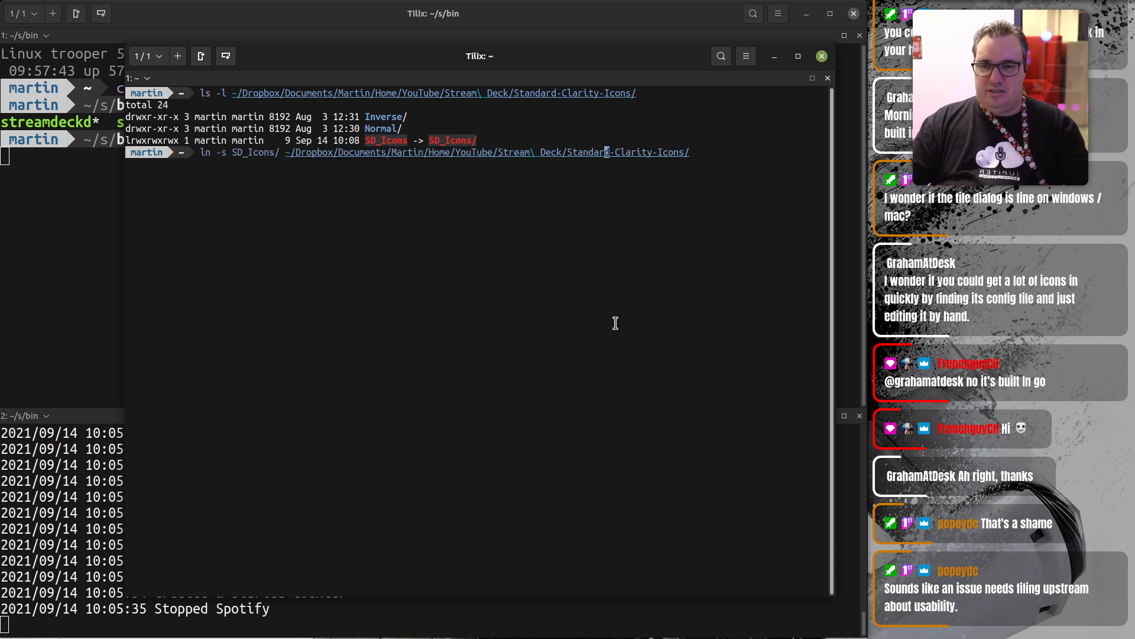
{"action": "key", "text": "Left"}
{"action": "key", "text": "Left"}
{"action": "key", "text": "Left"}
{"action": "key", "text": "Left"}
{"action": "key", "text": "Left"}
{"action": "key", "text": "Left"}
{"action": "key", "text": "Left"}
{"action": "key", "text": "Left"}
{"action": "key", "text": "Left"}
{"action": "key", "text": "Left"}
{"action": "key", "text": "Left"}
{"action": "key", "text": "Left"}
{"action": "key", "text": "Left"}
{"action": "key", "text": "Left"}
{"action": "key", "text": "Left"}
{"action": "key", "text": "Left"}
{"action": "key", "text": "BackSpace"}
{"action": "key", "text": "BackSpace"}
{"action": "key", "text": "BackSpace"}
{"action": "key", "text": "BackSpace"}
{"action": "key", "text": "BackSpace"}
{"action": "key", "text": "BackSpace"}
{"action": "key", "text": "BackSpace"}
{"action": "key", "text": "BackSpace"}
{"action": "key", "text": "BackSpace"}
{"action": "key", "text": "BackSpace"}
{"action": "key", "text": "BackSpace"}
{"action": "key", "text": "BackSpace"}
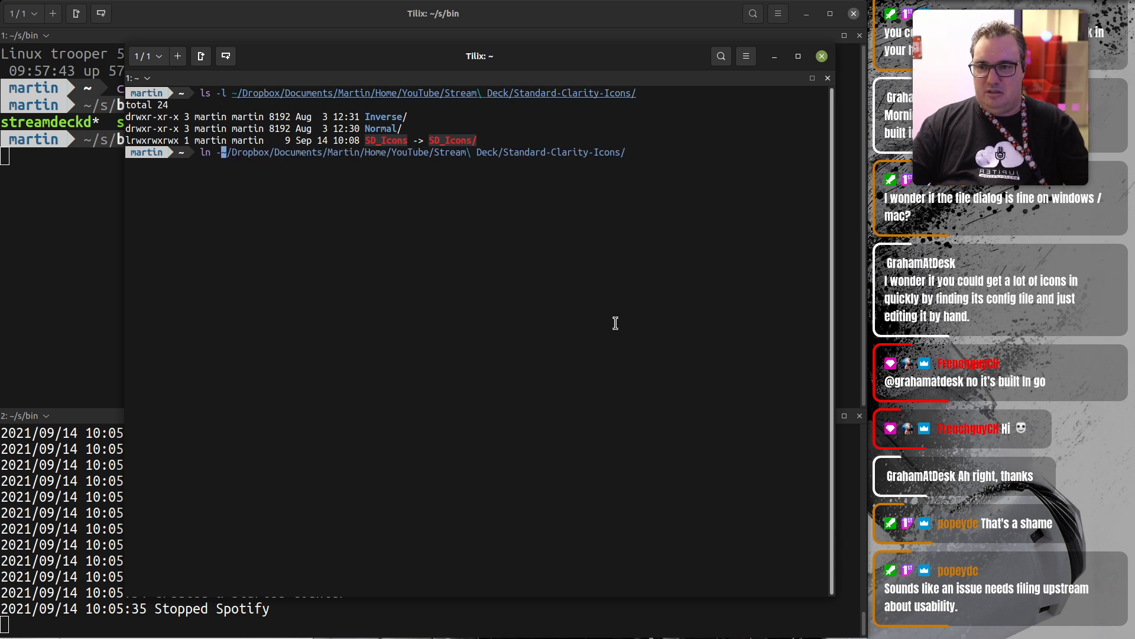
{"action": "type", "text": "s"}
Run the ln -s command with . as the link destination and list the home folder to check for the link.
{"action": "key", "text": "Right"}
{"action": "key", "text": "Right"}
{"action": "key", "text": "Right"}
{"action": "key", "text": "Right"}
{"action": "key", "text": "Right"}
{"action": "key", "text": "Right"}
{"action": "key", "text": "Right"}
{"action": "key", "text": "Right"}
{"action": "key", "text": "Right"}
{"action": "key", "text": "Right"}
{"action": "key", "text": "Right"}
{"action": "key", "text": "Right"}
{"action": "key", "text": "Right"}
{"action": "key", "text": "Right"}
{"action": "key", "text": "Right"}
{"action": "key", "text": "Right"}
{"action": "key", "text": "Right"}
{"action": "key", "text": "Right"}
{"action": "key", "text": "Right"}
{"action": "key", "text": "Right"}
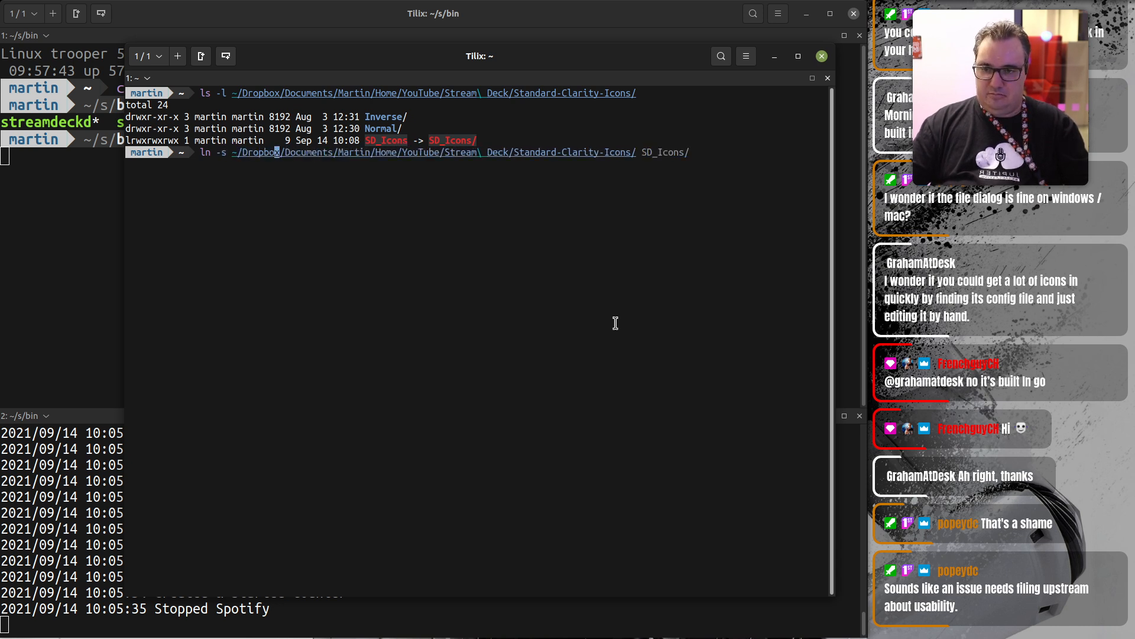
{"action": "key", "text": "Right"}
{"action": "key", "text": "Right"}
{"action": "key", "text": "Right"}
{"action": "key", "text": "Right"}
{"action": "key", "text": "Right"}
{"action": "key", "text": "Right"}
{"action": "key", "text": "Right"}
{"action": "key", "text": "Right"}
{"action": "key", "text": "Right"}
{"action": "key", "text": "Right"}
{"action": "key", "text": "Right"}
{"action": "key", "text": "Right"}
{"action": "key", "text": "Right"}
{"action": "key", "text": "Right"}
{"action": "key", "text": "Right"}
{"action": "key", "text": "Right"}
{"action": "key", "text": "Right"}
{"action": "key", "text": "Right"}
{"action": "key", "text": "Right"}
{"action": "key", "text": "Right"}
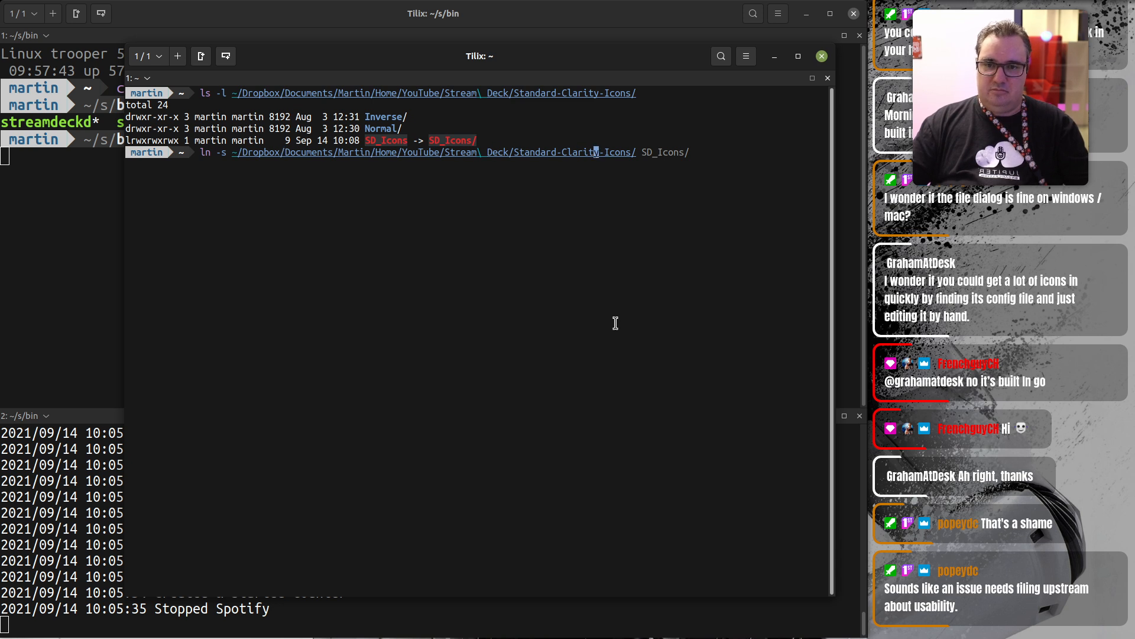
{"action": "key", "text": "BackSpace"}
{"action": "key", "text": "BackSpace"}
{"action": "key", "text": "BackSpace"}
{"action": "key", "text": "BackSpace"}
{"action": "key", "text": "BackSpace"}
{"action": "key", "text": "BackSpace"}
{"action": "key", "text": "BackSpace"}
{"action": "key", "text": "BackSpace"}
{"action": "key", "text": "BackSpace"}
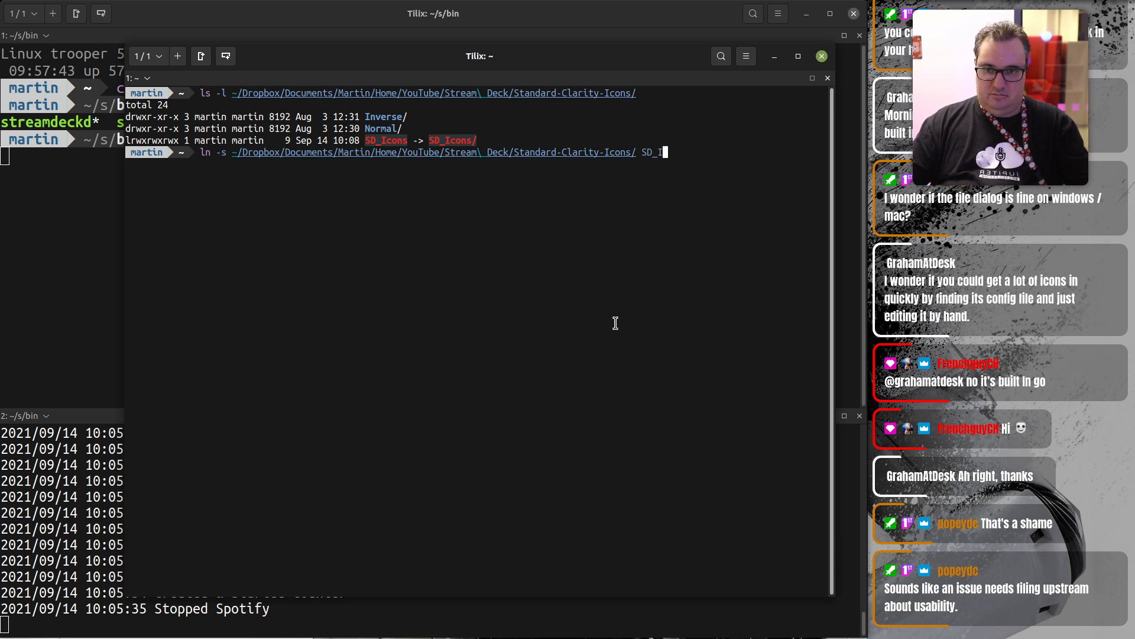
{"action": "type", "text": "."}
{"action": "key", "text": "Return"}
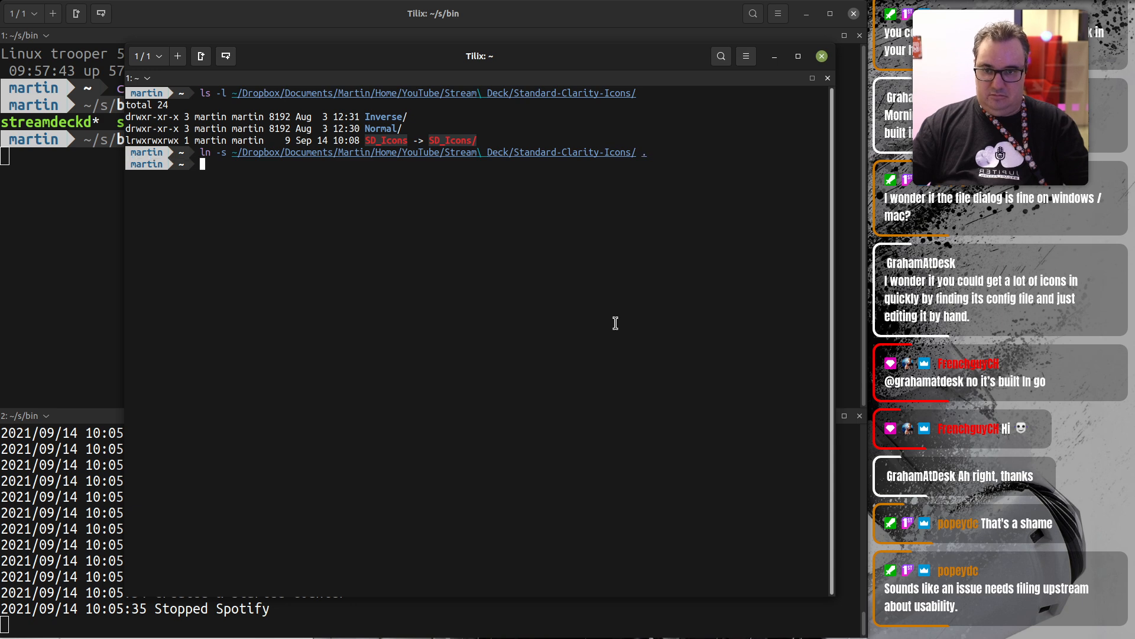
{"action": "type", "text": "ls"}
{"action": "key", "text": "Return"}
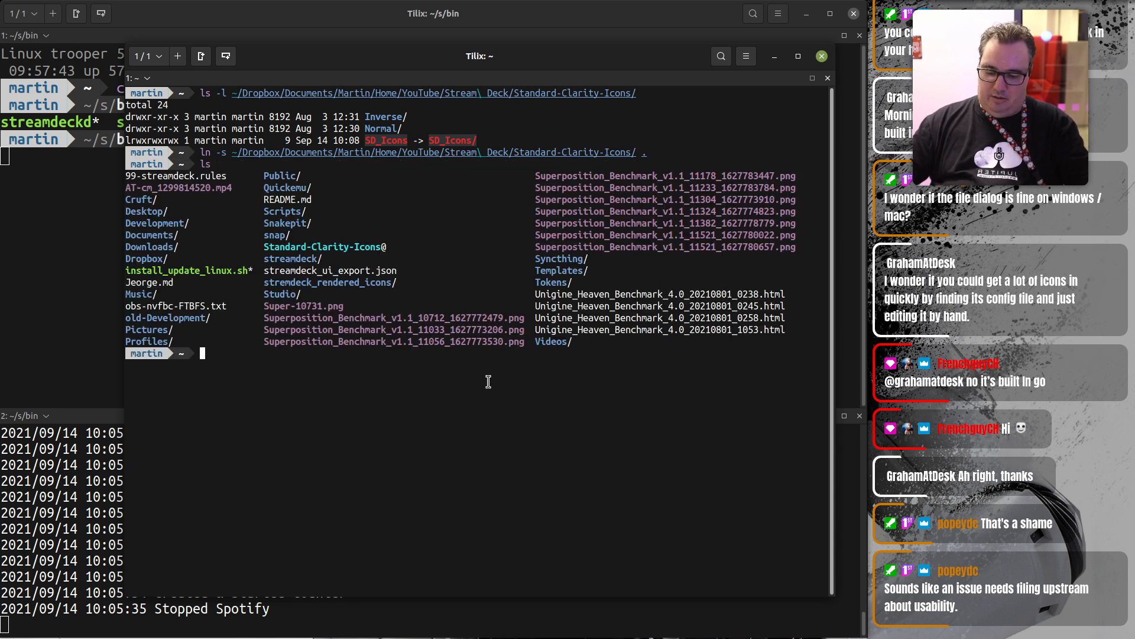
Close the extra terminal window and set the text alignment of the Vol 10% and Vol 20% buttons to BOTTOM in StreamDeck Unix.
{"action": "key", "text": "alt+Tab"}
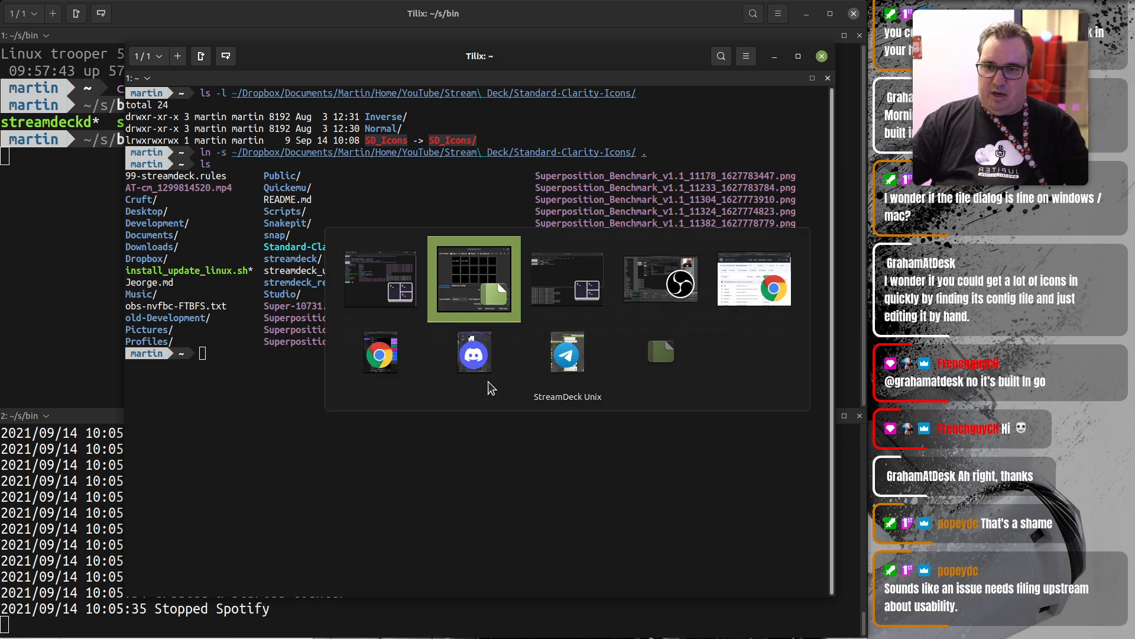
{"action": "left_click", "coordinate": [821, 56]}
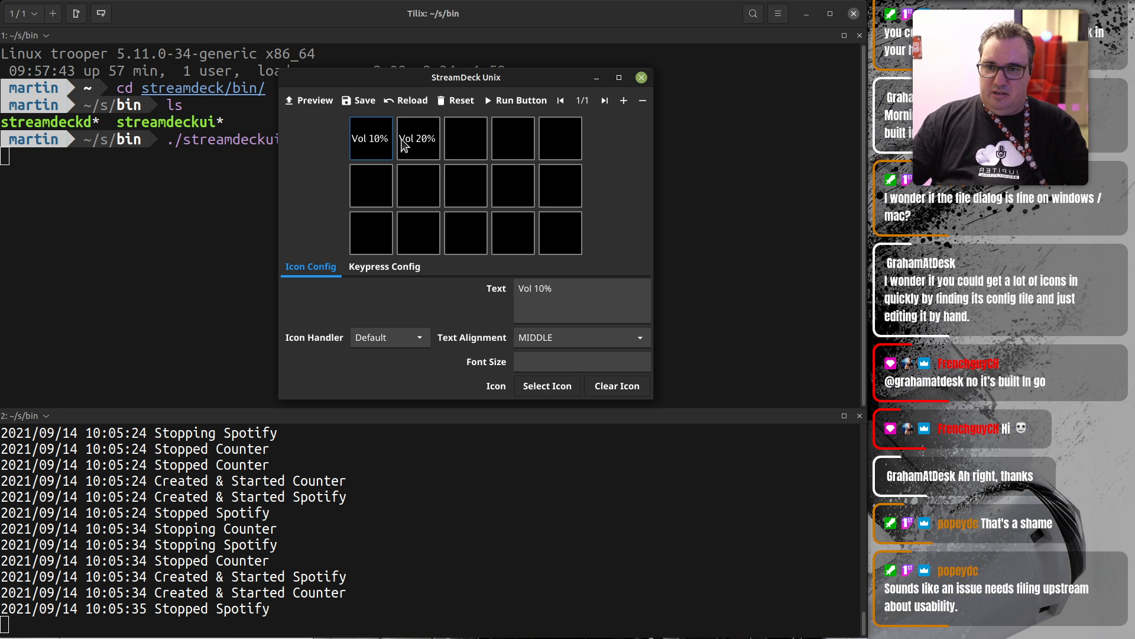
{"action": "left_click", "coordinate": [559, 341]}
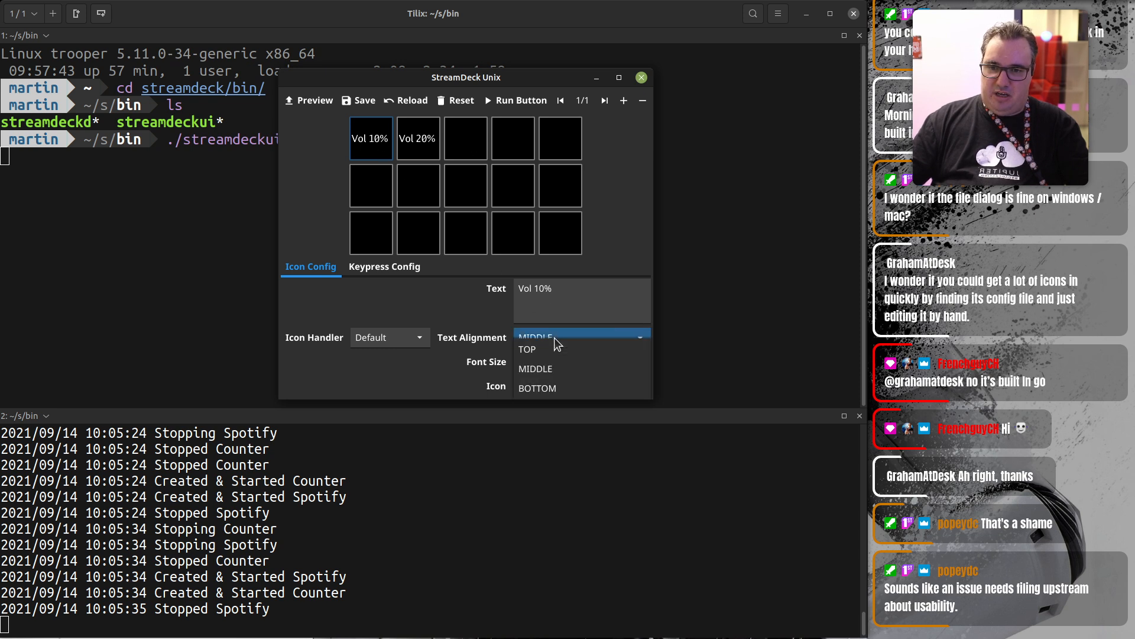
{"action": "left_click", "coordinate": [547, 388]}
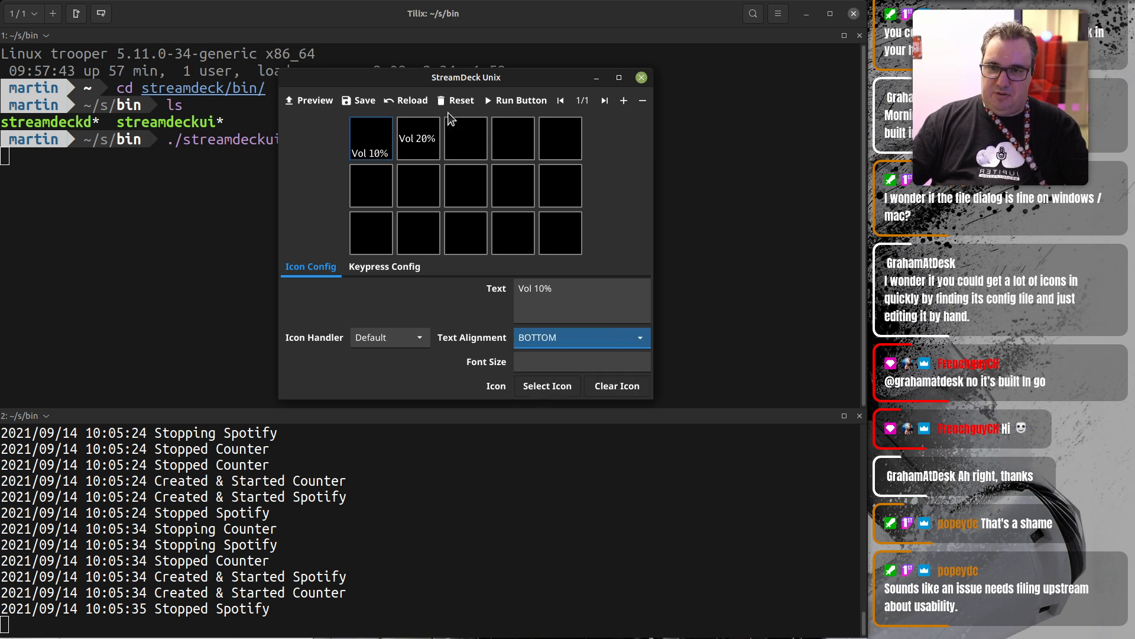
{"action": "left_click", "coordinate": [412, 138]}
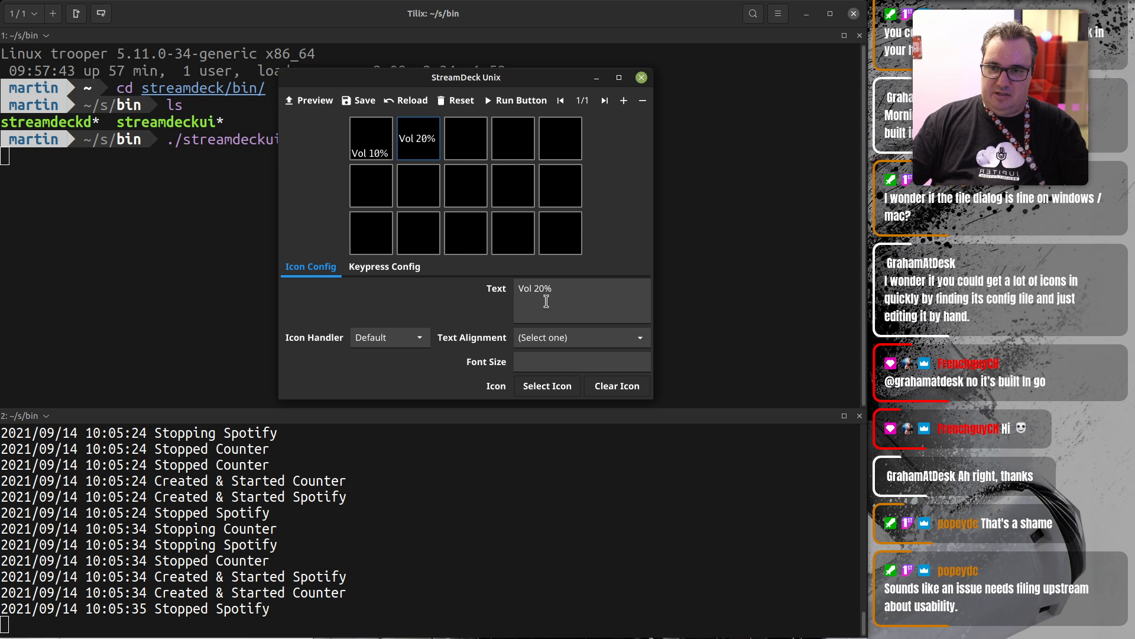
{"action": "left_click", "coordinate": [549, 342]}
{"action": "left_click", "coordinate": [541, 387]}
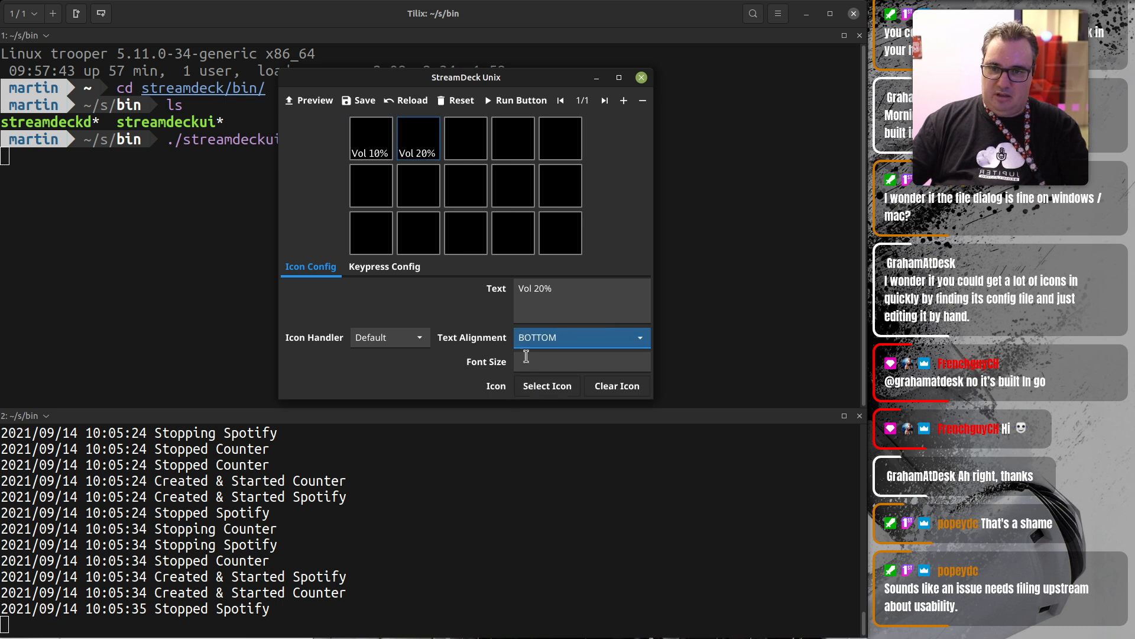
Set the Vol 10% button's icon to a Scene-Ele PNG from the linked Standard-Clarity-Icons folder and preview the configuration.
{"action": "left_click", "coordinate": [384, 141]}
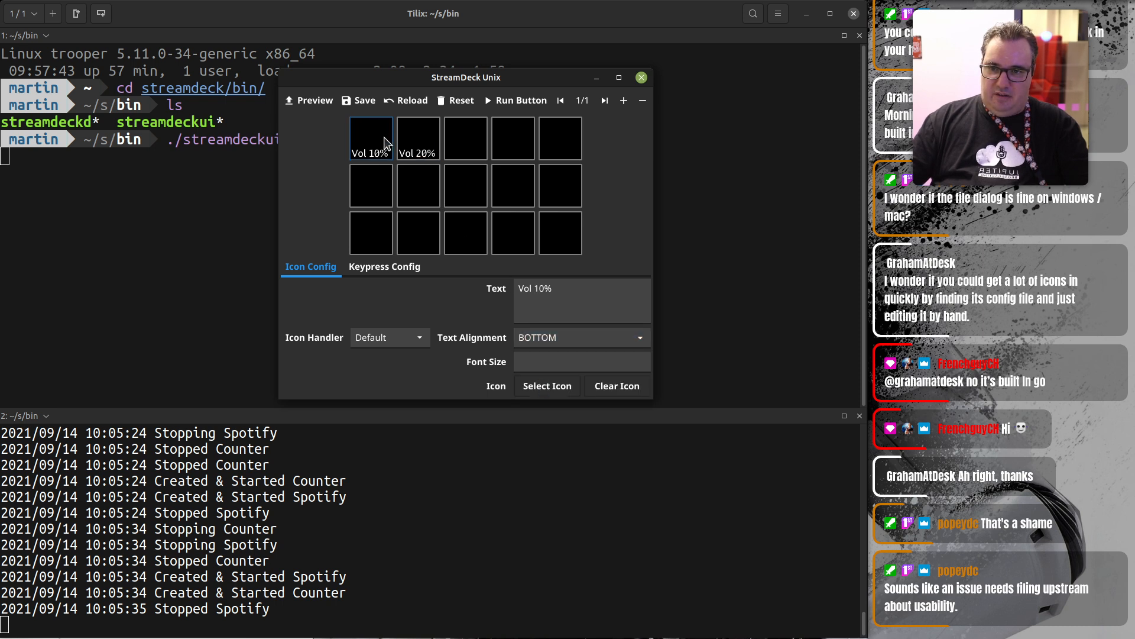
{"action": "left_click", "coordinate": [552, 389]}
{"action": "scroll", "coordinate": [482, 256], "scroll_direction": "down", "scroll_amount": 5}
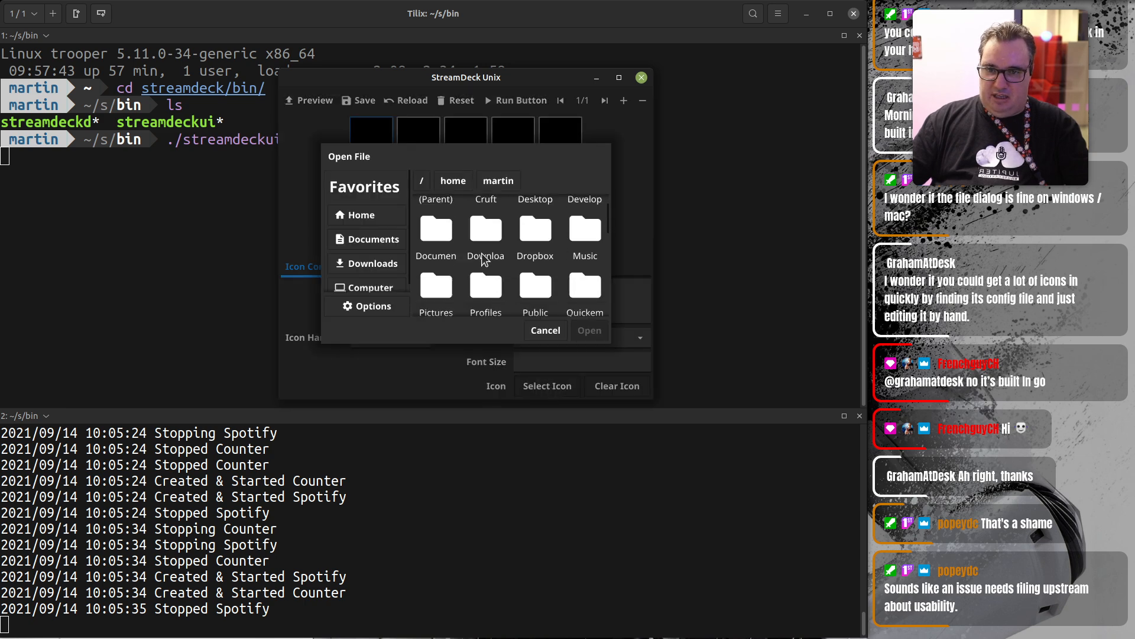
{"action": "left_click", "coordinate": [534, 256]}
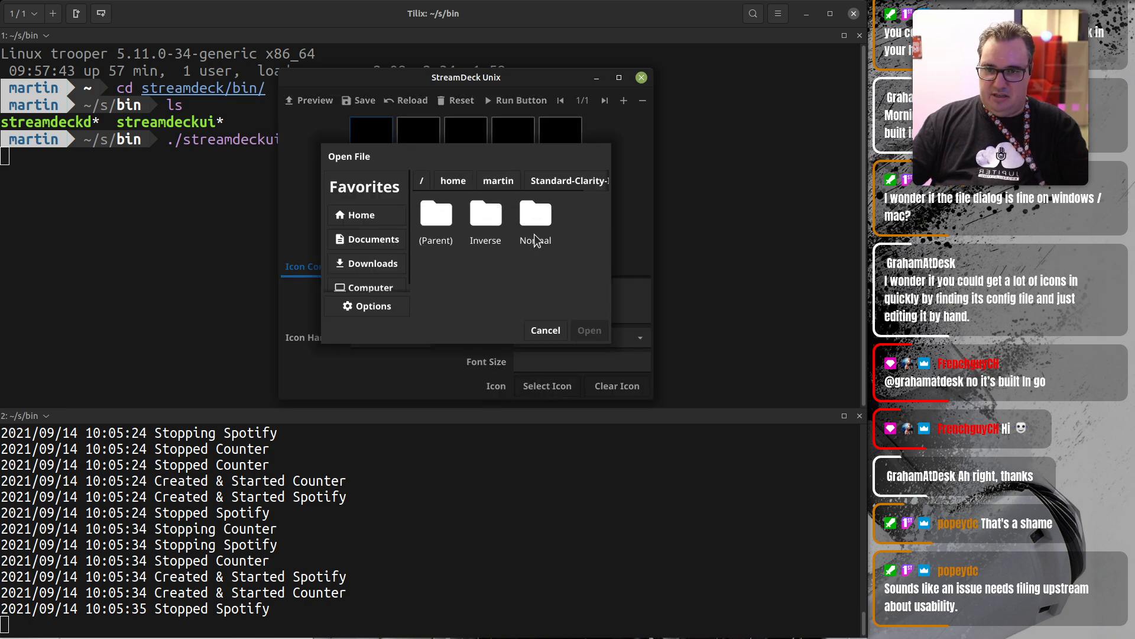
{"action": "scroll", "coordinate": [553, 277], "scroll_direction": "down", "scroll_amount": 3}
{"action": "scroll", "coordinate": [554, 275], "scroll_direction": "down", "scroll_amount": 3}
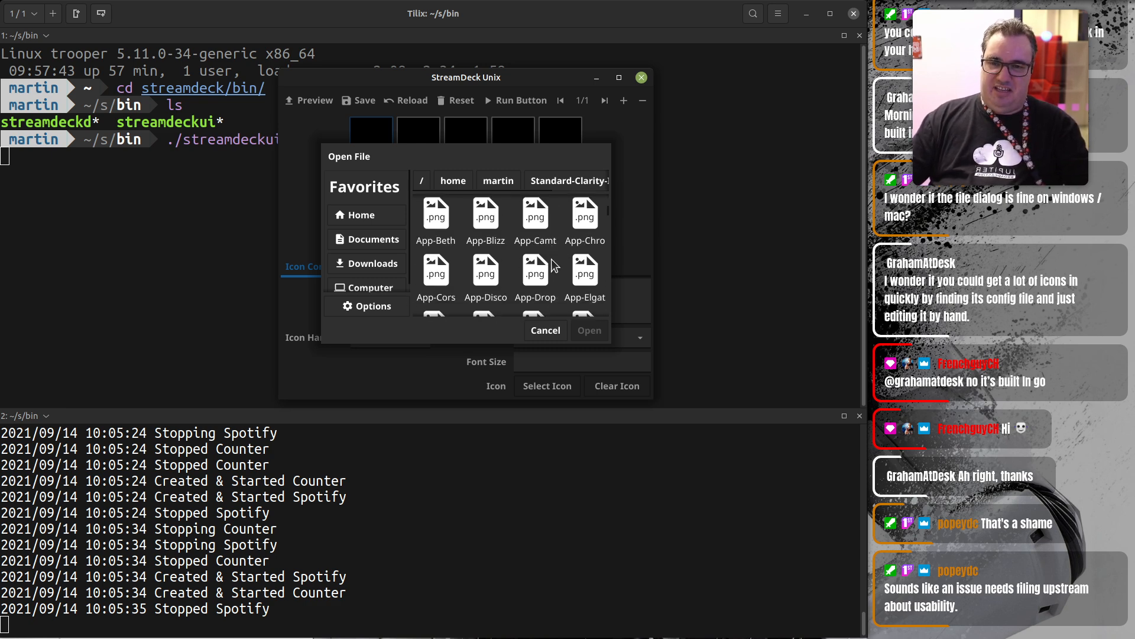
{"action": "left_click_drag", "start_coordinate": [609, 220], "coordinate": [619, 297]}
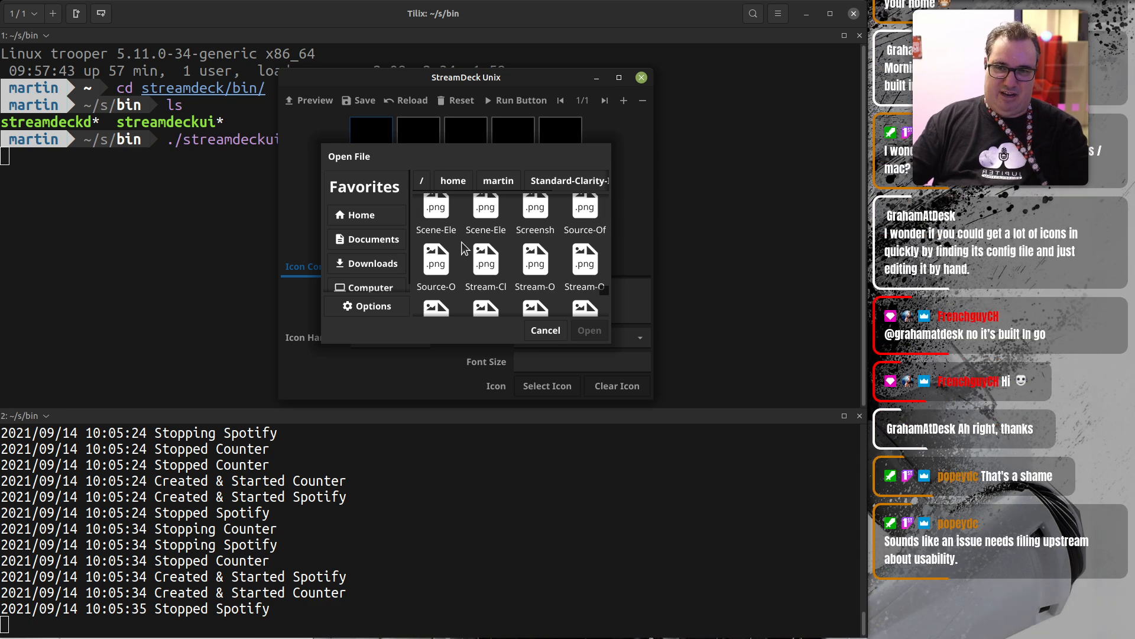
{"action": "left_click", "coordinate": [453, 228]}
{"action": "left_click", "coordinate": [589, 330]}
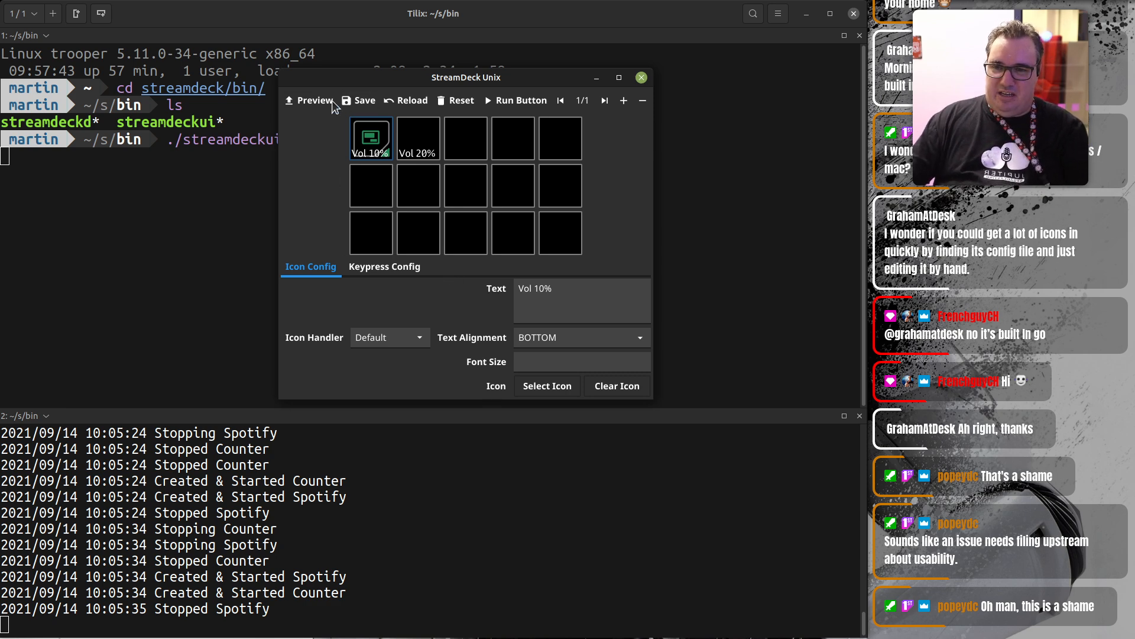
{"action": "left_click", "coordinate": [305, 105]}
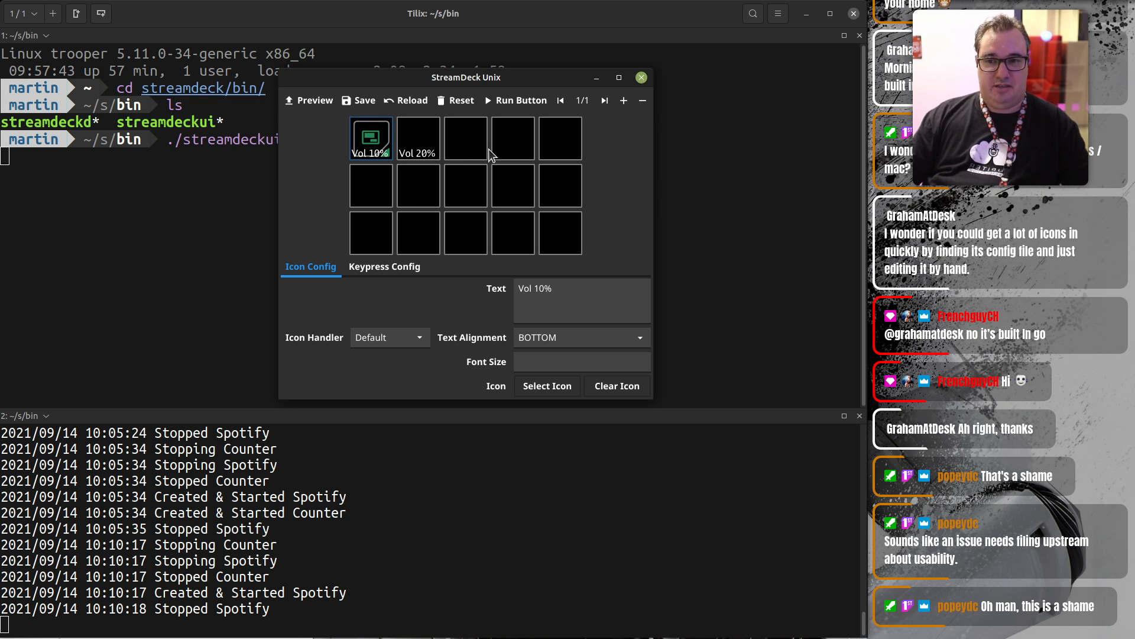
Add a second page of buttons and remove it again.
{"action": "left_click", "coordinate": [623, 100]}
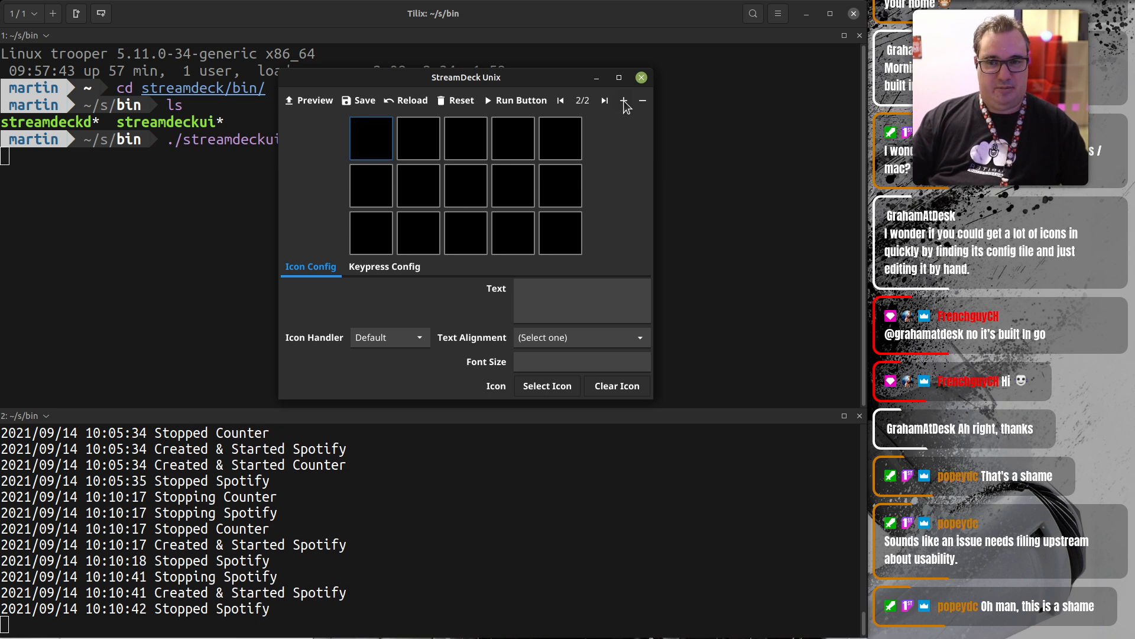
{"action": "left_click", "coordinate": [642, 100]}
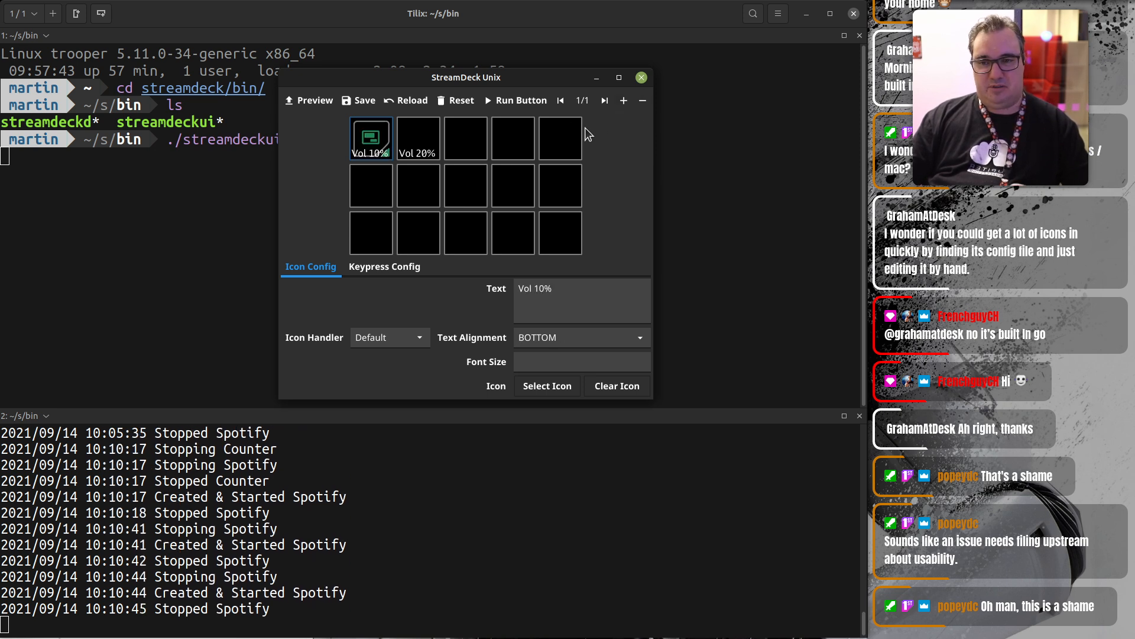
Set the Vol 20% button's keypress command to true and test-run the button.
{"action": "left_click", "coordinate": [407, 152]}
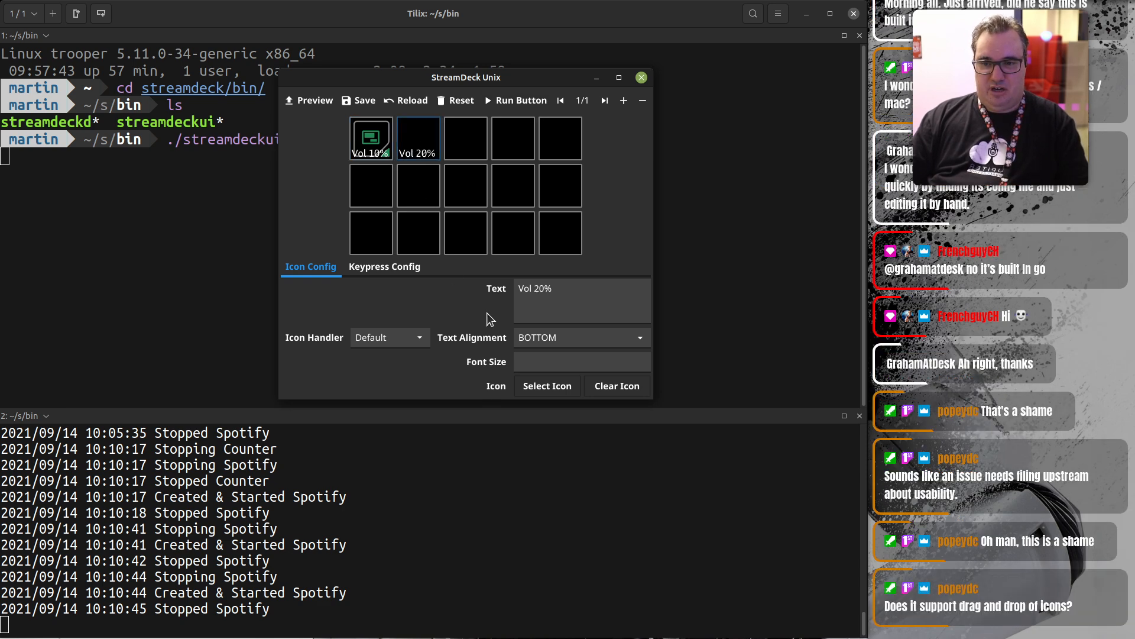
{"action": "left_click", "coordinate": [387, 269]}
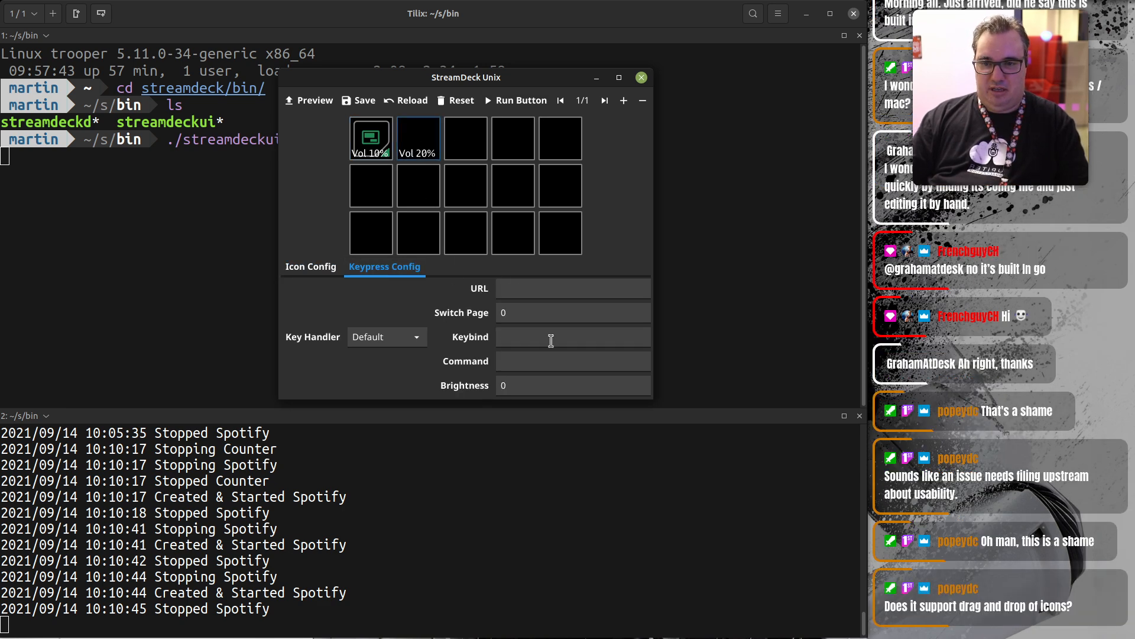
{"action": "left_click", "coordinate": [514, 354]}
{"action": "type", "text": "true"}
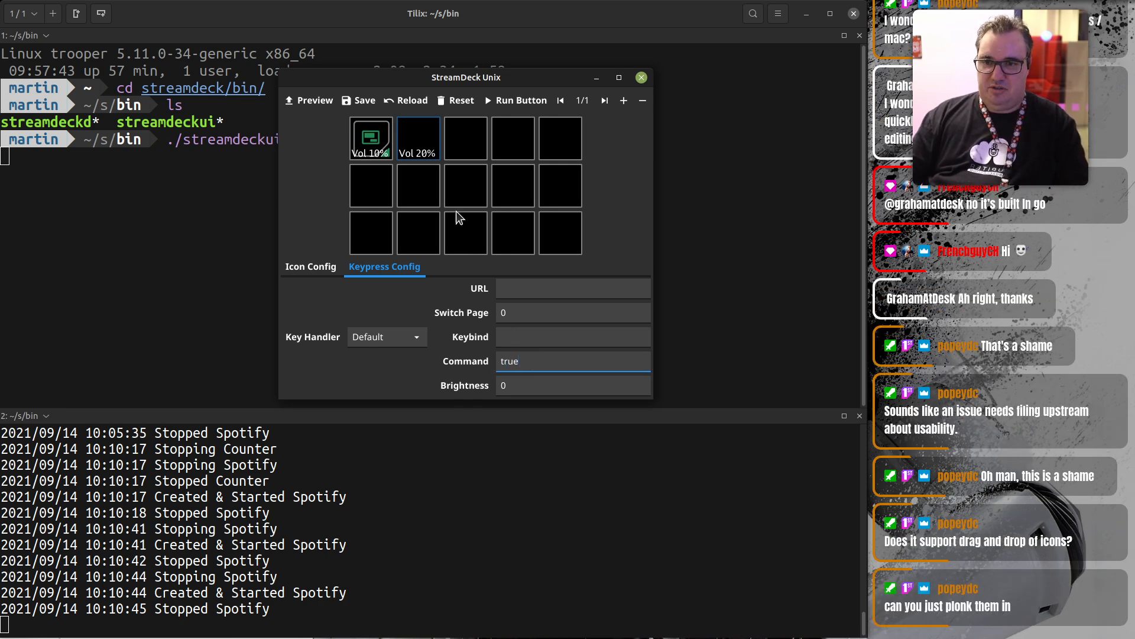
{"action": "left_click", "coordinate": [525, 101]}
{"action": "left_click", "coordinate": [526, 102]}
{"action": "left_click", "coordinate": [525, 102]}
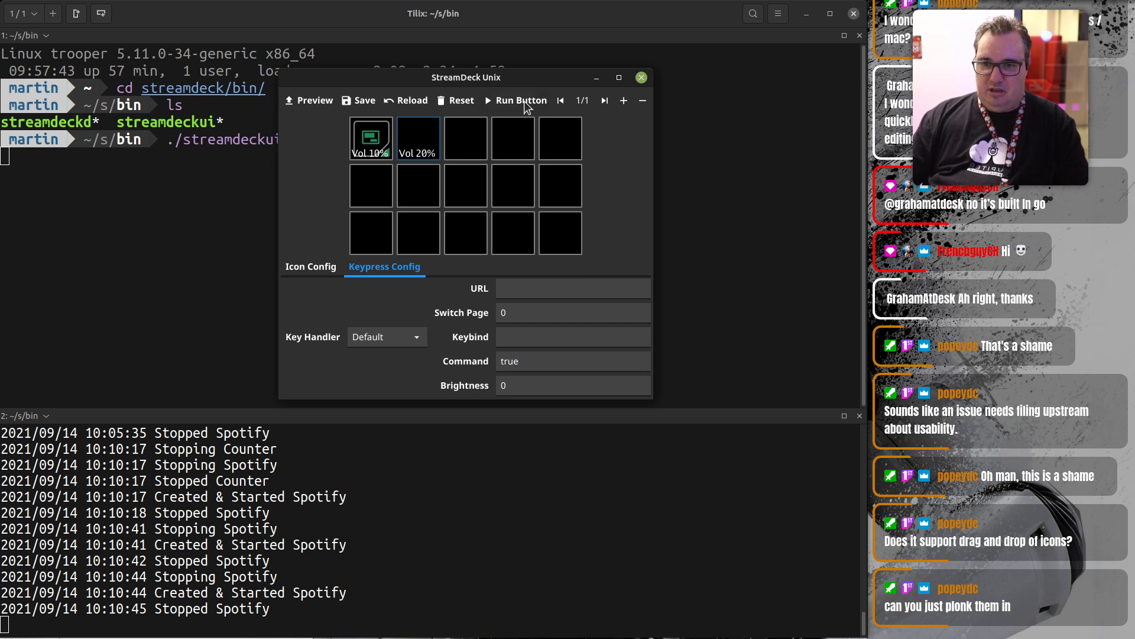
Replace the Vol 20% button's command with cat /etc/motd and save the configuration.
{"action": "left_click", "coordinate": [562, 367]}
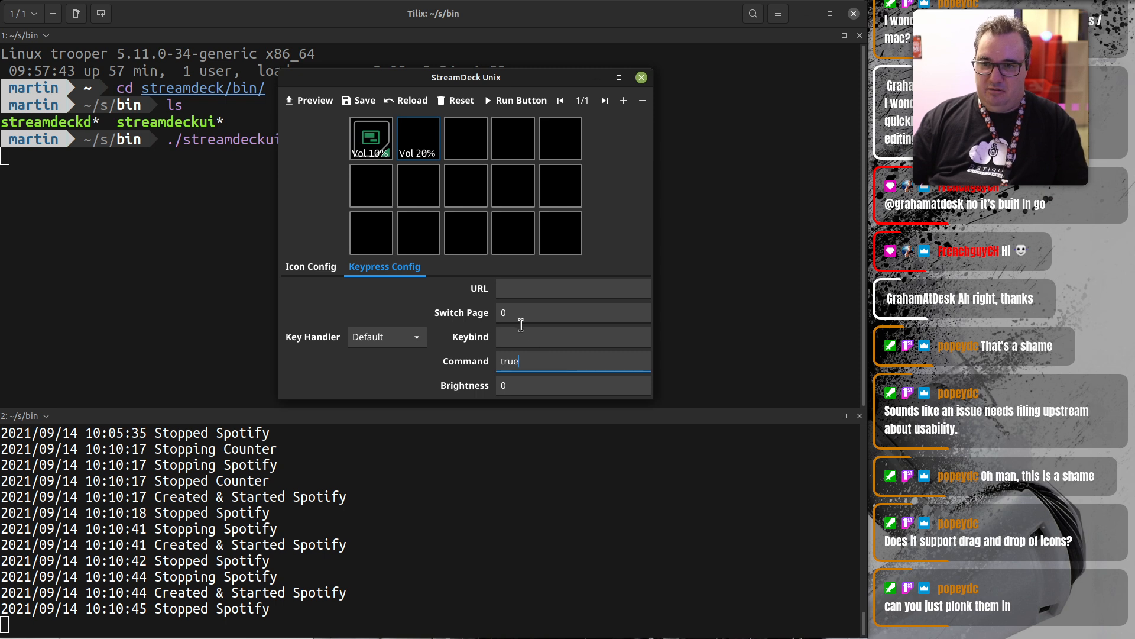
{"action": "key", "text": "BackSpace"}
{"action": "key", "text": "BackSpace"}
{"action": "key", "text": "BackSpace"}
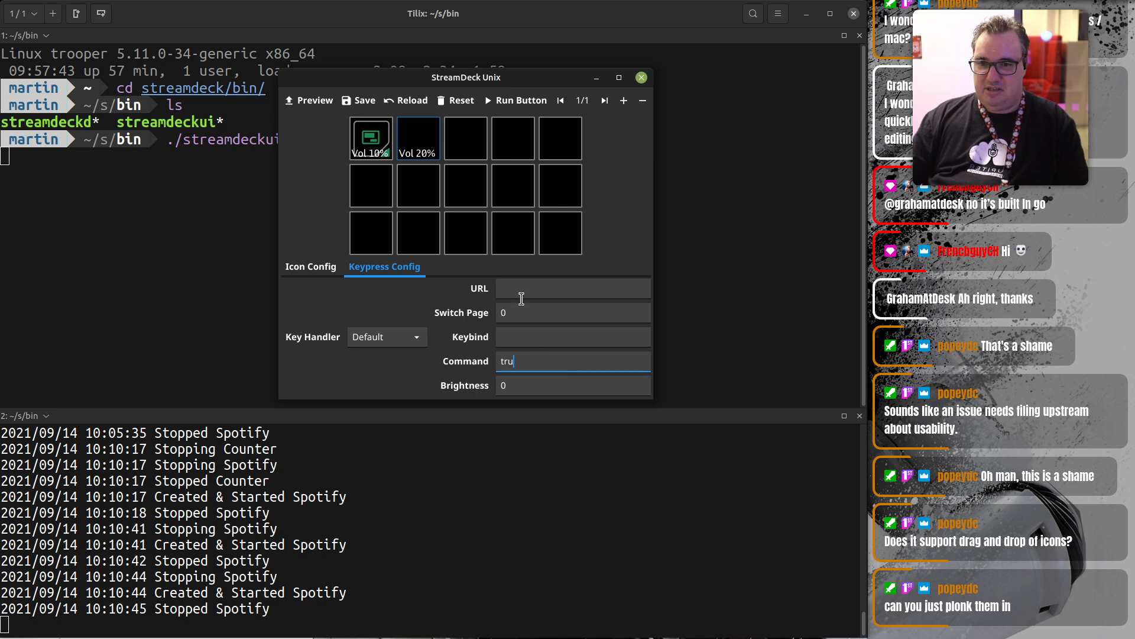
{"action": "type", "text": "echo"}
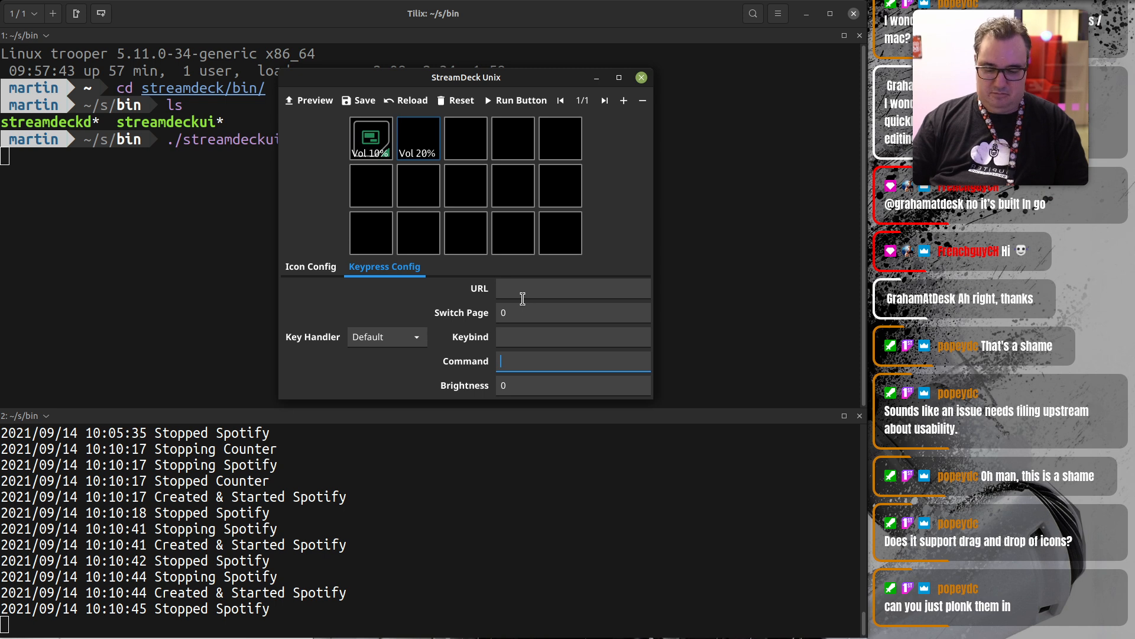
{"action": "key", "text": "Tab"}
{"action": "left_click", "coordinate": [546, 361]}
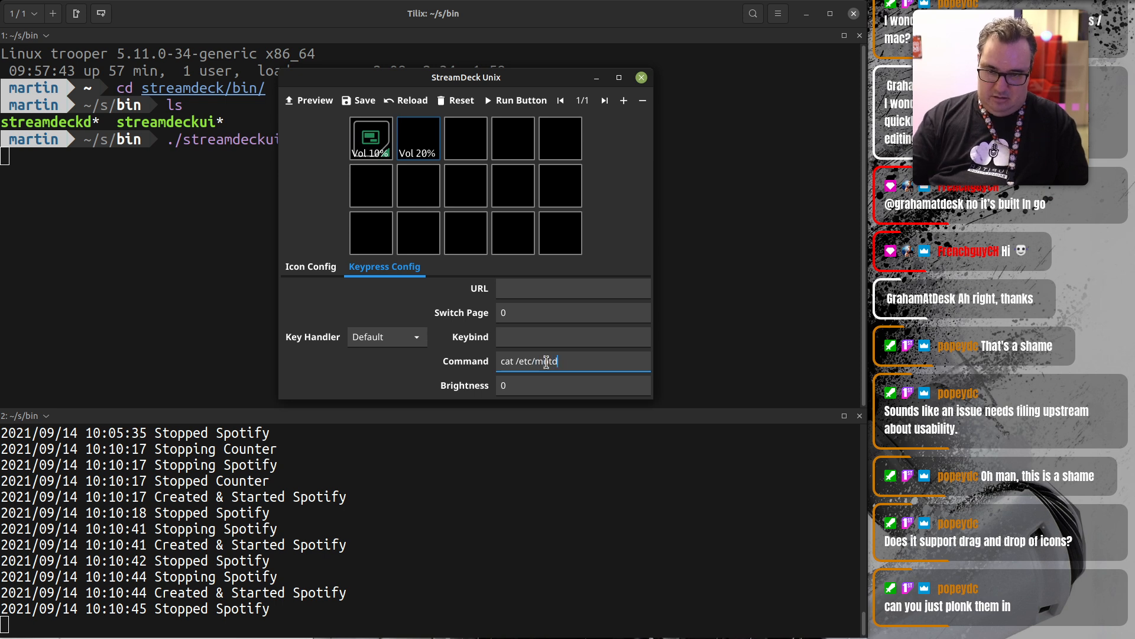
{"action": "left_click", "coordinate": [364, 101]}
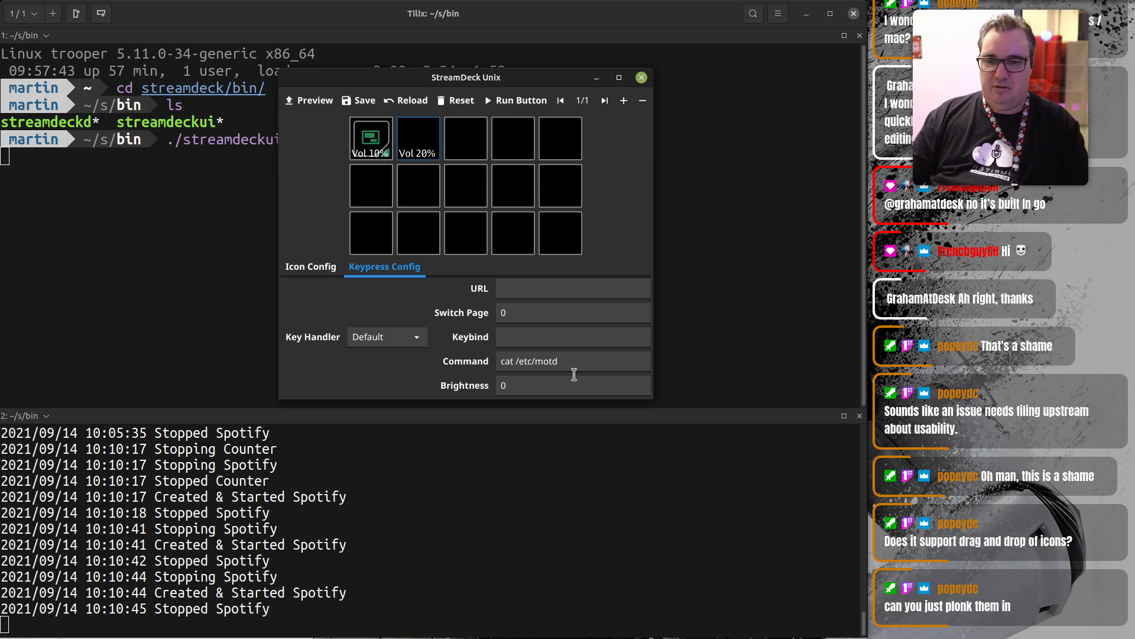
Clear the Vol 20% button's command and save the configuration, leaving the Vol 10% button selected.
{"action": "left_click_drag", "start_coordinate": [574, 374], "coordinate": [449, 354]}
{"action": "key", "text": "BackSpace"}
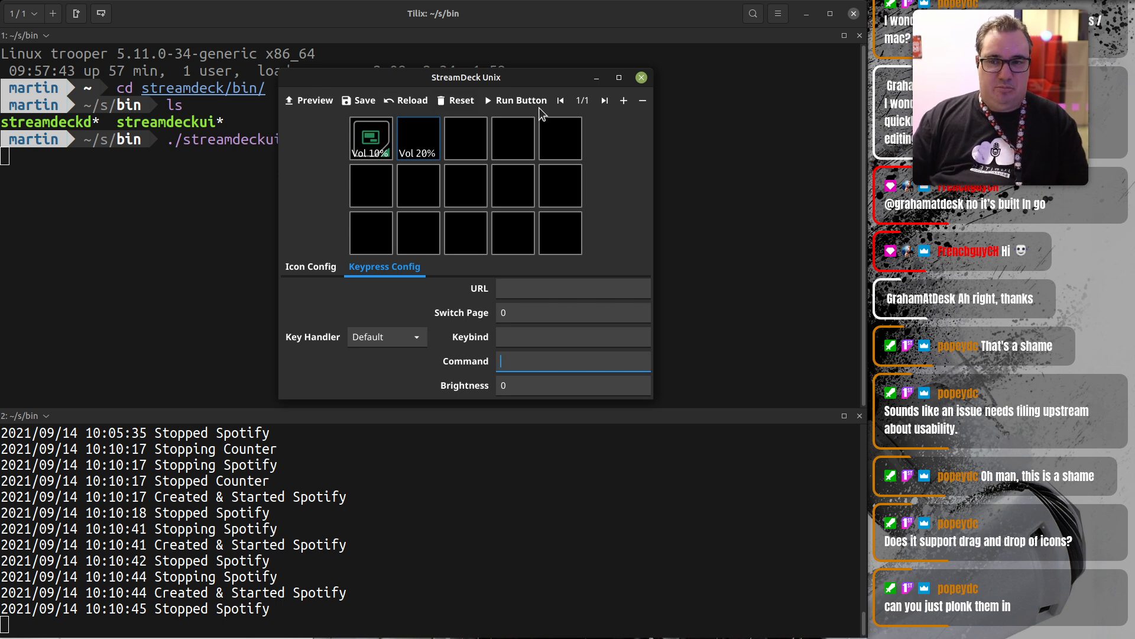
{"action": "left_click", "coordinate": [359, 100]}
{"action": "left_click", "coordinate": [533, 368]}
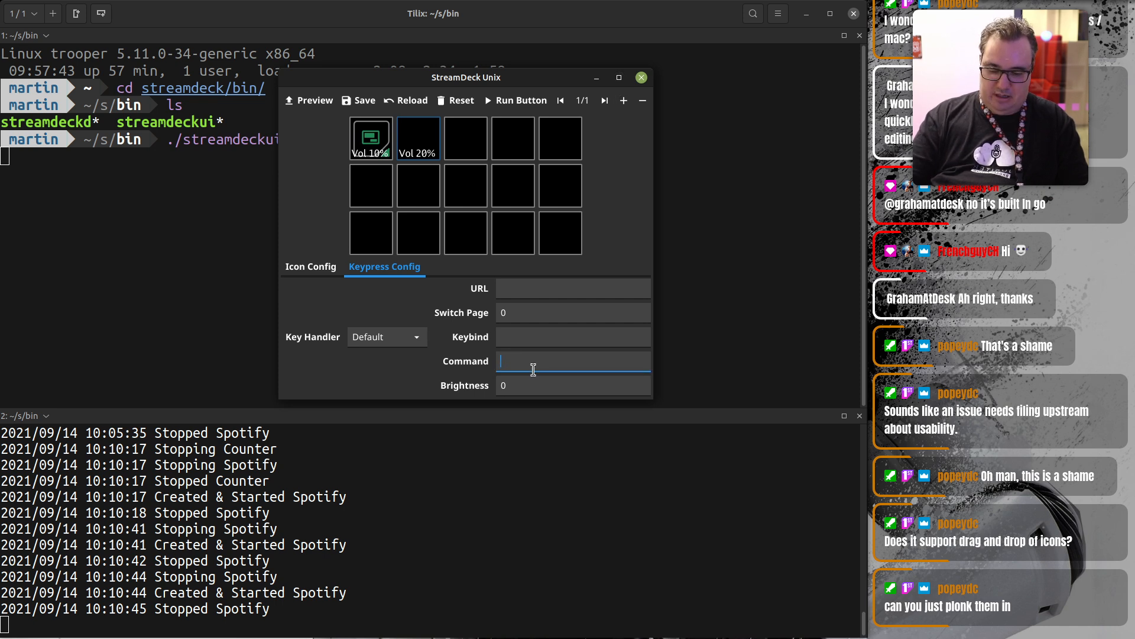
{"action": "left_click", "coordinate": [372, 141]}
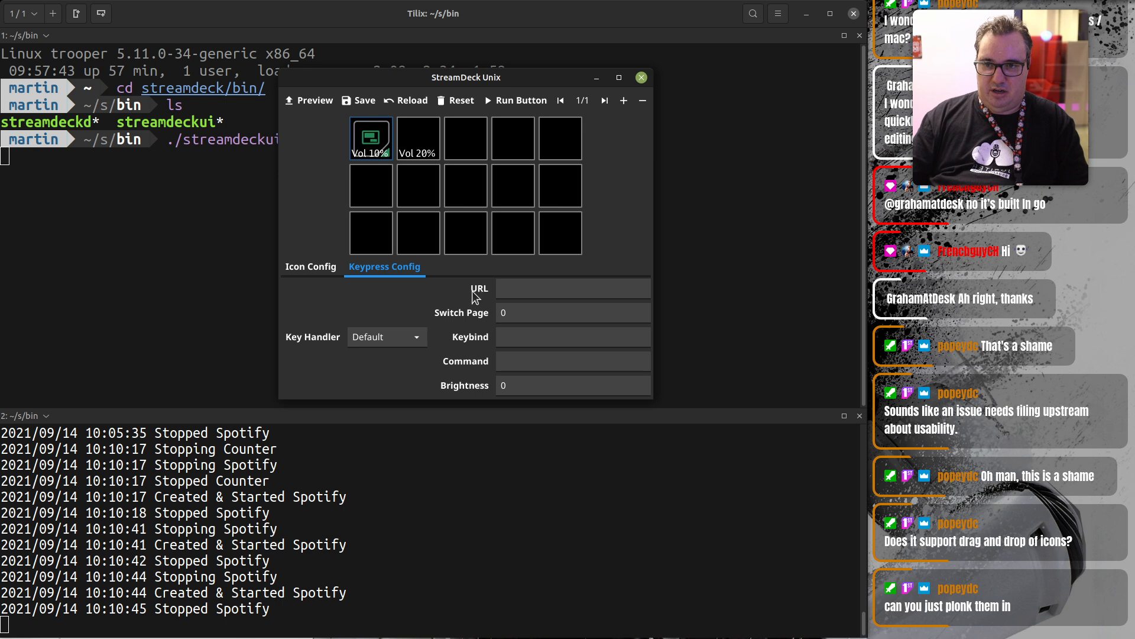
Set the Vol 10% button's keypress command to true, save the configuration and close the StreamDeck Unix window.
{"action": "left_click", "coordinate": [534, 360]}
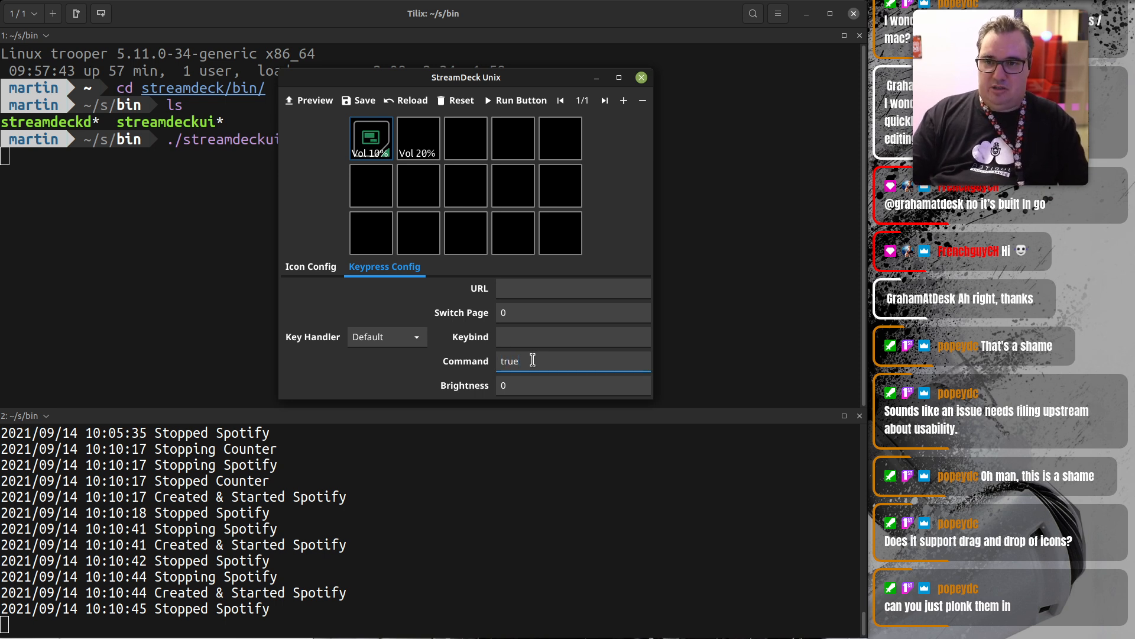
{"action": "left_click", "coordinate": [355, 101]}
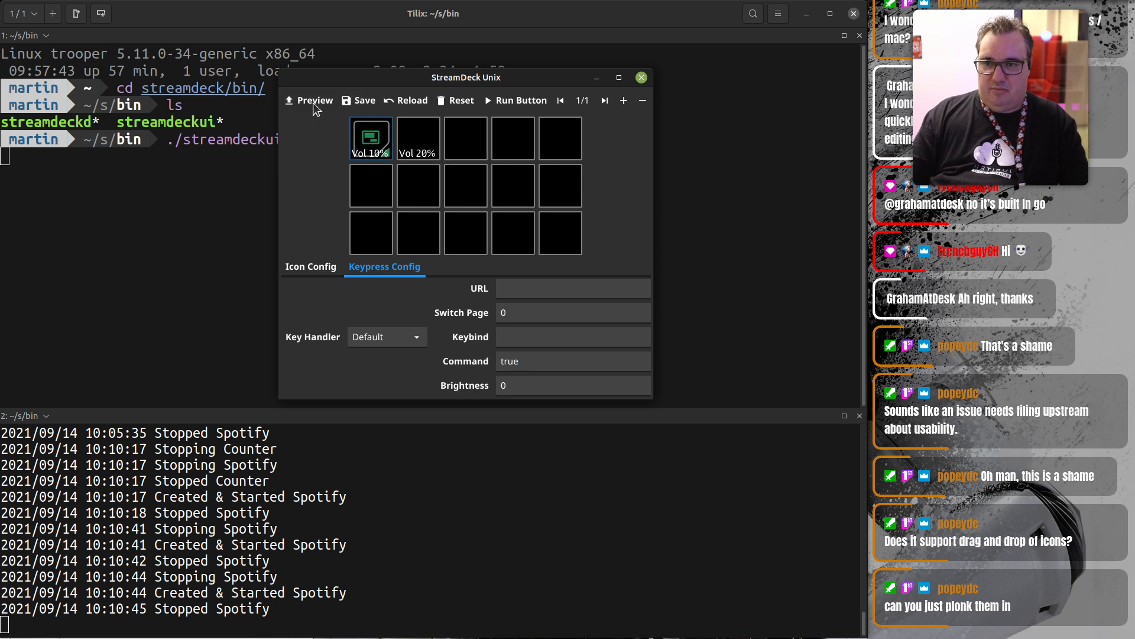
{"action": "left_click", "coordinate": [642, 78]}
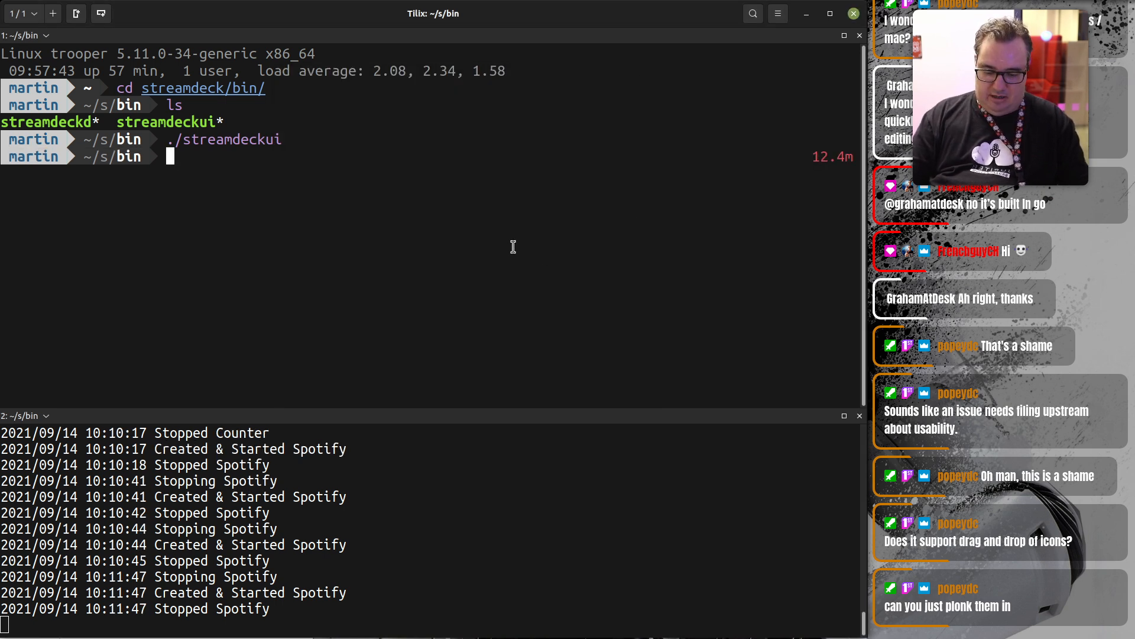
Print ~/.streamdeck_ui.json with cat in the upper terminal and examine its button icon, text and command entries.
{"action": "type", "text": "cat ~/.st"}
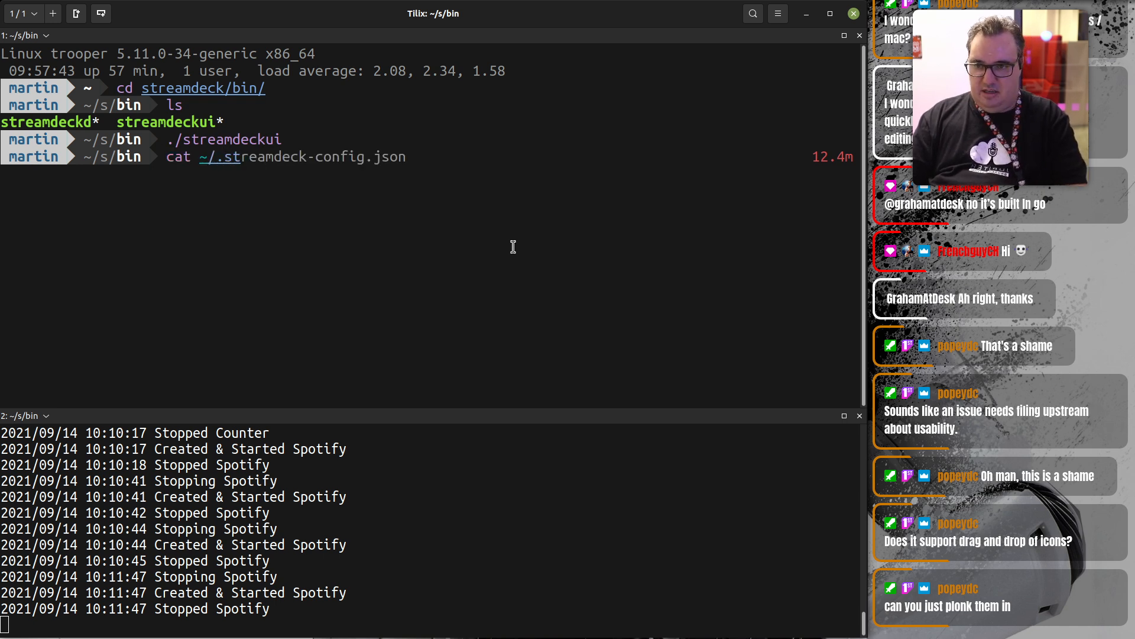
{"action": "key", "text": "Tab"}
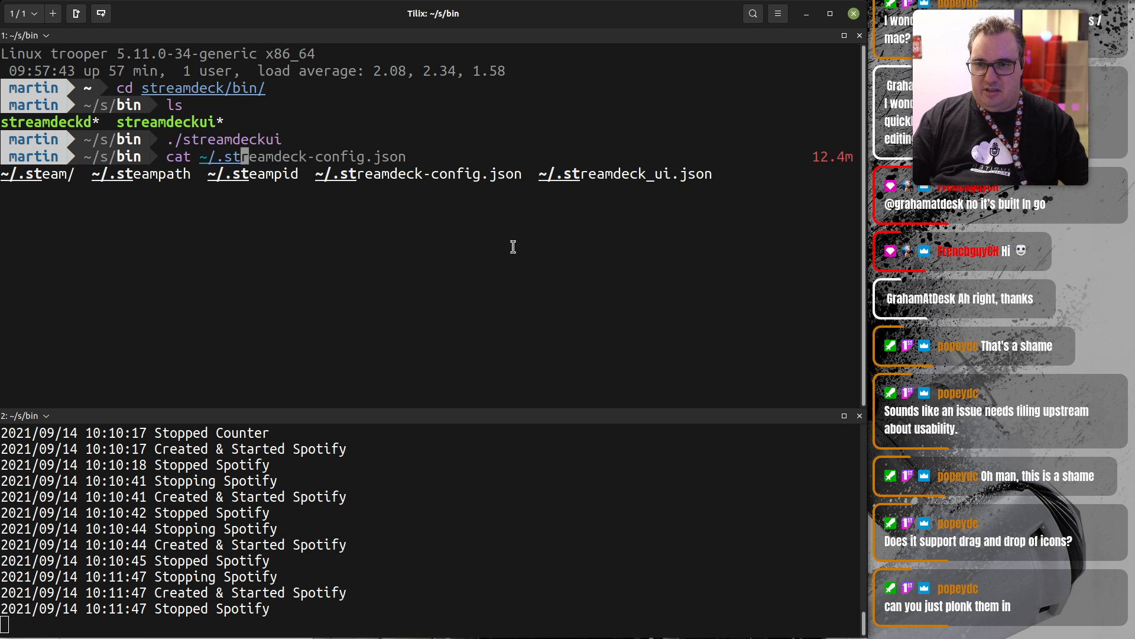
{"action": "key", "text": "Right"}
{"action": "key", "text": "BackSpace"}
{"action": "key", "text": "BackSpace"}
{"action": "key", "text": "BackSpace"}
{"action": "key", "text": "BackSpace"}
{"action": "key", "text": "BackSpace"}
{"action": "key", "text": "BackSpace"}
{"action": "key", "text": "BackSpace"}
{"action": "key", "text": "BackSpace"}
{"action": "key", "text": "BackSpace"}
{"action": "key", "text": "BackSpace"}
{"action": "key", "text": "BackSpace"}
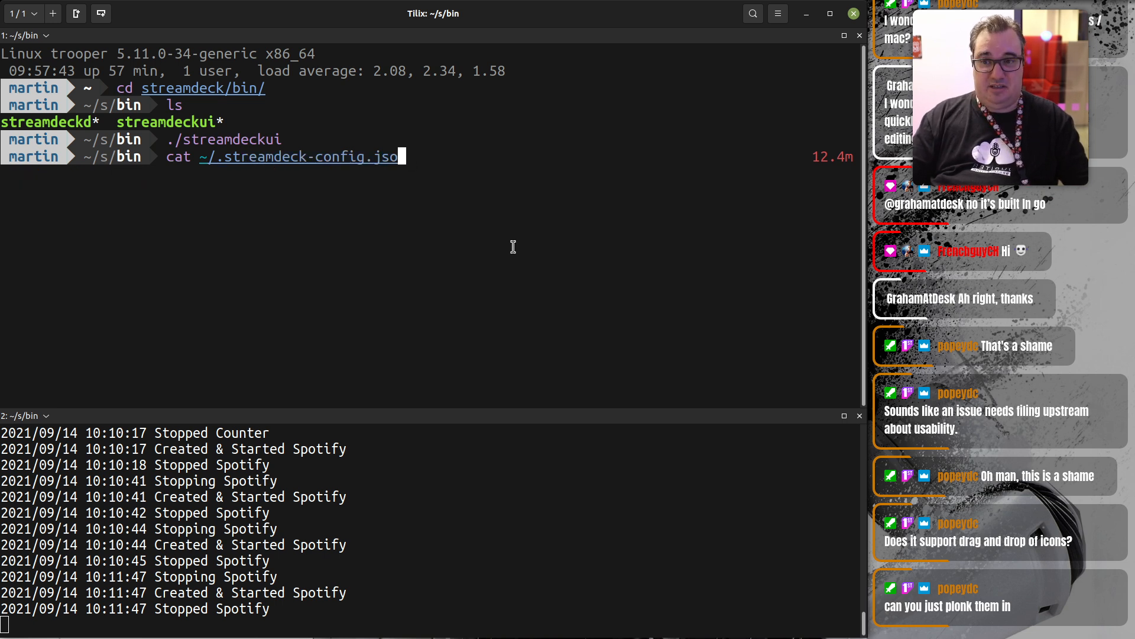
{"action": "type", "text": "j"}
{"action": "key", "text": "Tab"}
{"action": "key", "text": "BackSpace"}
{"action": "key", "text": "BackSpace"}
{"action": "key", "text": "BackSpace"}
{"action": "key", "text": "BackSpace"}
{"action": "key", "text": "BackSpace"}
{"action": "key", "text": "BackSpace"}
{"action": "key", "text": "BackSpace"}
{"action": "key", "text": "BackSpace"}
{"action": "key", "text": "BackSpace"}
{"action": "key", "text": "BackSpace"}
{"action": "key", "text": "BackSpace"}
{"action": "key", "text": "BackSpace"}
{"action": "key", "text": "Tab"}
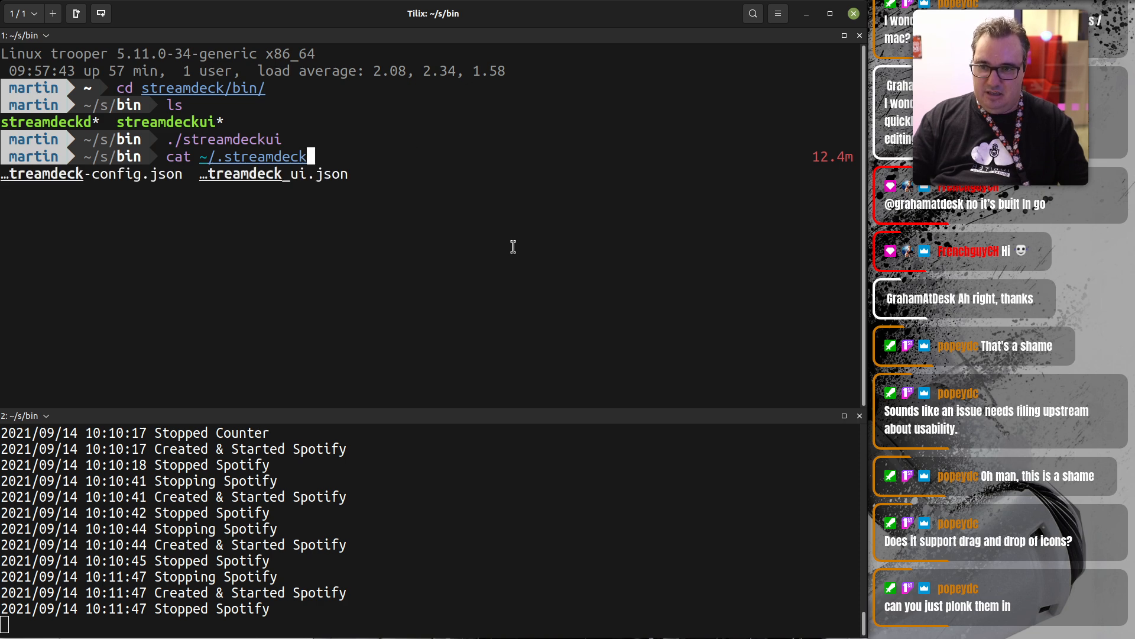
{"action": "type", "text": "_"}
{"action": "key", "text": "Tab"}
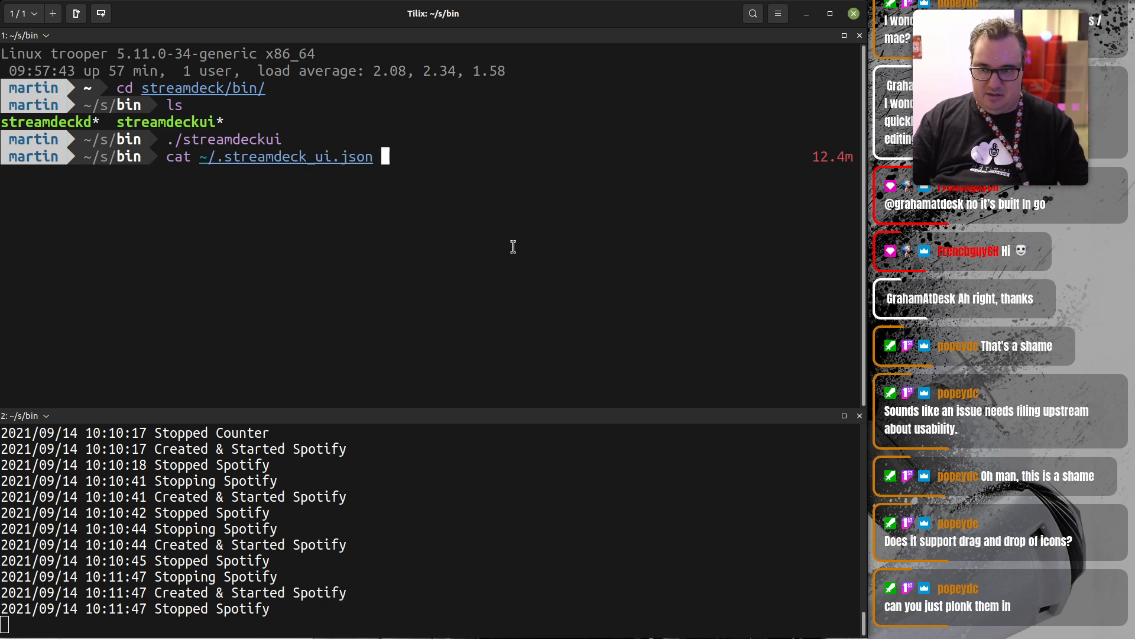
{"action": "key", "text": "Return"}
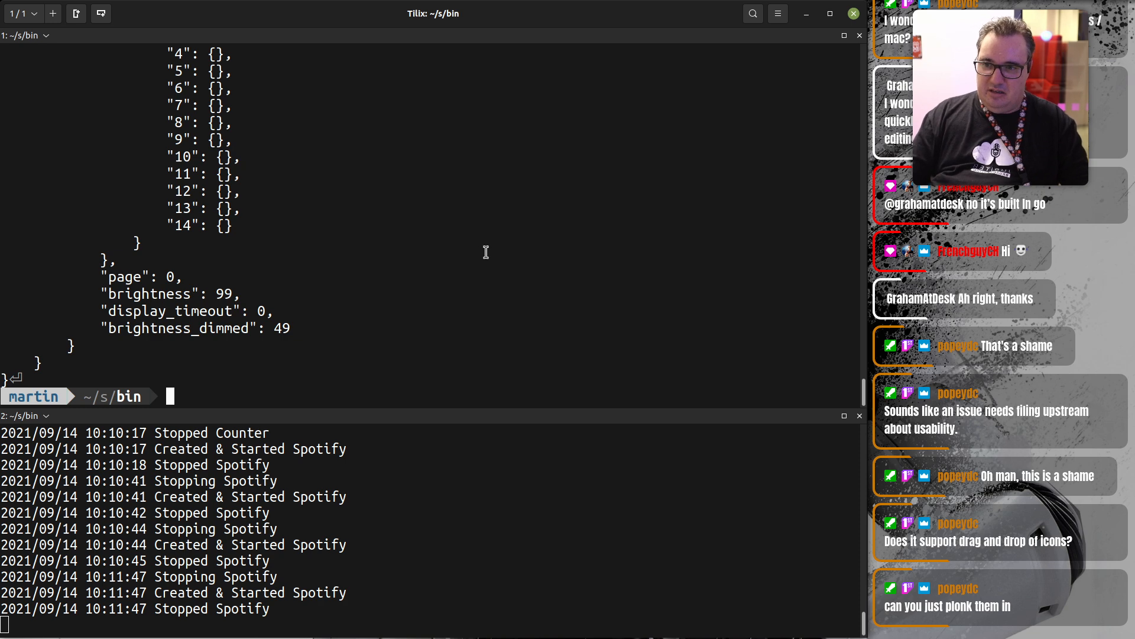
{"action": "scroll", "coordinate": [473, 248], "scroll_direction": "up", "scroll_amount": 5}
{"action": "scroll", "coordinate": [438, 253], "scroll_direction": "up", "scroll_amount": 10}
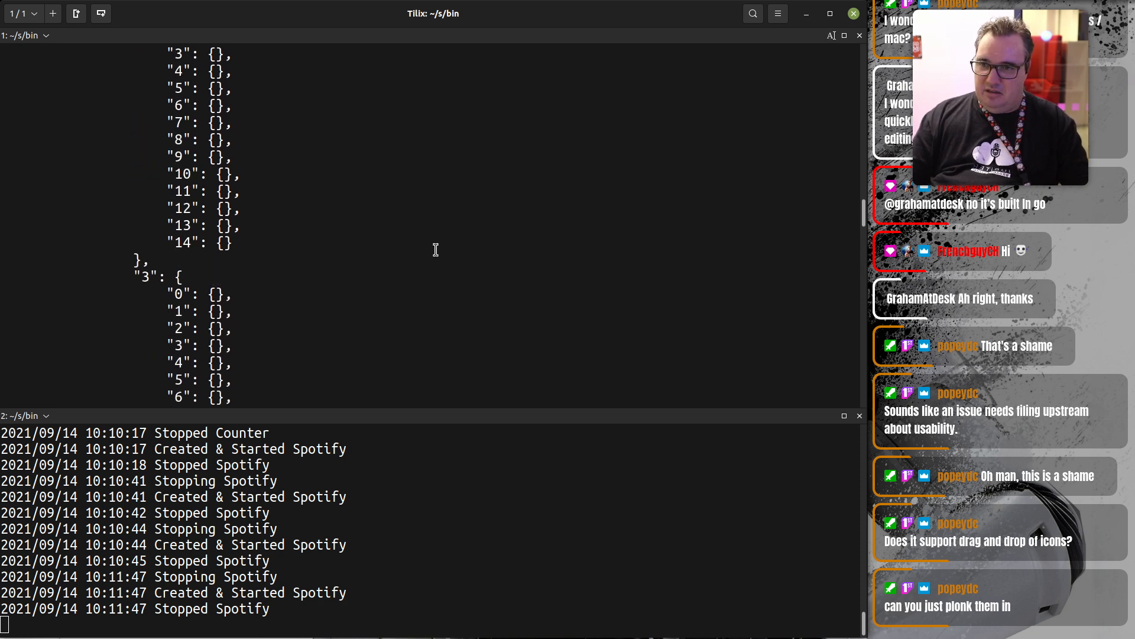
{"action": "scroll", "coordinate": [432, 250], "scroll_direction": "up", "scroll_amount": 5}
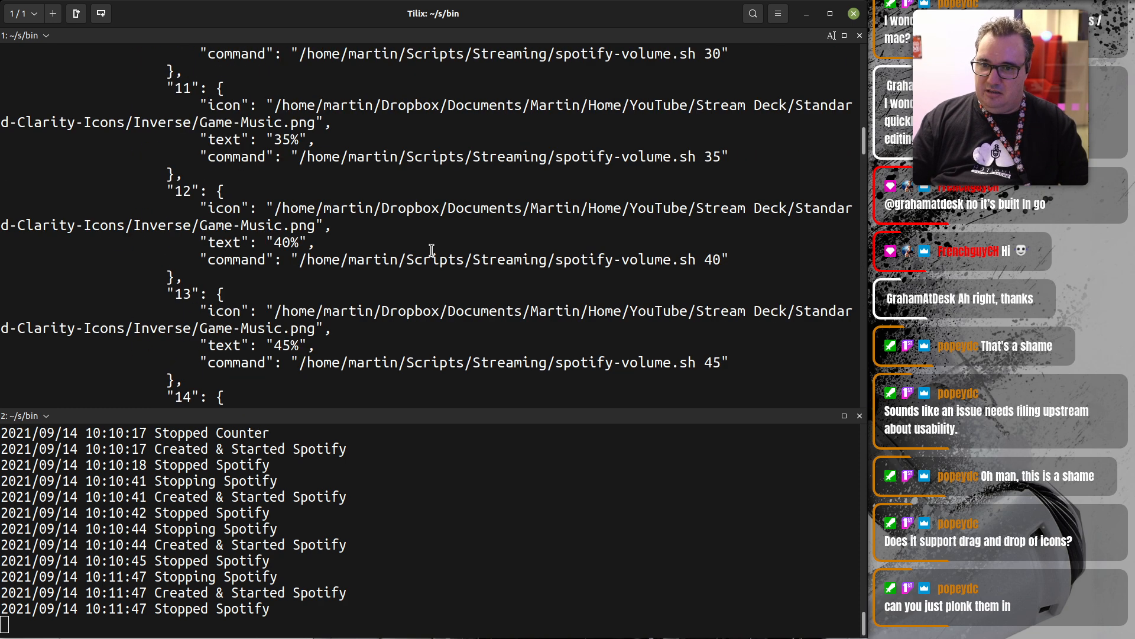
{"action": "scroll", "coordinate": [432, 250], "scroll_direction": "up", "scroll_amount": 9}
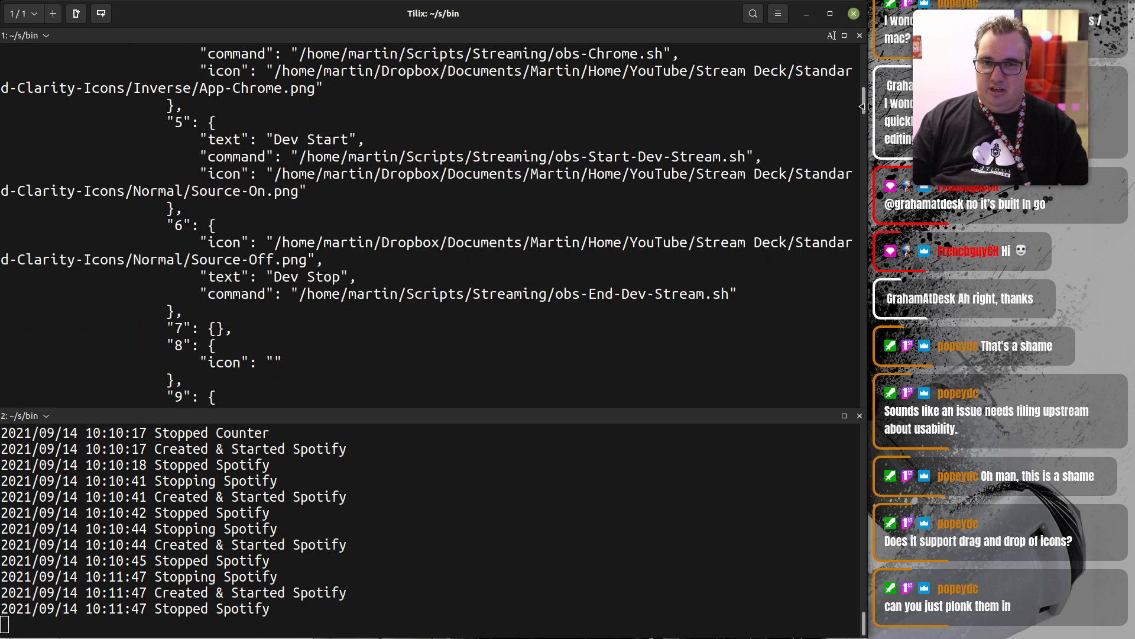
Print the contents of ~/.streamdeck-config.json with cat.
{"action": "scroll", "coordinate": [720, 184], "scroll_direction": "down", "scroll_amount": 9}
{"action": "key", "text": "Up"}
{"action": "key", "text": "BackSpace"}
{"action": "key", "text": "BackSpace"}
{"action": "key", "text": "BackSpace"}
{"action": "key", "text": "BackSpace"}
{"action": "key", "text": "BackSpace"}
{"action": "key", "text": "BackSpace"}
{"action": "key", "text": "BackSpace"}
{"action": "key", "text": "BackSpace"}
{"action": "key", "text": "Tab"}
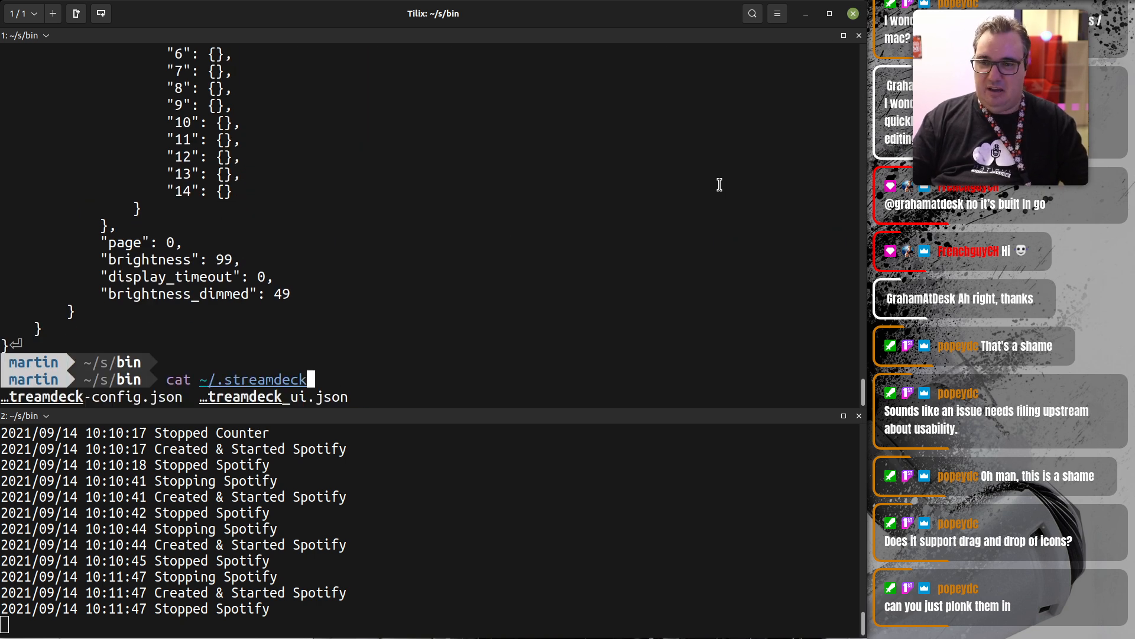
{"action": "type", "text": "-"}
{"action": "key", "text": "Tab"}
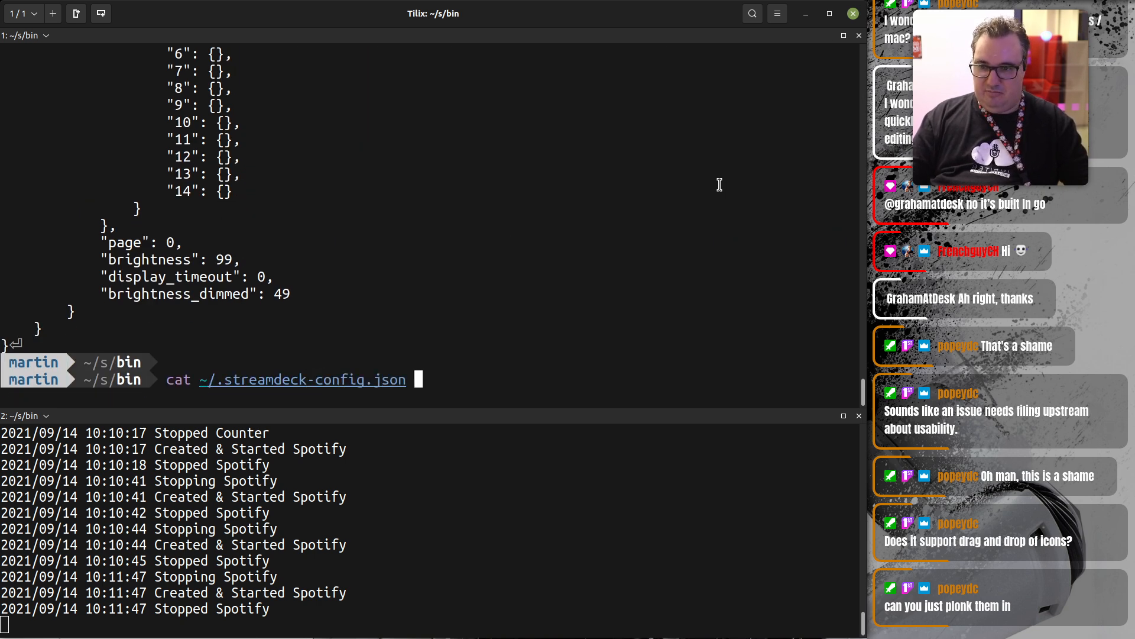
{"action": "key", "text": "Return"}
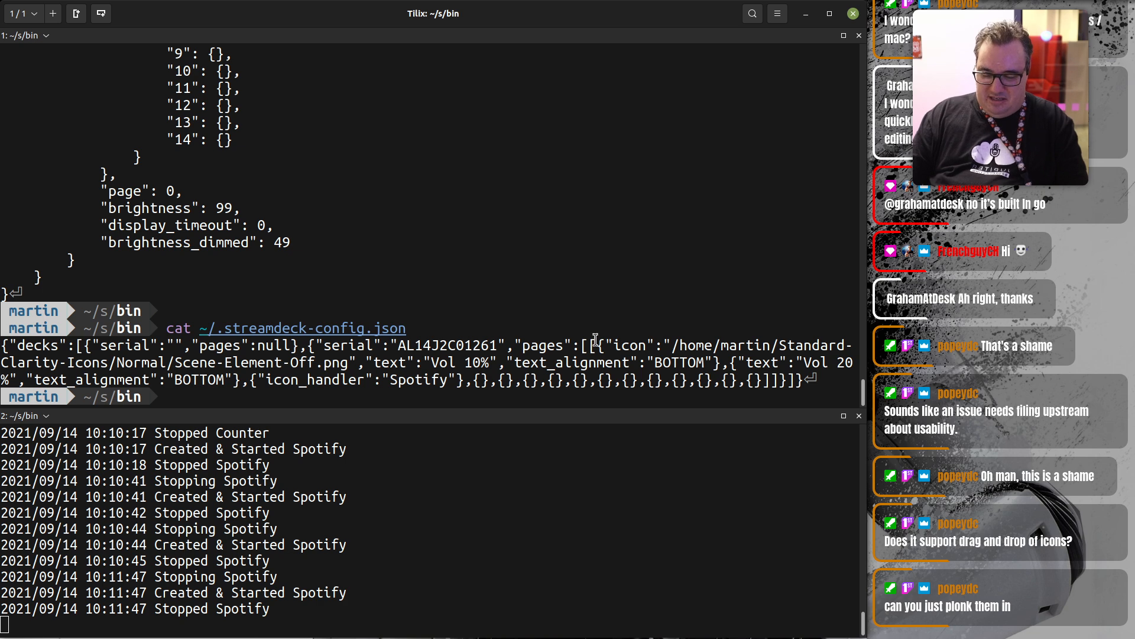
Open ~/.streamdeck-config.json in Visual Studio Code from the terminal and enlarge its window to cover the terminal area.
{"action": "type", "text": "code"}
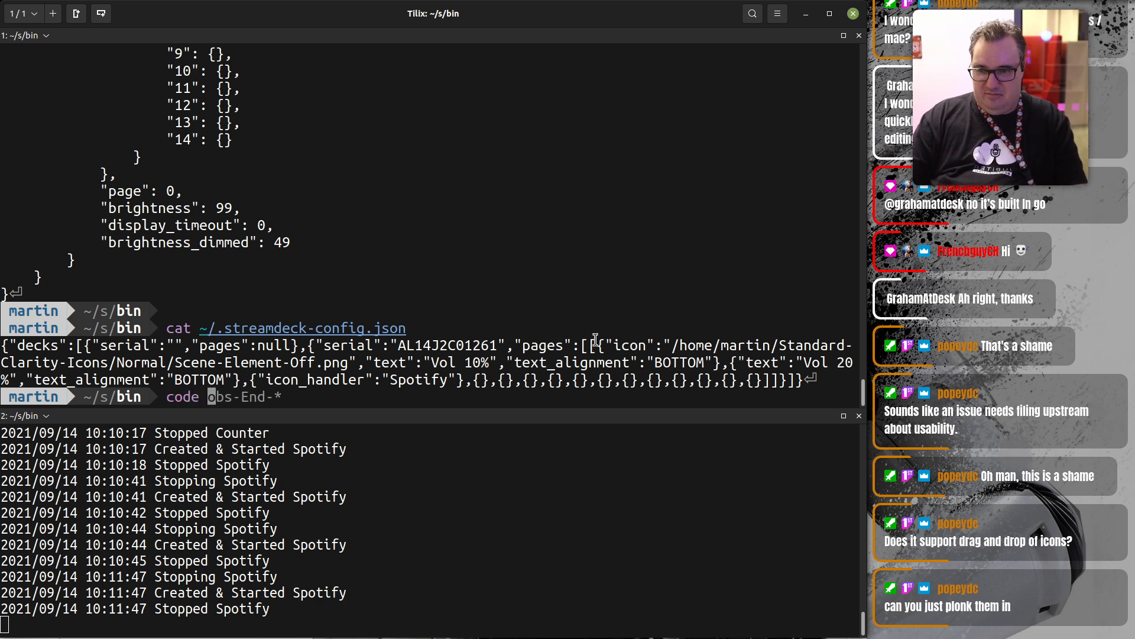
{"action": "left_click_drag", "start_coordinate": [200, 329], "coordinate": [408, 330]}
{"action": "middle_click", "coordinate": [467, 255]}
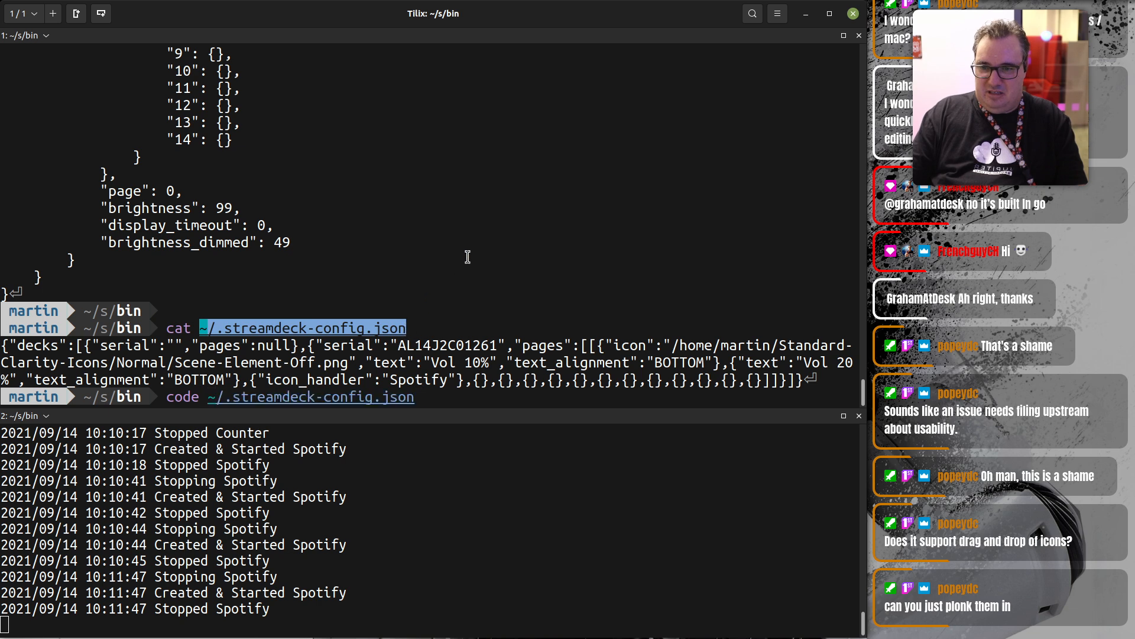
{"action": "key", "text": "Return"}
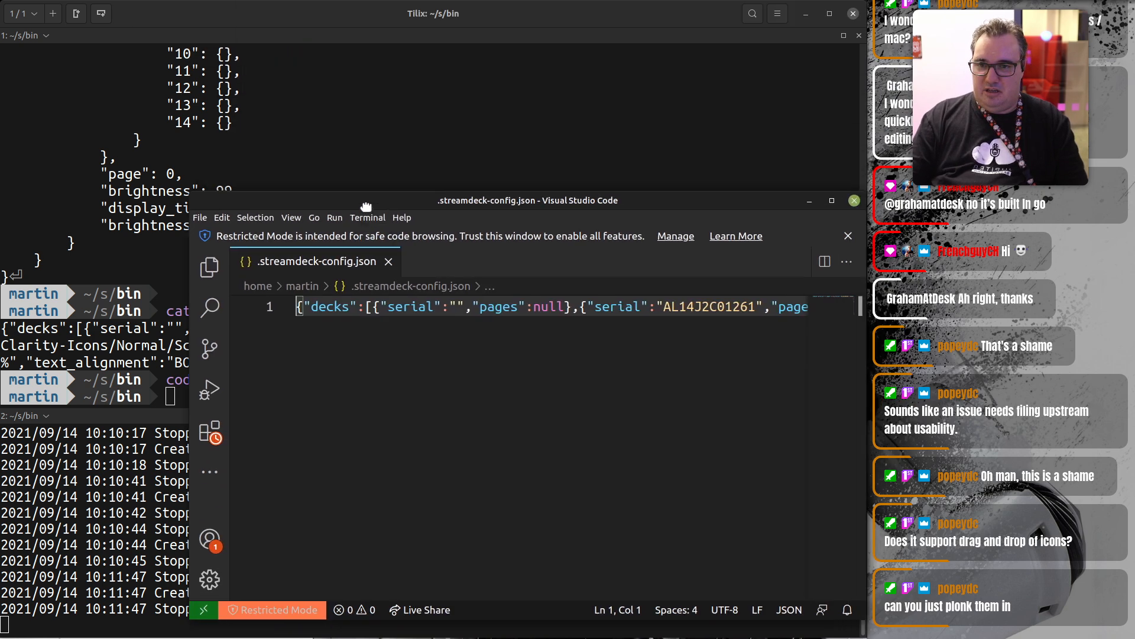
{"action": "left_click_drag", "start_coordinate": [397, 223], "coordinate": [197, 7]}
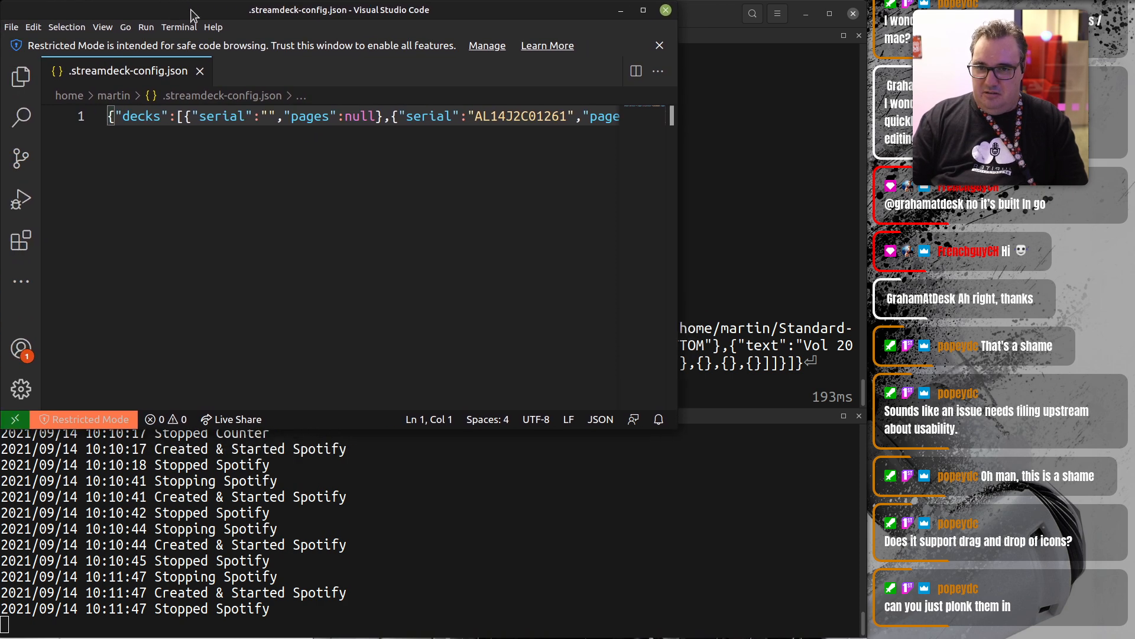
{"action": "left_click_drag", "start_coordinate": [674, 430], "coordinate": [866, 634]}
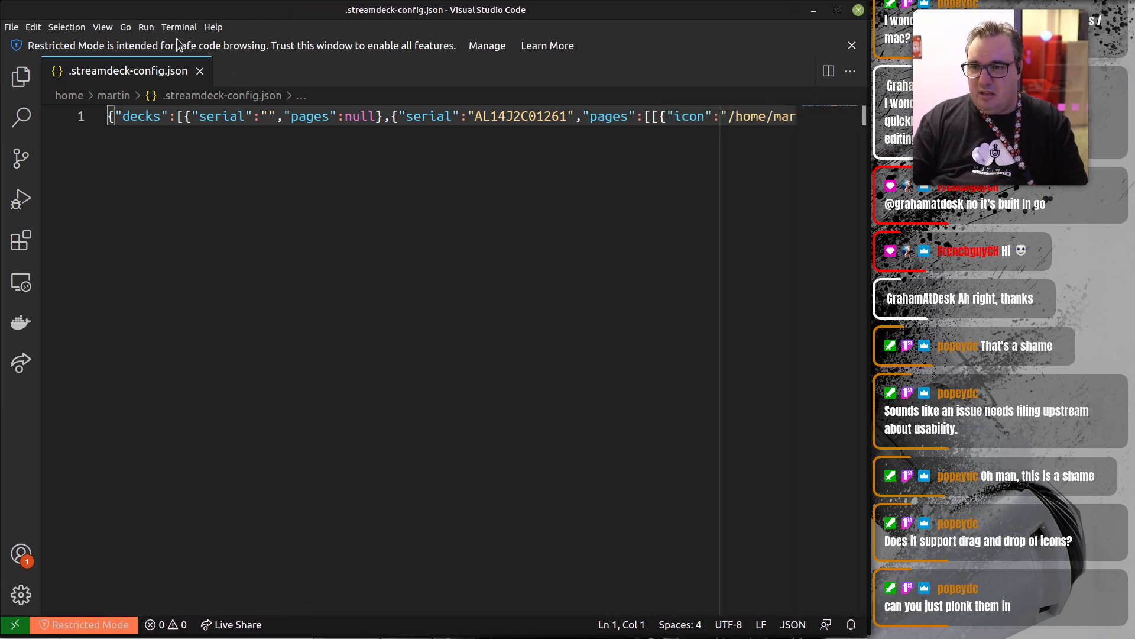
{"action": "left_click", "coordinate": [145, 30]}
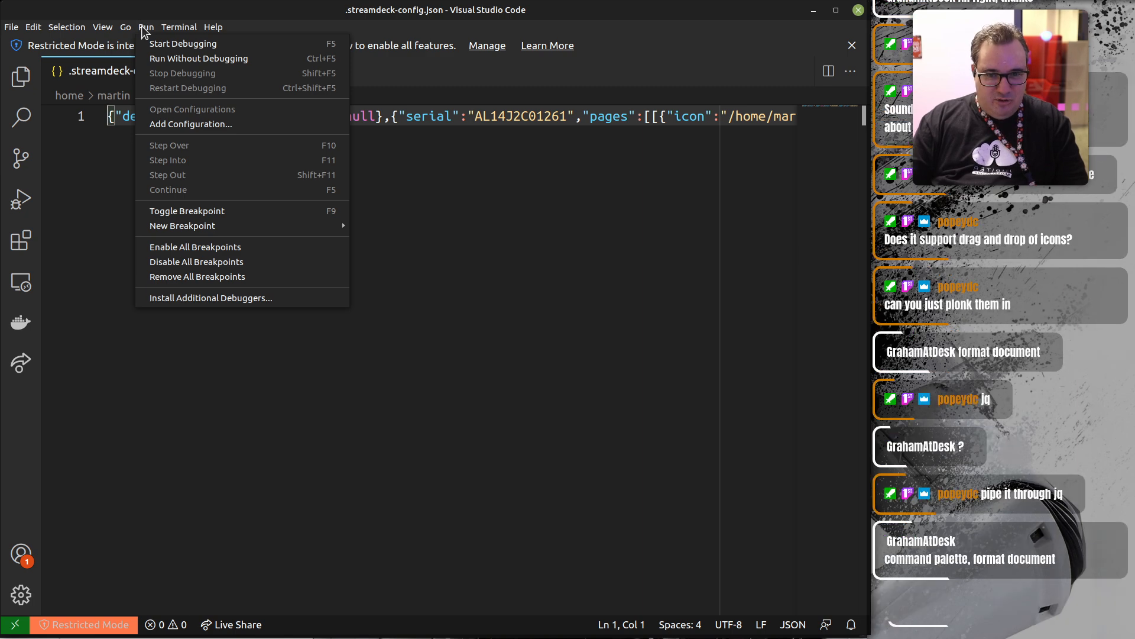
{"action": "mouse_move", "coordinate": [108, 28]}
{"action": "mouse_move", "coordinate": [38, 26]}
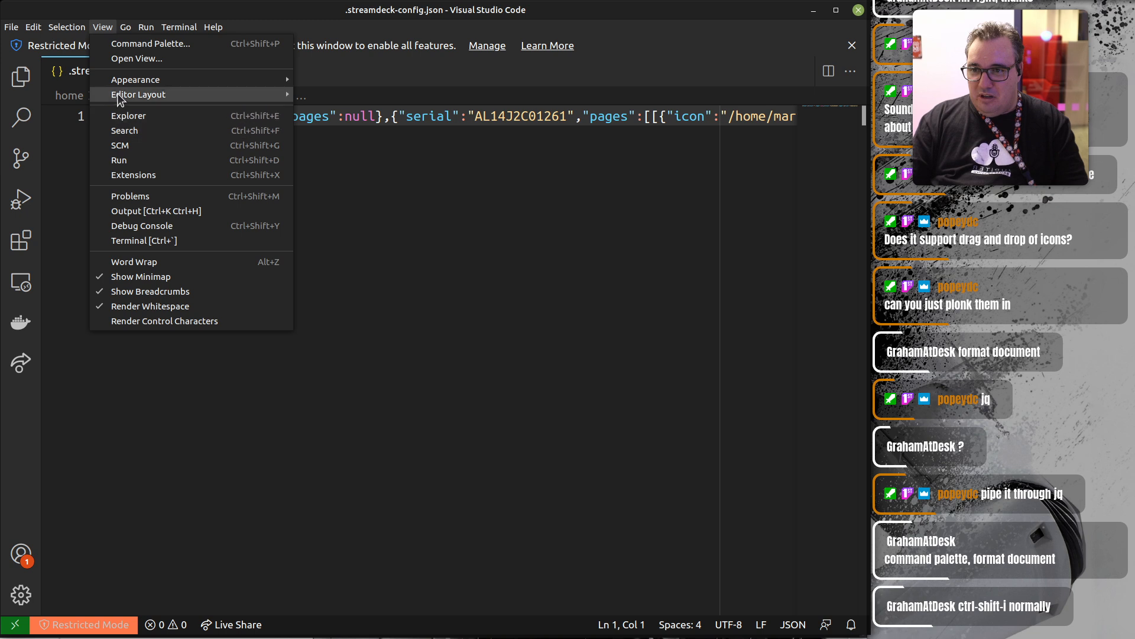
{"action": "mouse_move", "coordinate": [118, 96]}
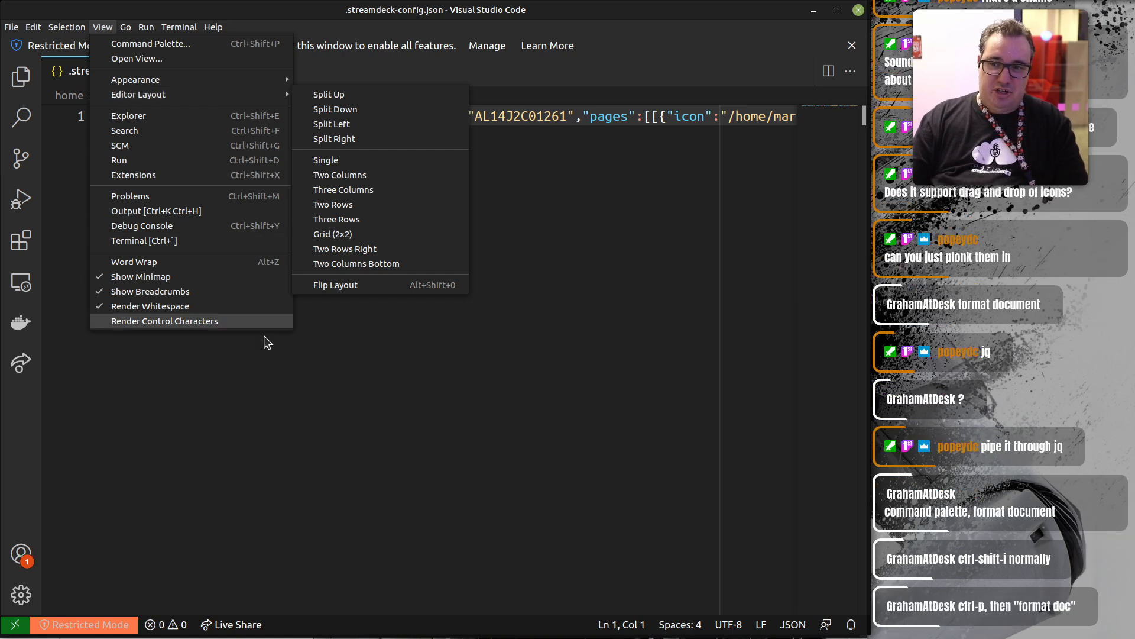
{"action": "left_click", "coordinate": [284, 426]}
Switch back to the Tilix terminal and try to run jq directly on ~/.streamdeck-config.json.
{"action": "key", "text": "alt+Tab"}
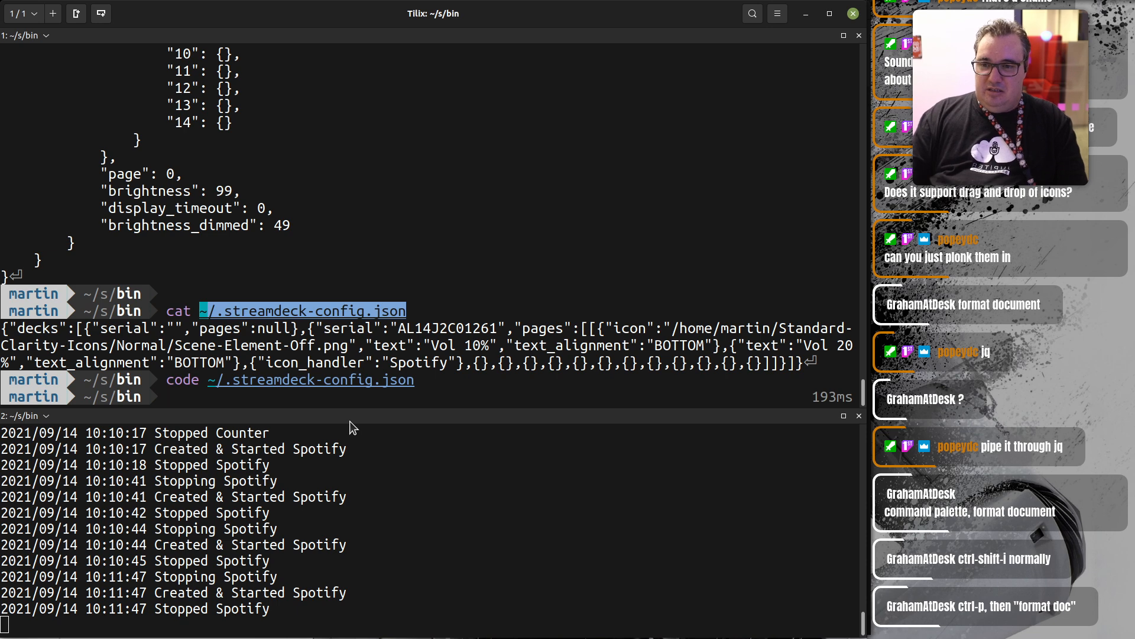
{"action": "key", "text": "Up"}
{"action": "key", "text": "Left"}
{"action": "key", "text": "Left"}
{"action": "key", "text": "Left"}
{"action": "key", "text": "Left"}
{"action": "key", "text": "Left"}
{"action": "key", "text": "Left"}
{"action": "key", "text": "Left"}
{"action": "key", "text": "Left"}
{"action": "key", "text": "Left"}
{"action": "key", "text": "Left"}
{"action": "key", "text": "Left"}
{"action": "key", "text": "Left"}
{"action": "key", "text": "Left"}
{"action": "key", "text": "Left"}
{"action": "key", "text": "Left"}
{"action": "key", "text": "Left"}
{"action": "key", "text": "Left"}
{"action": "key", "text": "Left"}
{"action": "key", "text": "Left"}
{"action": "key", "text": "Left"}
{"action": "key", "text": "BackSpace"}
{"action": "key", "text": "BackSpace"}
{"action": "key", "text": "BackSpace"}
{"action": "key", "text": "BackSpace"}
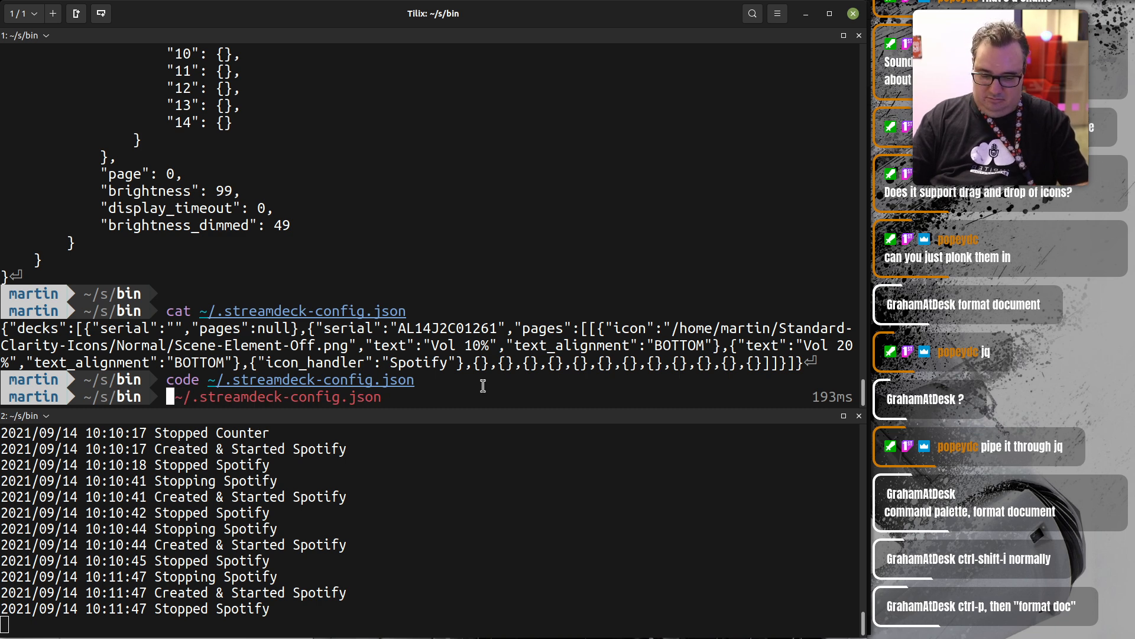
{"action": "type", "text": "jq"}
{"action": "key", "text": "Return"}
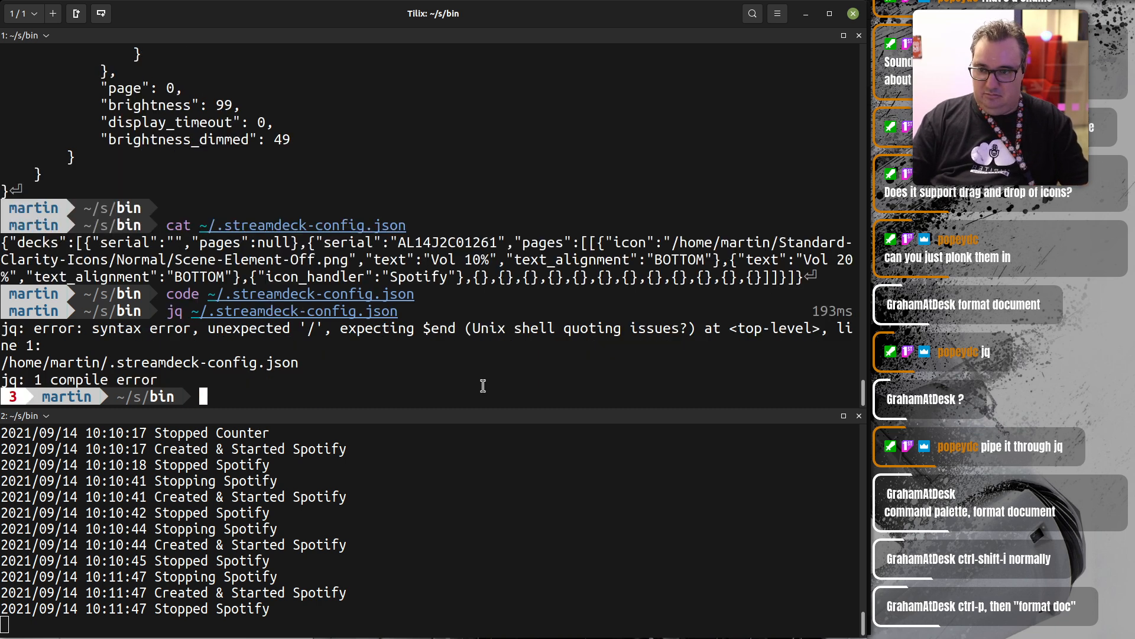
Pretty-print the configuration by piping cat ~/.streamdeck-config.json into jq.
{"action": "key", "text": "Up"}
{"action": "key", "text": "Left"}
{"action": "key", "text": "Left"}
{"action": "key", "text": "Left"}
{"action": "key", "text": "Left"}
{"action": "key", "text": "Left"}
{"action": "key", "text": "Left"}
{"action": "key", "text": "Left"}
{"action": "key", "text": "Left"}
{"action": "key", "text": "Left"}
{"action": "key", "text": "Left"}
{"action": "key", "text": "Left"}
{"action": "key", "text": "Left"}
{"action": "key", "text": "Left"}
{"action": "key", "text": "Left"}
{"action": "key", "text": "Left"}
{"action": "key", "text": "Left"}
{"action": "key", "text": "Left"}
{"action": "key", "text": "Left"}
{"action": "key", "text": "Left"}
{"action": "key", "text": "Left"}
{"action": "key", "text": "Left"}
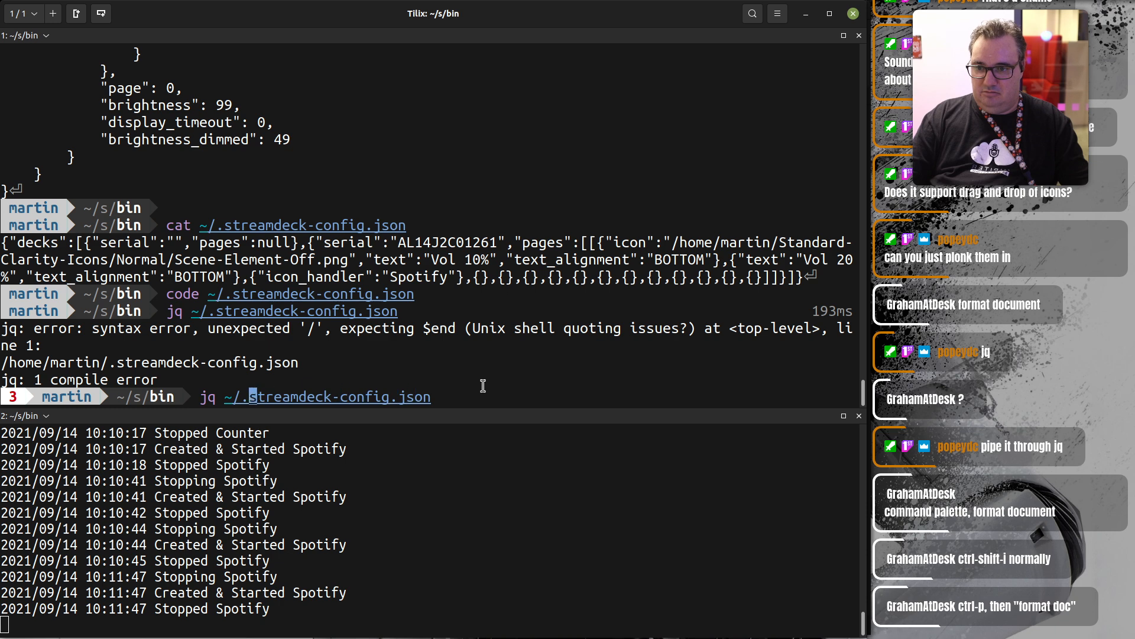
{"action": "key", "text": "BackSpace"}
{"action": "key", "text": "BackSpace"}
{"action": "type", "text": "cat"}
{"action": "key", "text": "Right"}
{"action": "key", "text": "Right"}
{"action": "key", "text": "Right"}
{"action": "key", "text": "Right"}
{"action": "key", "text": "Right"}
{"action": "key", "text": "Right"}
{"action": "key", "text": "Right"}
{"action": "key", "text": "Right"}
{"action": "key", "text": "Right"}
{"action": "key", "text": "Right"}
{"action": "key", "text": "Right"}
{"action": "key", "text": "Right"}
{"action": "key", "text": "Right"}
{"action": "key", "text": "Right"}
{"action": "key", "text": "Right"}
{"action": "key", "text": "Right"}
{"action": "key", "text": "Right"}
{"action": "key", "text": "Right"}
{"action": "key", "text": "Right"}
{"action": "key", "text": "Right"}
{"action": "type", "text": "| jq"}
{"action": "key", "text": "Return"}
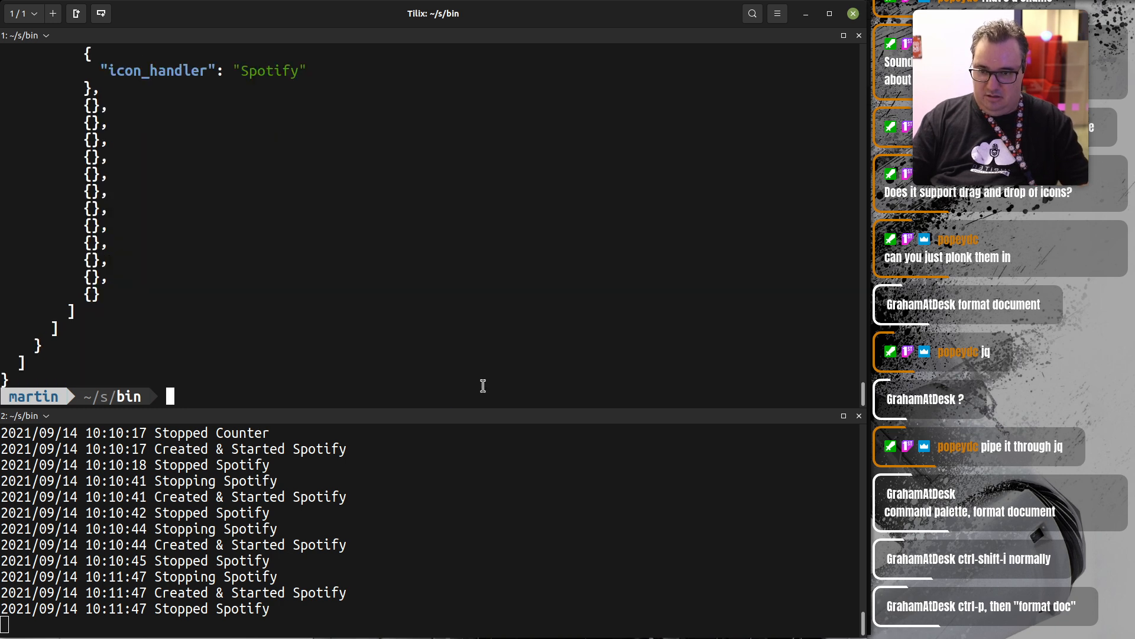
Examine the formatted configuration's deck entries, serial fields, pages and individual button definitions, highlighting the Vol 10% block.
{"action": "scroll", "coordinate": [419, 318], "scroll_direction": "up", "scroll_amount": 10}
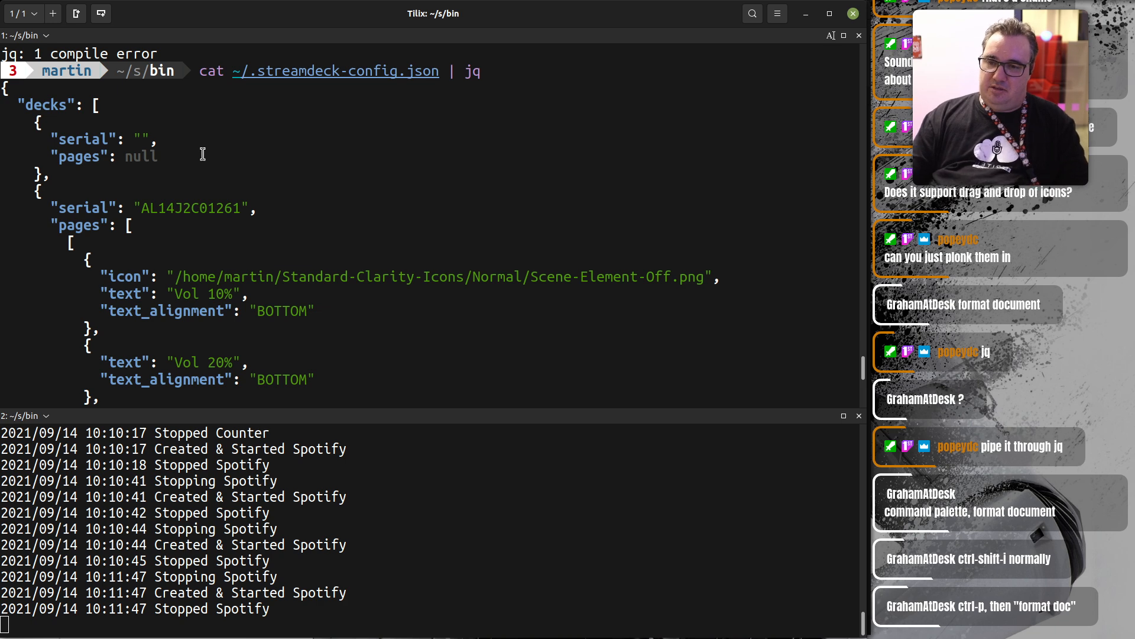
{"action": "scroll", "coordinate": [161, 224], "scroll_direction": "down", "scroll_amount": 1}
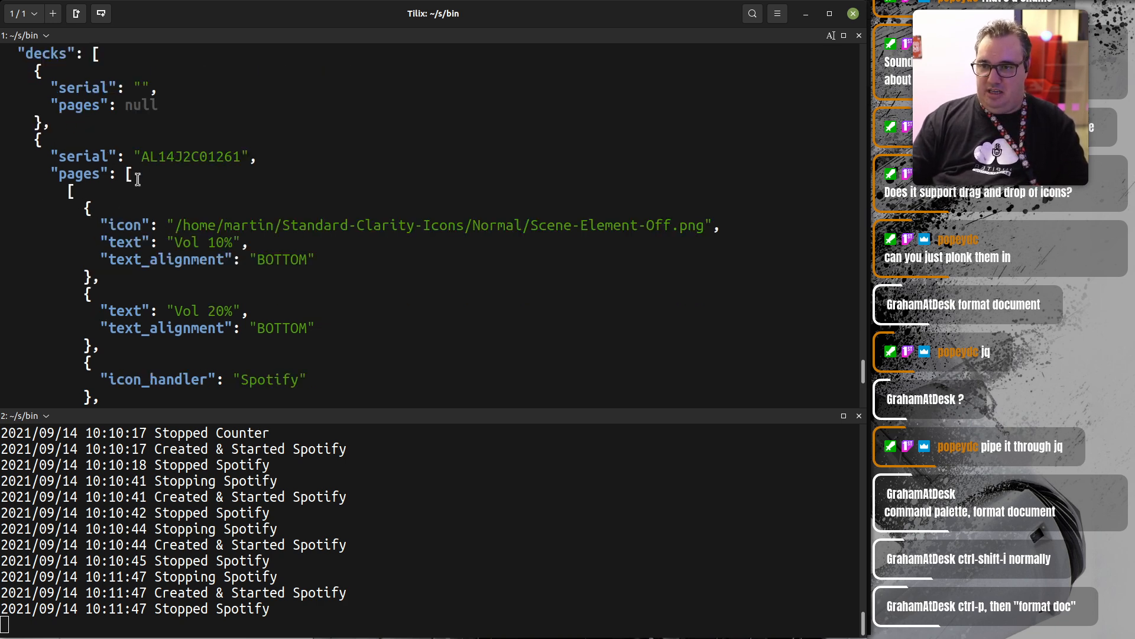
{"action": "left_click_drag", "start_coordinate": [126, 103], "coordinate": [166, 105]}
{"action": "left_click", "coordinate": [166, 105]}
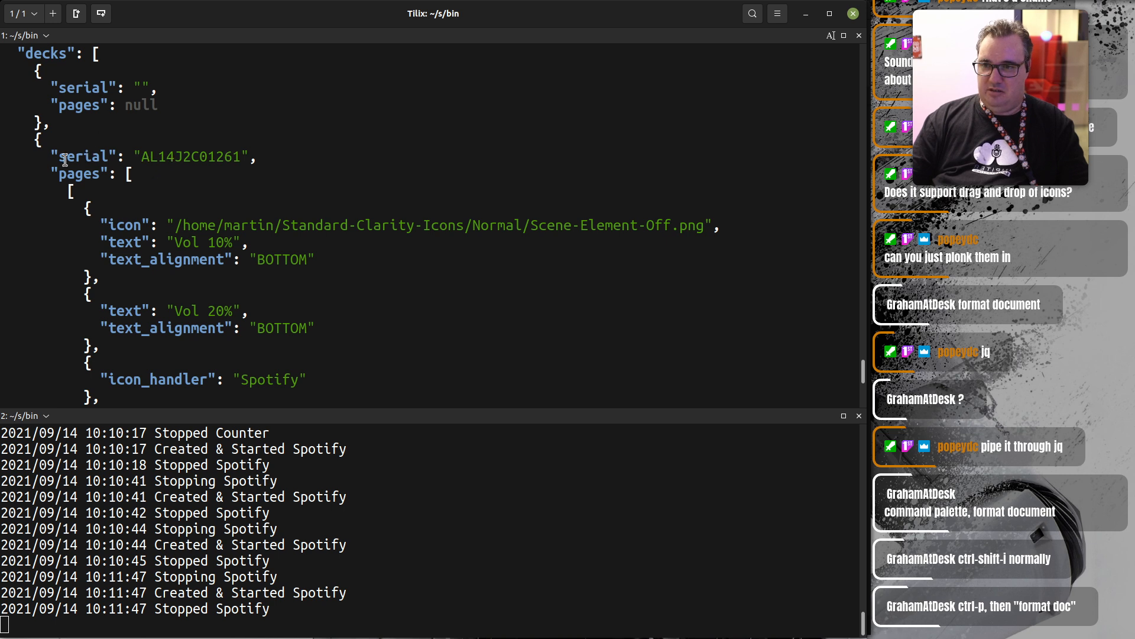
{"action": "left_click_drag", "start_coordinate": [143, 156], "coordinate": [233, 157]}
{"action": "left_click_drag", "start_coordinate": [82, 206], "coordinate": [109, 272]}
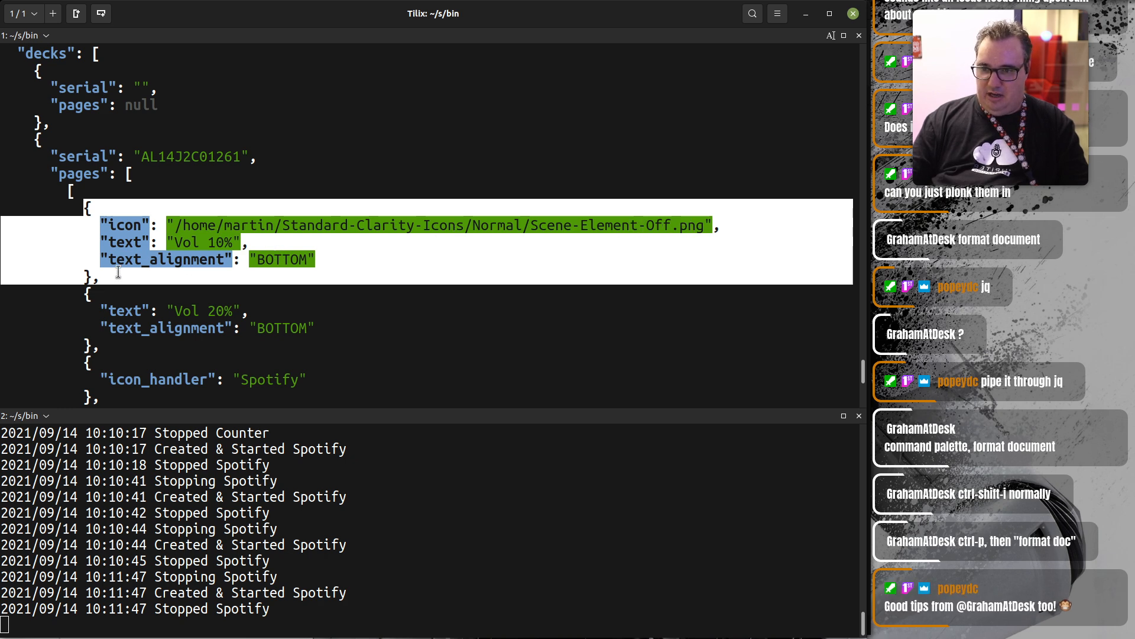
{"action": "scroll", "coordinate": [119, 272], "scroll_direction": "down", "scroll_amount": 1}
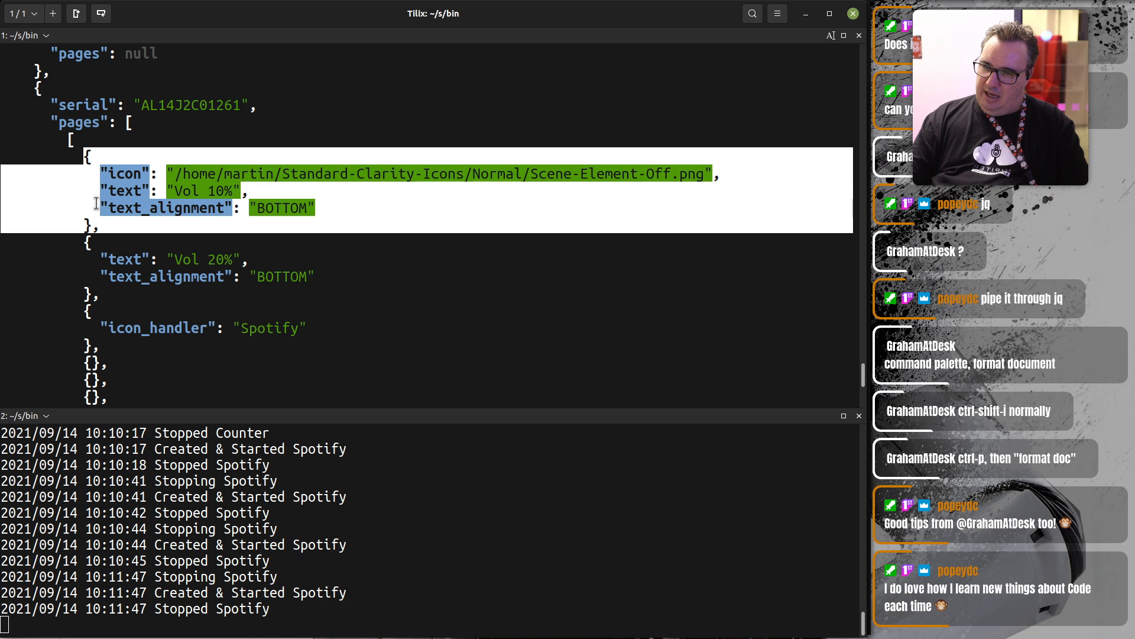
{"action": "scroll", "coordinate": [96, 205], "scroll_direction": "down", "scroll_amount": 4}
{"action": "scroll", "coordinate": [95, 205], "scroll_direction": "down", "scroll_amount": 1}
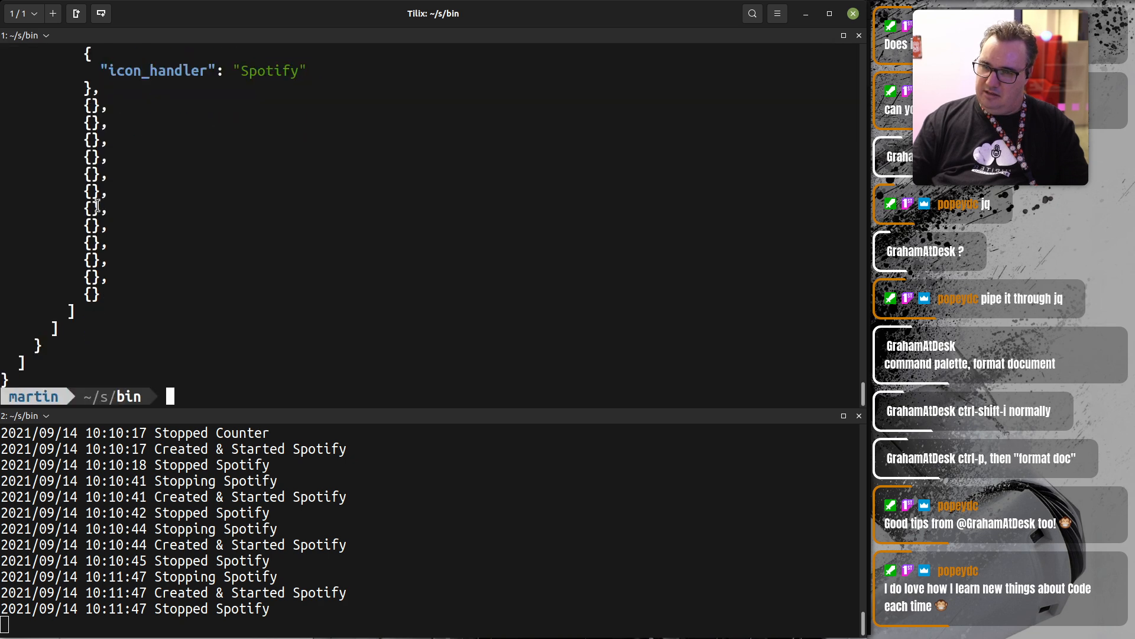
{"action": "scroll", "coordinate": [97, 205], "scroll_direction": "up", "scroll_amount": 6}
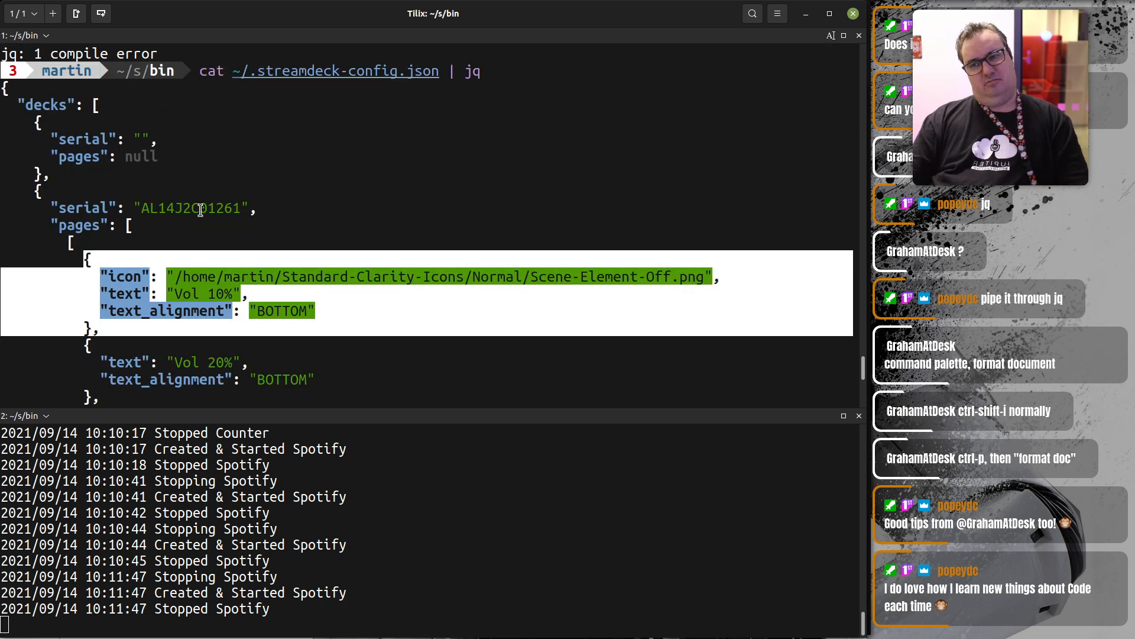
Review the remaining button entries in the jq output down to the closing brackets, and clear the highlighted Vol 10% block.
{"action": "scroll", "coordinate": [261, 270], "scroll_direction": "down", "scroll_amount": 3}
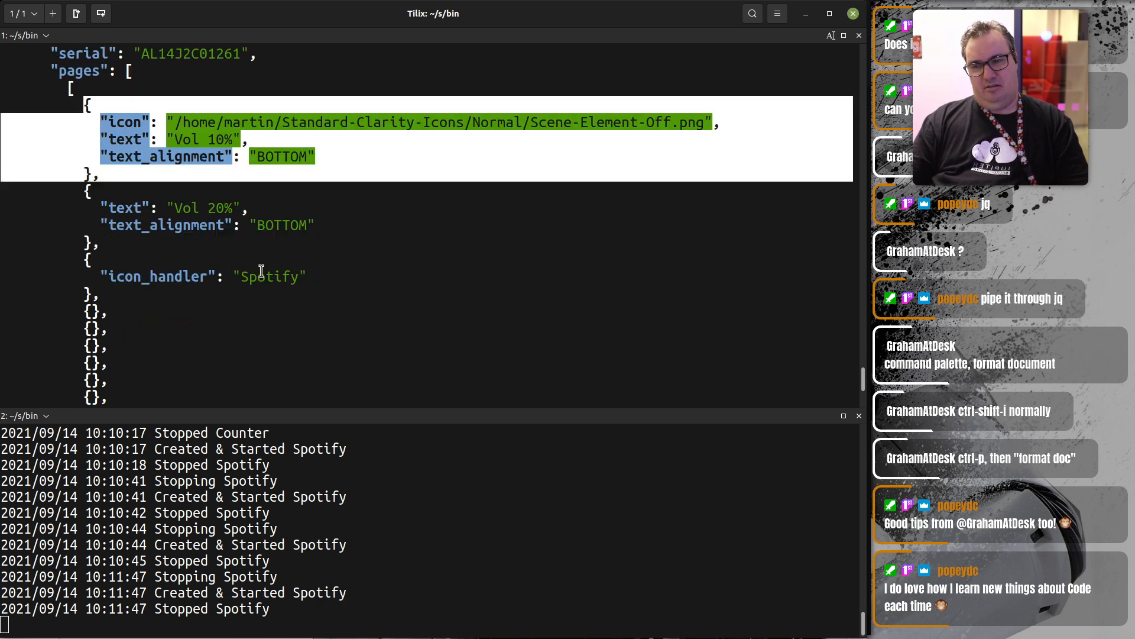
{"action": "scroll", "coordinate": [261, 270], "scroll_direction": "down", "scroll_amount": 4}
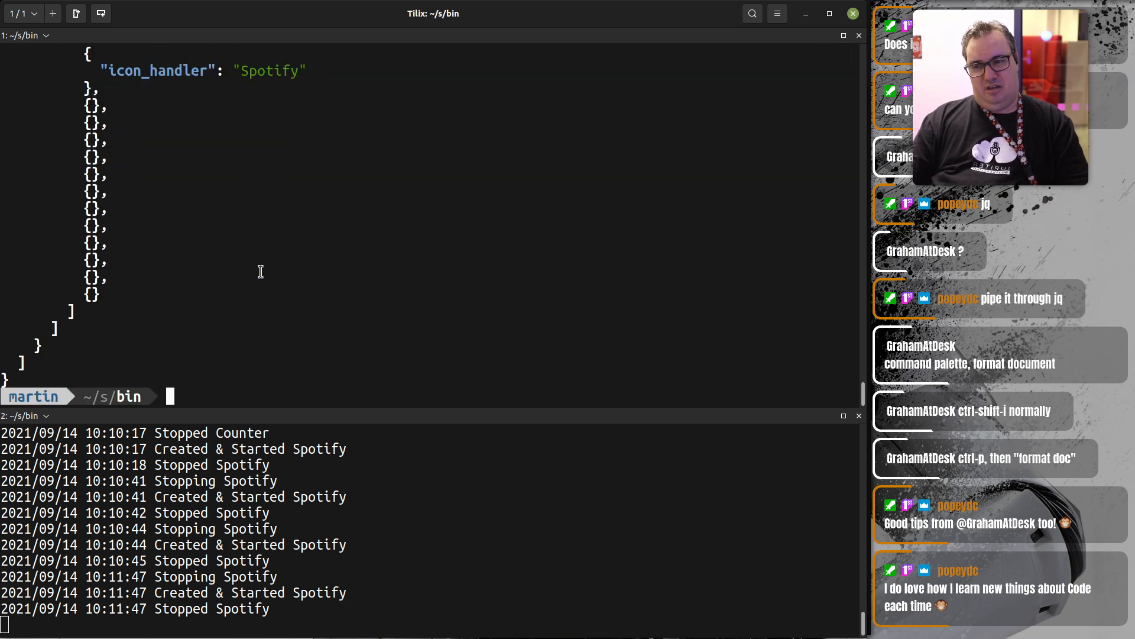
{"action": "scroll", "coordinate": [261, 271], "scroll_direction": "up", "scroll_amount": 7}
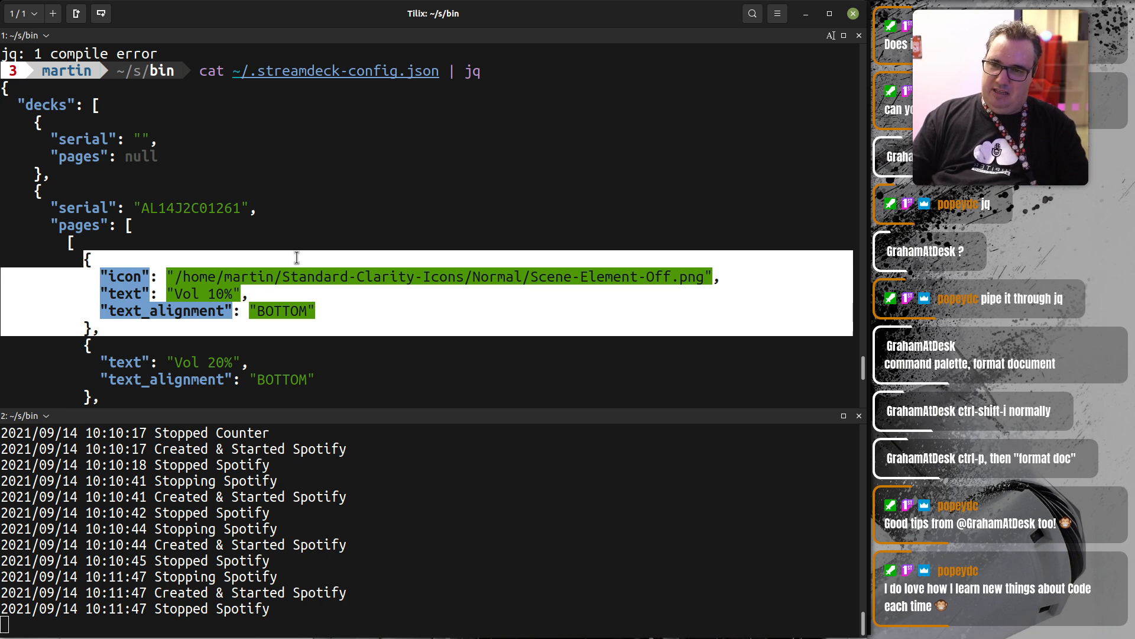
{"action": "left_click", "coordinate": [353, 362]}
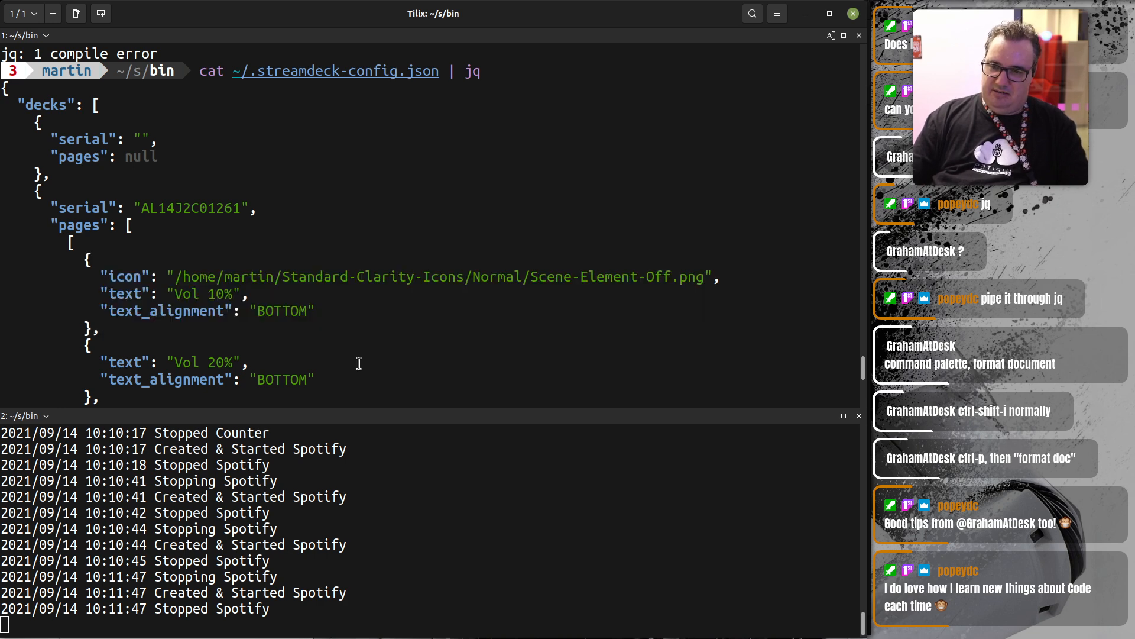
Switch to the Visual Studio Code window showing .streamdeck-config.json.
{"action": "key", "text": "alt+Tab"}
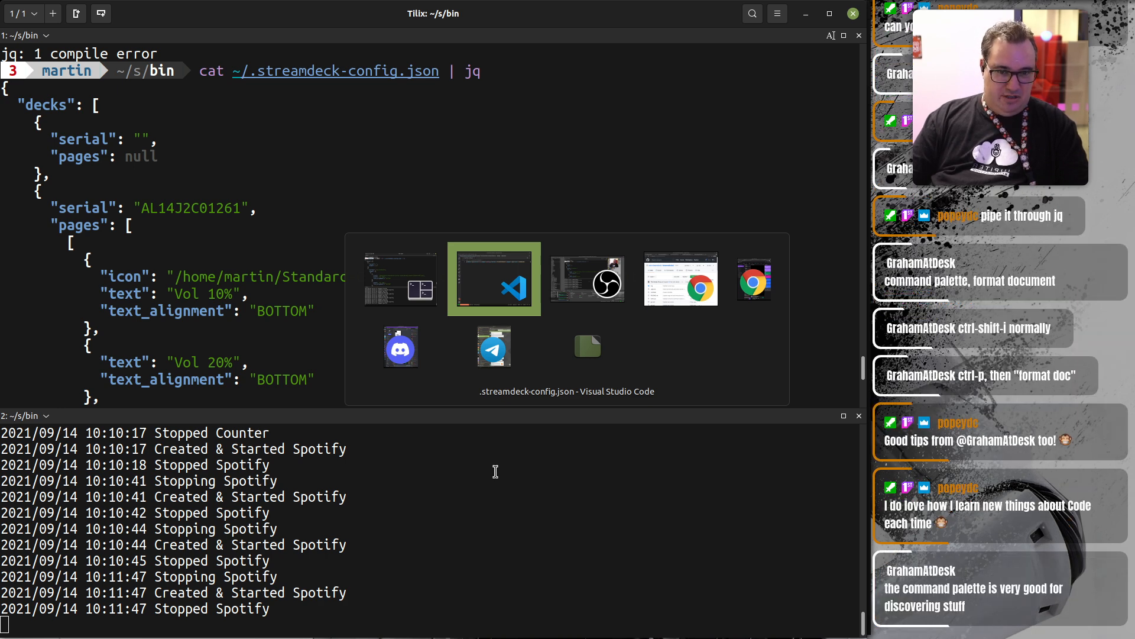
{"action": "key", "text": "alt+Tab"}
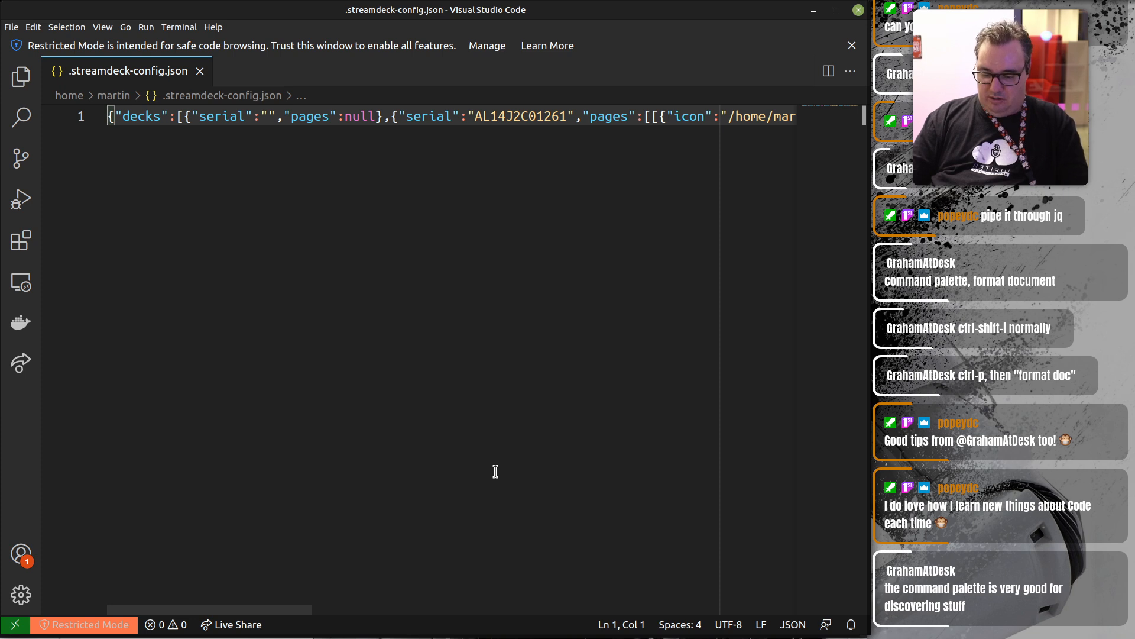
{"action": "key", "text": "ctrl+p"}
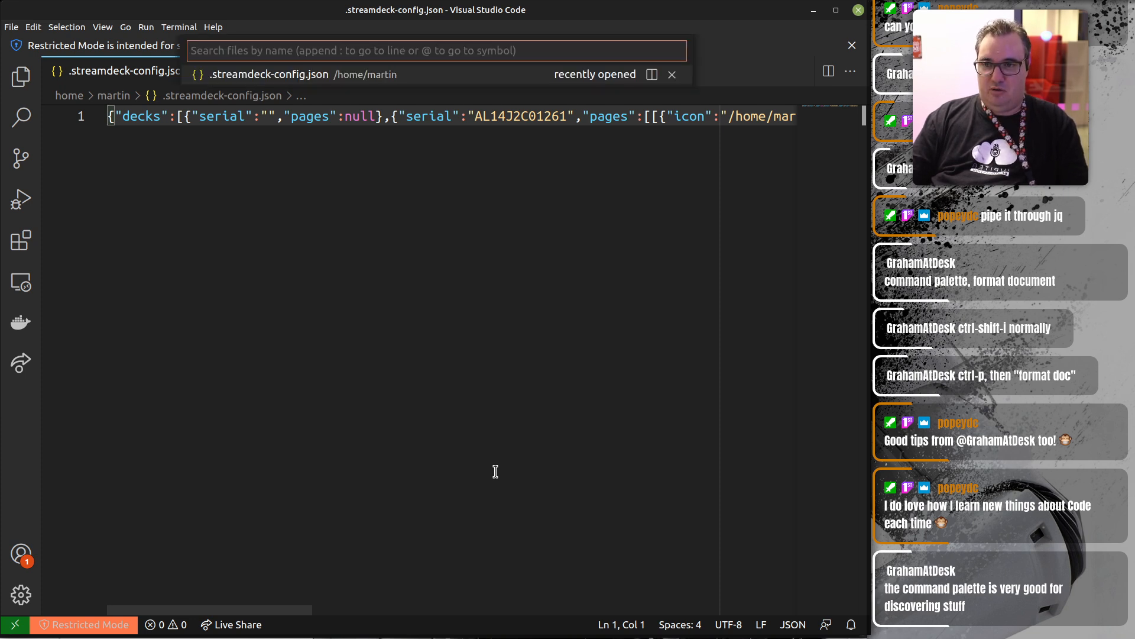
{"action": "type", "text": "form"}
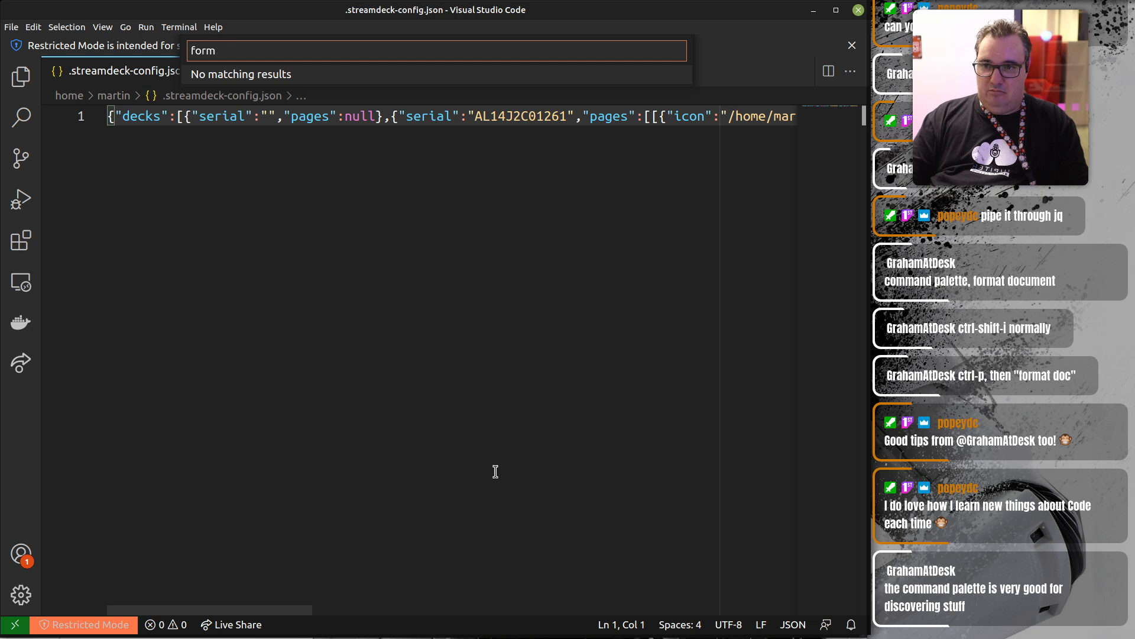
{"action": "key", "text": "BackSpace"}
{"action": "key", "text": "BackSpace"}
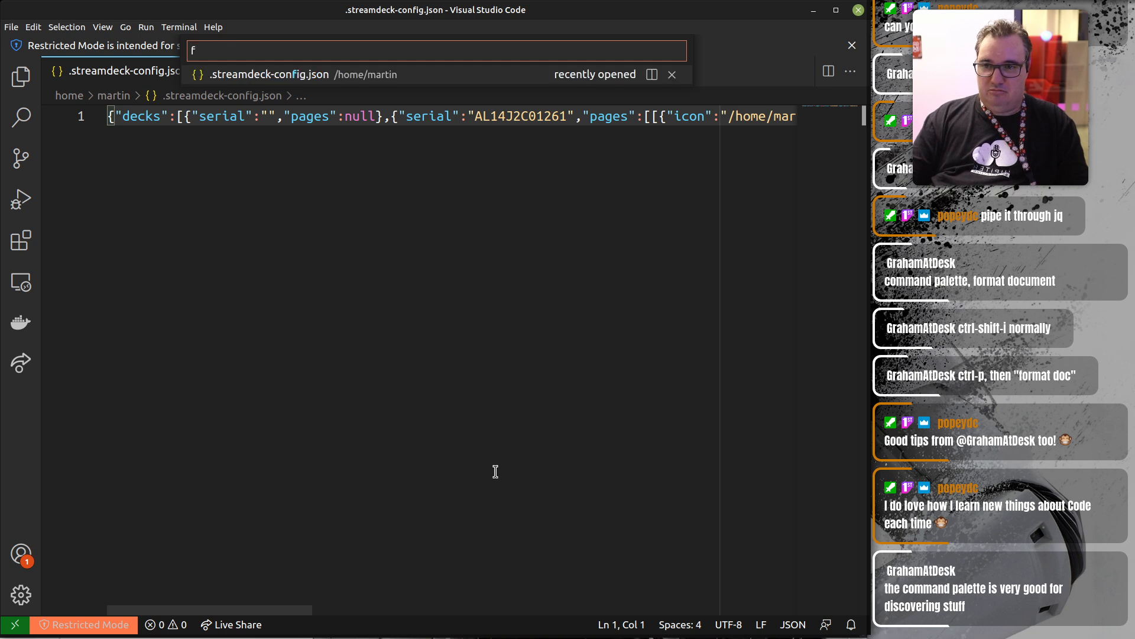
{"action": "key", "text": "BackSpace"}
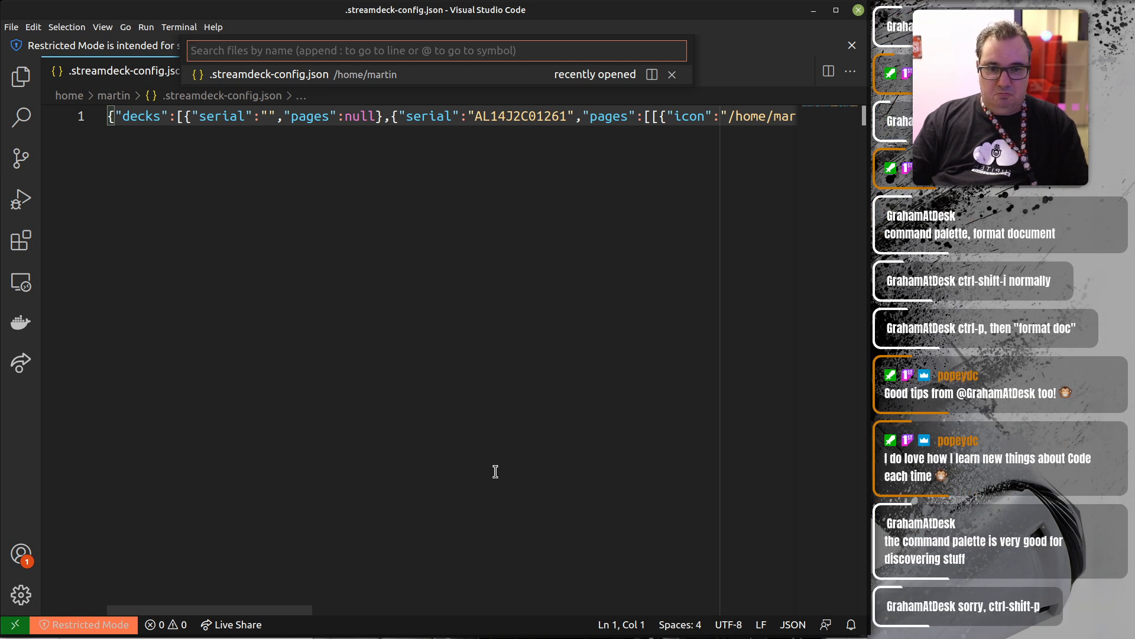
{"action": "key", "text": "Escape"}
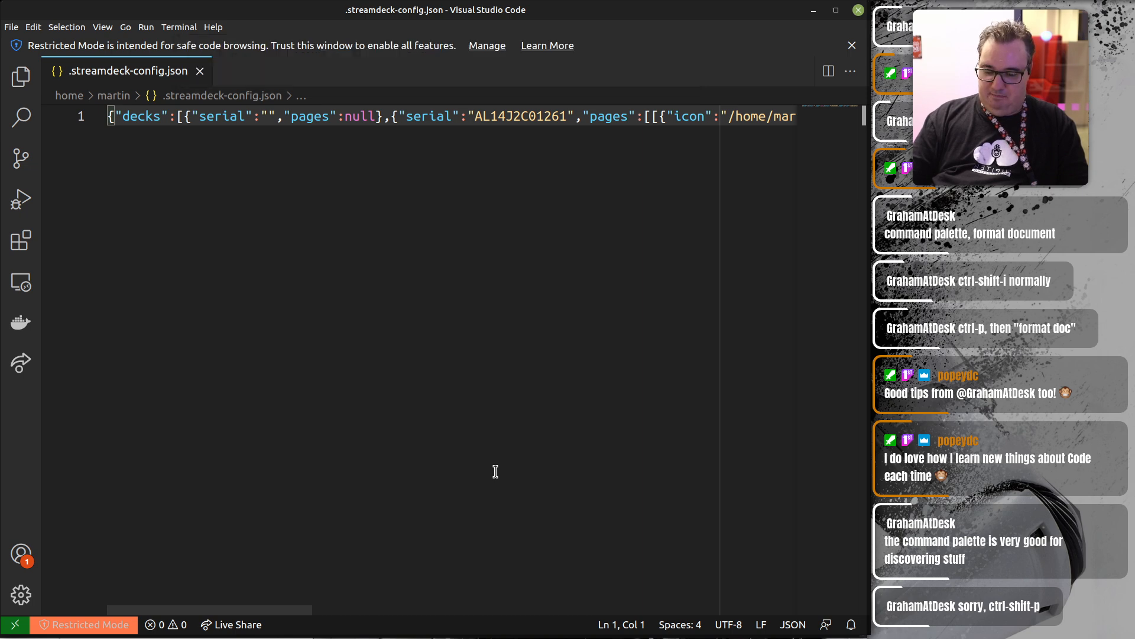
Run the Format Document command on .streamdeck-config.json.
{"action": "key", "text": "ctrl+shift+p"}
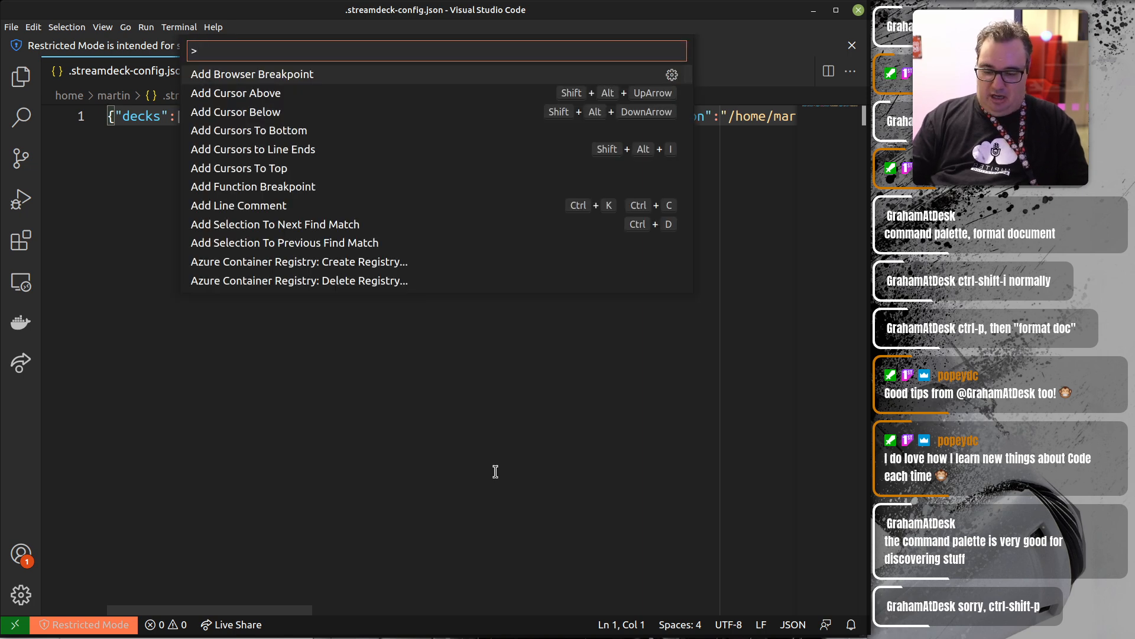
{"action": "type", "text": "forma"}
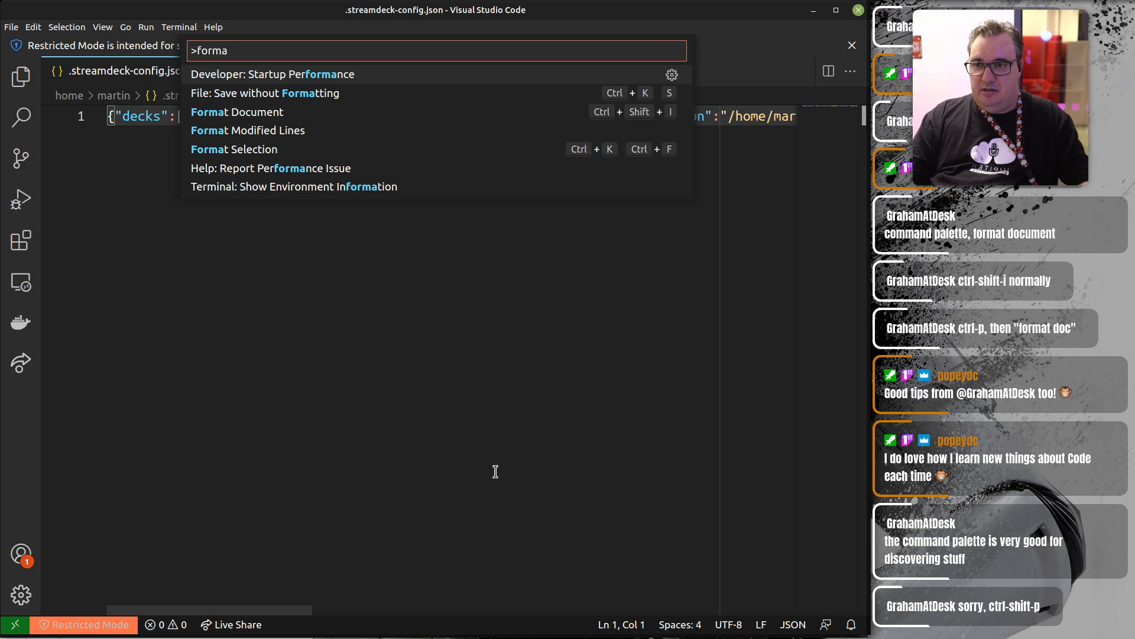
{"action": "key", "text": "Down"}
{"action": "key", "text": "Down"}
{"action": "key", "text": "Down"}
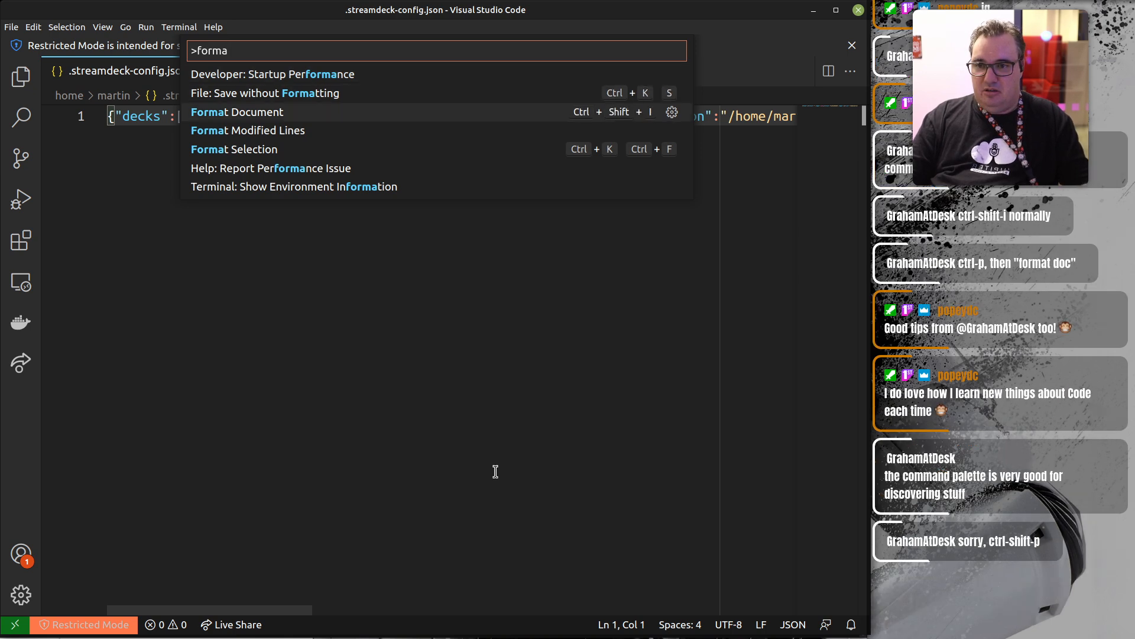
{"action": "key", "text": "Up"}
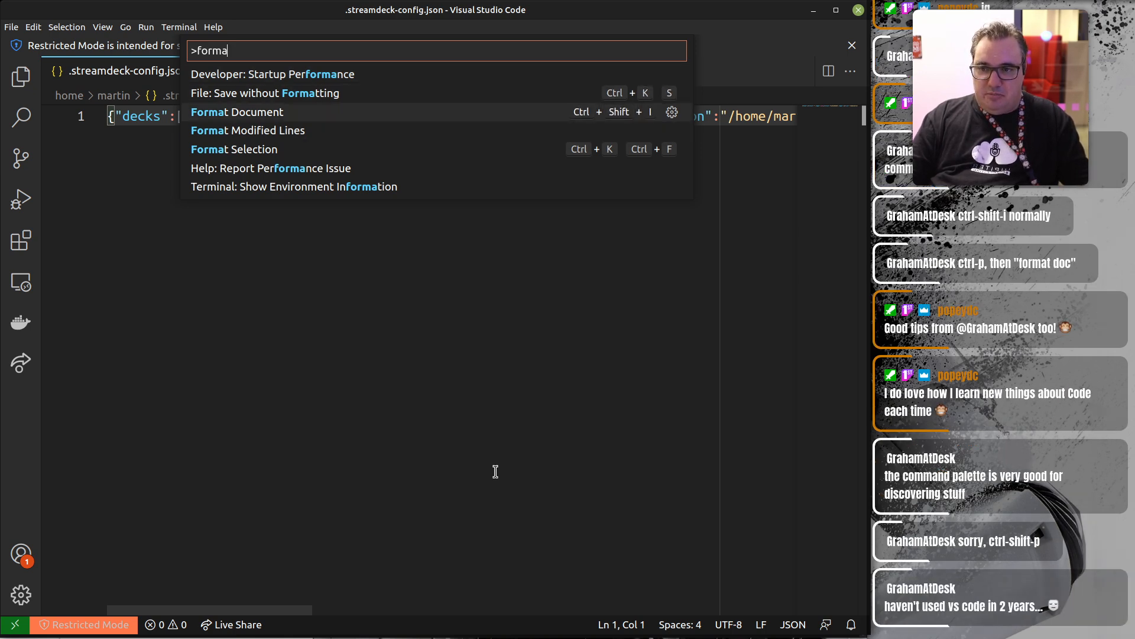
{"action": "key", "text": "Return"}
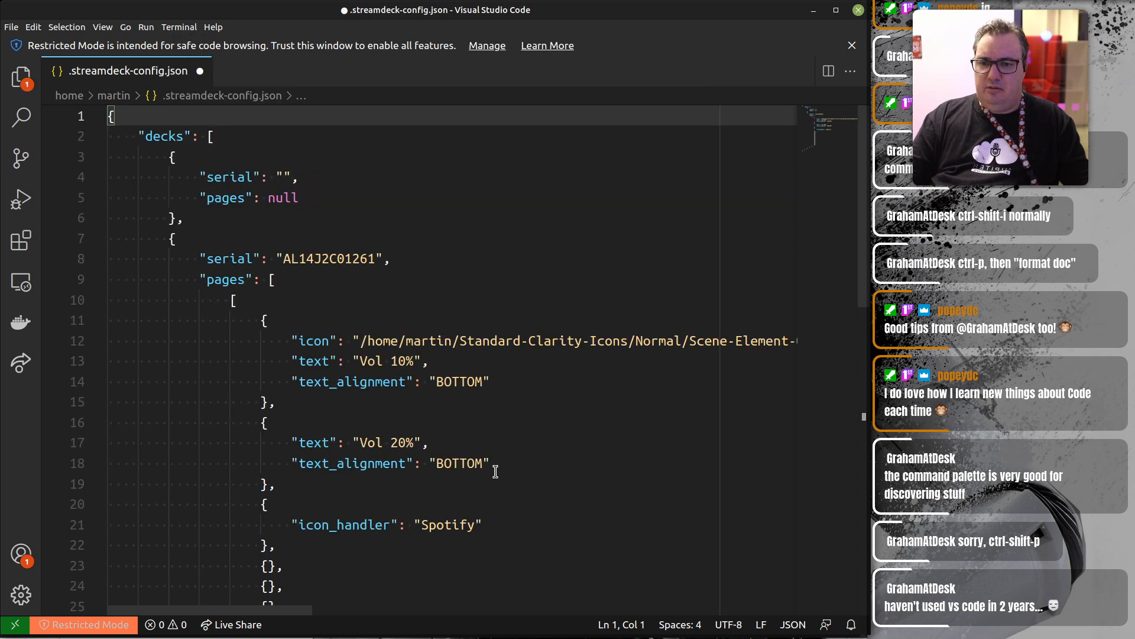
Examine the formatted JSON's button entries, highlighting the end of the Vol 10% button's icon path.
{"action": "scroll", "coordinate": [444, 405], "scroll_direction": "down", "scroll_amount": 9}
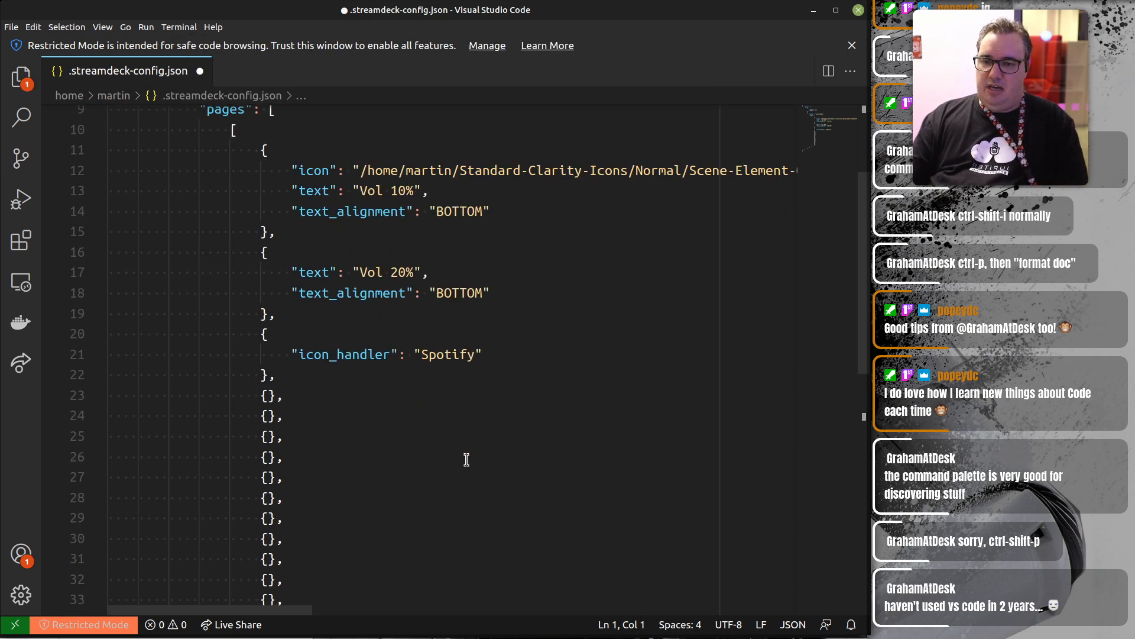
{"action": "scroll", "coordinate": [469, 465], "scroll_direction": "up", "scroll_amount": 3}
{"action": "scroll", "coordinate": [469, 464], "scroll_direction": "up", "scroll_amount": 6}
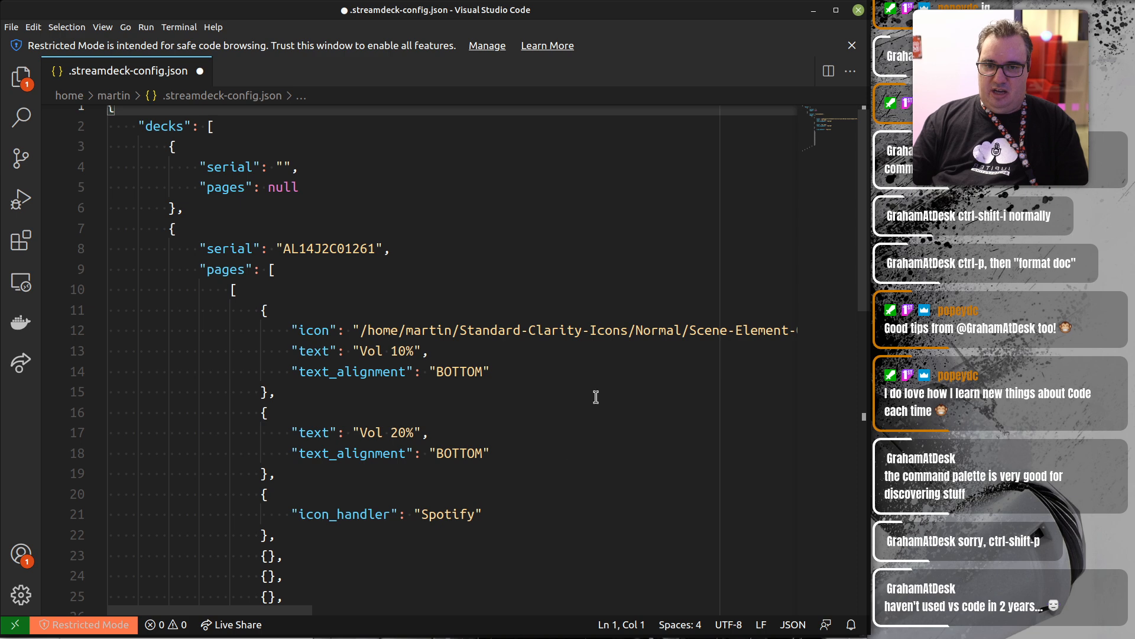
{"action": "left_click_drag", "start_coordinate": [486, 328], "coordinate": [824, 337]}
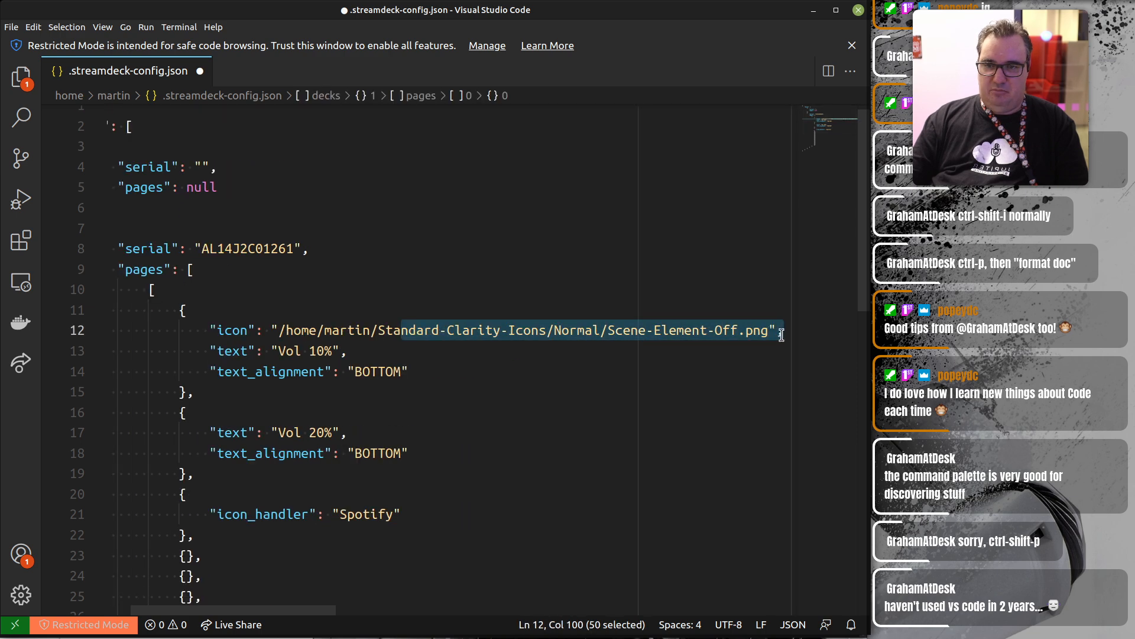
{"action": "scroll", "coordinate": [424, 412], "scroll_direction": "down", "scroll_amount": 8}
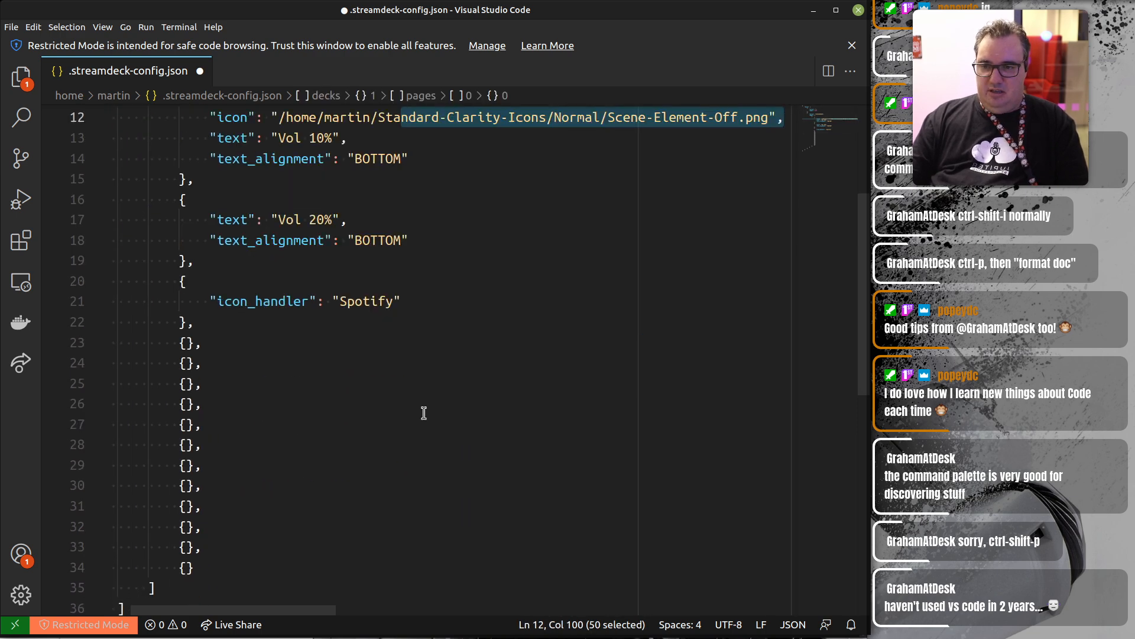
{"action": "scroll", "coordinate": [424, 414], "scroll_direction": "up", "scroll_amount": 8}
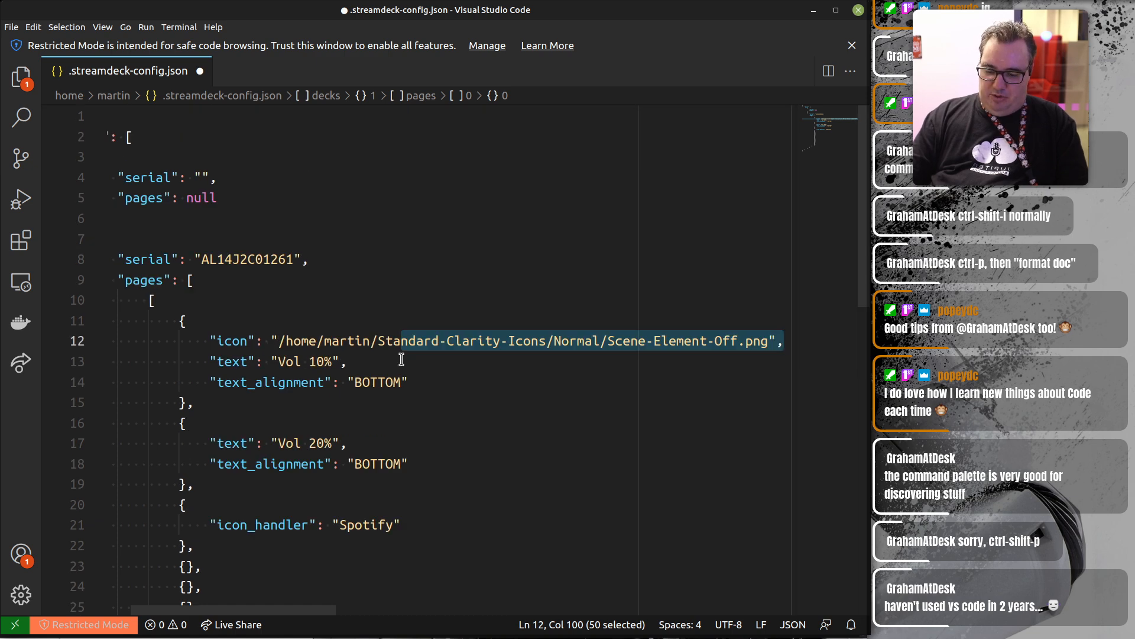
Switch back to the Tilix terminal and launch ./streamdeckui again from the command history.
{"action": "key", "text": "alt+Tab"}
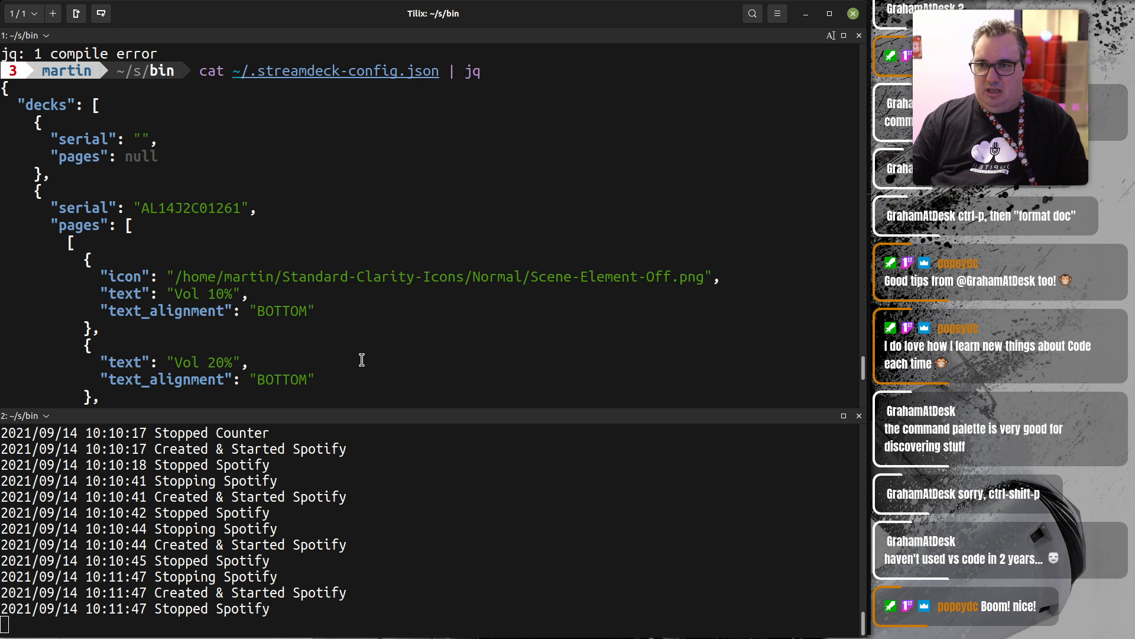
{"action": "key", "text": "Up"}
{"action": "key", "text": "Up"}
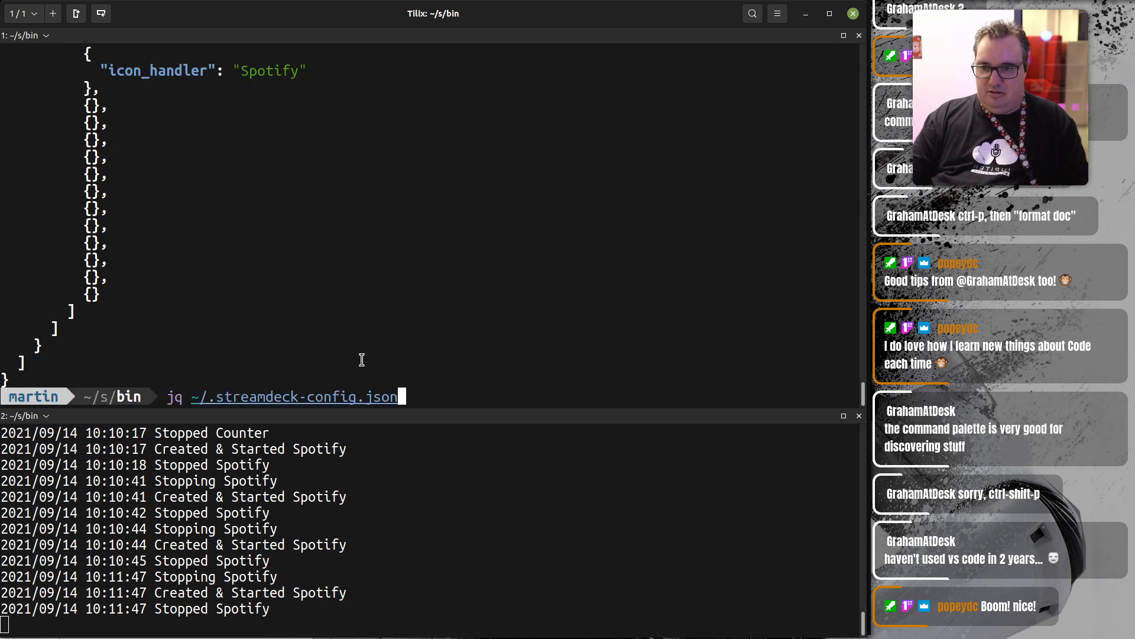
{"action": "key", "text": "Up"}
{"action": "key", "text": "Up"}
{"action": "key", "text": "Up"}
{"action": "key", "text": "Up"}
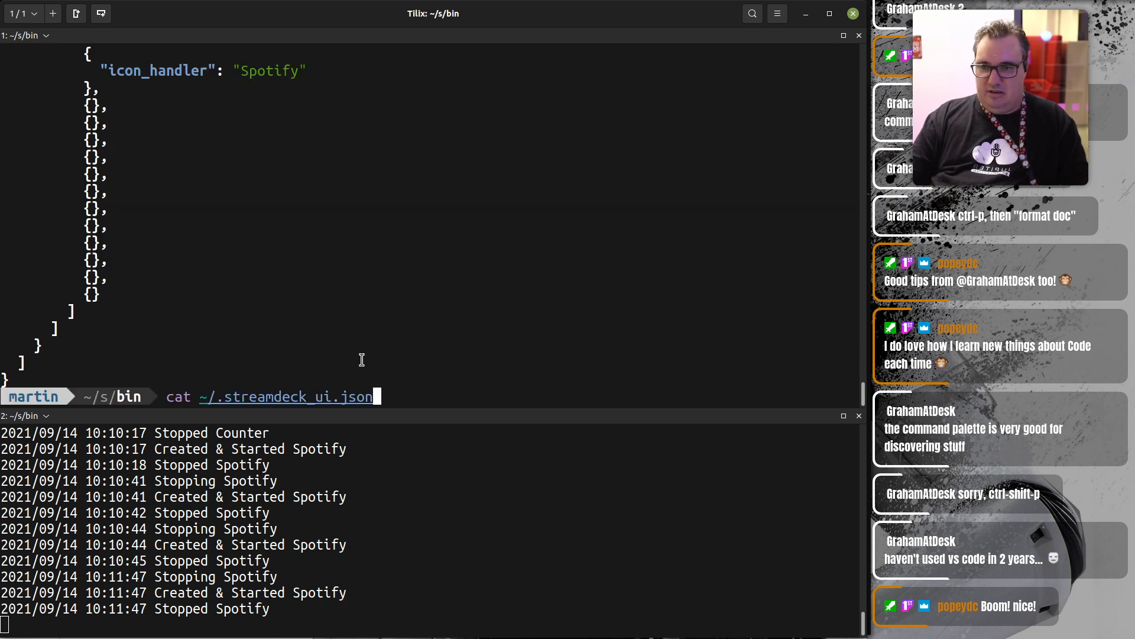
{"action": "key", "text": "Return"}
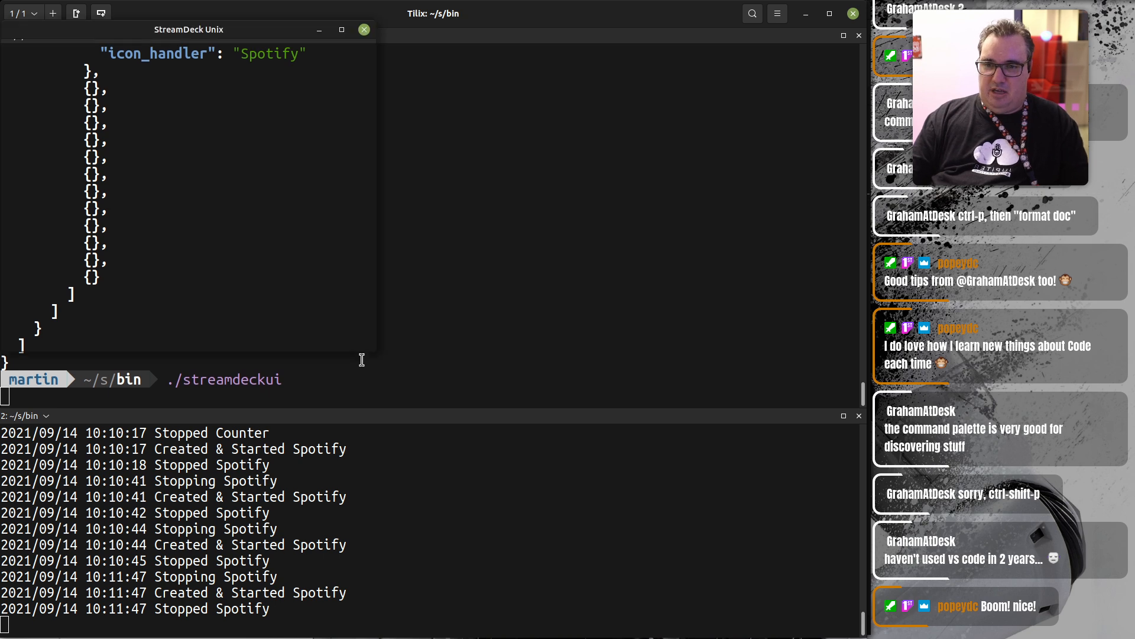
Add blank pages to the Stream Deck configuration until it has ten pages.
{"action": "left_click", "coordinate": [347, 53]}
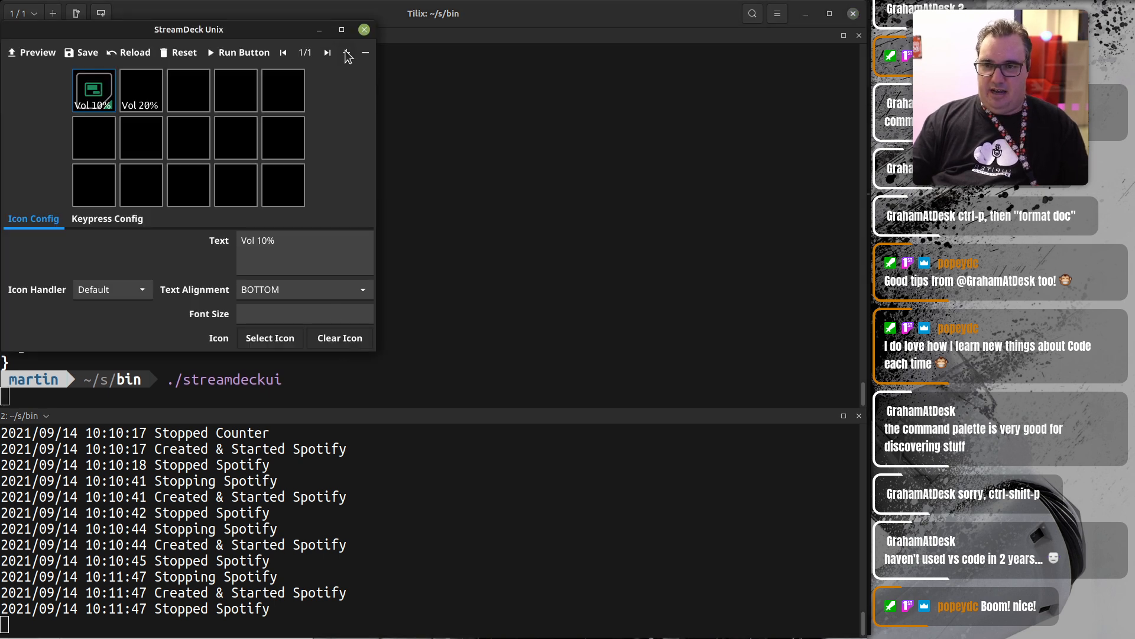
{"action": "left_click", "coordinate": [347, 54]}
{"action": "left_click", "coordinate": [347, 53]}
{"action": "left_click", "coordinate": [347, 53]}
{"action": "left_click", "coordinate": [347, 54]}
{"action": "left_click", "coordinate": [347, 54]}
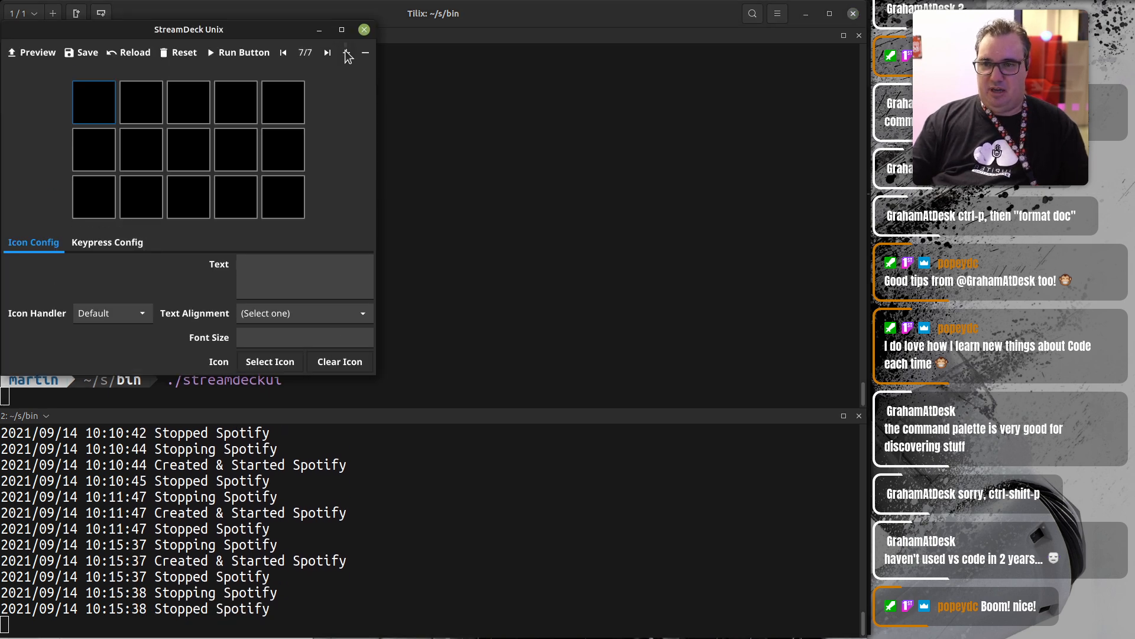
{"action": "left_click", "coordinate": [348, 53]}
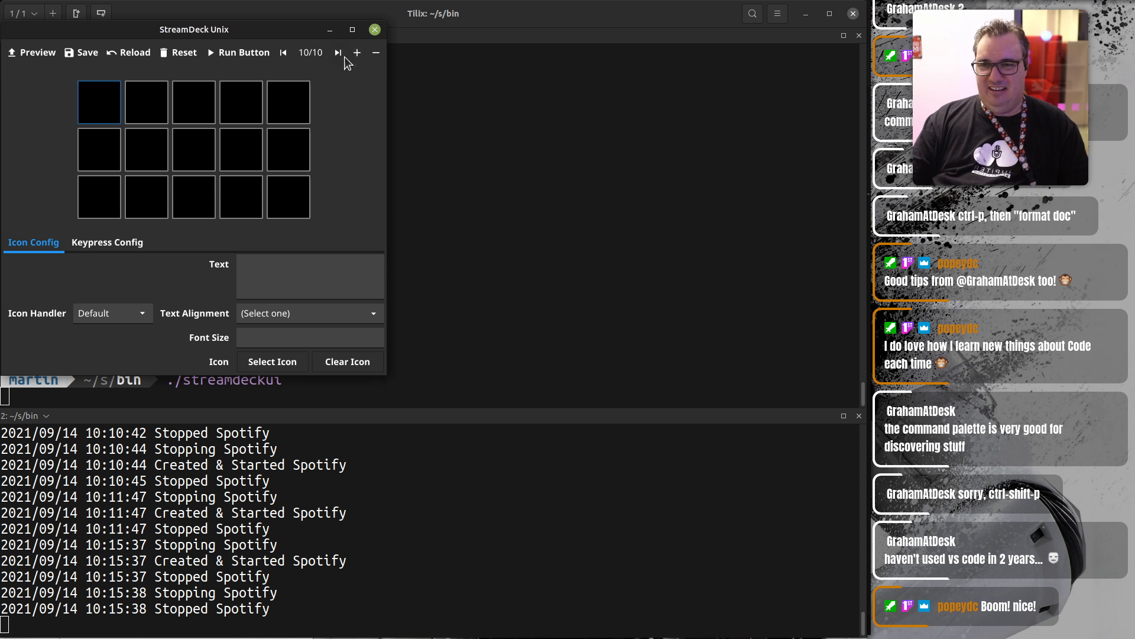
Step back through the blank pages to page 1 with the Vol 10% and Vol 20% buttons.
{"action": "left_click", "coordinate": [284, 54]}
{"action": "left_click", "coordinate": [283, 53]}
{"action": "left_click", "coordinate": [284, 53]}
{"action": "left_click", "coordinate": [285, 53]}
{"action": "left_click", "coordinate": [285, 52]}
{"action": "left_click", "coordinate": [285, 53]}
{"action": "left_click", "coordinate": [285, 52]}
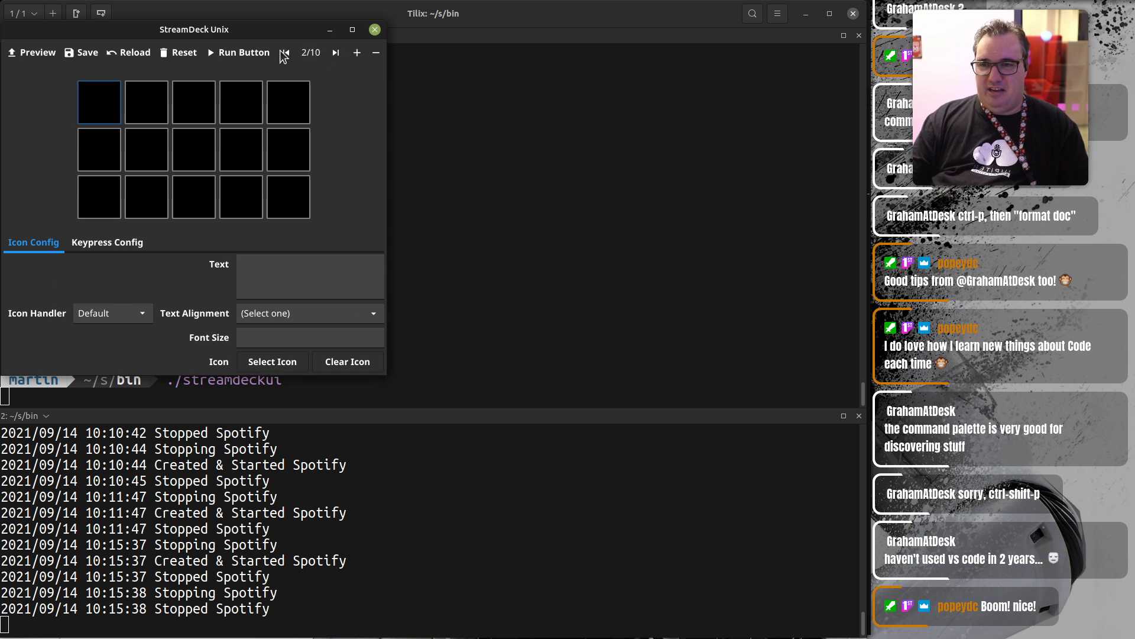
{"action": "left_click", "coordinate": [285, 53]}
{"action": "left_click", "coordinate": [285, 52]}
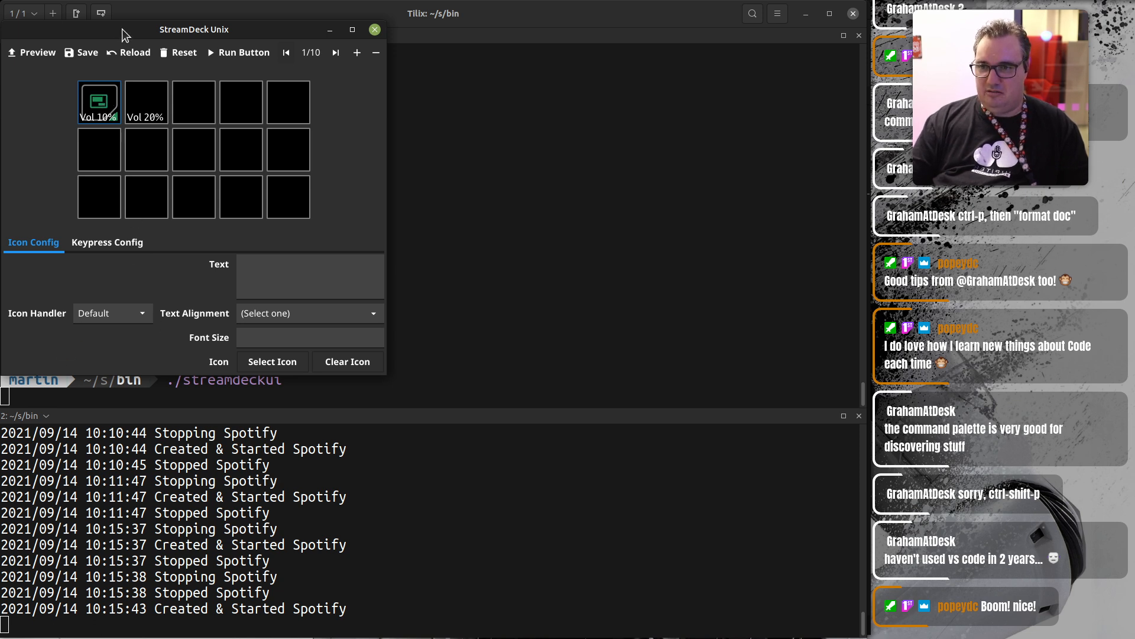
Move the StreamDeck Unix window aside, bring up its not-responding dialog and force the application to quit.
{"action": "left_click_drag", "start_coordinate": [124, 31], "coordinate": [235, 52]}
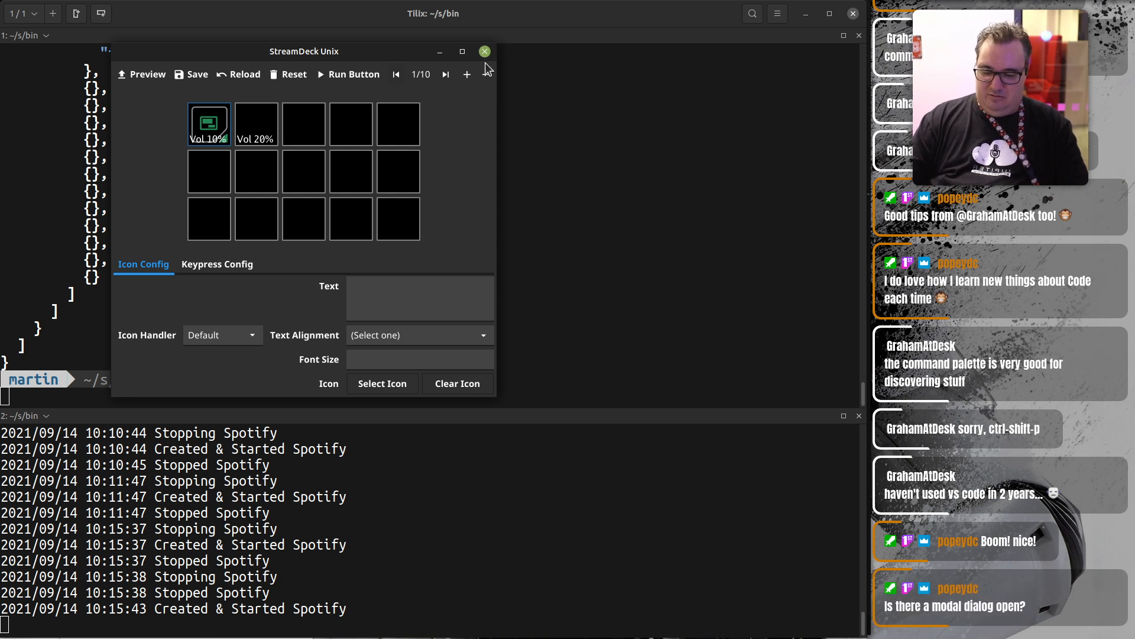
{"action": "key", "text": "alt+Tab"}
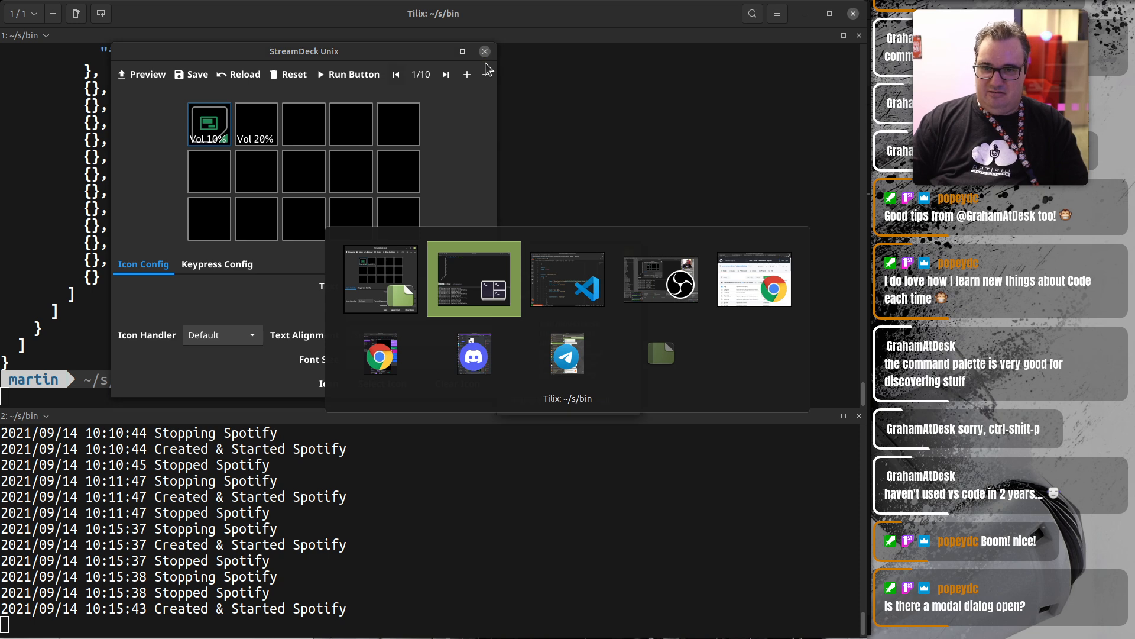
{"action": "key", "text": "alt+Tab"}
{"action": "key", "text": "alt+Tab"}
{"action": "key", "text": "alt+Tab"}
{"action": "key", "text": "alt+Tab"}
{"action": "key", "text": "alt+Tab"}
{"action": "key", "text": "alt+Tab"}
{"action": "key", "text": "alt+Tab"}
{"action": "key", "text": "alt+Tab"}
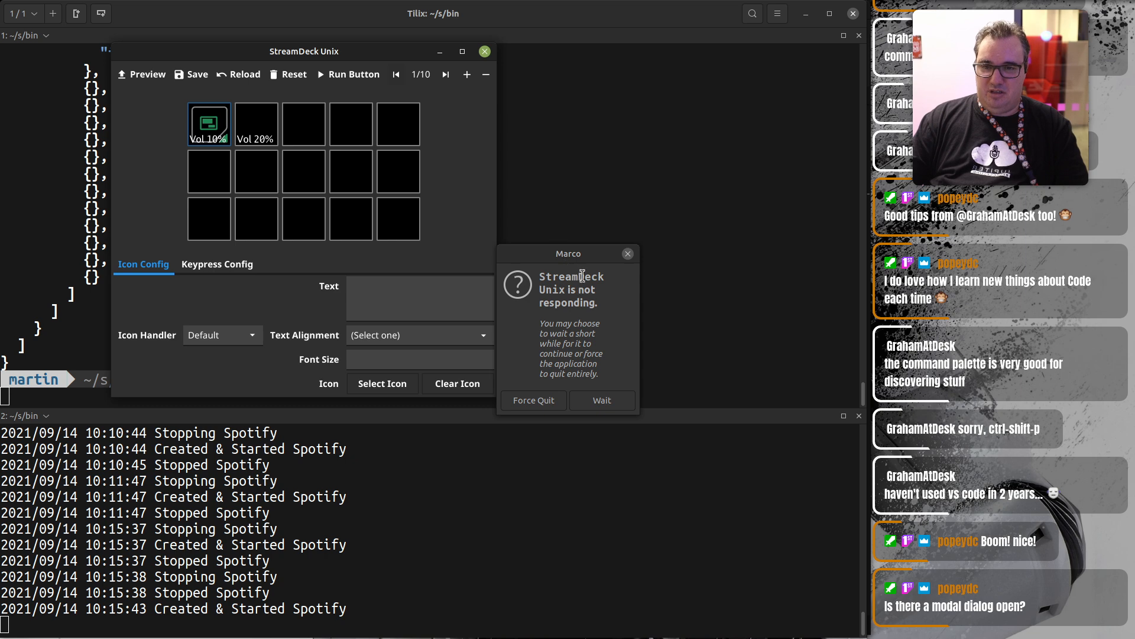
{"action": "left_click_drag", "start_coordinate": [573, 254], "coordinate": [501, 139]}
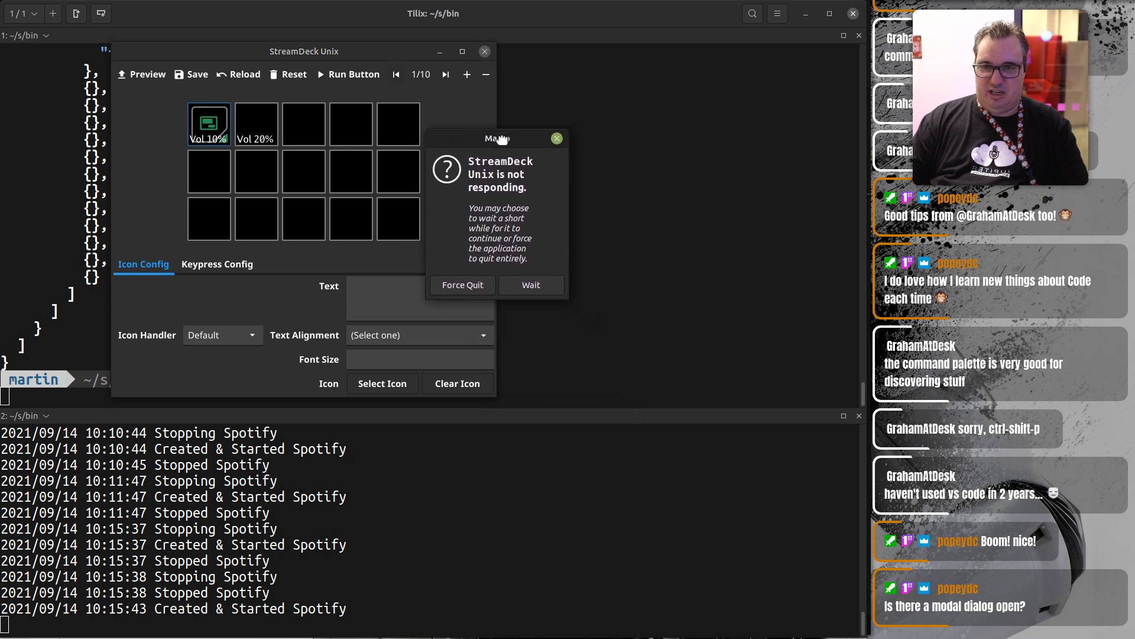
{"action": "left_click", "coordinate": [449, 287]}
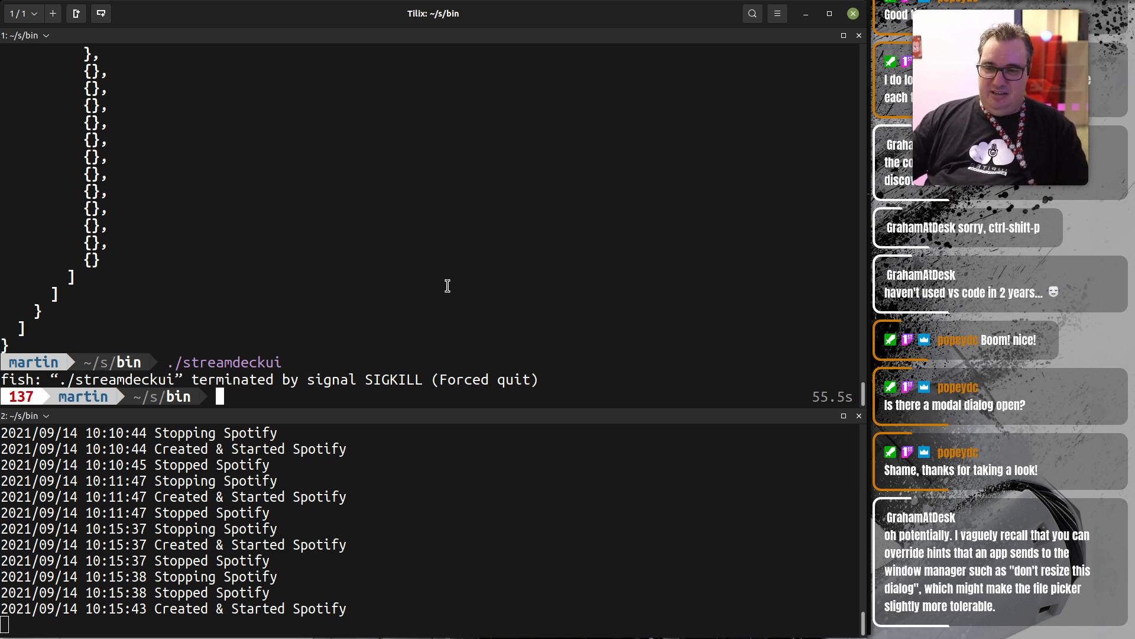
Stop the process running in the lower terminal pane, and change the upper pane's directory to ~/Scripts/Hardware/.
{"action": "left_click", "coordinate": [469, 474]}
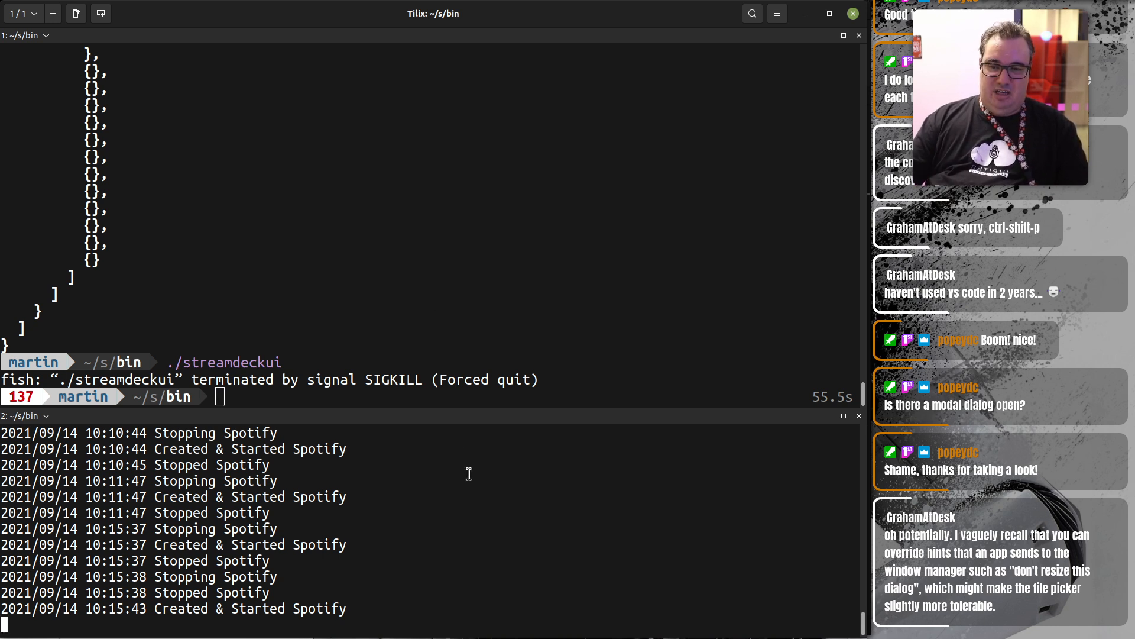
{"action": "key", "text": "ctrl+c"}
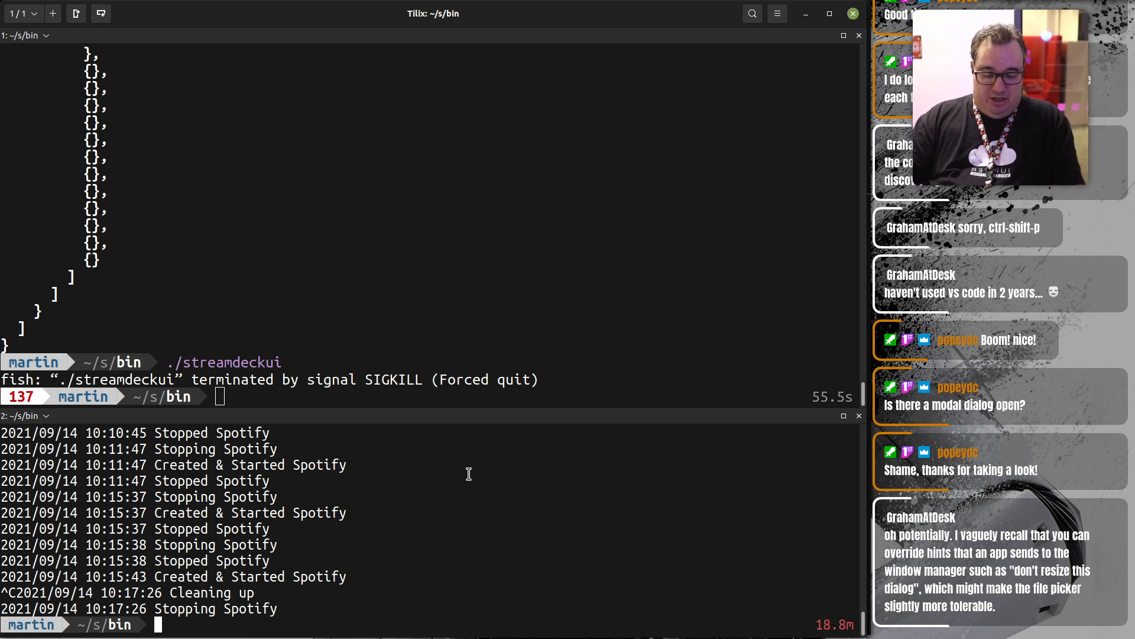
{"action": "left_click", "coordinate": [492, 335]}
{"action": "type", "text": "cd ~/"}
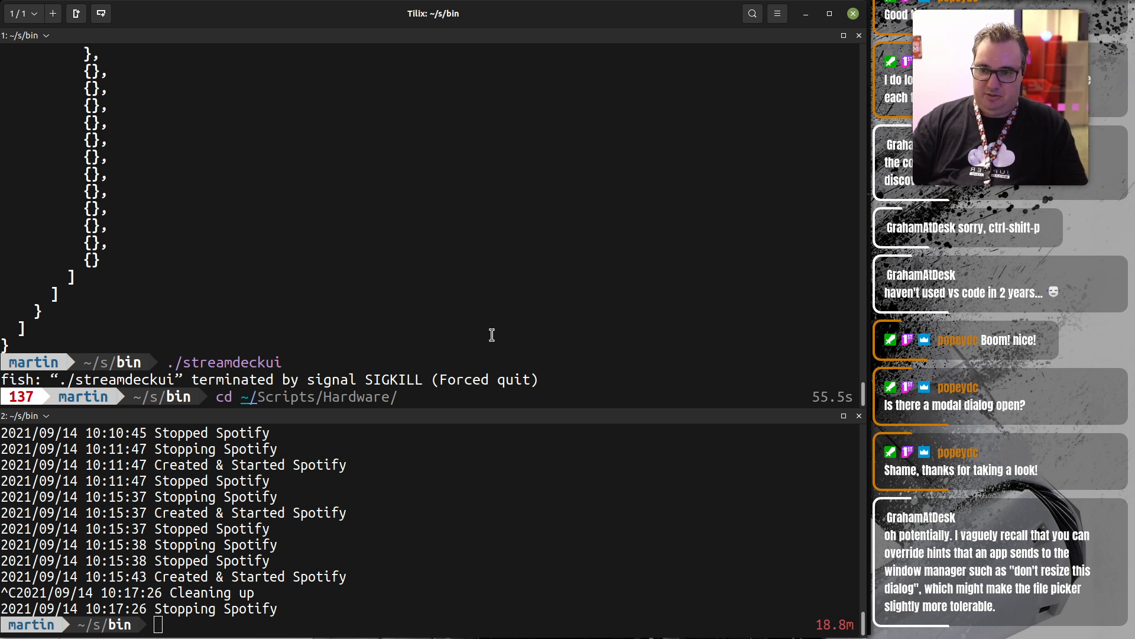
{"action": "key", "text": "Right"}
{"action": "key", "text": "Return"}
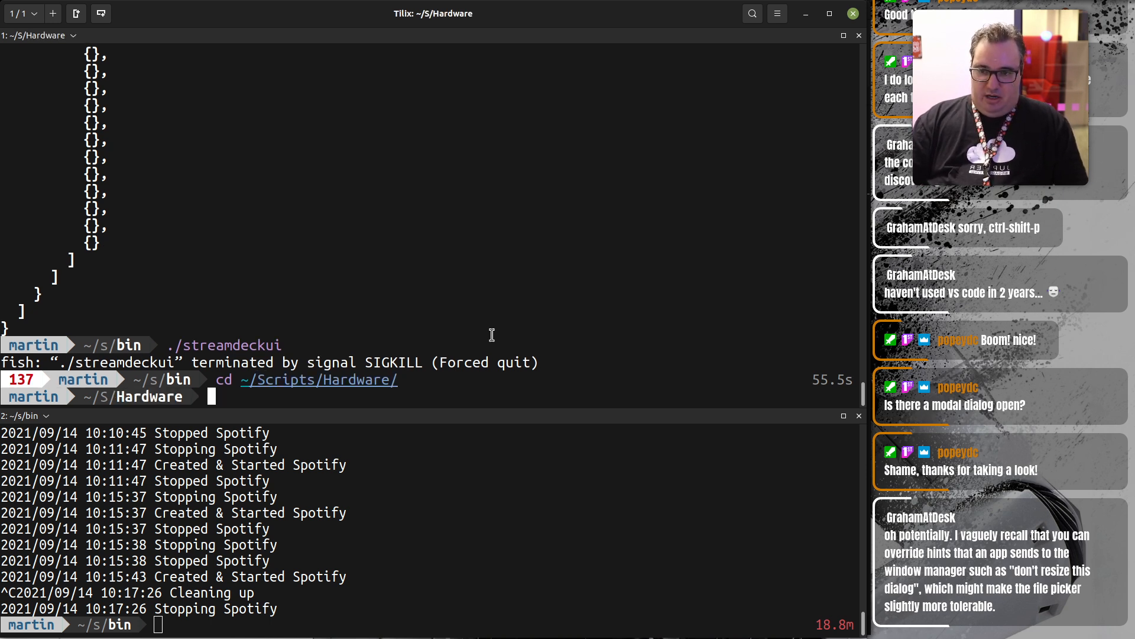
Open the streamdeck.sh script in Visual Studio Code from the terminal.
{"action": "type", "text": "code st"}
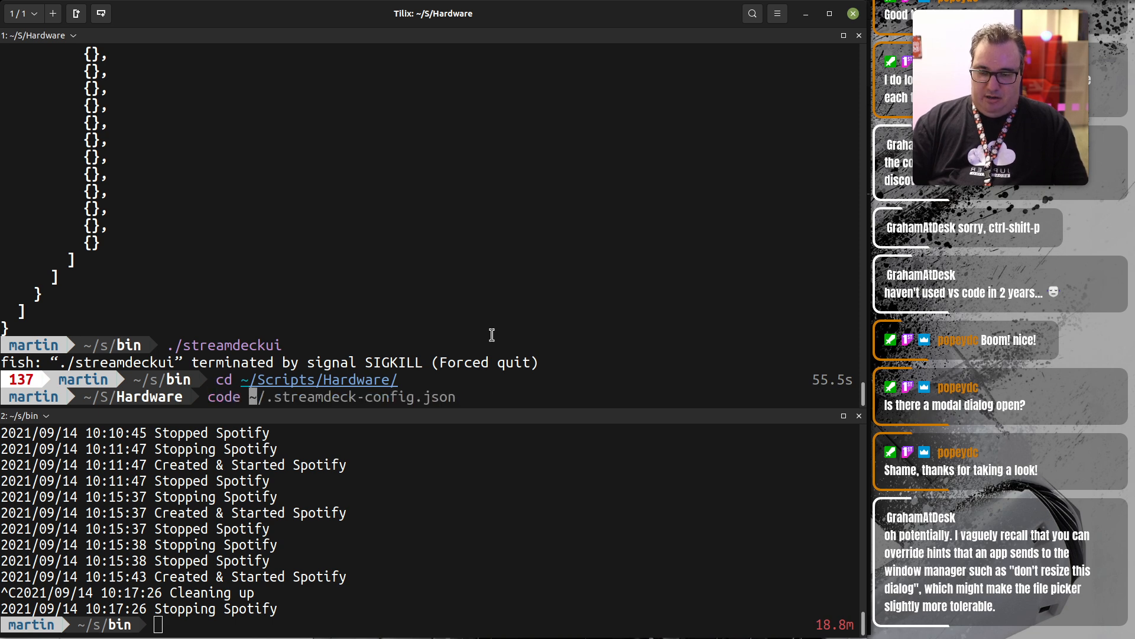
{"action": "key", "text": "Tab"}
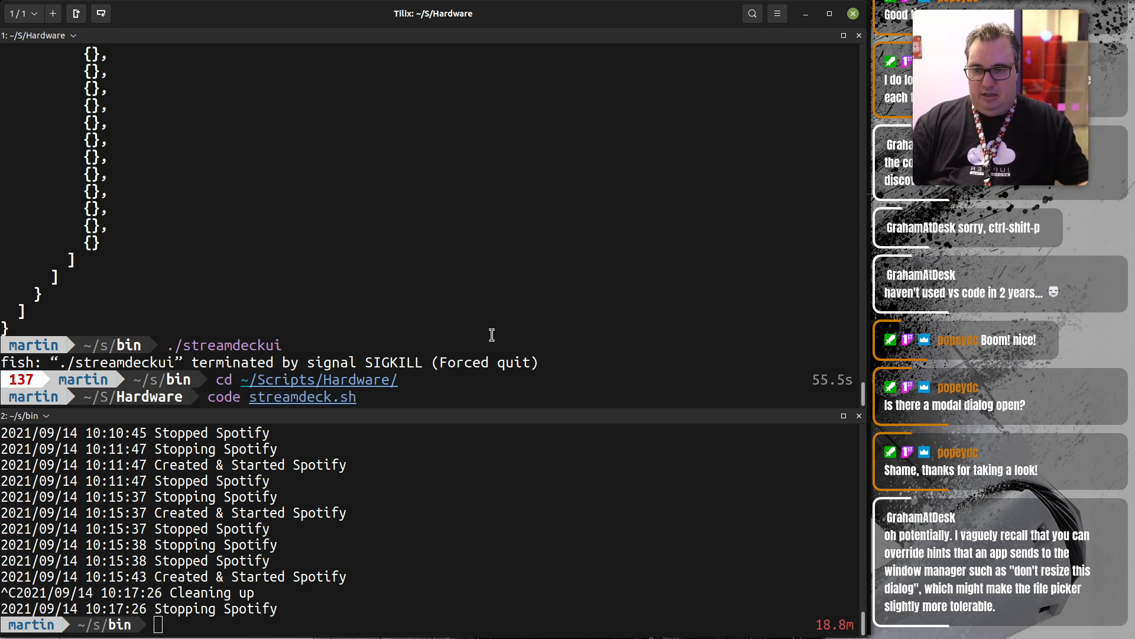
{"action": "key", "text": "Return"}
Highlight the block that writes 50-elgato.rules, including the sudo udevadm control --reload-rules line.
{"action": "left_click", "coordinate": [373, 230]}
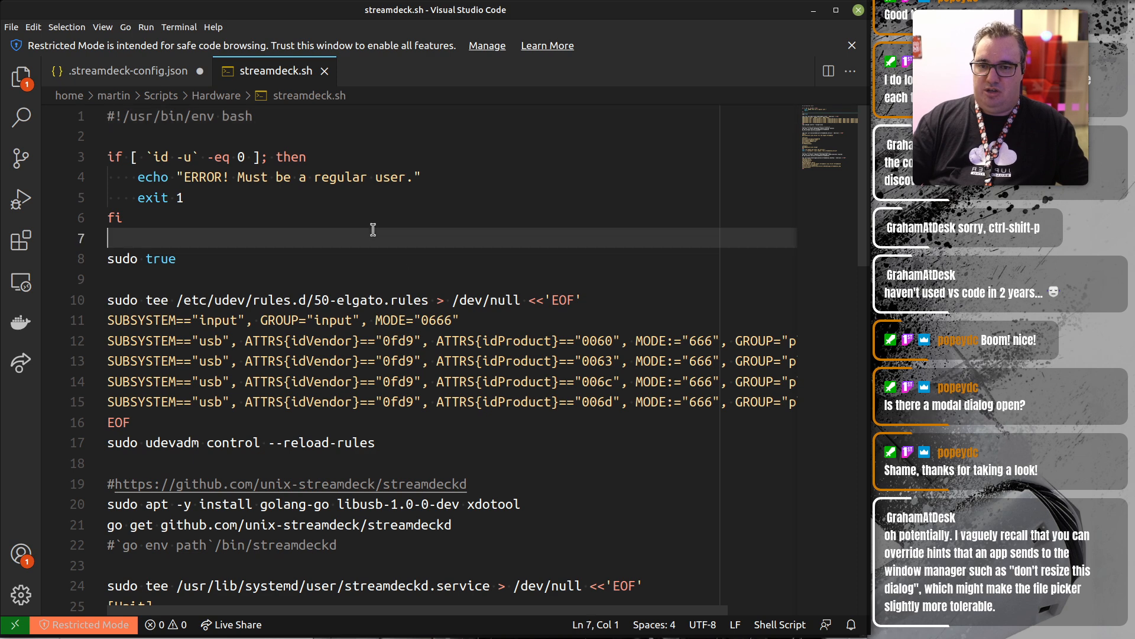
{"action": "key", "text": "Down"}
{"action": "key", "text": "Down"}
{"action": "key", "text": "Down"}
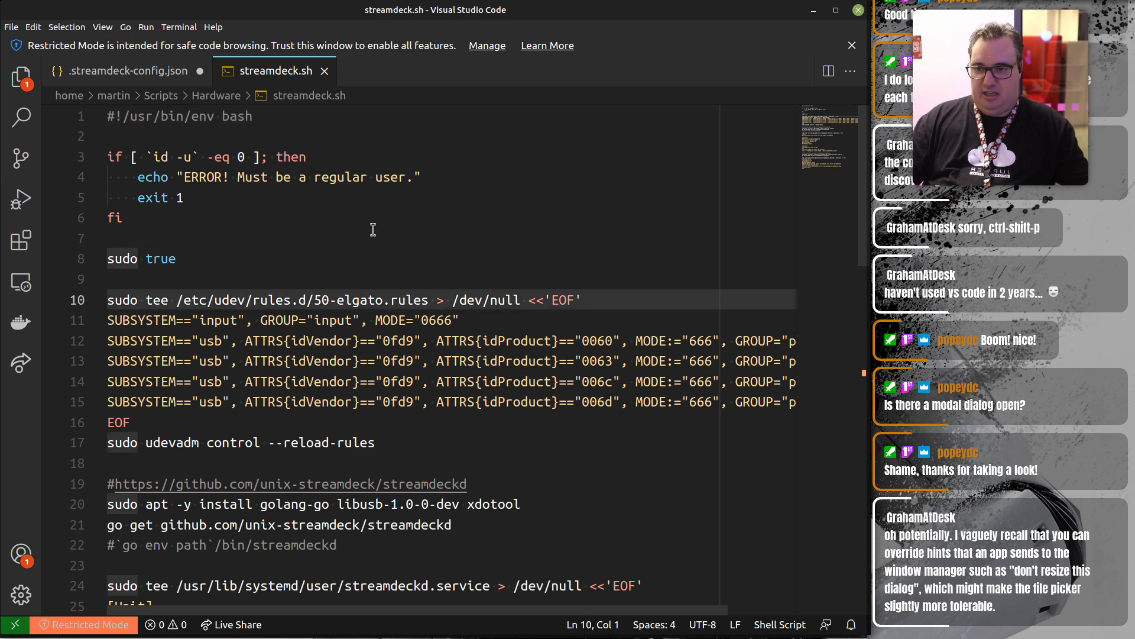
{"action": "key", "text": "shift+Down"}
{"action": "key", "text": "shift+Down"}
{"action": "key", "text": "shift+Down"}
{"action": "key", "text": "shift+Down"}
{"action": "key", "text": "shift+Down"}
{"action": "key", "text": "shift+Down"}
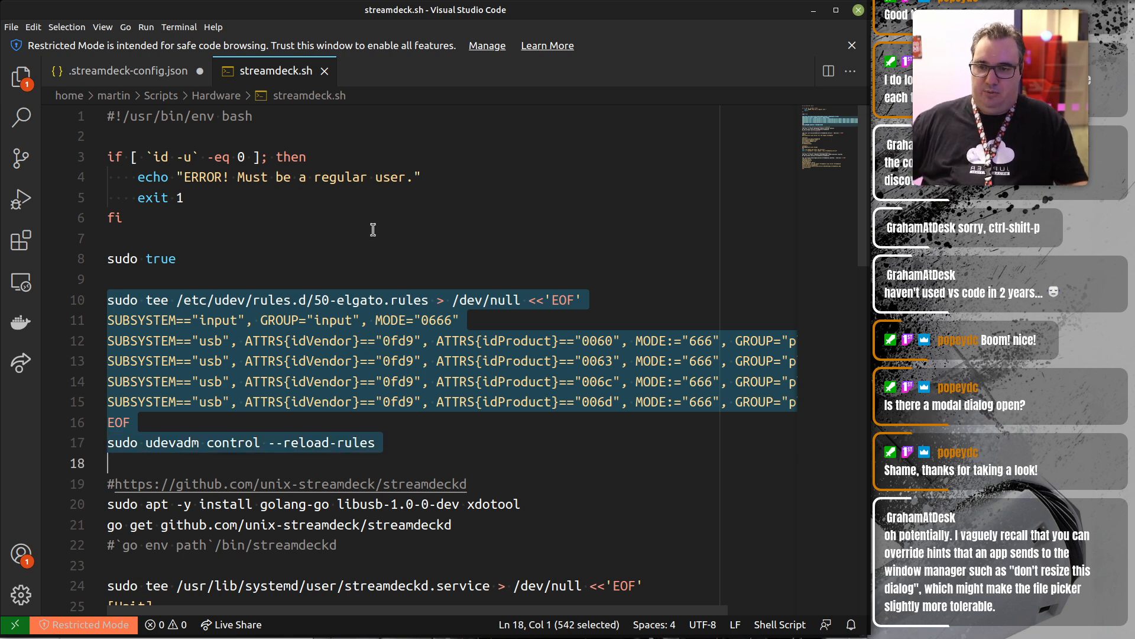
Highlight the streamdeckd dependency install command from sudo apt up to libusb-1.0-0-dev, and place the cursor before xdotool.
{"action": "key", "text": "Down"}
{"action": "key", "text": "Down"}
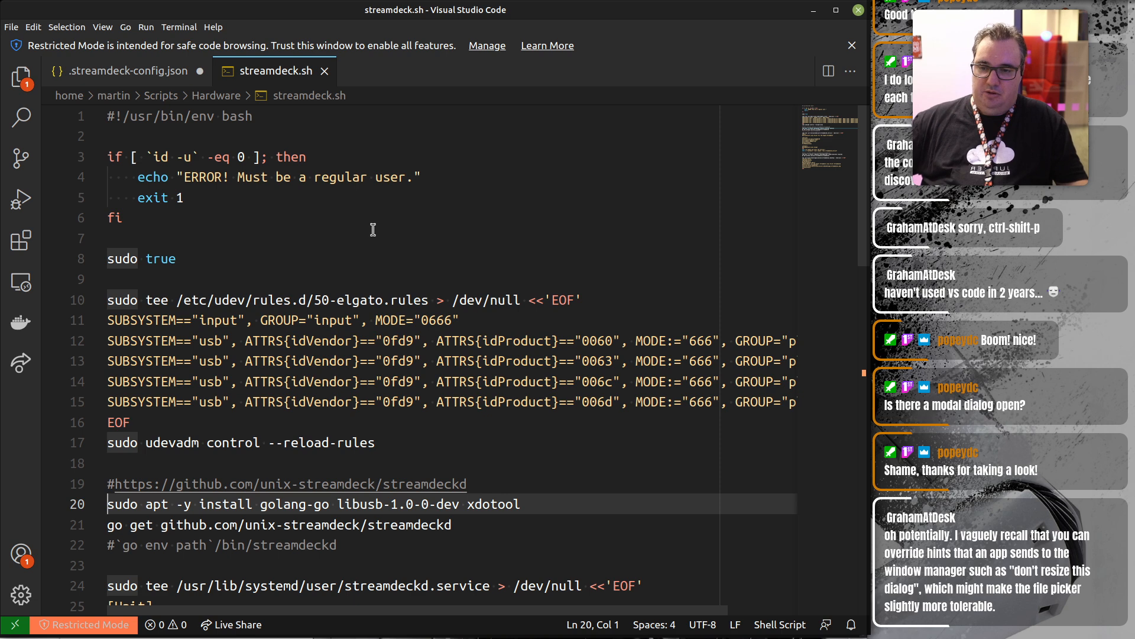
{"action": "key", "text": "ctrl+shift+Right"}
{"action": "key", "text": "ctrl+shift+Right"}
{"action": "key", "text": "ctrl+shift+Right"}
{"action": "key", "text": "ctrl+shift+Right"}
{"action": "key", "text": "ctrl+shift+Right"}
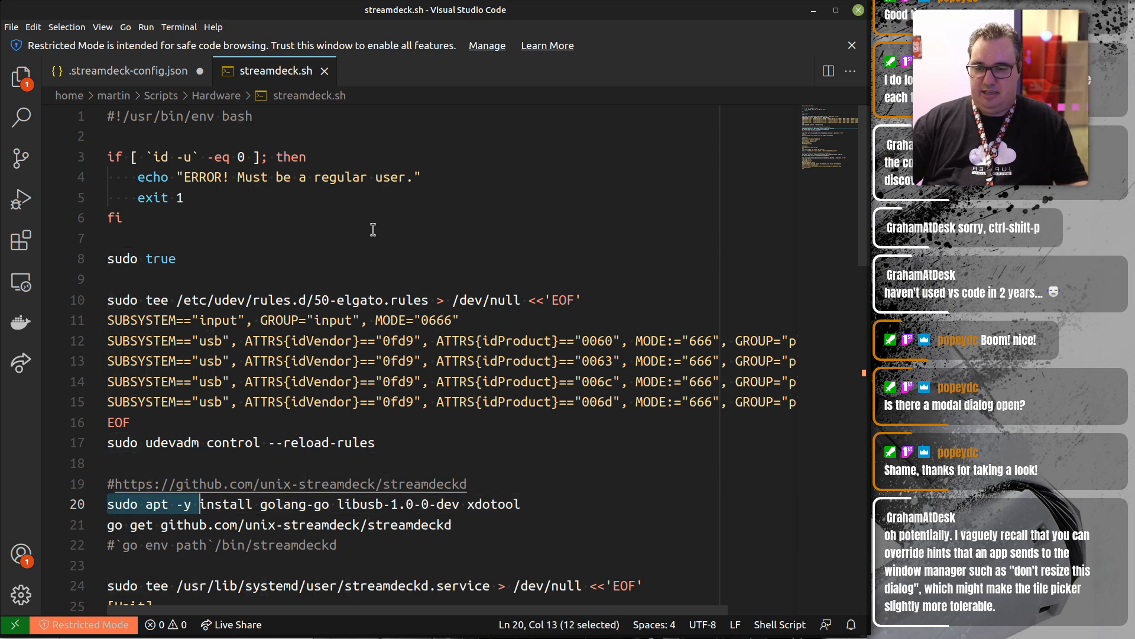
{"action": "key", "text": "ctrl+shift+Right"}
{"action": "key", "text": "ctrl+shift+Right"}
{"action": "key", "text": "ctrl+shift+Right"}
{"action": "key", "text": "ctrl+shift+Right"}
{"action": "key", "text": "ctrl+shift+Right"}
{"action": "key", "text": "ctrl+shift+Right"}
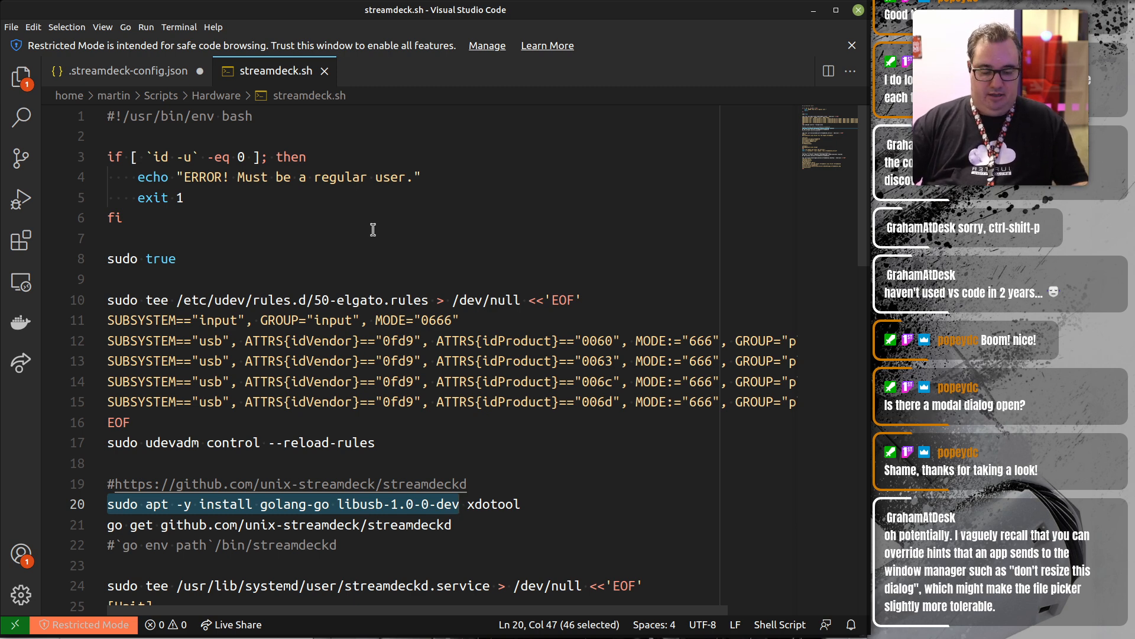
{"action": "key", "text": "Right"}
{"action": "key", "text": "Right"}
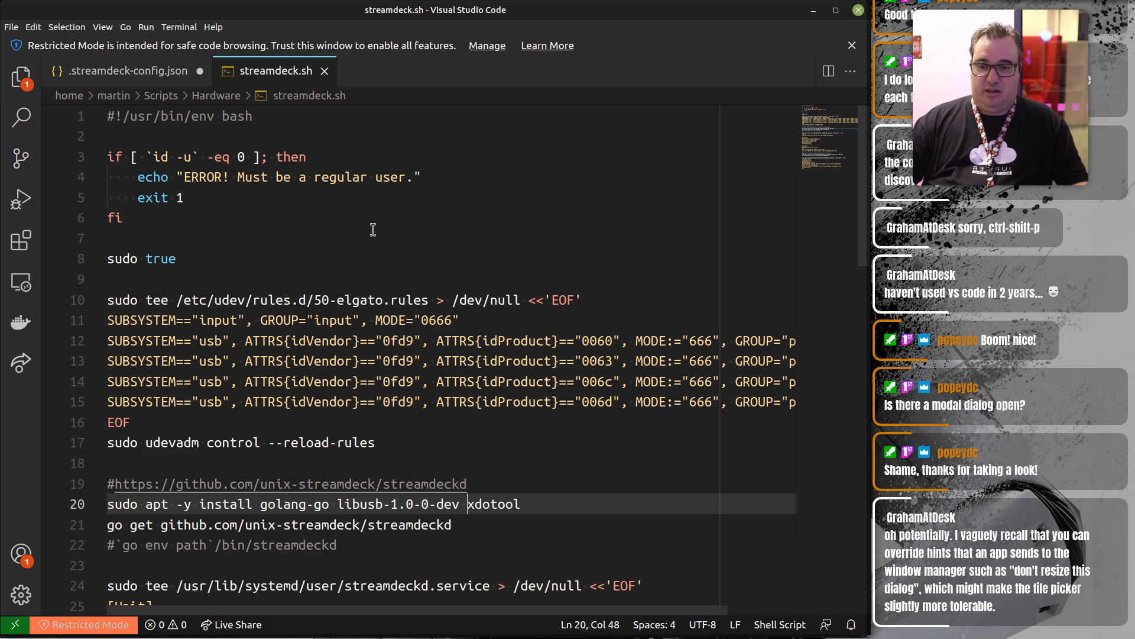
Highlight github.com/unix-streamdeck/streamdeckd in the go get command.
{"action": "key", "text": "Down"}
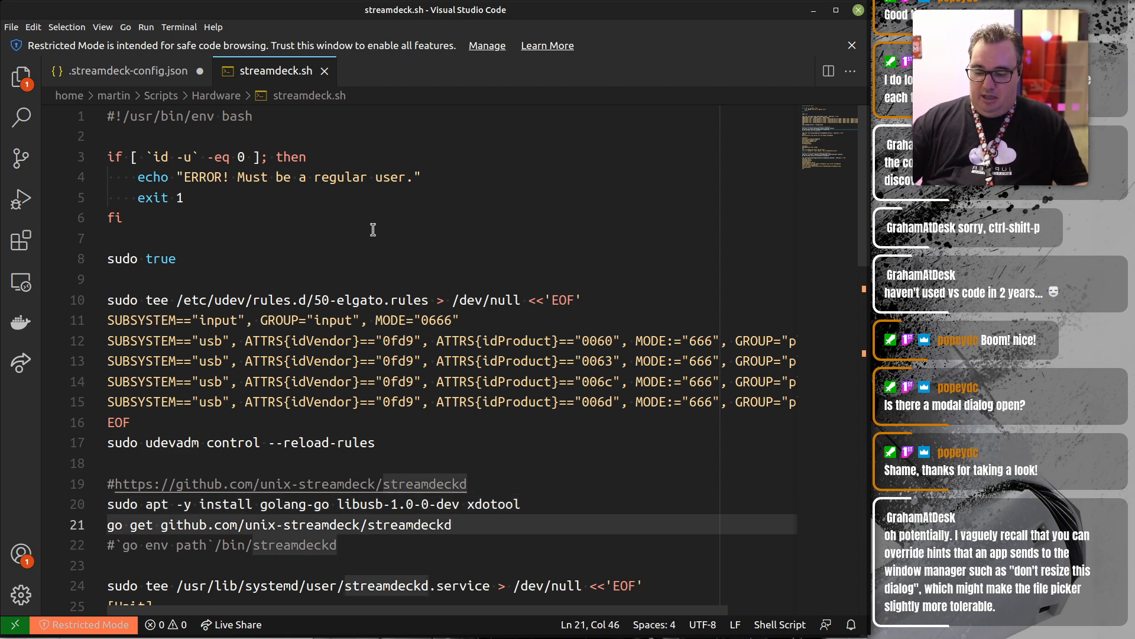
{"action": "key", "text": "shift+Left"}
{"action": "key", "text": "shift+Left"}
{"action": "key", "text": "shift+Left"}
{"action": "key", "text": "shift+Left"}
{"action": "key", "text": "shift+Left"}
{"action": "key", "text": "shift+Left"}
{"action": "key", "text": "shift+Left"}
{"action": "key", "text": "shift+Left"}
{"action": "key", "text": "shift+Left"}
{"action": "key", "text": "shift+Left"}
{"action": "key", "text": "shift+Left"}
{"action": "key", "text": "shift+Left"}
{"action": "key", "text": "shift+Left"}
{"action": "key", "text": "shift+Left"}
{"action": "key", "text": "shift+Left"}
{"action": "key", "text": "shift+Left"}
{"action": "key", "text": "shift+Left"}
{"action": "key", "text": "shift+Left"}
{"action": "key", "text": "shift+Left"}
{"action": "key", "text": "shift+Left"}
{"action": "key", "text": "shift+Left"}
{"action": "key", "text": "shift+Left"}
{"action": "key", "text": "shift+Left"}
{"action": "key", "text": "shift+Left"}
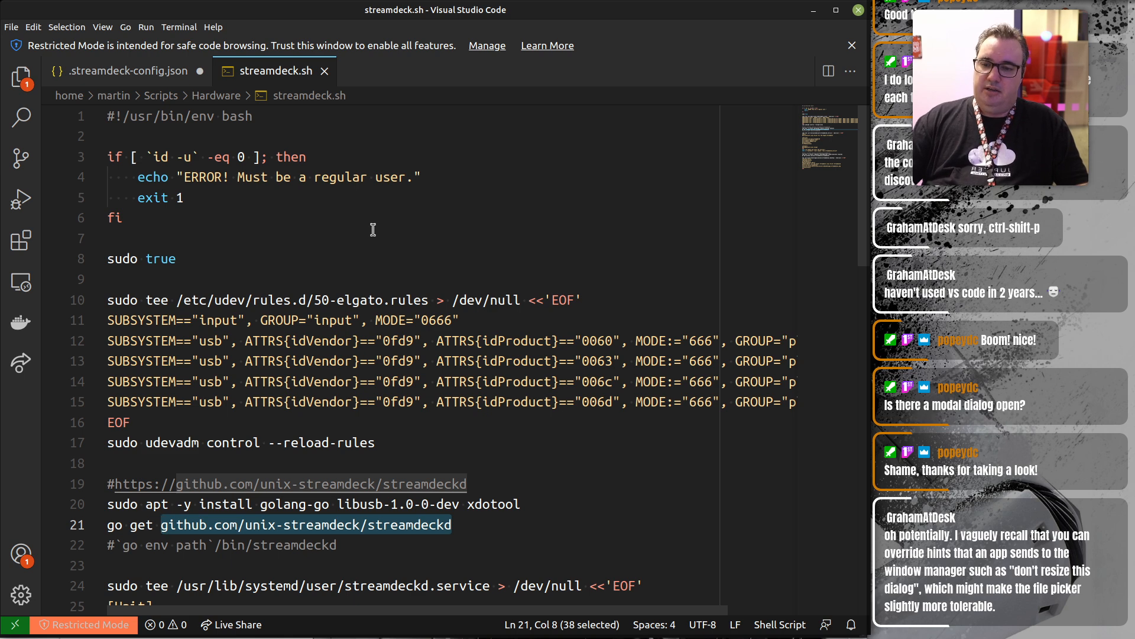
Review the systemd unit section and highlight the path /usr/lib/systemd/user/streamdeckd.service.
{"action": "scroll", "coordinate": [377, 364], "scroll_direction": "down", "scroll_amount": 2}
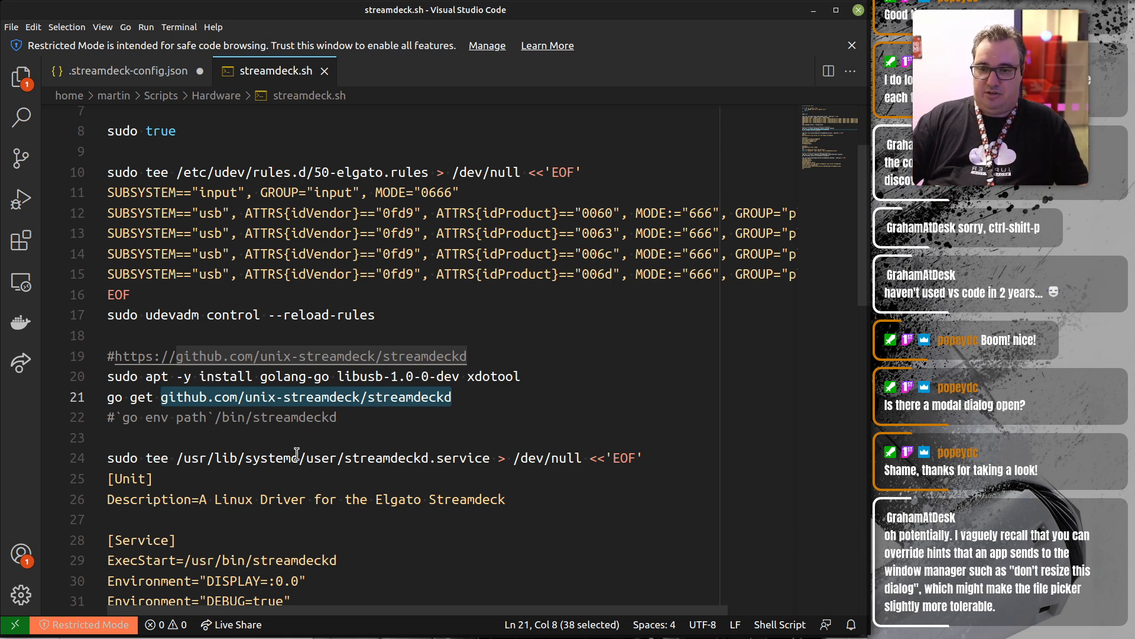
{"action": "scroll", "coordinate": [297, 453], "scroll_direction": "down", "scroll_amount": 2}
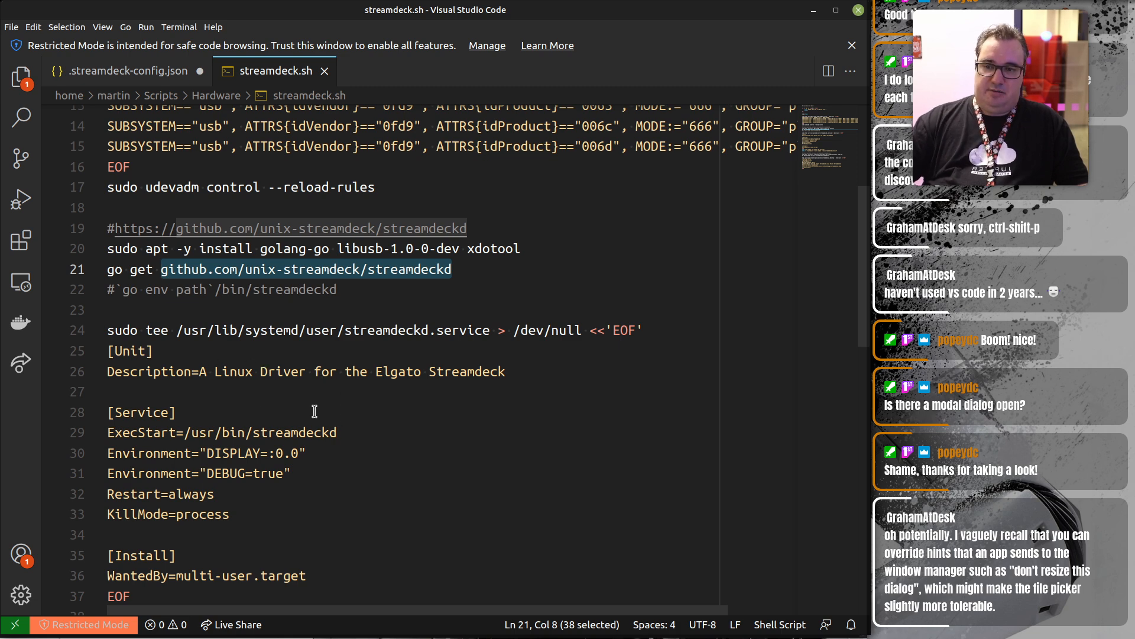
{"action": "scroll", "coordinate": [314, 411], "scroll_direction": "down", "scroll_amount": 2}
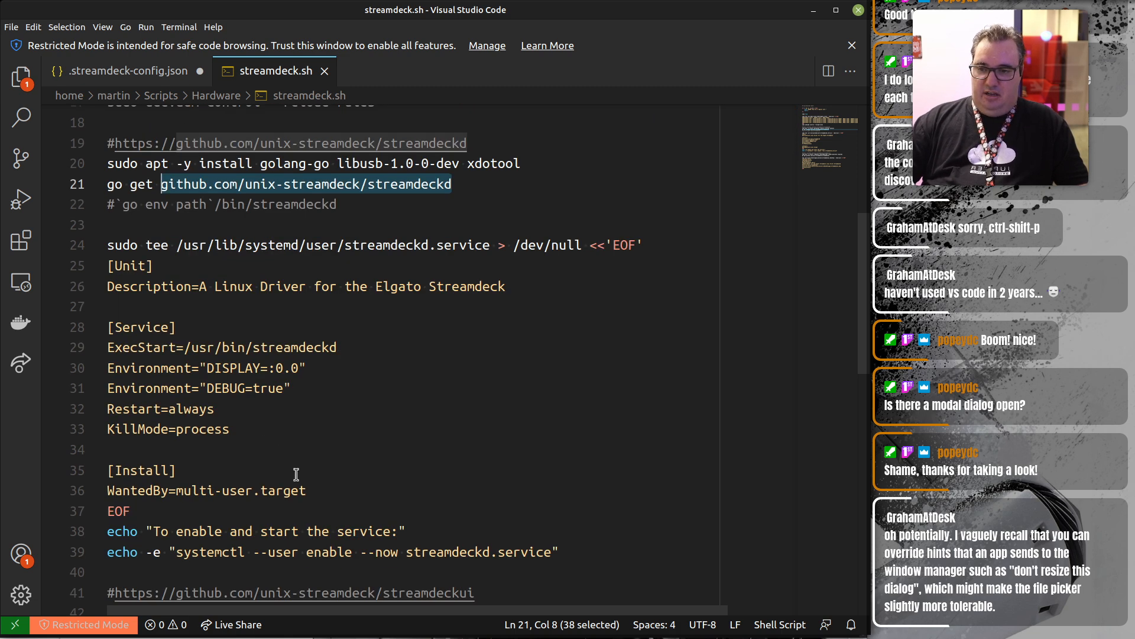
{"action": "left_click_drag", "start_coordinate": [180, 245], "coordinate": [491, 245]}
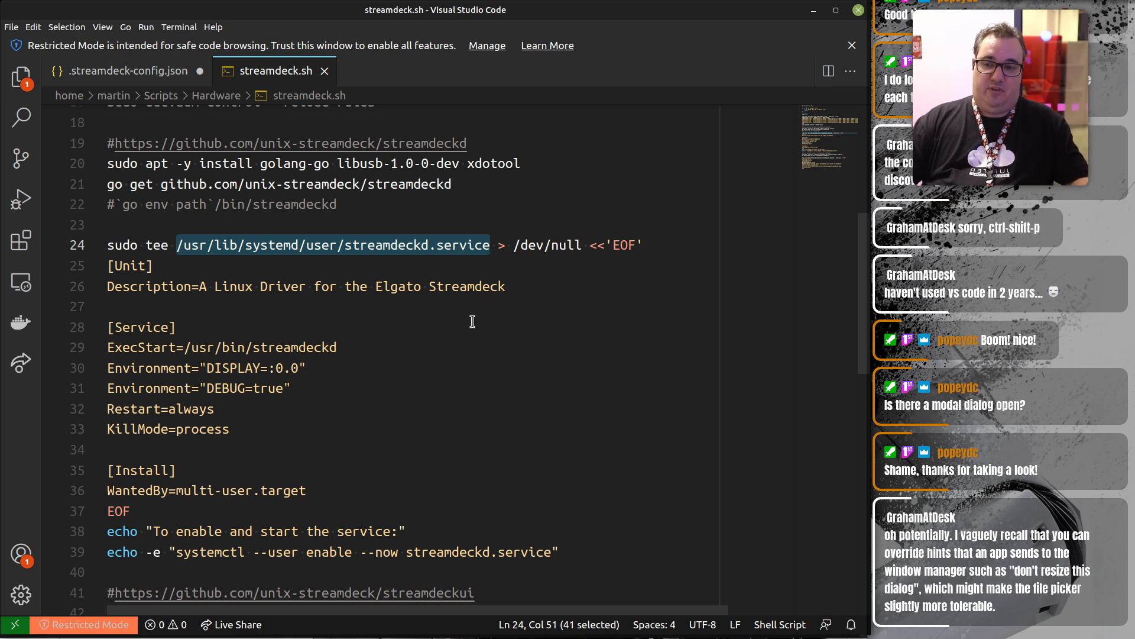
Highlight the apt install command for the streamdeckui dependencies, and single out the libglfw3 package.
{"action": "scroll", "coordinate": [419, 350], "scroll_direction": "down", "scroll_amount": 4}
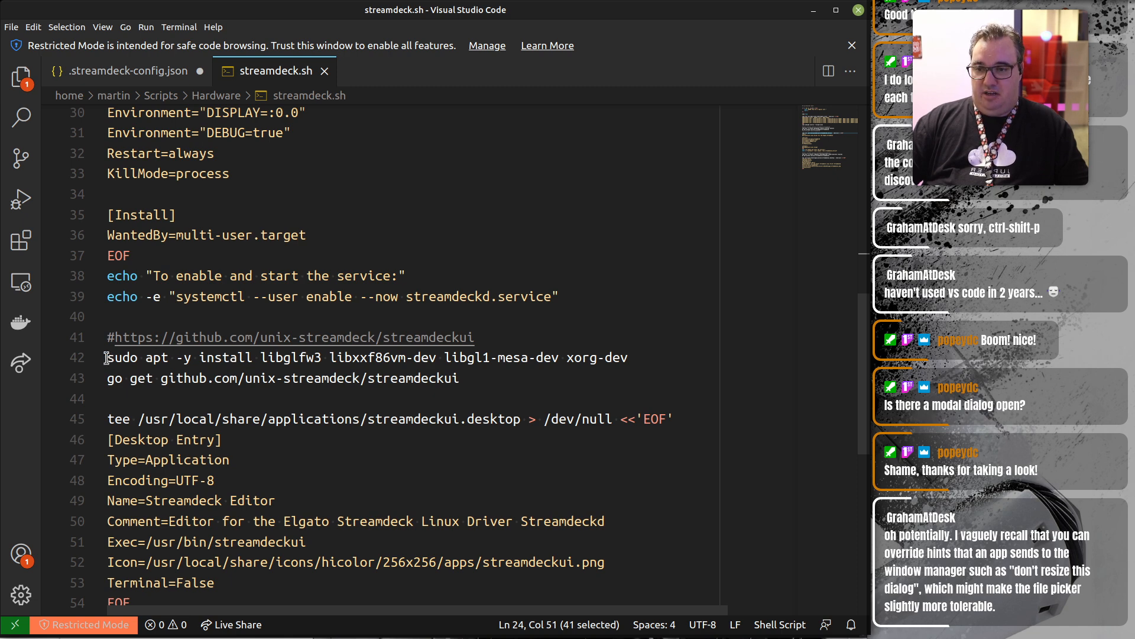
{"action": "left_click_drag", "start_coordinate": [108, 358], "coordinate": [639, 359]}
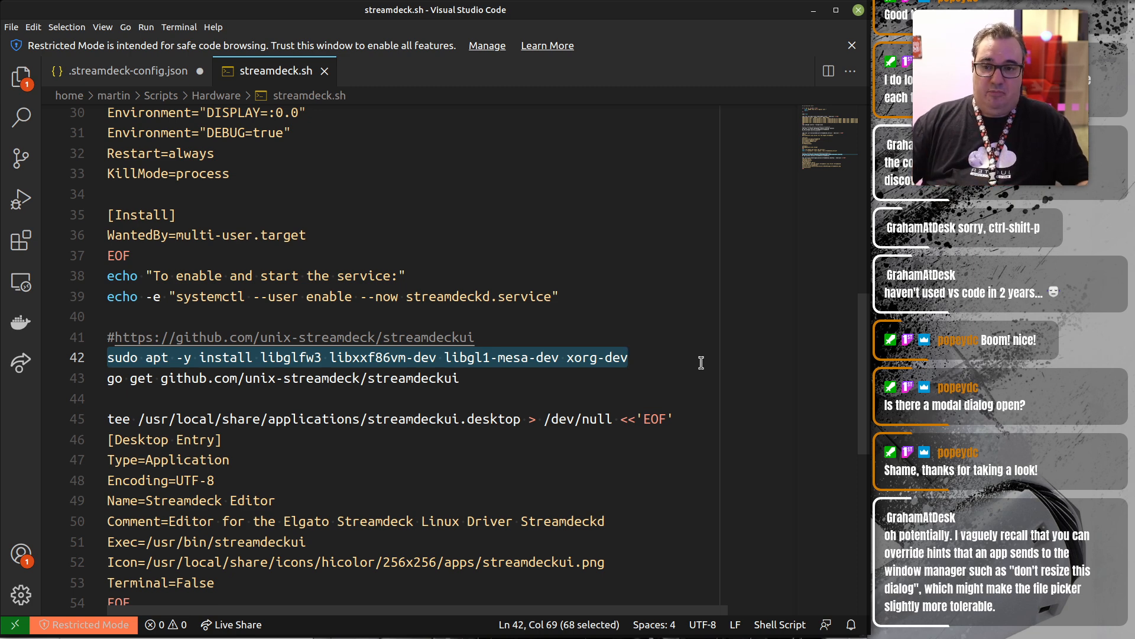
{"action": "left_click", "coordinate": [259, 357]}
{"action": "left_click_drag", "start_coordinate": [259, 357], "coordinate": [322, 357]}
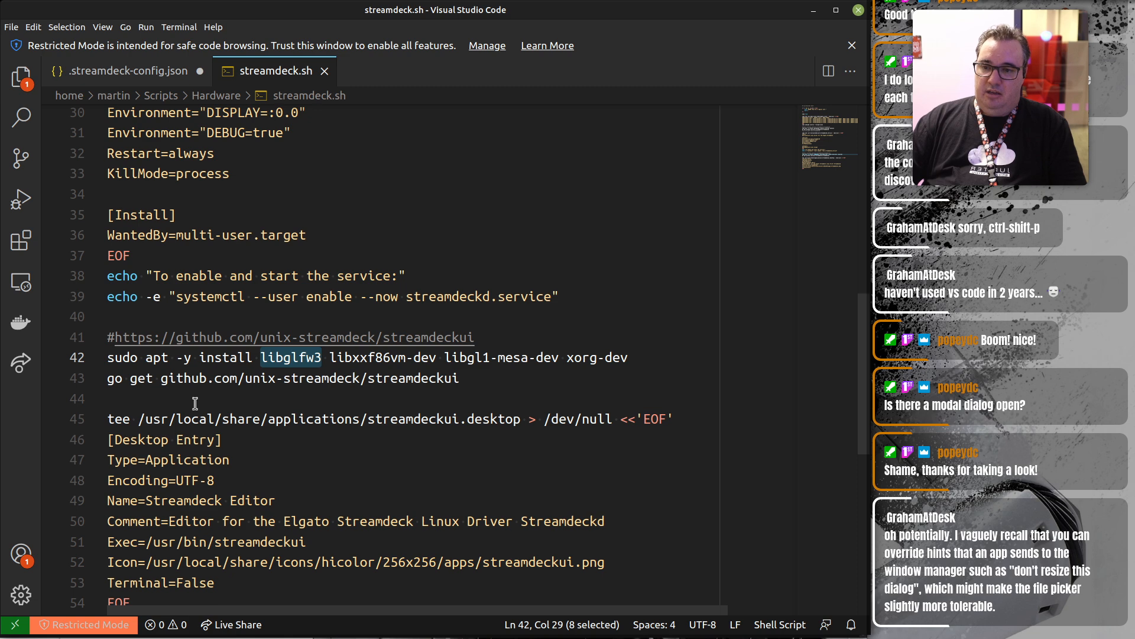
Highlight github.com/unix-streamdeck/streamdeckui in its go get command, and the desktop entry block from [Desktop Entry] to Terminal=False.
{"action": "left_click_drag", "start_coordinate": [461, 378], "coordinate": [161, 379]}
{"action": "scroll", "coordinate": [351, 476], "scroll_direction": "down", "scroll_amount": 3}
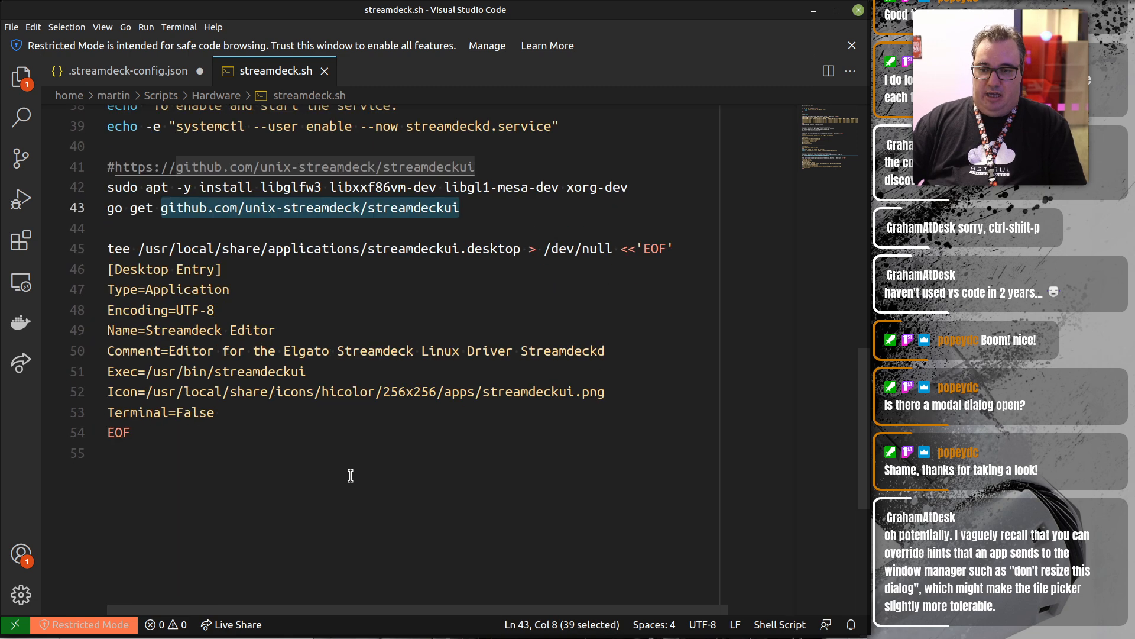
{"action": "left_click", "coordinate": [139, 250]}
{"action": "left_click_drag", "start_coordinate": [231, 419], "coordinate": [107, 283]}
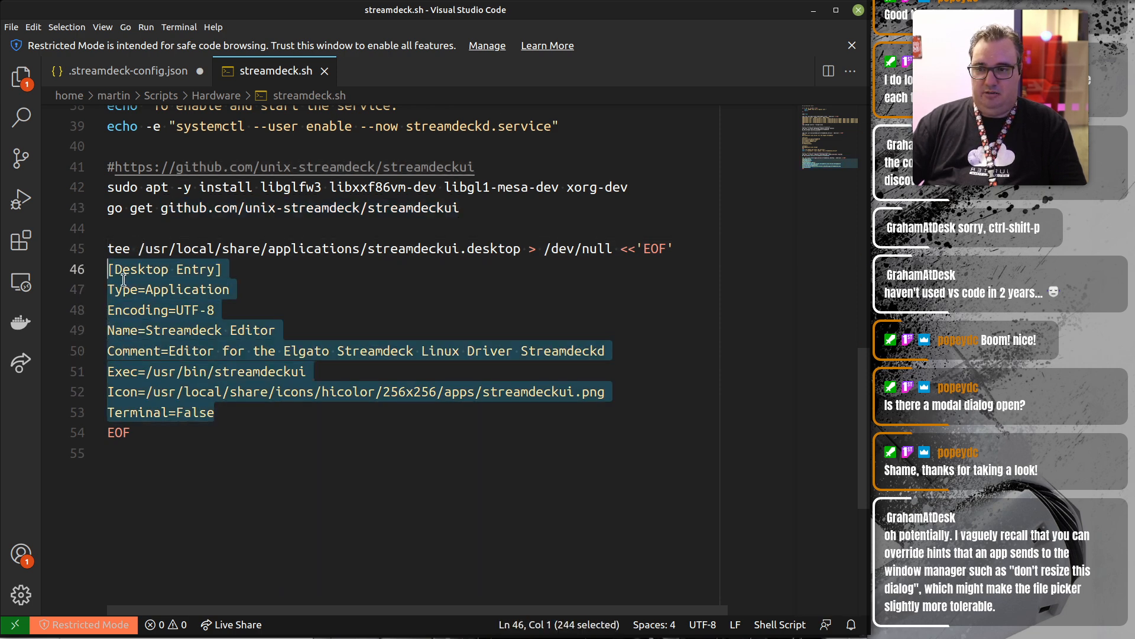
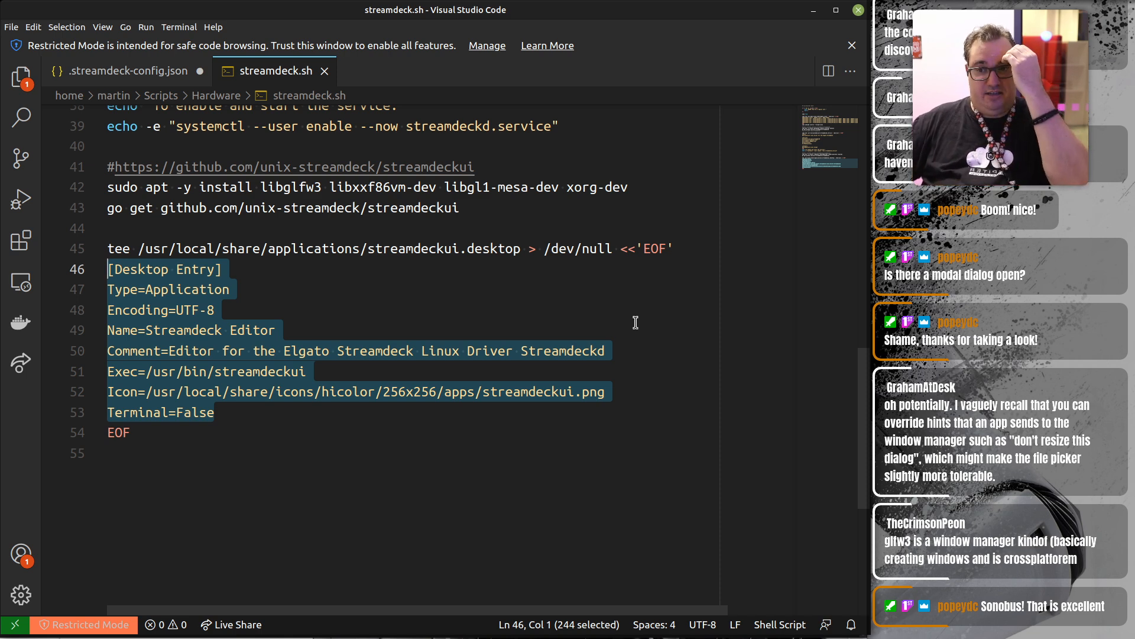
Look back over the script's service and install sections, and highlight libglfw3 in the streamdeckui dependencies again.
{"action": "scroll", "coordinate": [604, 299], "scroll_direction": "up", "scroll_amount": 5}
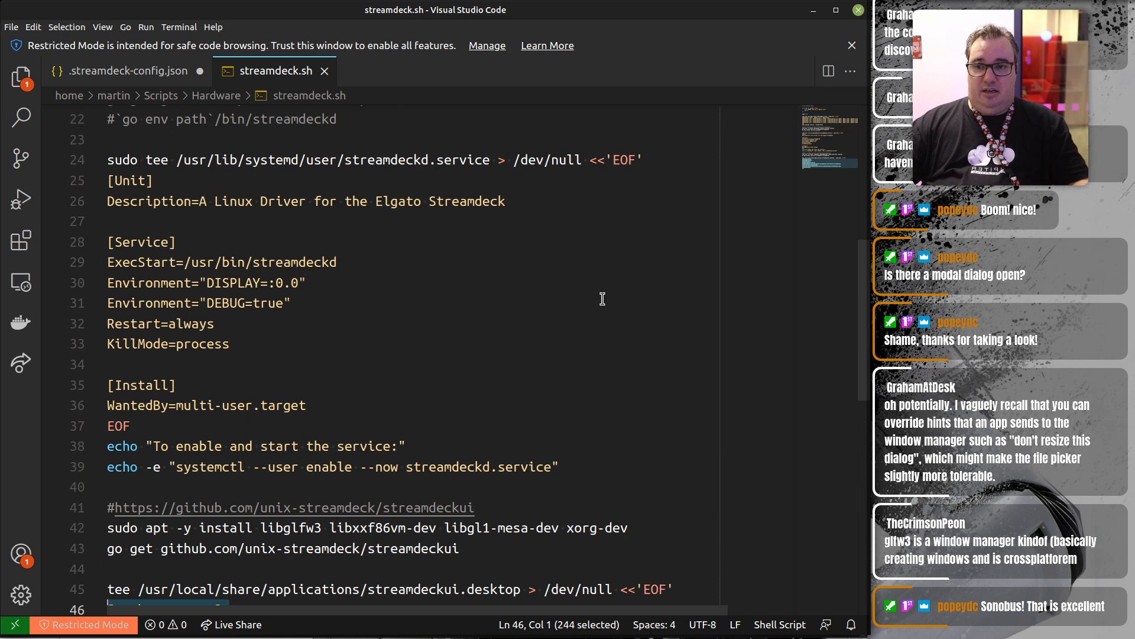
{"action": "scroll", "coordinate": [321, 388], "scroll_direction": "up", "scroll_amount": 4}
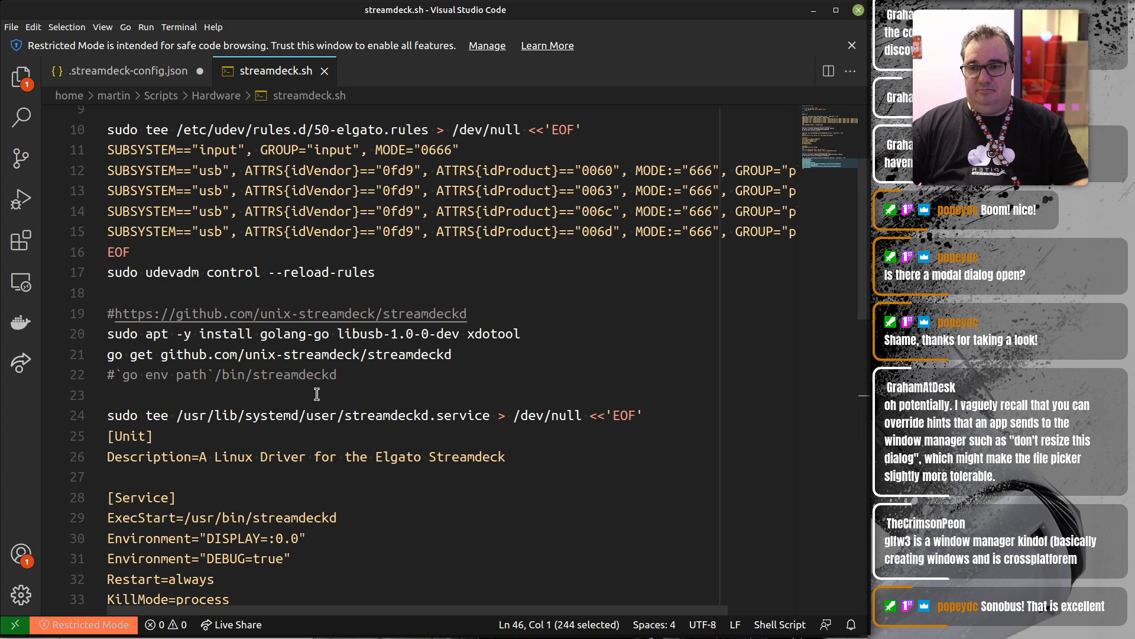
{"action": "scroll", "coordinate": [319, 414], "scroll_direction": "down", "scroll_amount": 6}
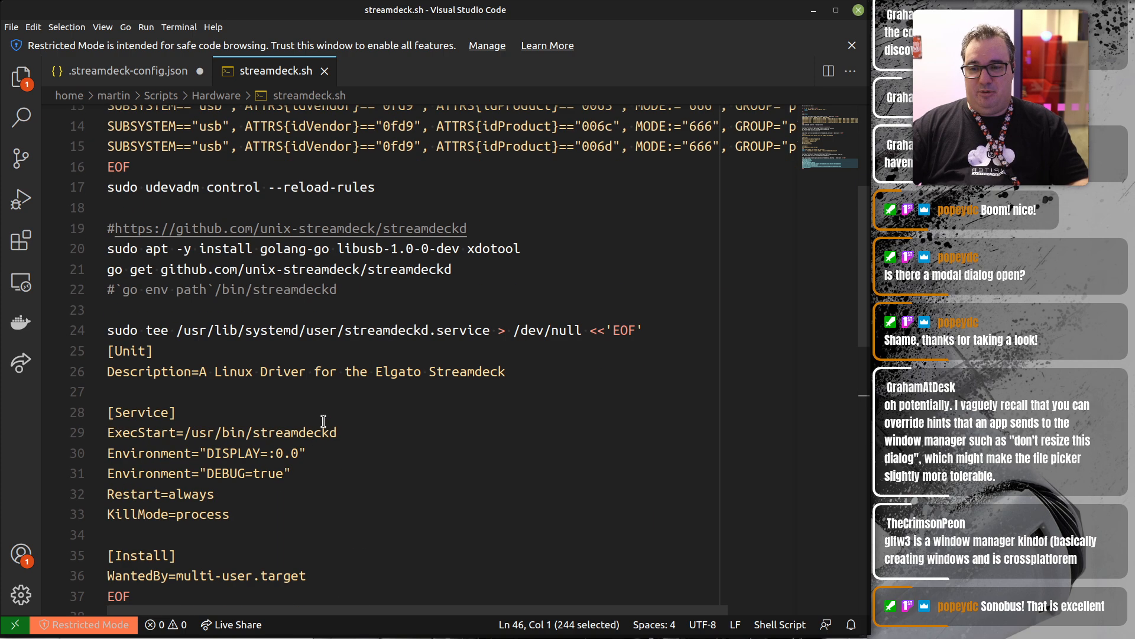
{"action": "left_click_drag", "start_coordinate": [261, 400], "coordinate": [322, 400]}
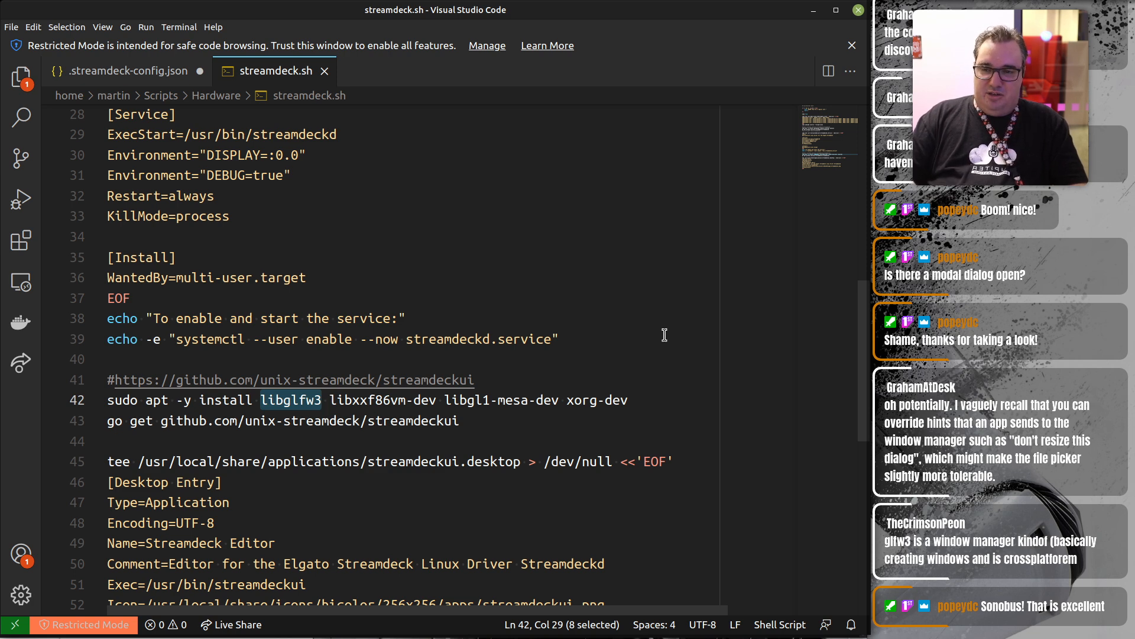
Clear the libglfw3 highlight and highlight the Environment="DEBUG=true" line in the service definition.
{"action": "left_click", "coordinate": [558, 335]}
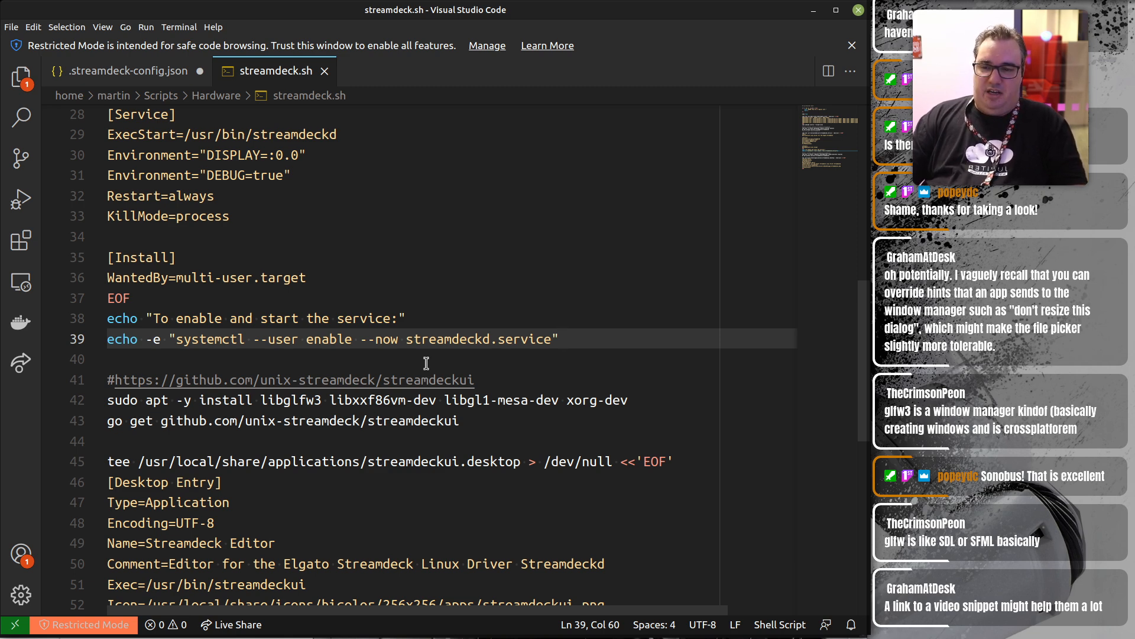
{"action": "scroll", "coordinate": [295, 432], "scroll_direction": "up", "scroll_amount": 6}
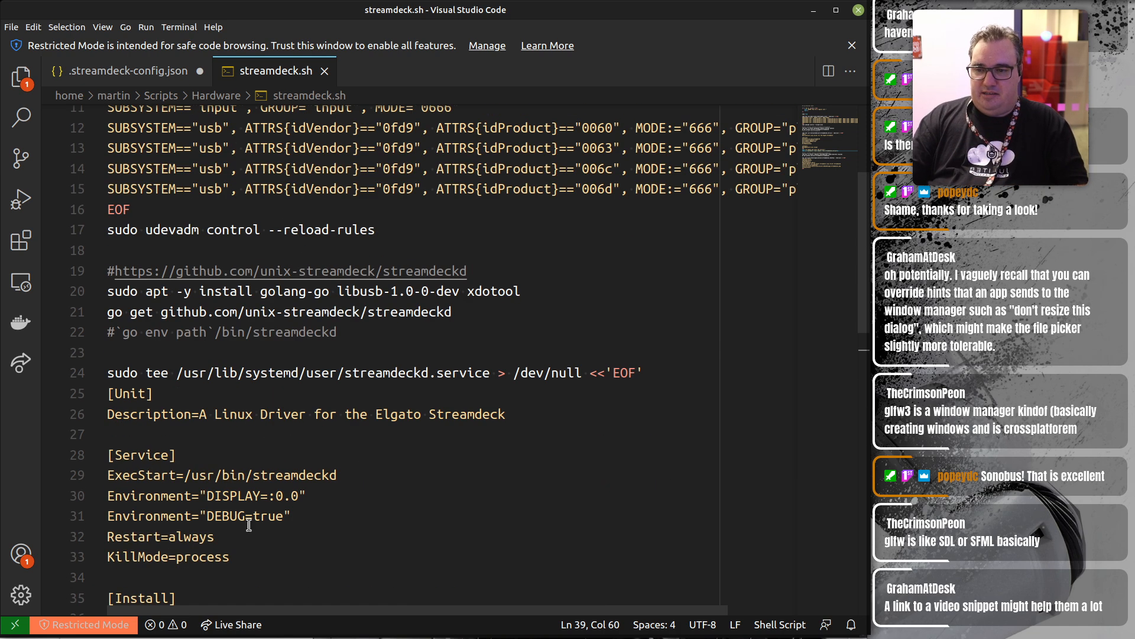
{"action": "left_click_drag", "start_coordinate": [292, 516], "coordinate": [97, 523]}
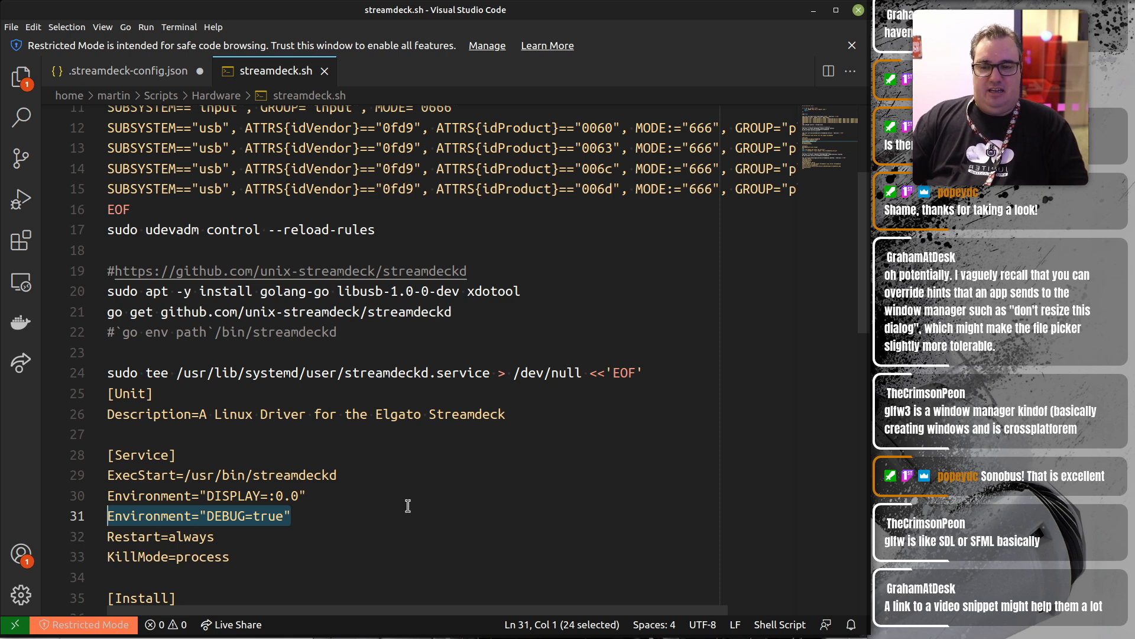
Review the desktop entry section again, and highlight the golang-go and libusb-1.0-0-dev packages in the streamdeckd install command.
{"action": "scroll", "coordinate": [408, 505], "scroll_direction": "down", "scroll_amount": 8}
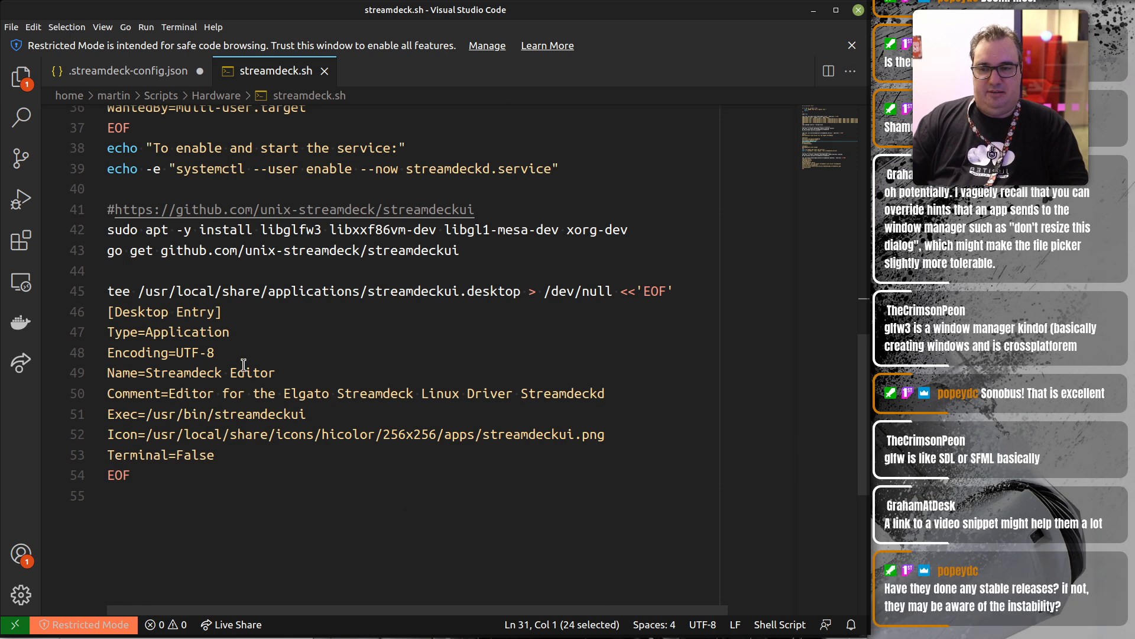
{"action": "scroll", "coordinate": [257, 374], "scroll_direction": "up", "scroll_amount": 9}
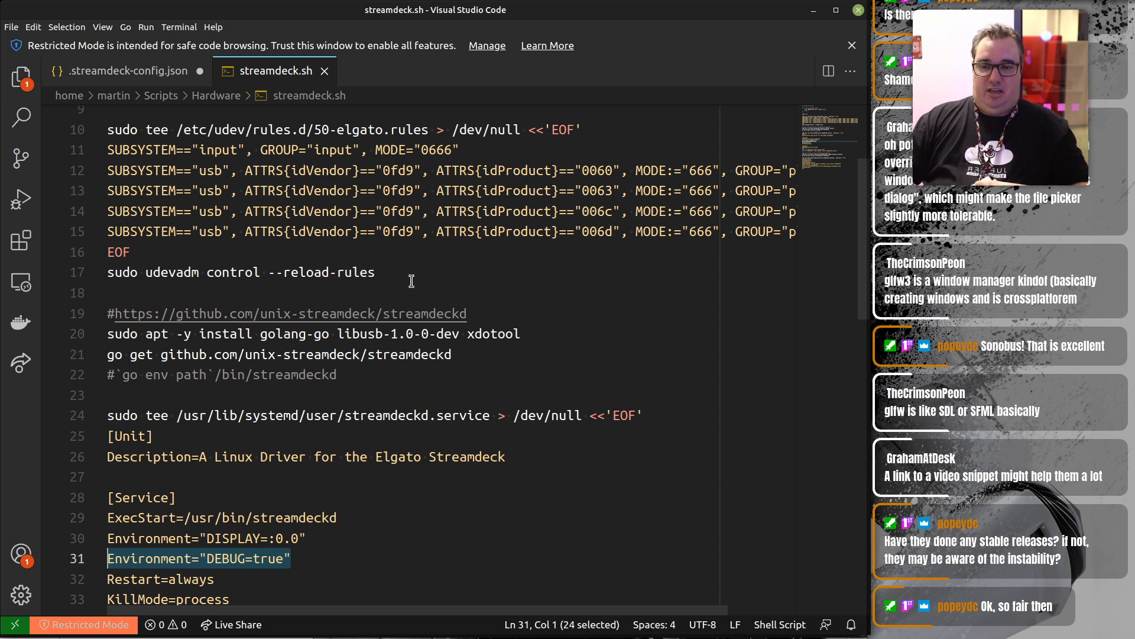
{"action": "left_click_drag", "start_coordinate": [261, 334], "coordinate": [459, 337]}
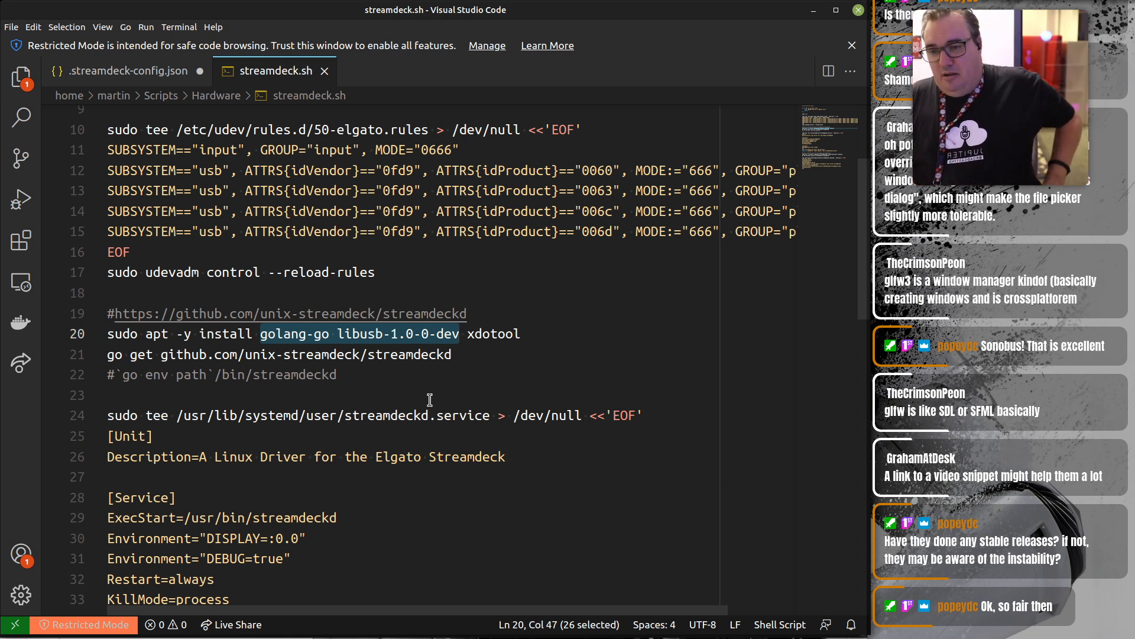
Highlight the streamdeckui dependency packages from libglfw3 to xorg-dev in the apt install command.
{"action": "scroll", "coordinate": [451, 398], "scroll_direction": "up", "scroll_amount": 3}
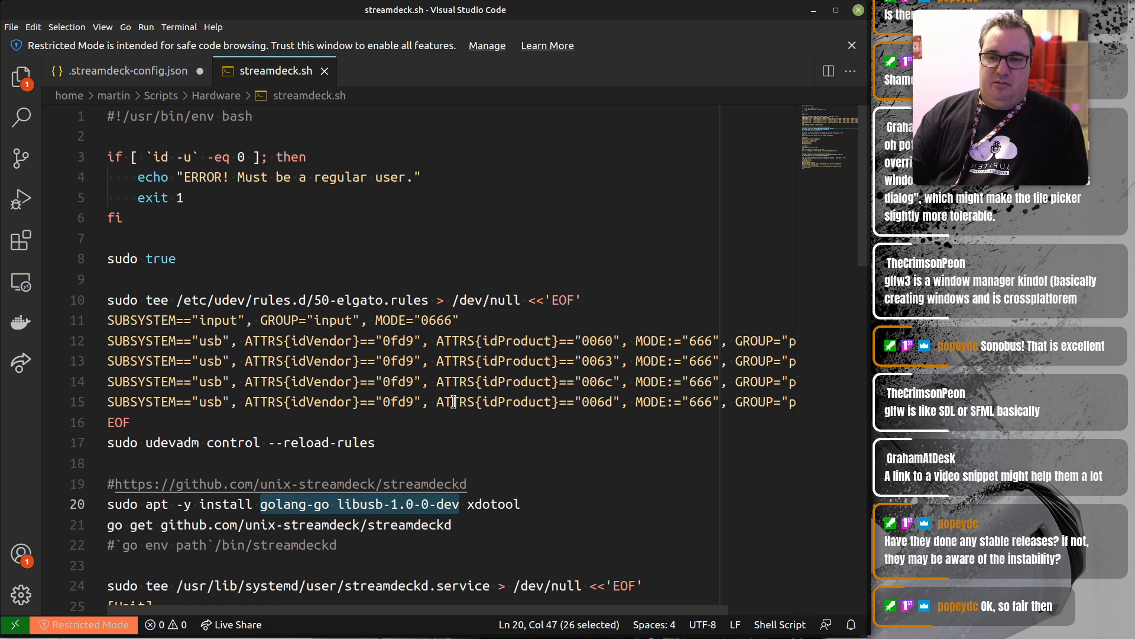
{"action": "scroll", "coordinate": [479, 417], "scroll_direction": "down", "scroll_amount": 8}
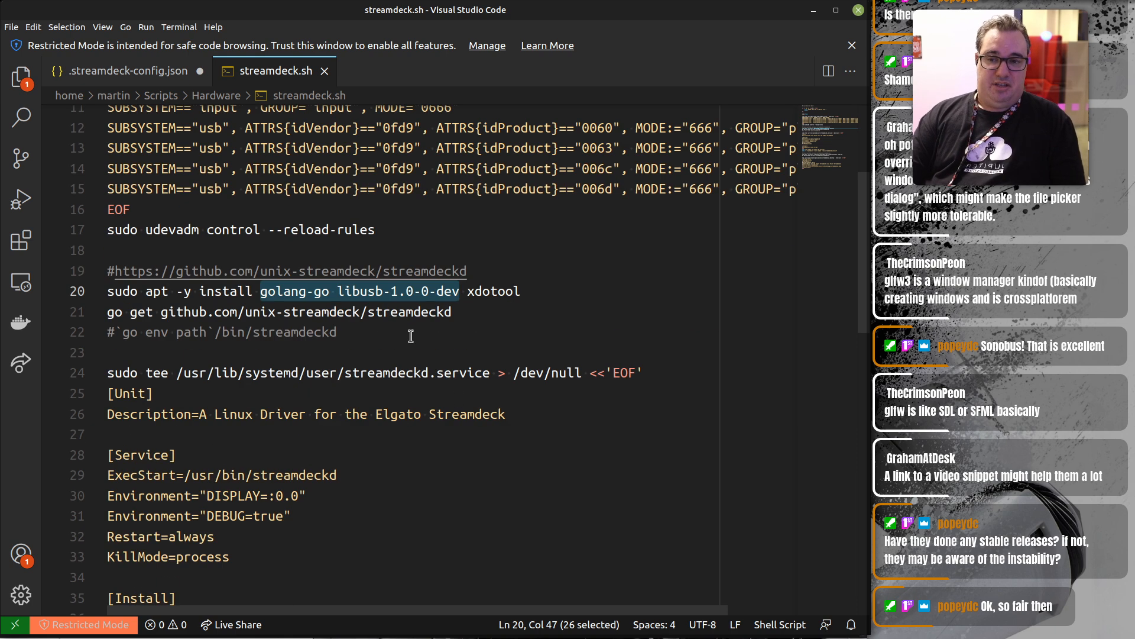
{"action": "left_click_drag", "start_coordinate": [261, 485], "coordinate": [628, 485]}
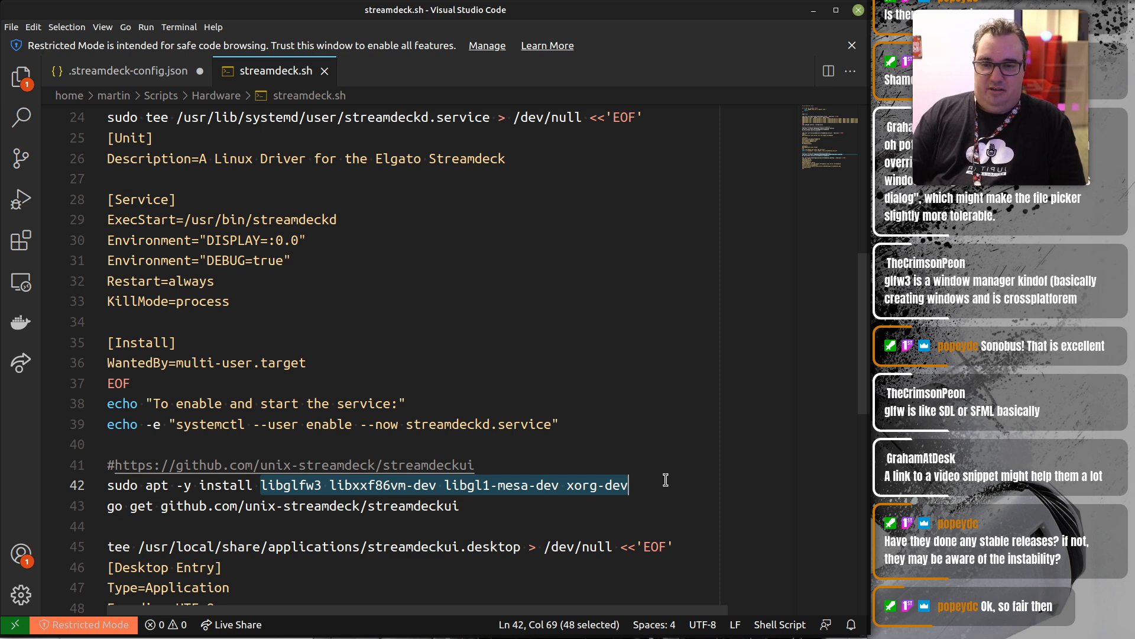
{"action": "left_click_drag", "start_coordinate": [653, 484], "coordinate": [261, 487]}
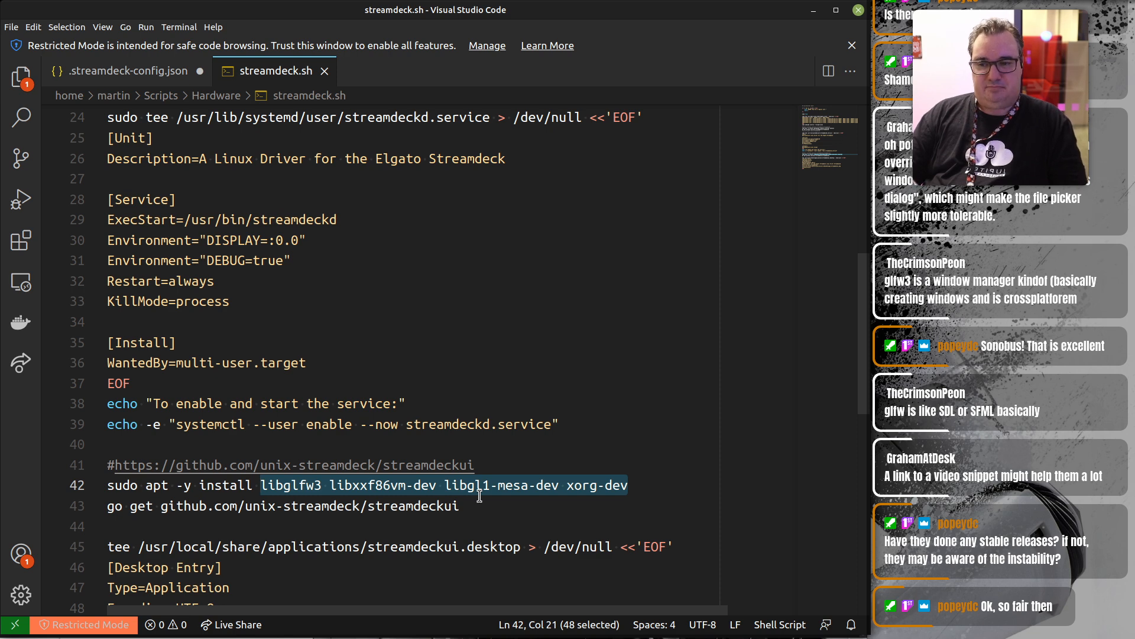
Review the script from the streamdeckd install section through the end of the desktop entry, and clear the package highlight.
{"action": "scroll", "coordinate": [539, 539], "scroll_direction": "up", "scroll_amount": 8}
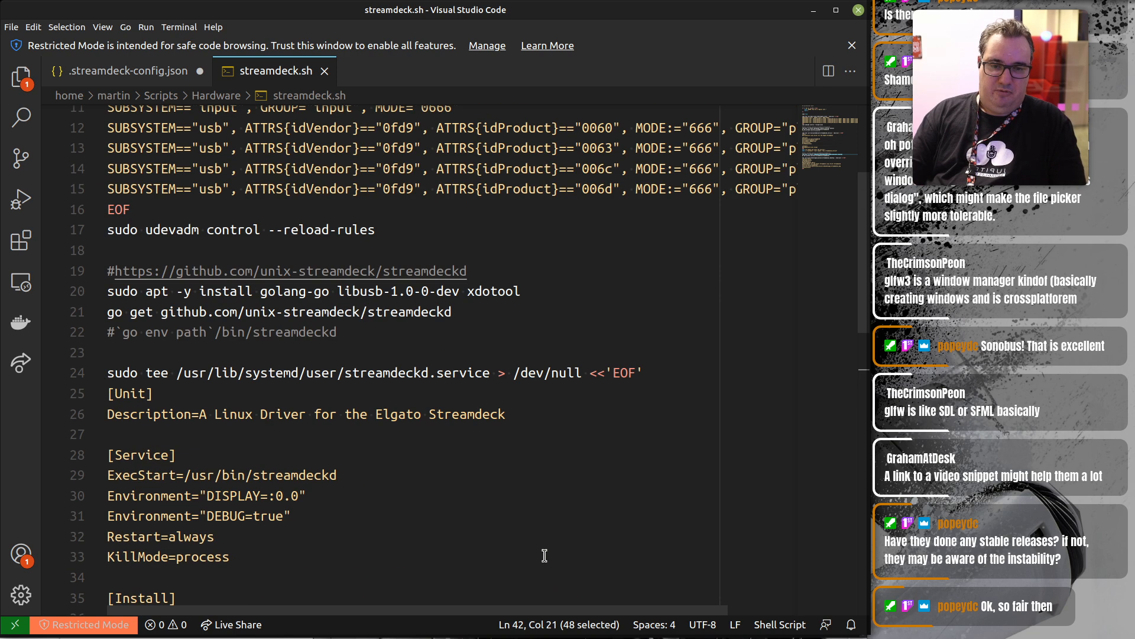
{"action": "scroll", "coordinate": [553, 561], "scroll_direction": "down", "scroll_amount": 16}
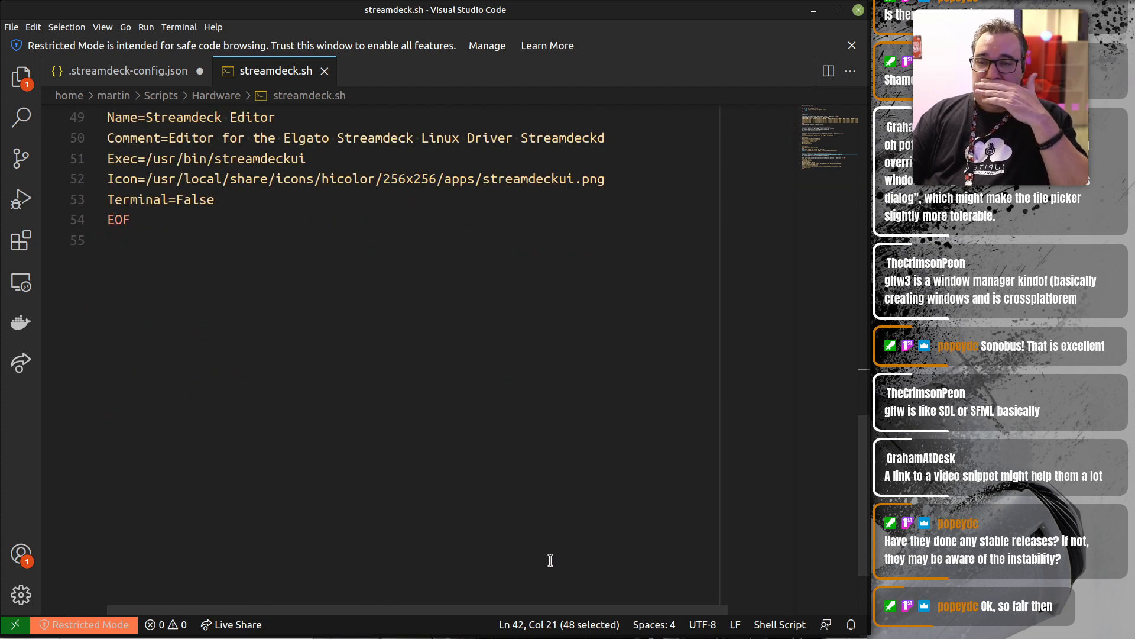
{"action": "scroll", "coordinate": [550, 558], "scroll_direction": "up", "scroll_amount": 8}
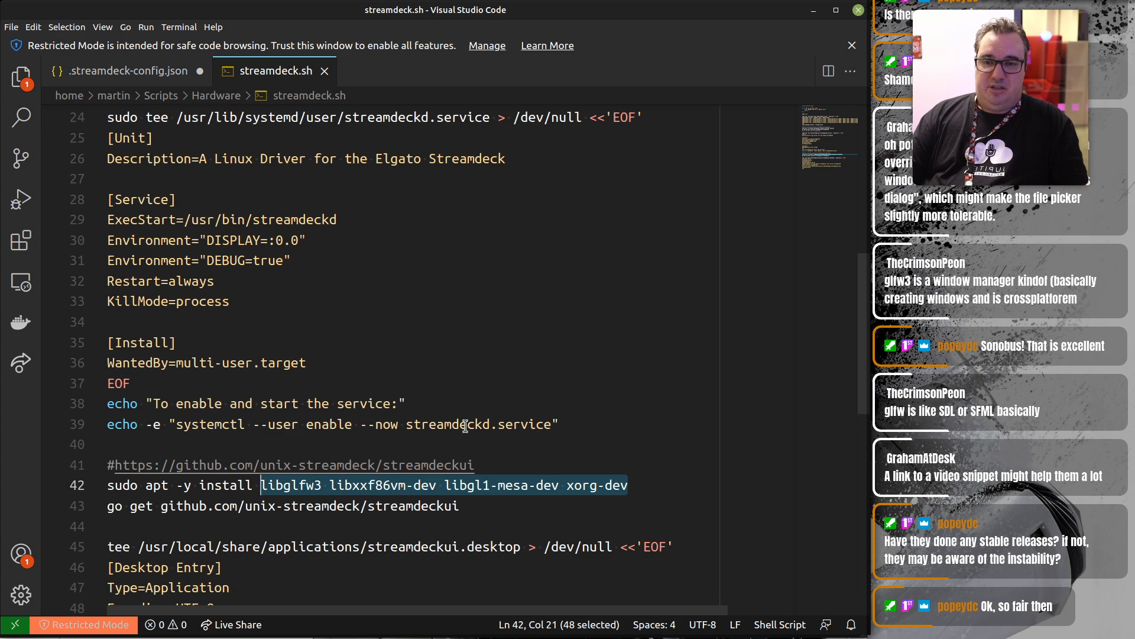
{"action": "left_click", "coordinate": [488, 385]}
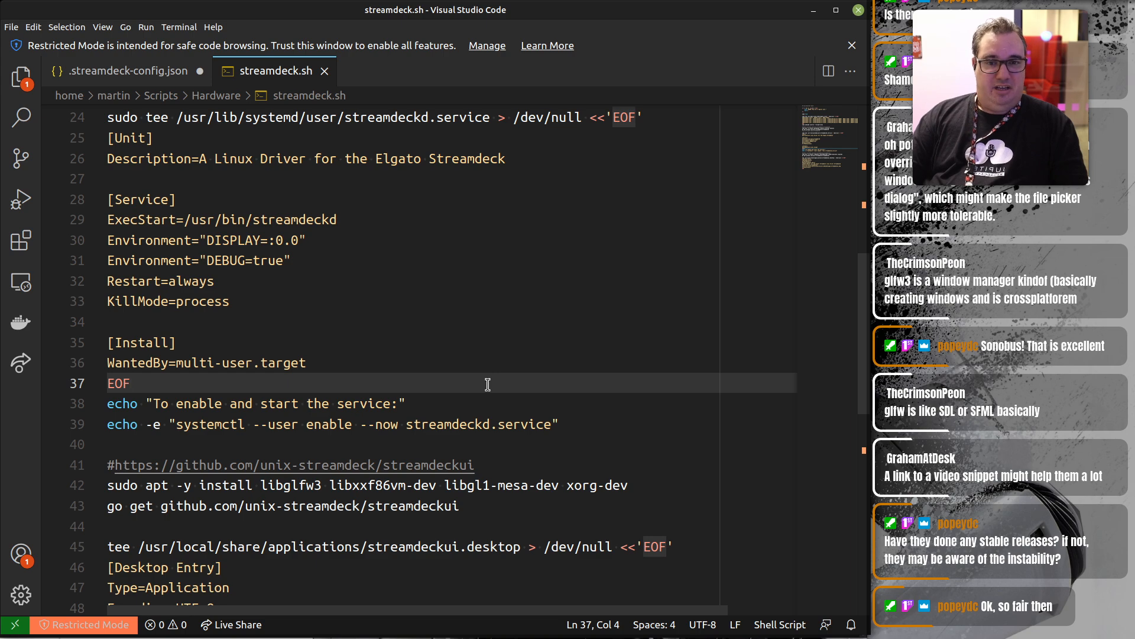
Go back to the udev rules section and place the cursor in the line writing /etc/udev/rules.d/50-elgato.rules.
{"action": "scroll", "coordinate": [497, 446], "scroll_direction": "up", "scroll_amount": 4}
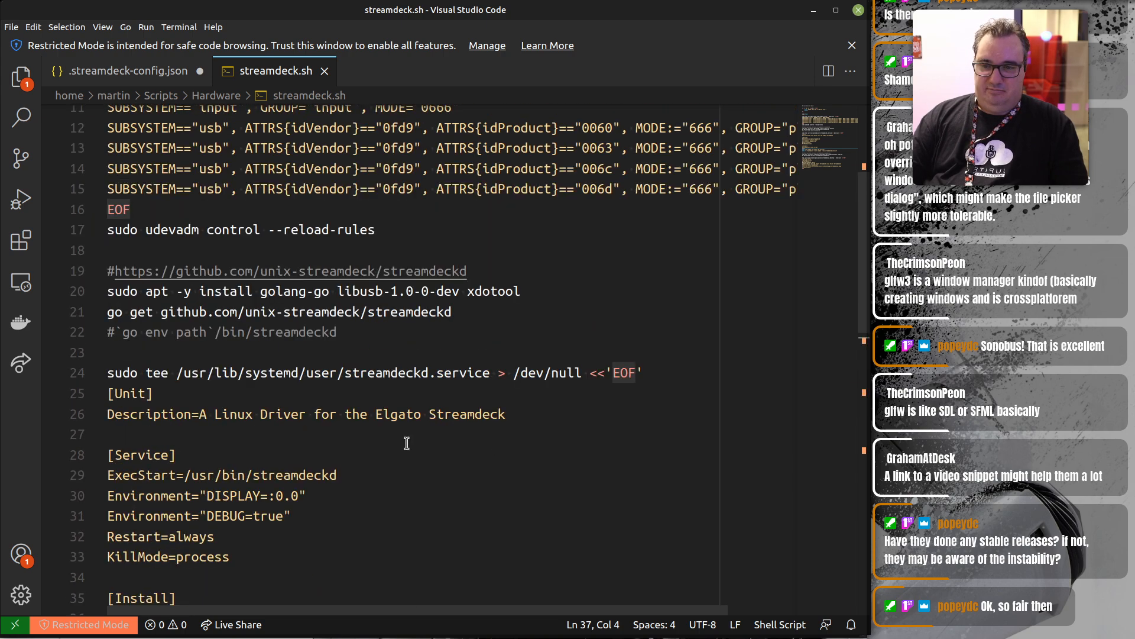
{"action": "scroll", "coordinate": [407, 443], "scroll_direction": "up", "scroll_amount": 4}
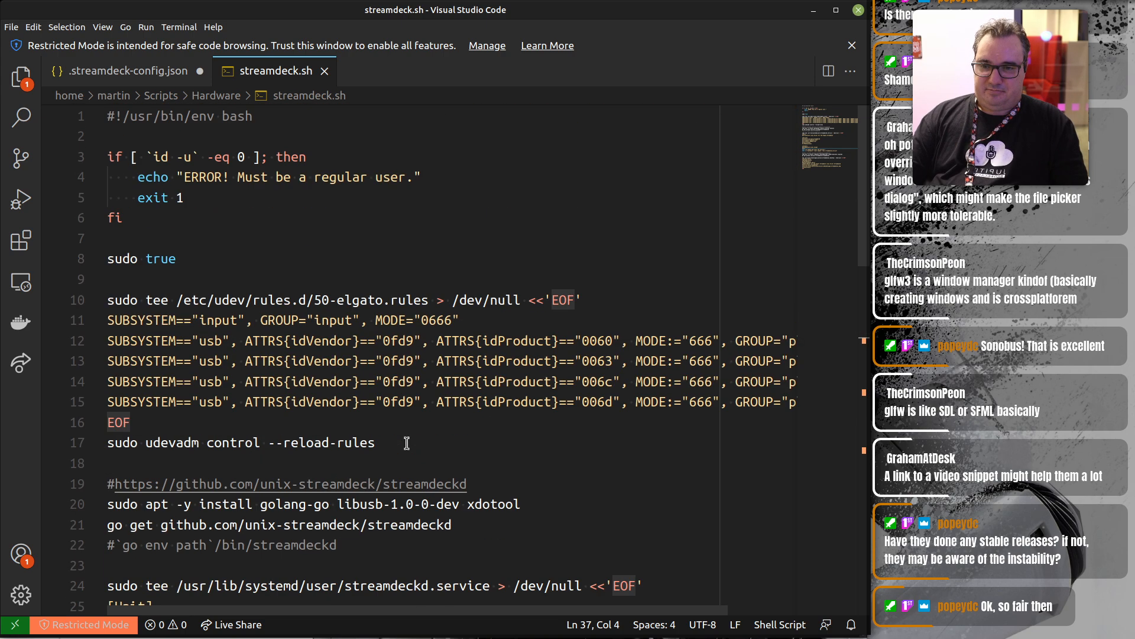
{"action": "left_click", "coordinate": [390, 299]}
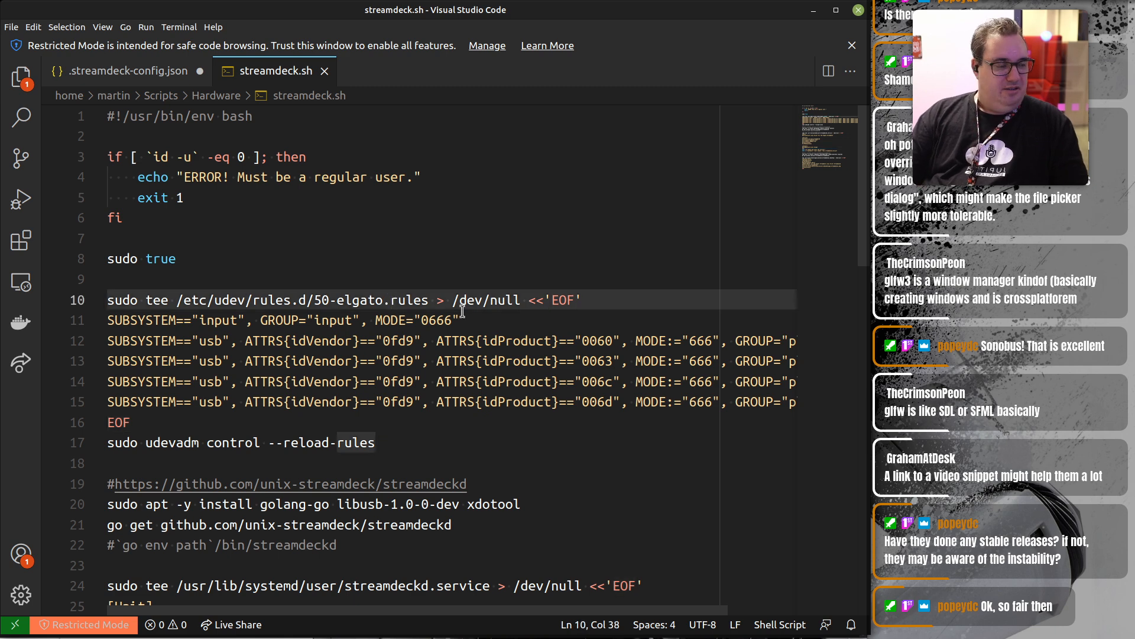